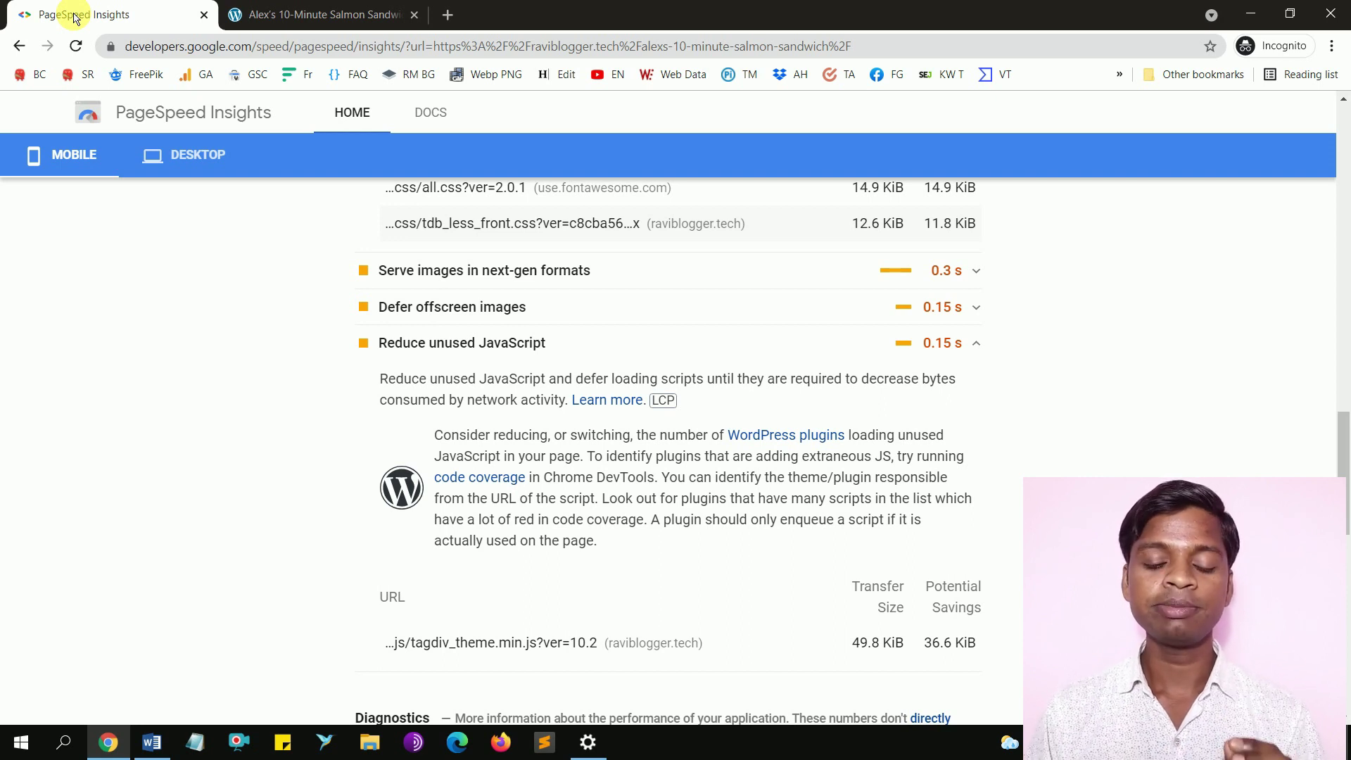
Inspect the Salmon Sandwich article page, open the Coverage tool, and reload the page to start capturing coverage
click(292, 16)
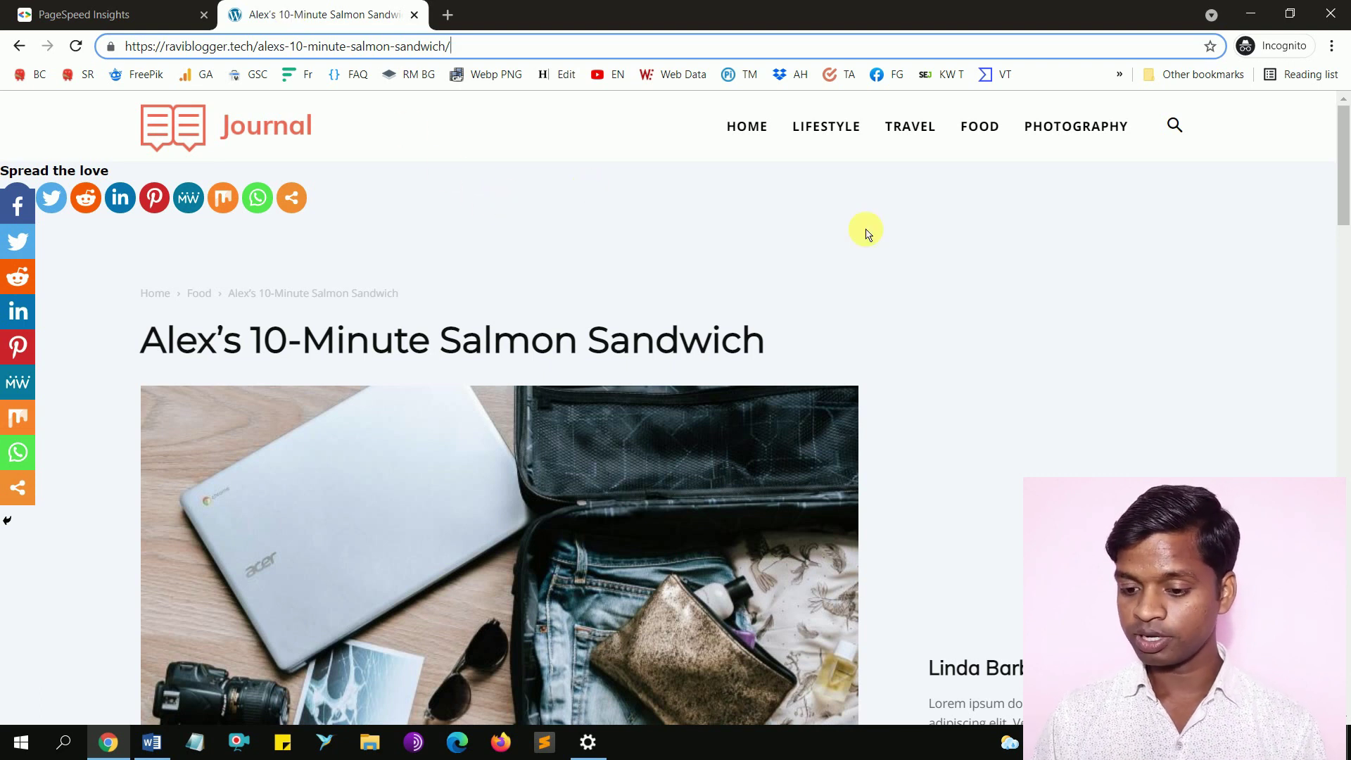
right_click(893, 246)
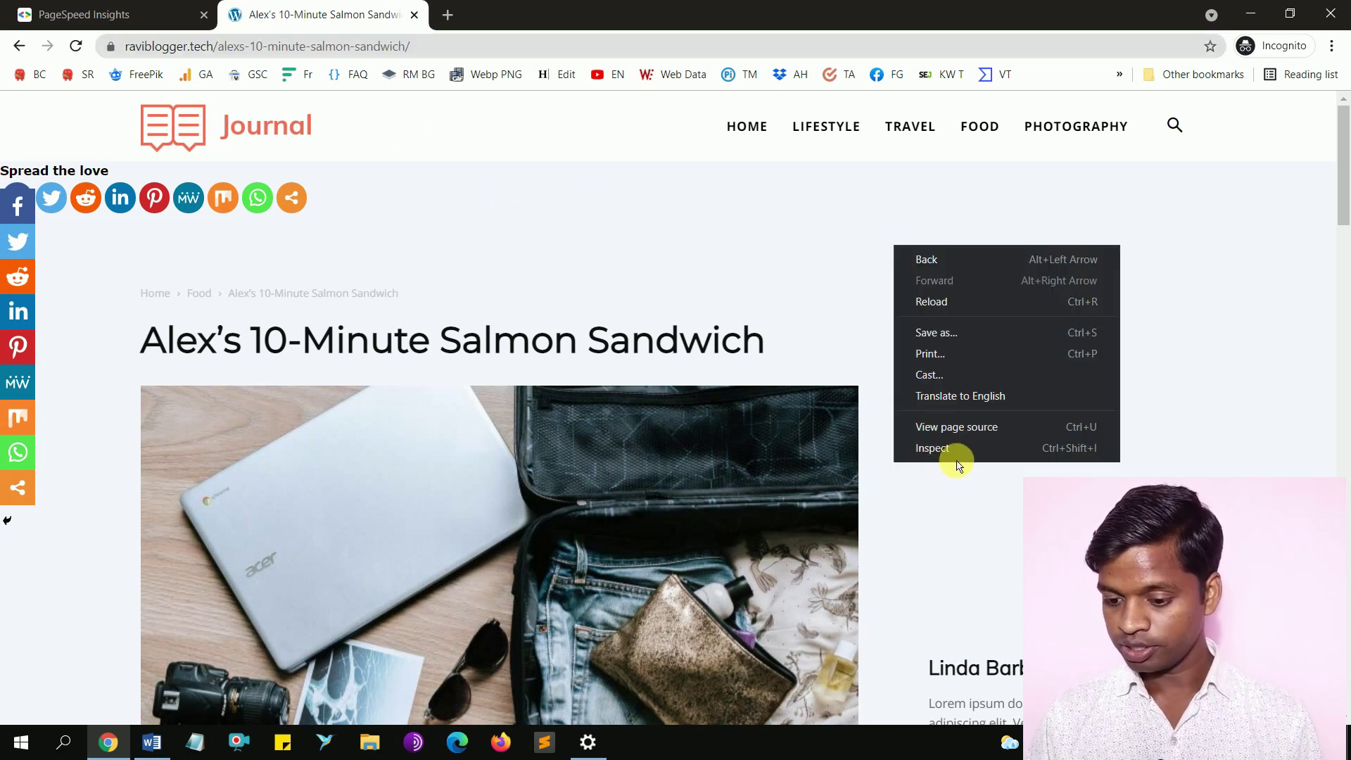
click(982, 455)
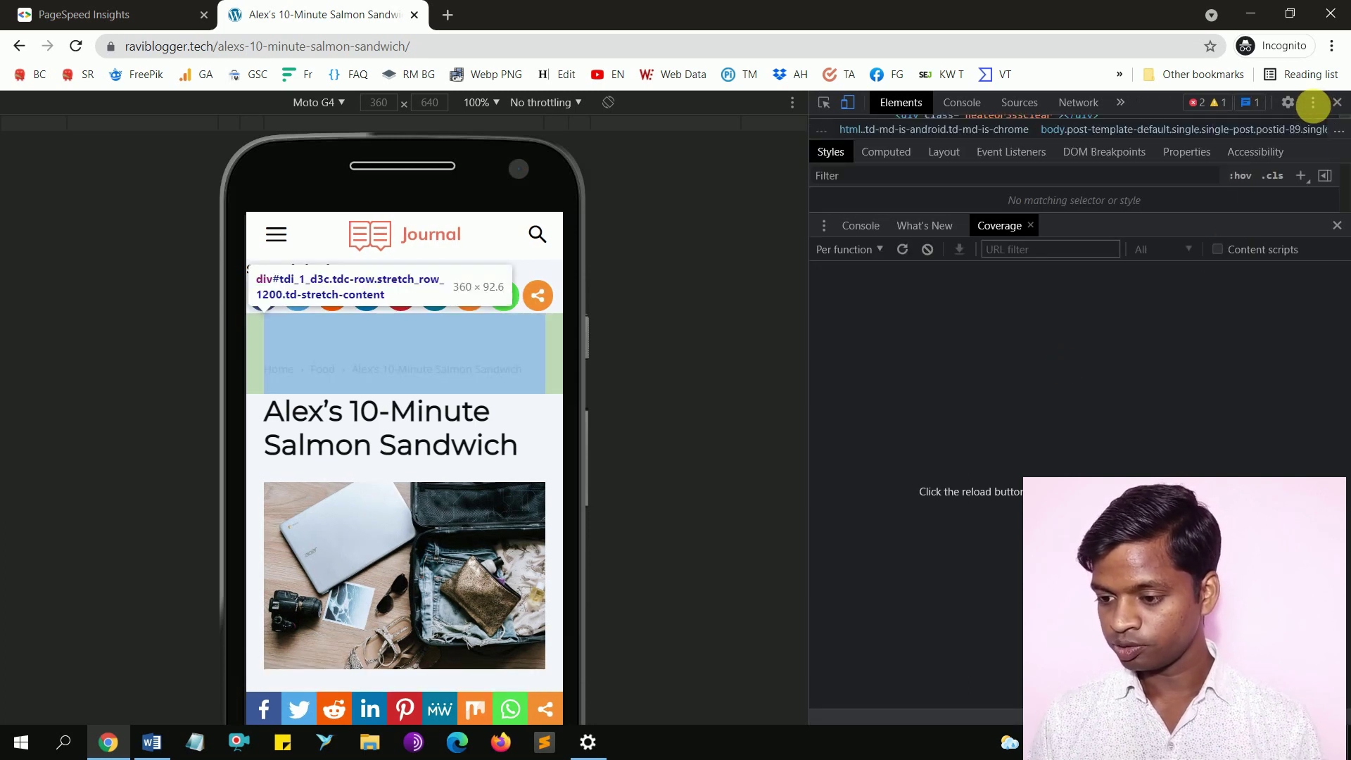
click(1313, 103)
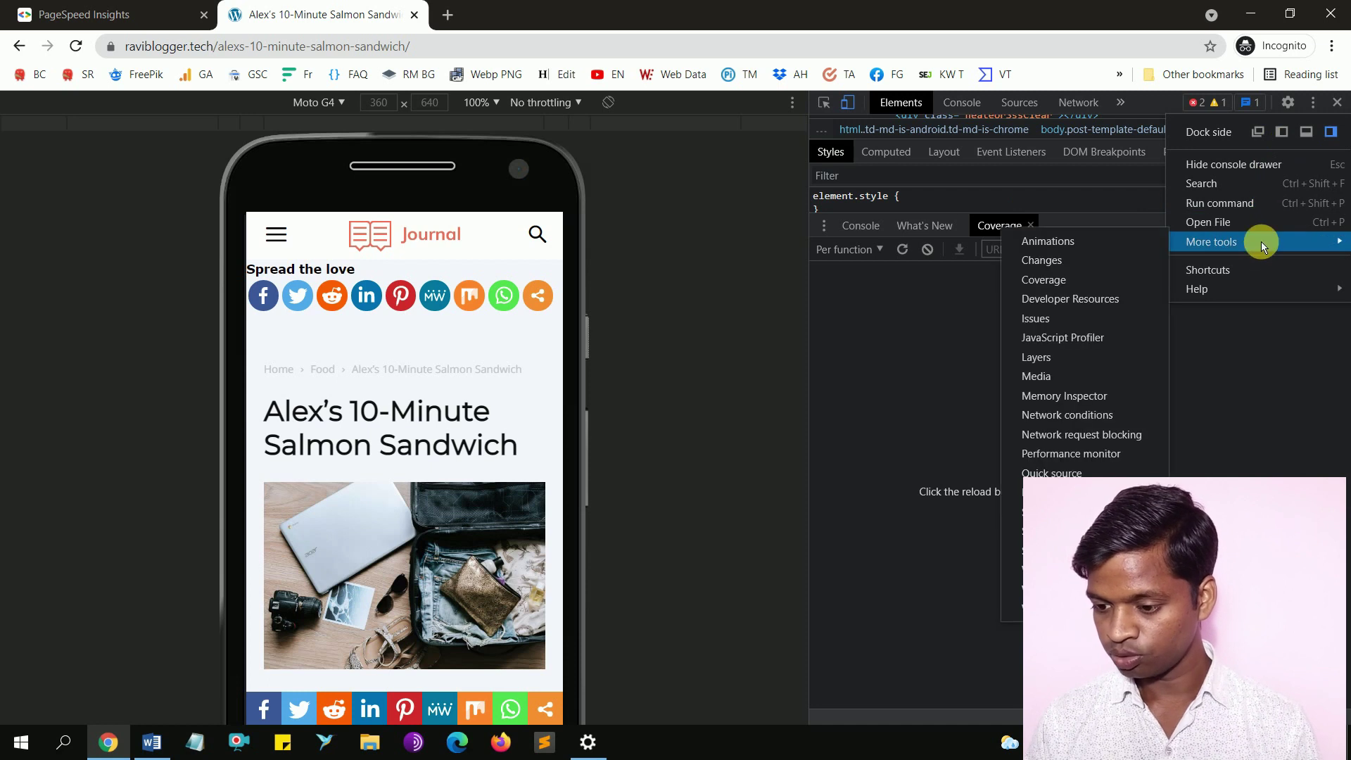
mouse_move(1212, 241)
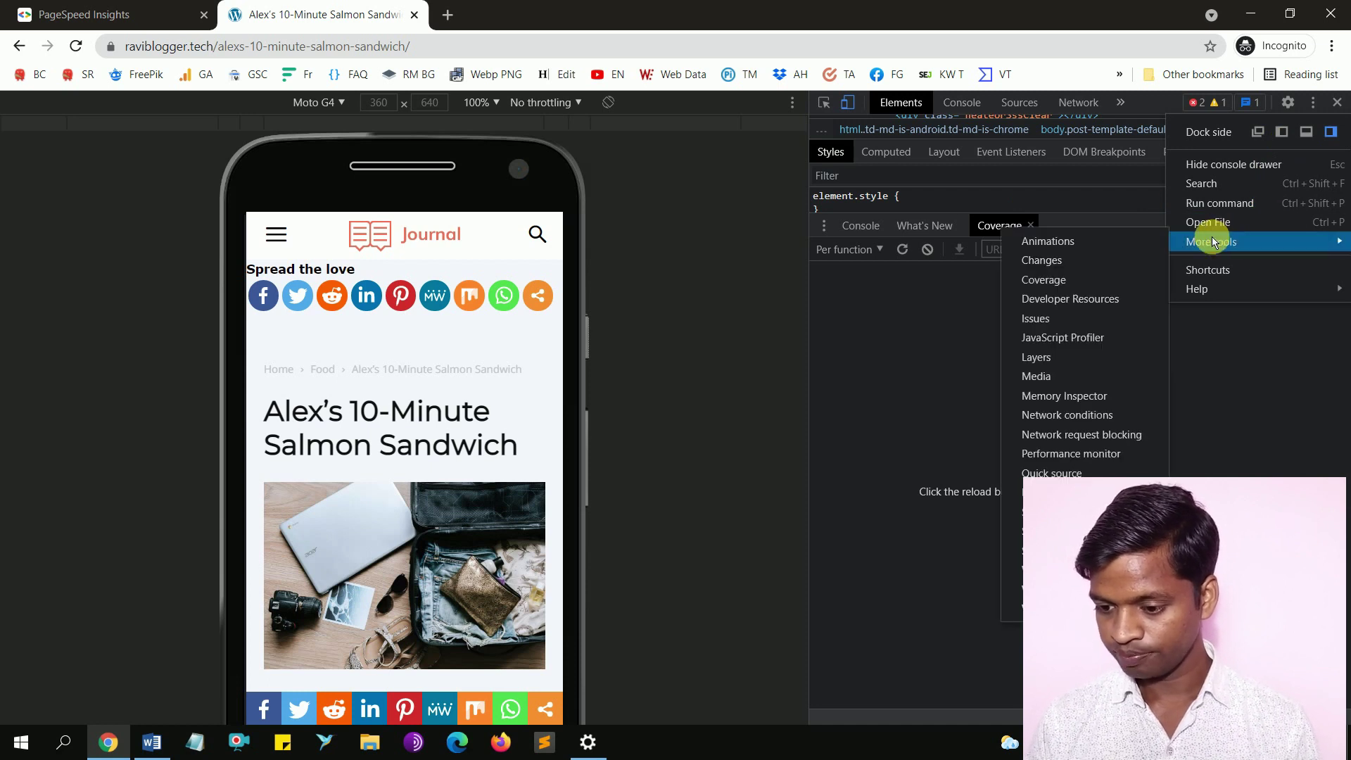
click(1126, 280)
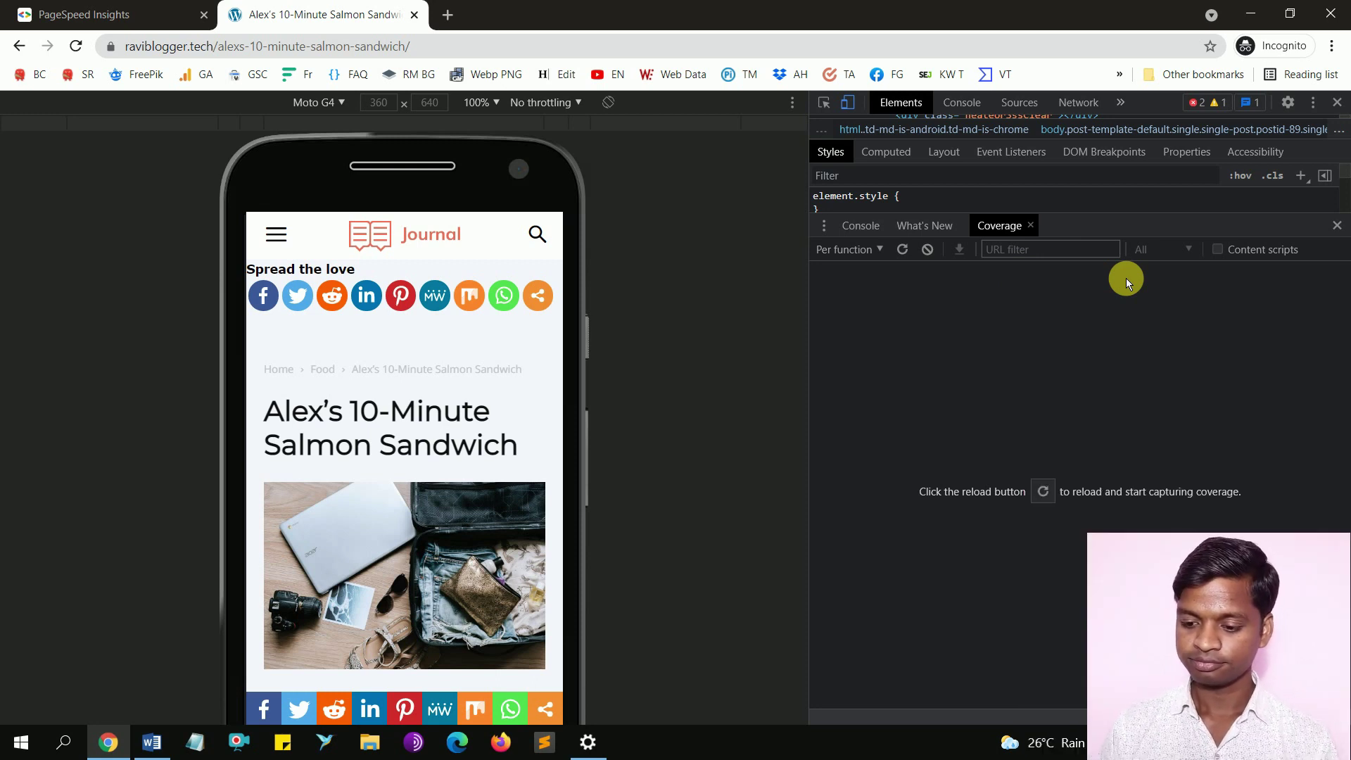
click(1042, 493)
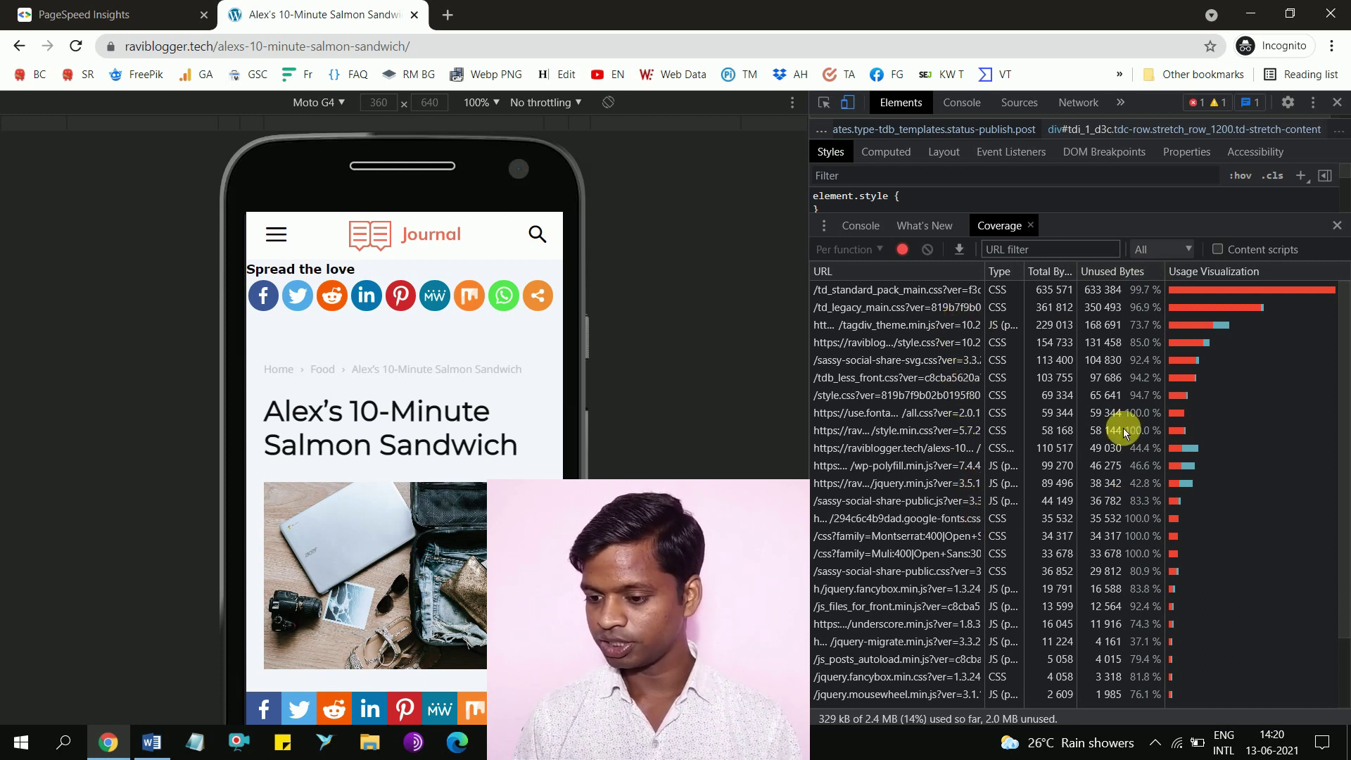
Examine the unused bytes per file by filtering the coverage list to CSS, to JavaScript, and back to CSS
click(1162, 252)
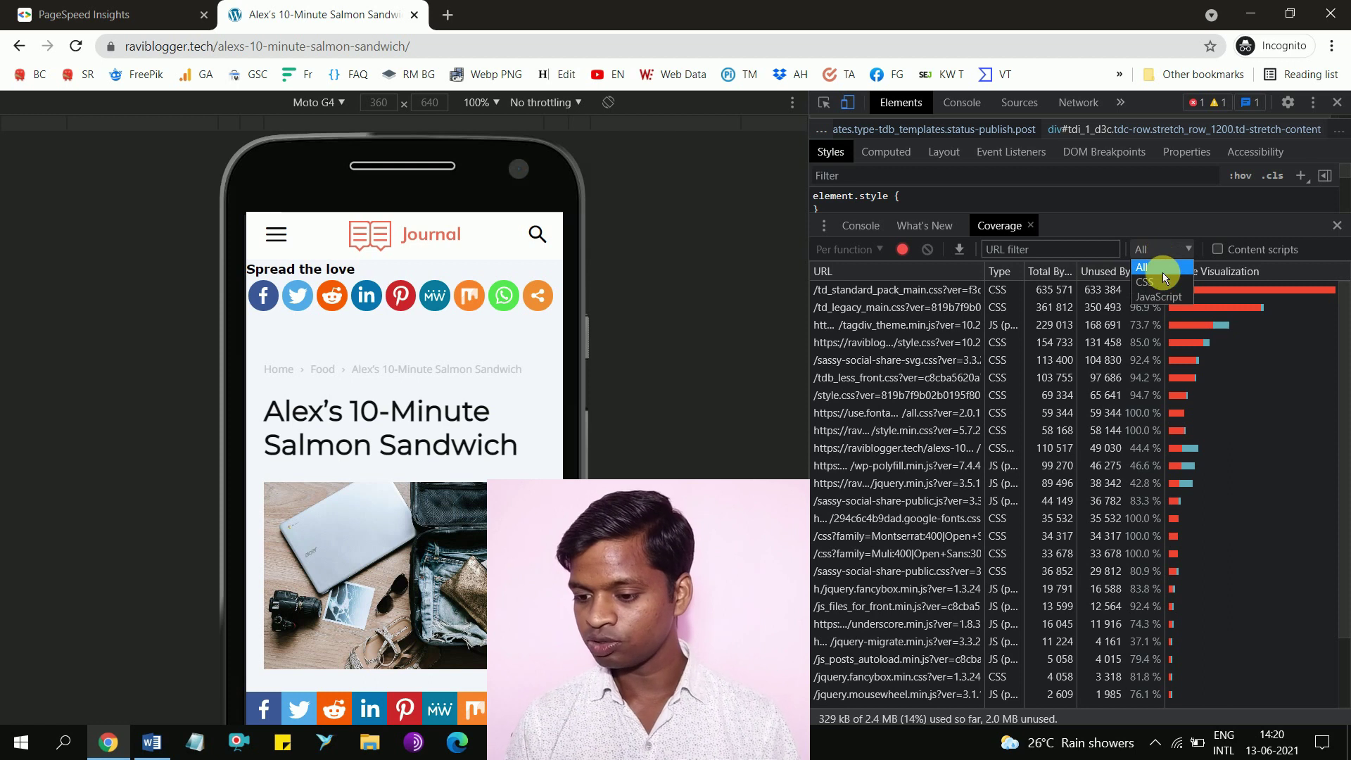
click(1163, 280)
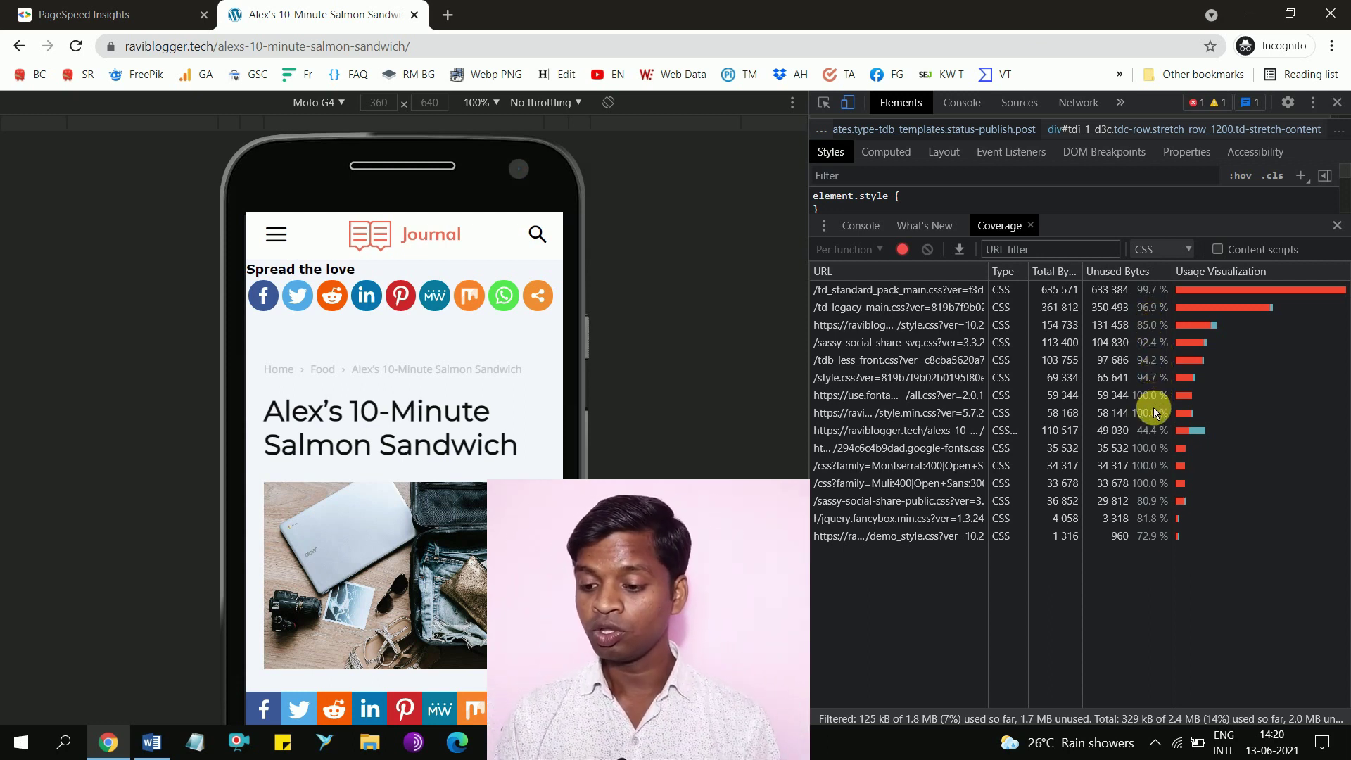
click(1167, 250)
click(1160, 296)
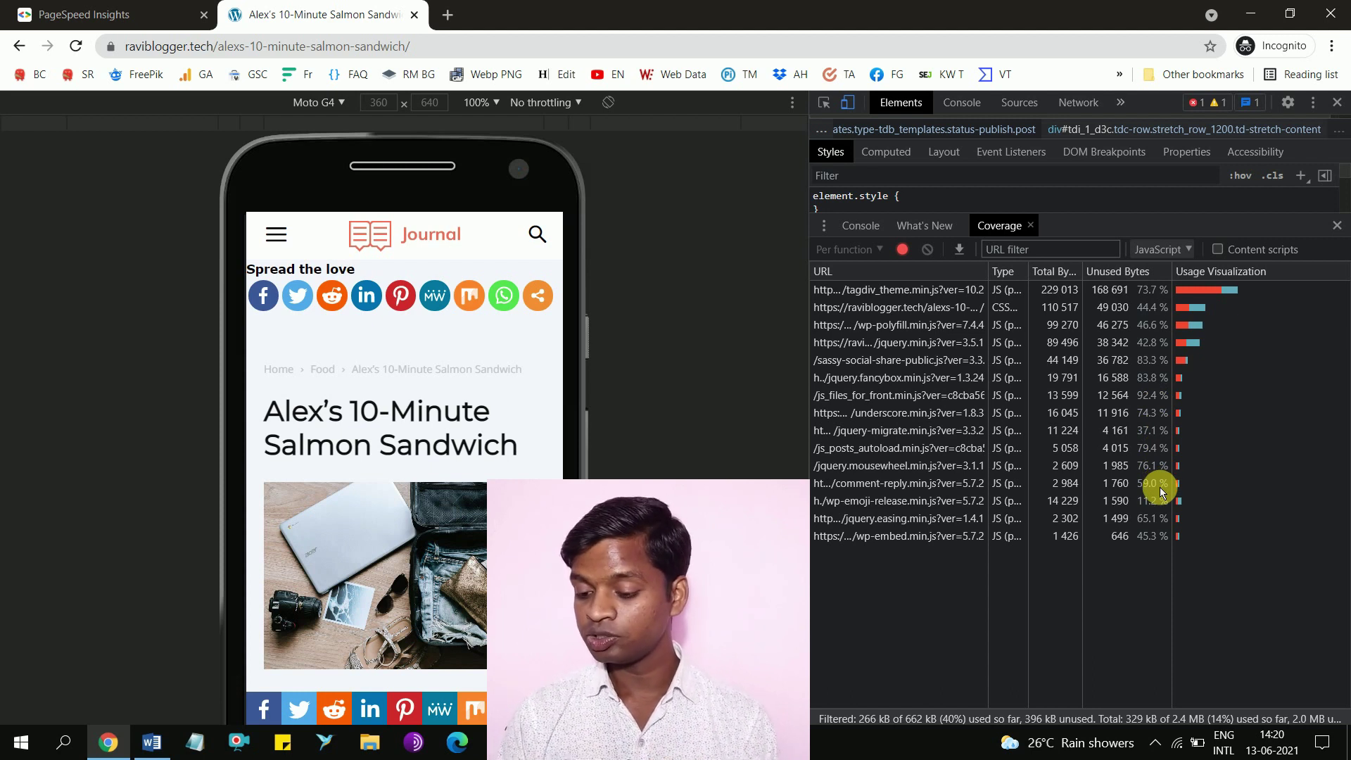
click(1179, 251)
click(1162, 282)
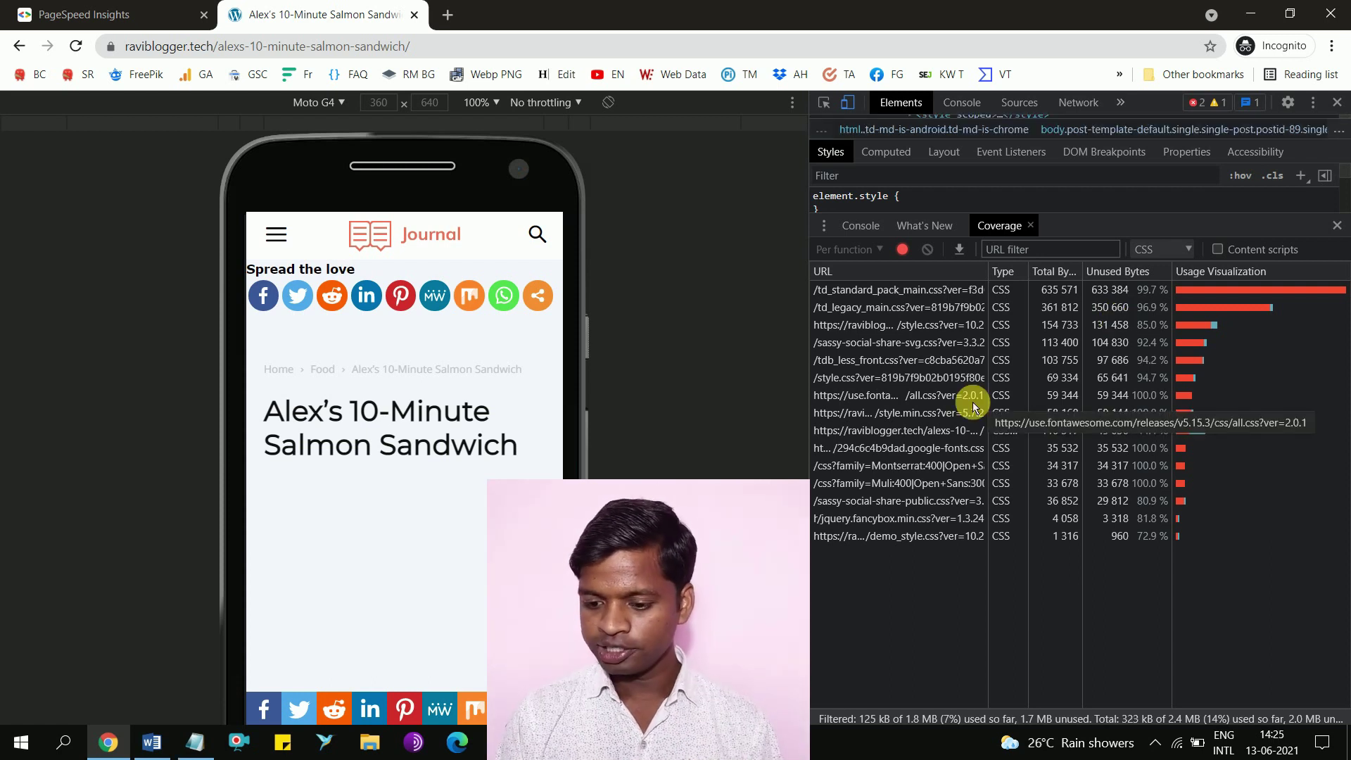
Copy the link address of the Font Awesome all.css?ver=2.0.1 file into Notepad and remove the ":formatted" suffix
click(961, 400)
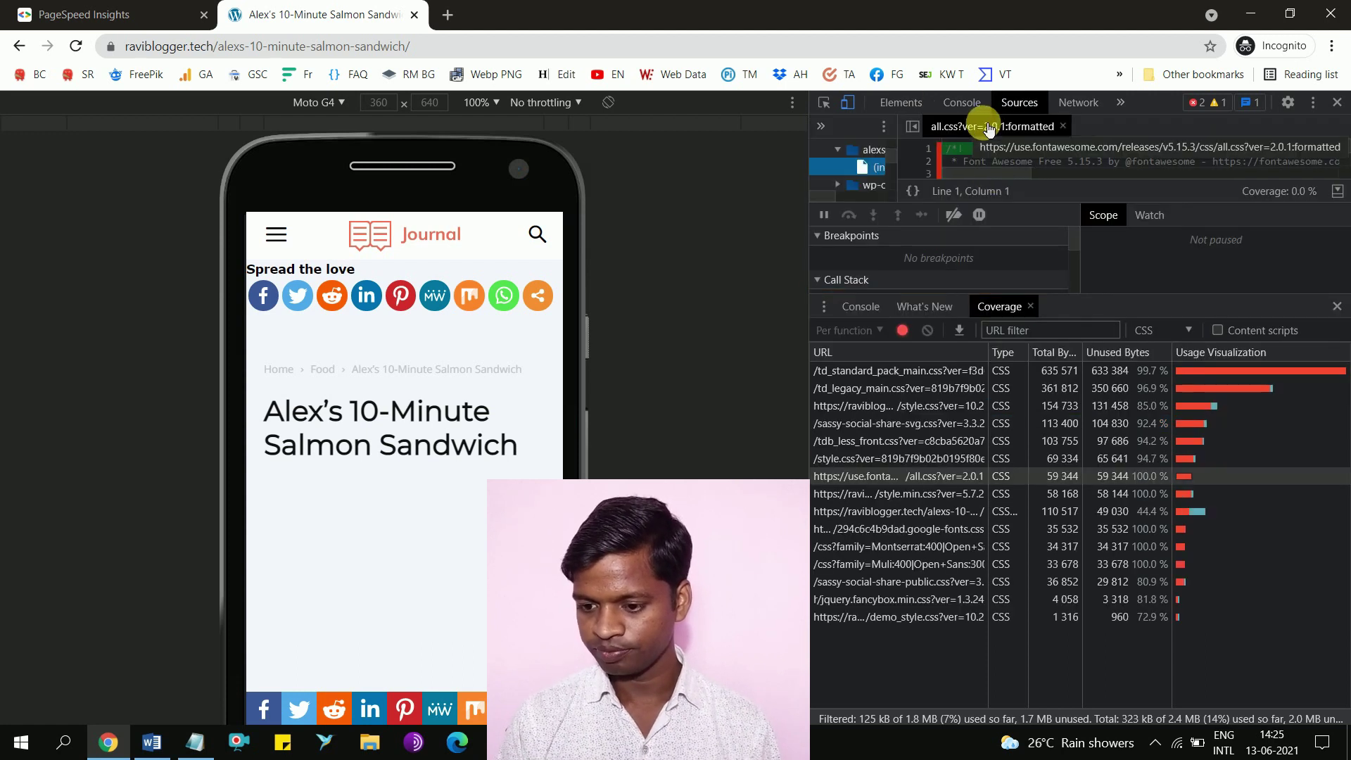
right_click(987, 131)
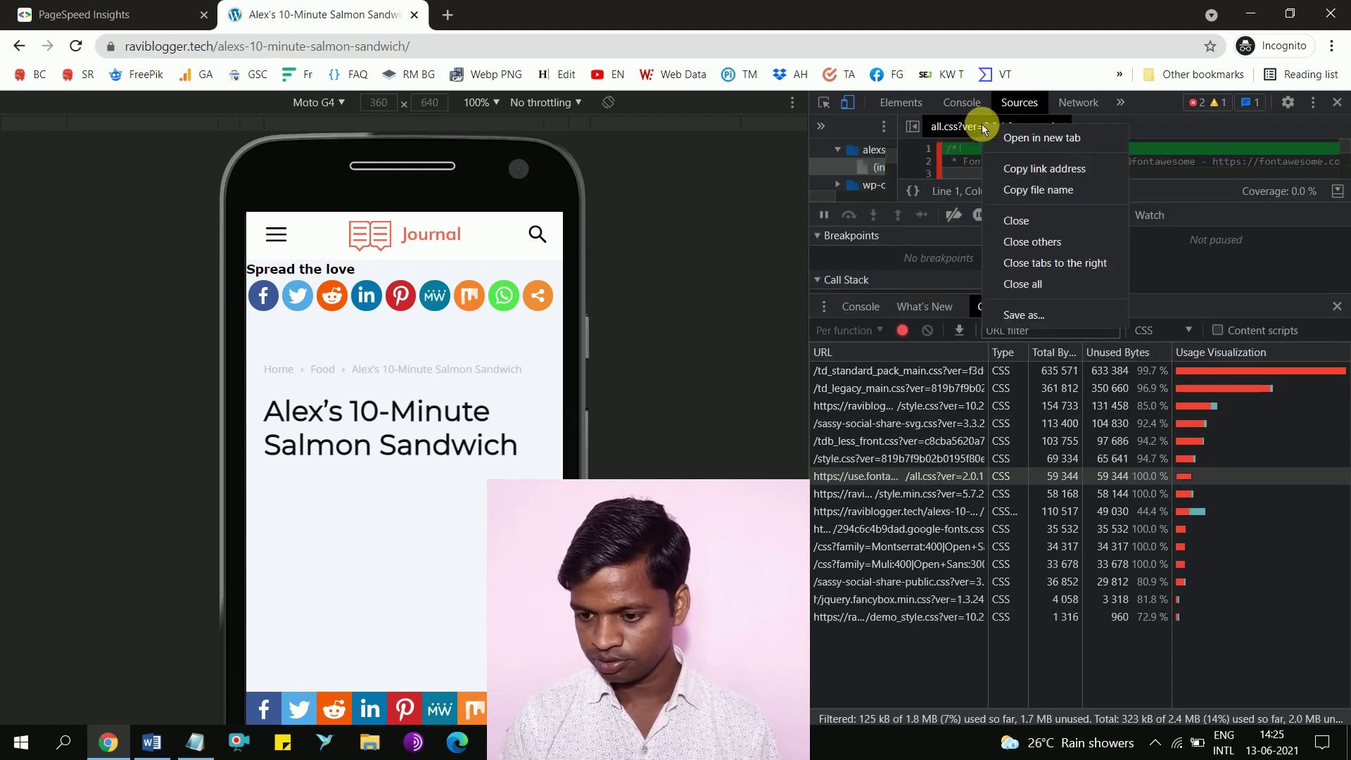
click(1028, 169)
key(alt+Tab)
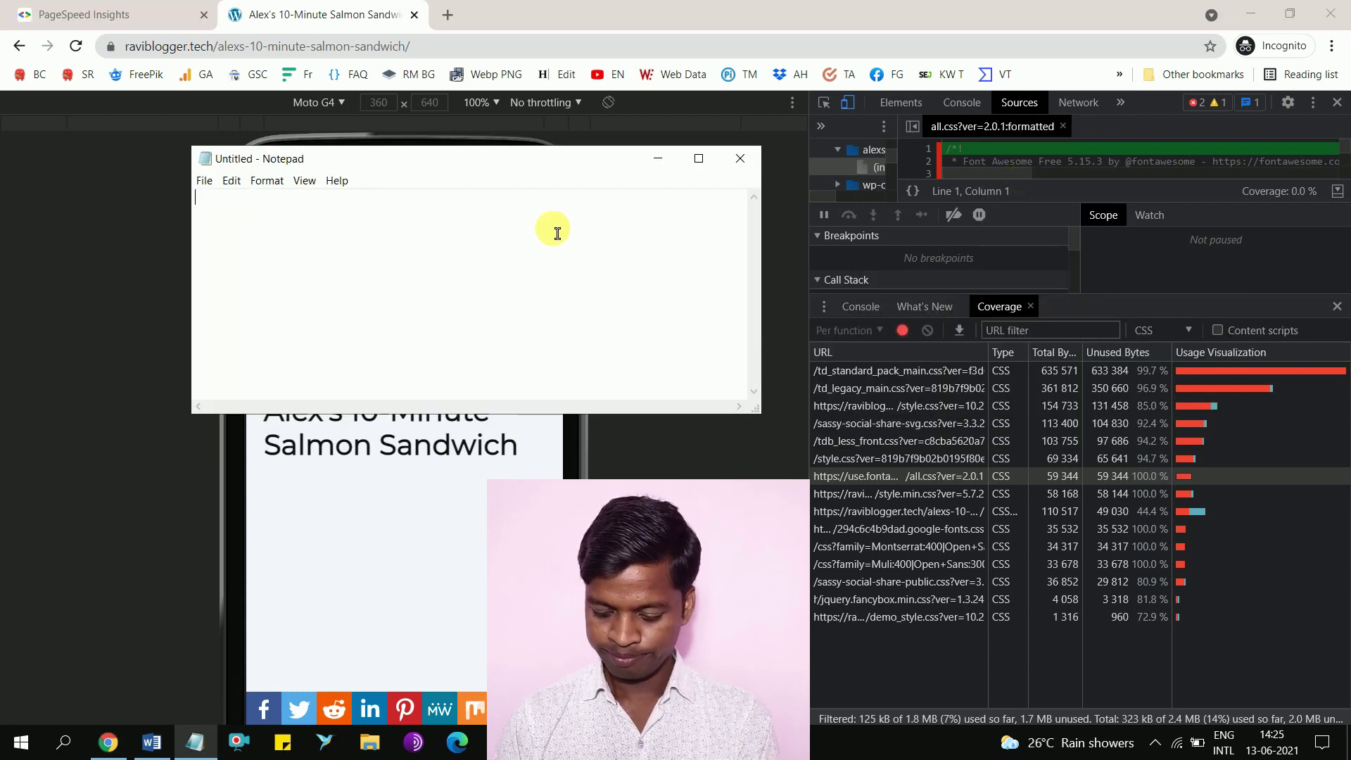
text(https://use.fontawesome.com/releases/v5.15.3/css/all.css?ver=2.0.1:formatted)
key(BackSpace)
key(BackSpace)
key(BackSpace)
key(BackSpace)
key(BackSpace)
key(BackSpace)
key(BackSpace)
key(BackSpace)
key(BackSpace)
key(BackSpace)
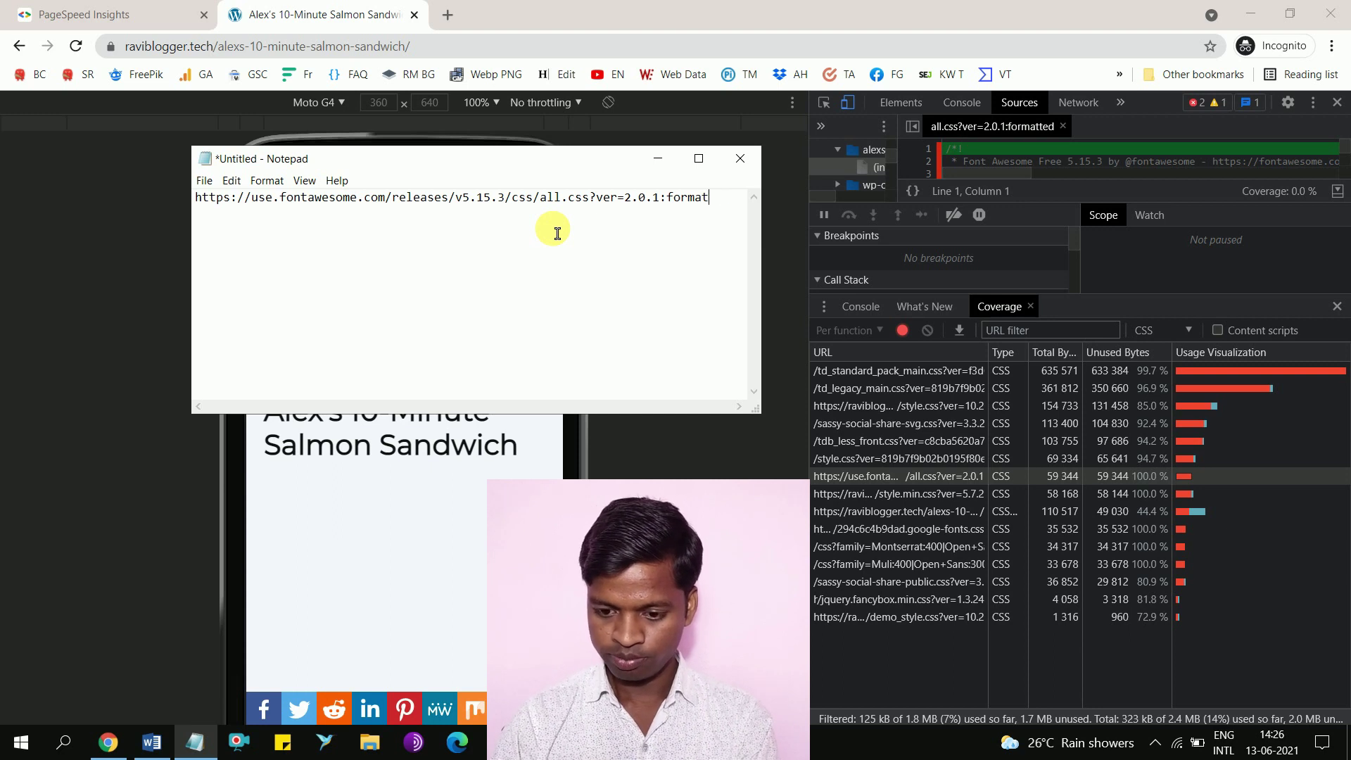
key(Return)
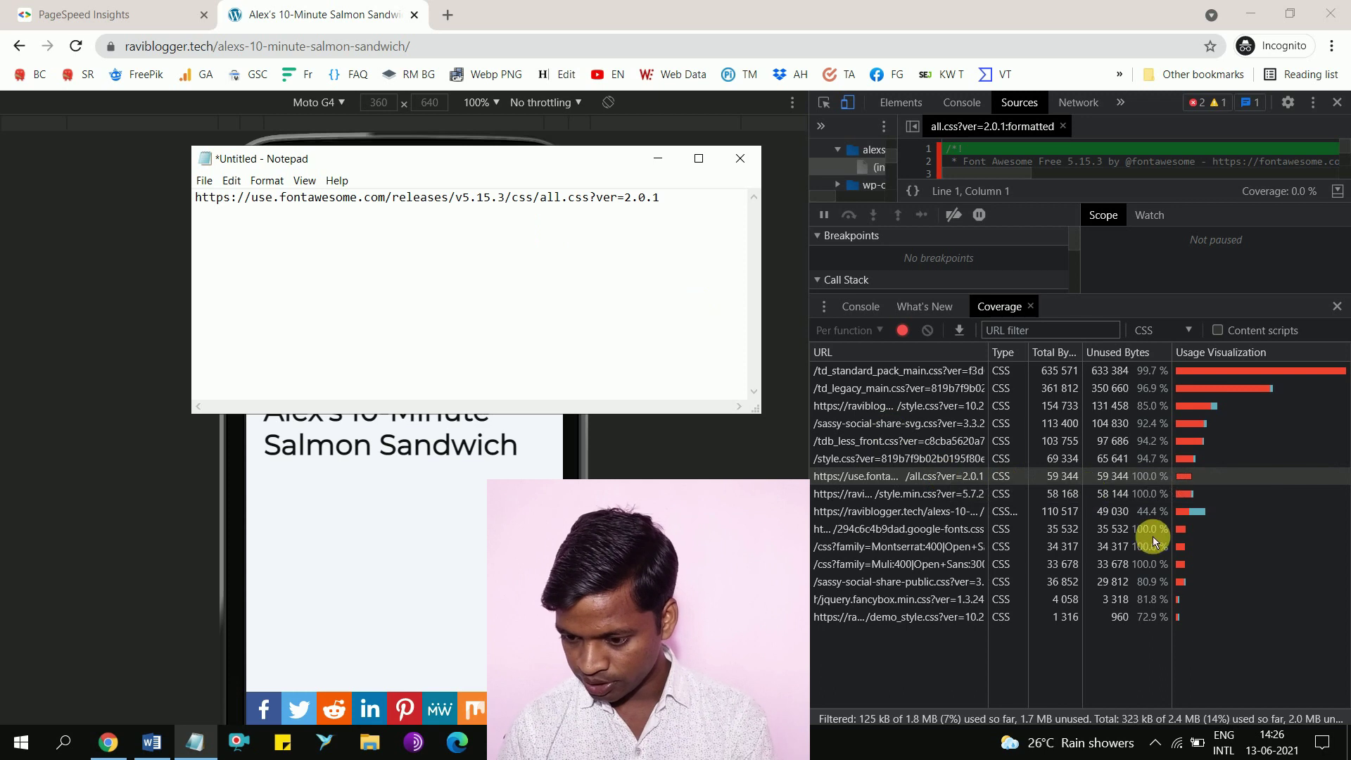
Add the link address of the block-library style.min.css?ver=5.7.2 file to the Notepad list without its ":formatted" suffix
click(959, 494)
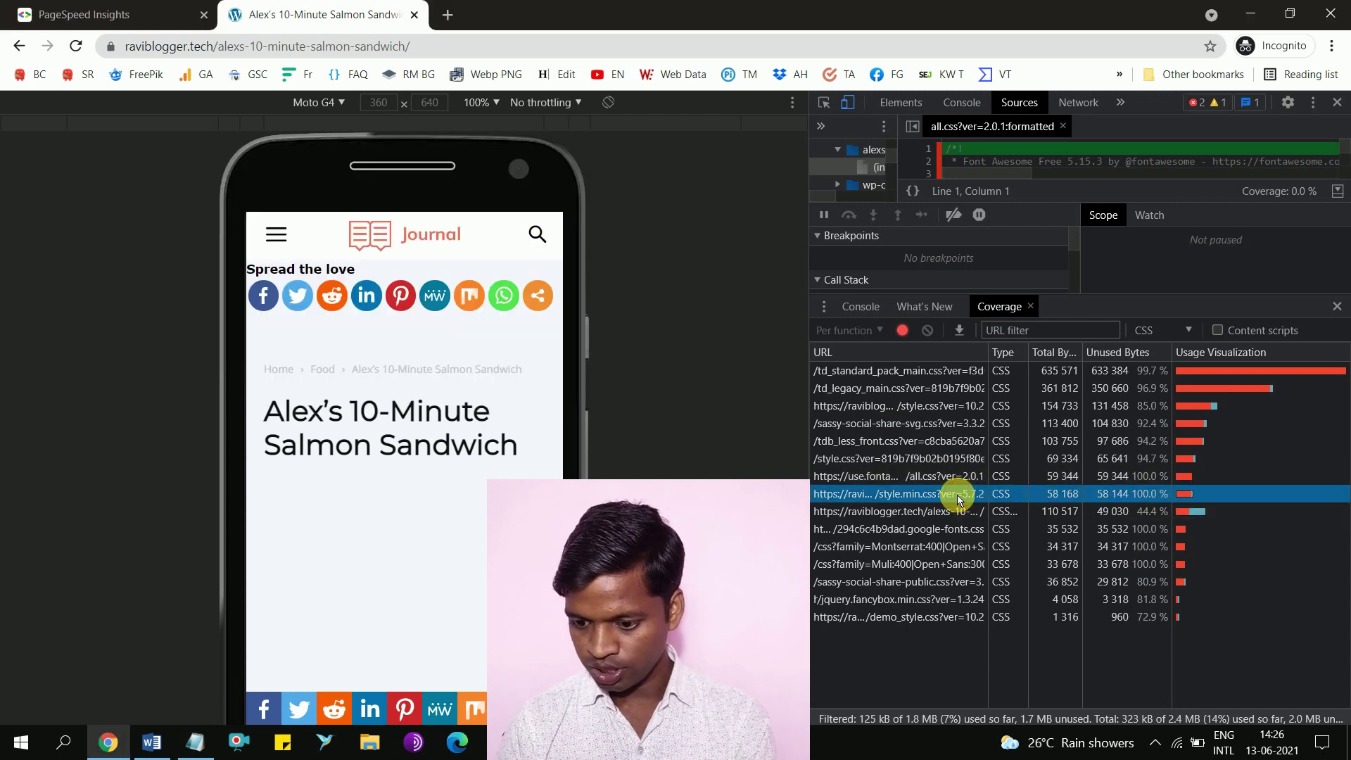
click(959, 494)
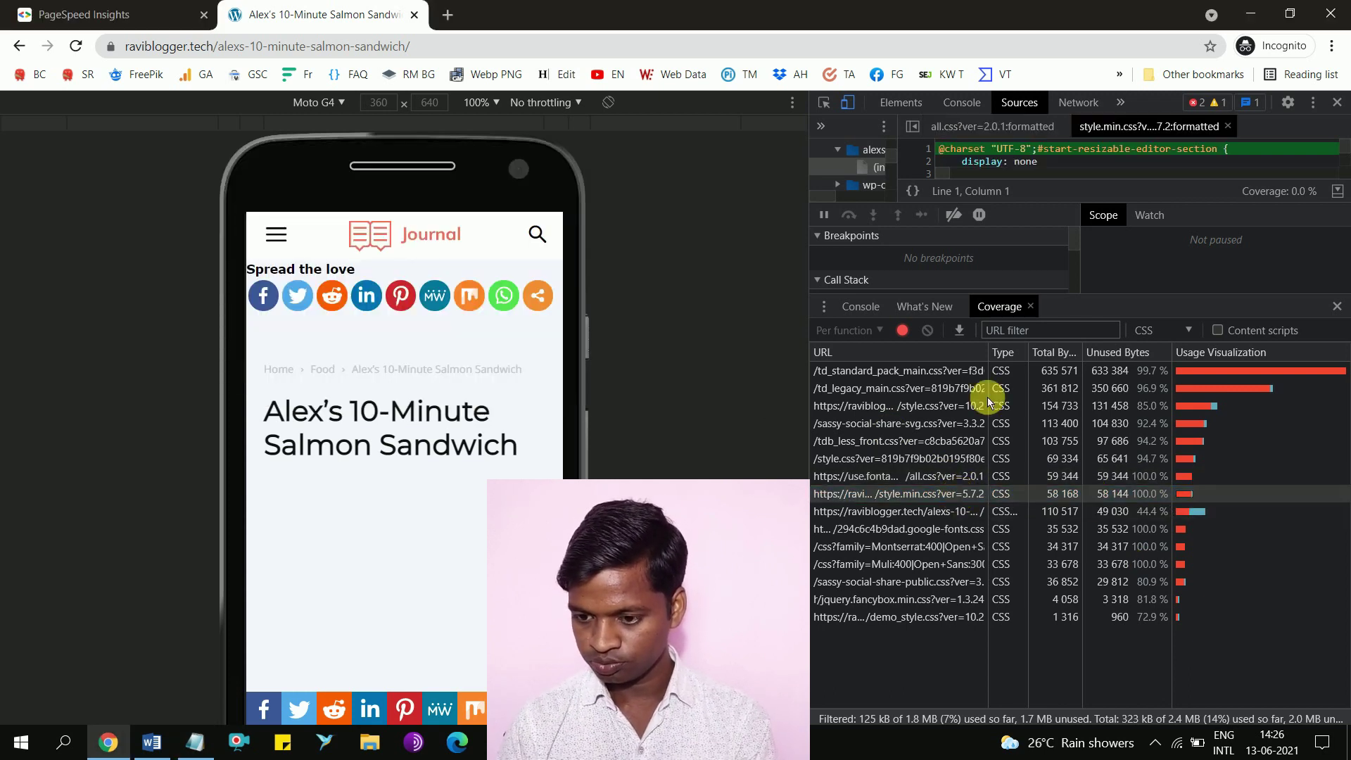
right_click(1166, 130)
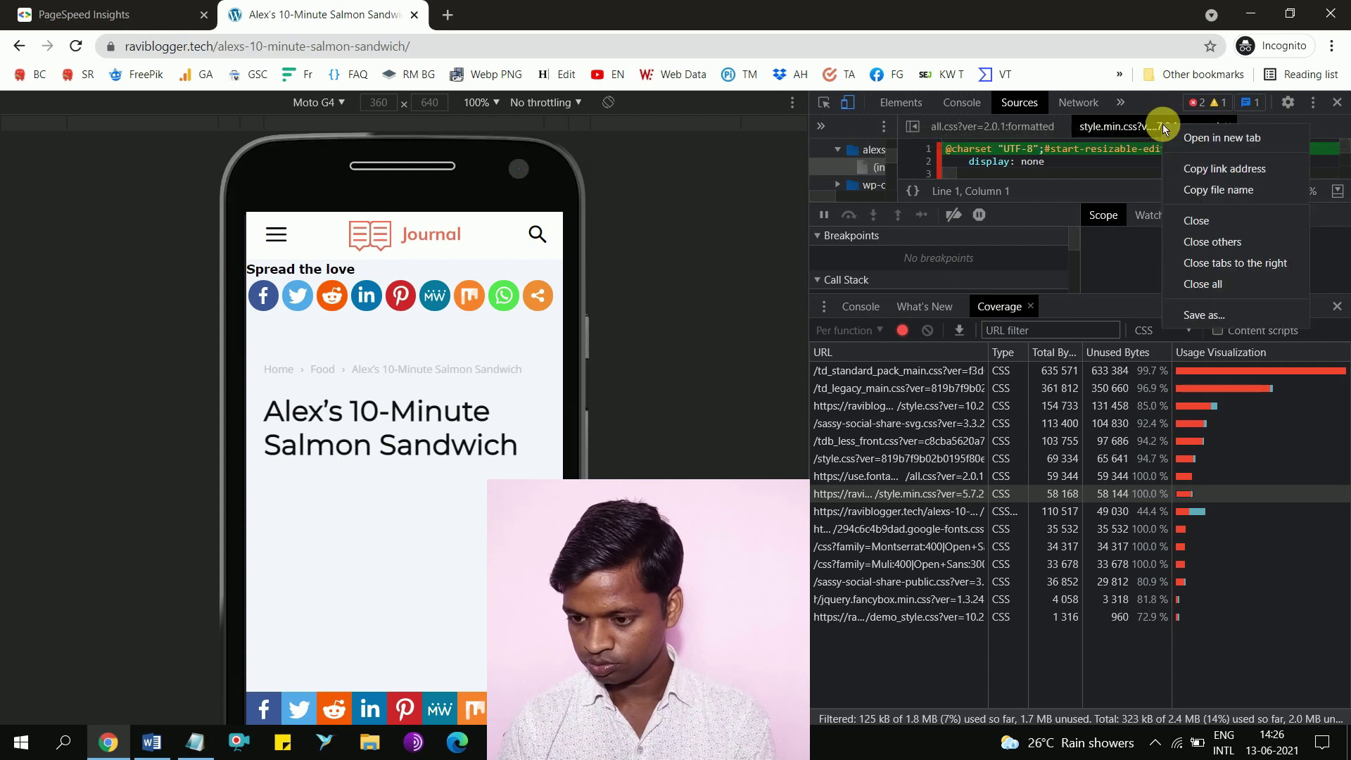
click(1233, 174)
key(alt+Tab)
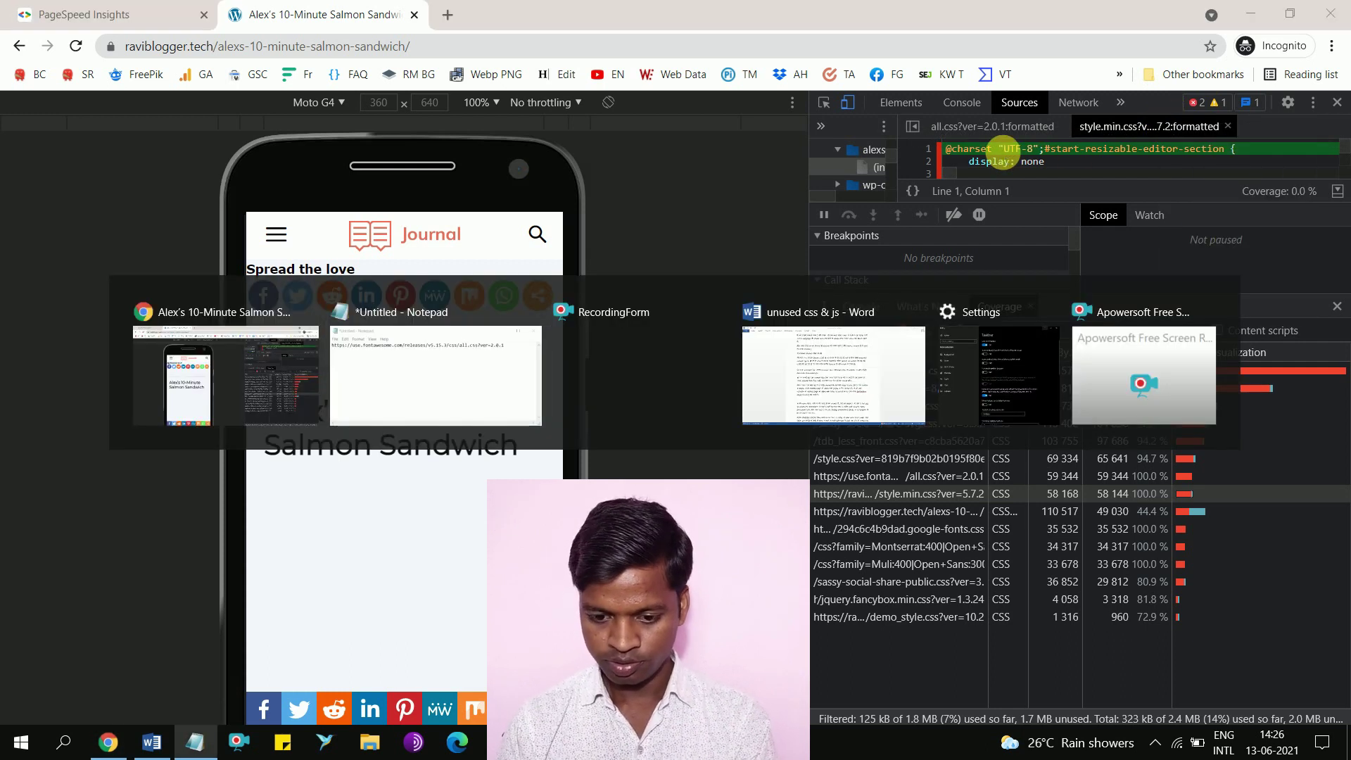
key(ctrl+v)
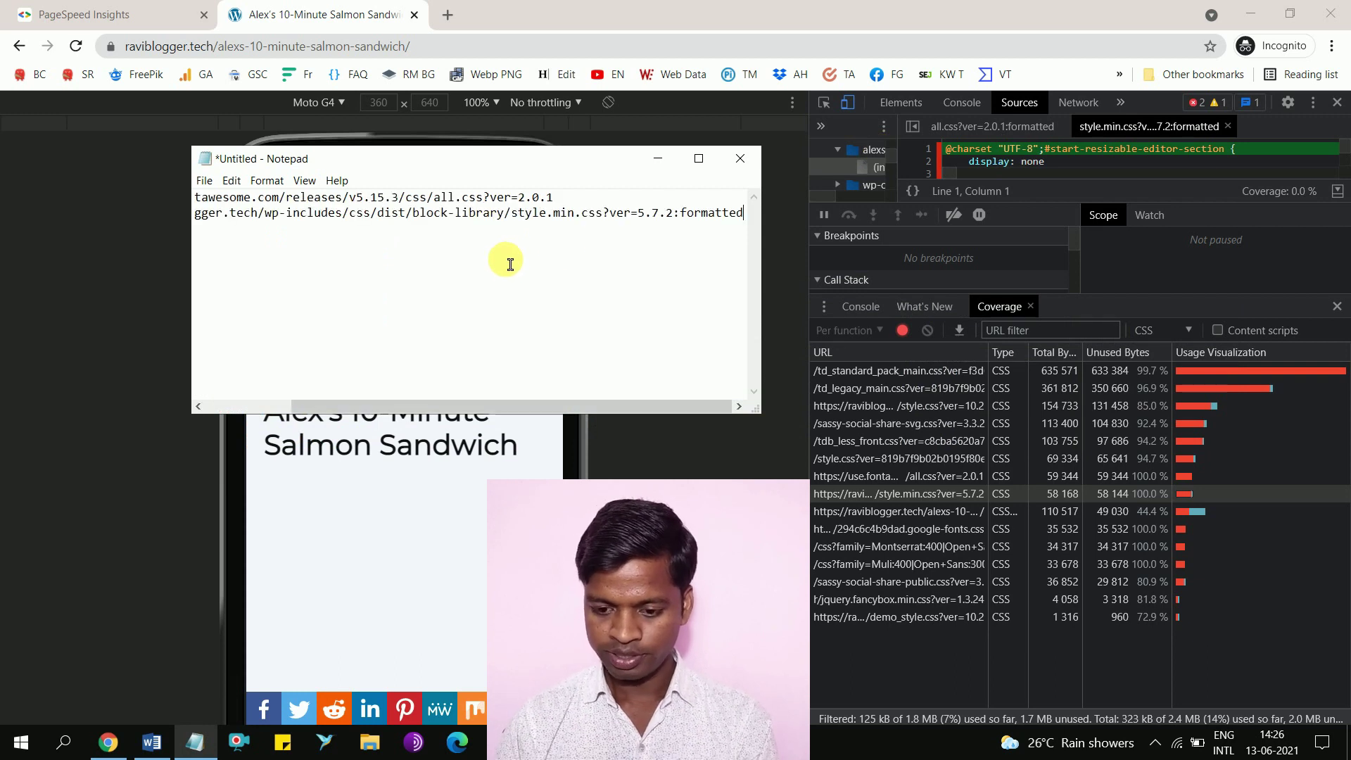
key(BackSpace)
key(BackSpace)
key(BackSpace)
key(BackSpace)
key(BackSpace)
key(BackSpace)
key(BackSpace)
key(BackSpace)
key(BackSpace)
key(BackSpace)
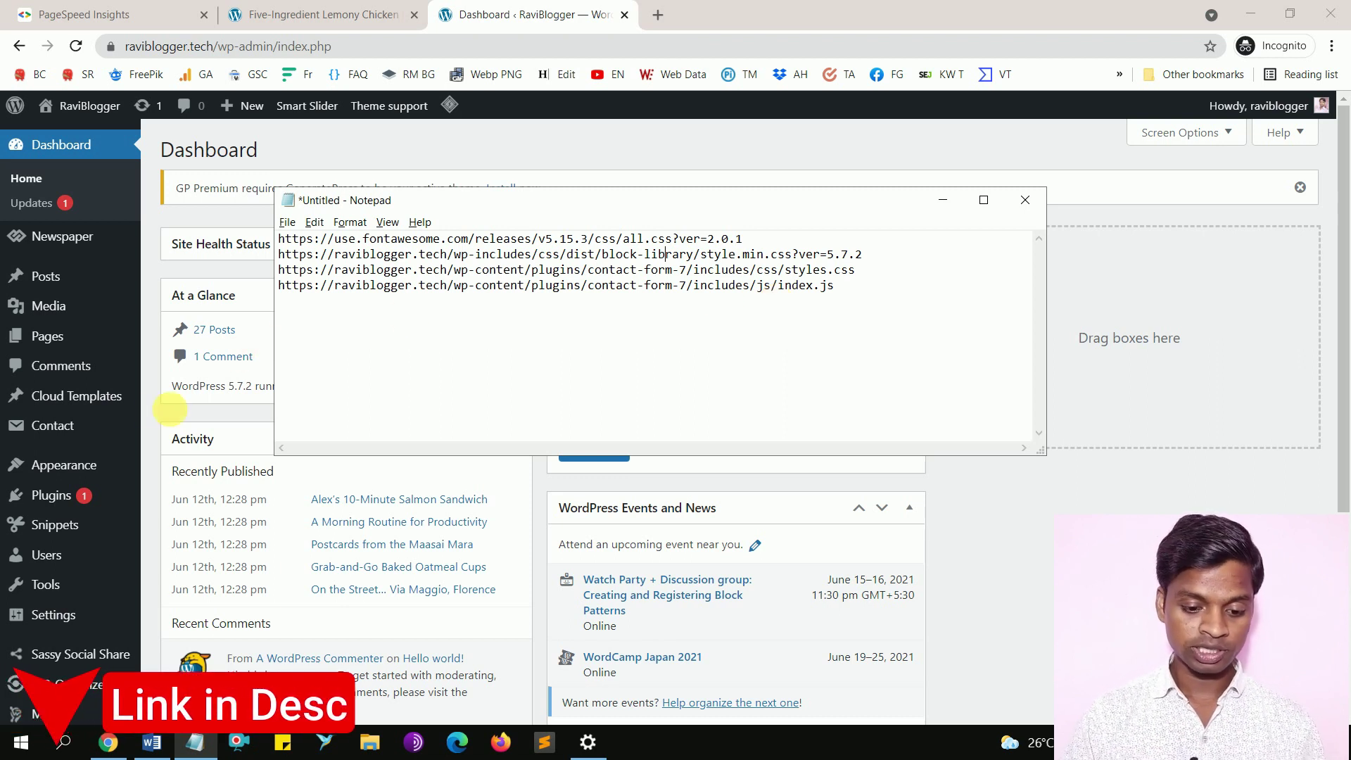
Enable Script Manager in the Assets section of the Perfmatters Extras settings in WordPress and save the changes
click(111, 500)
mouse_move(70, 614)
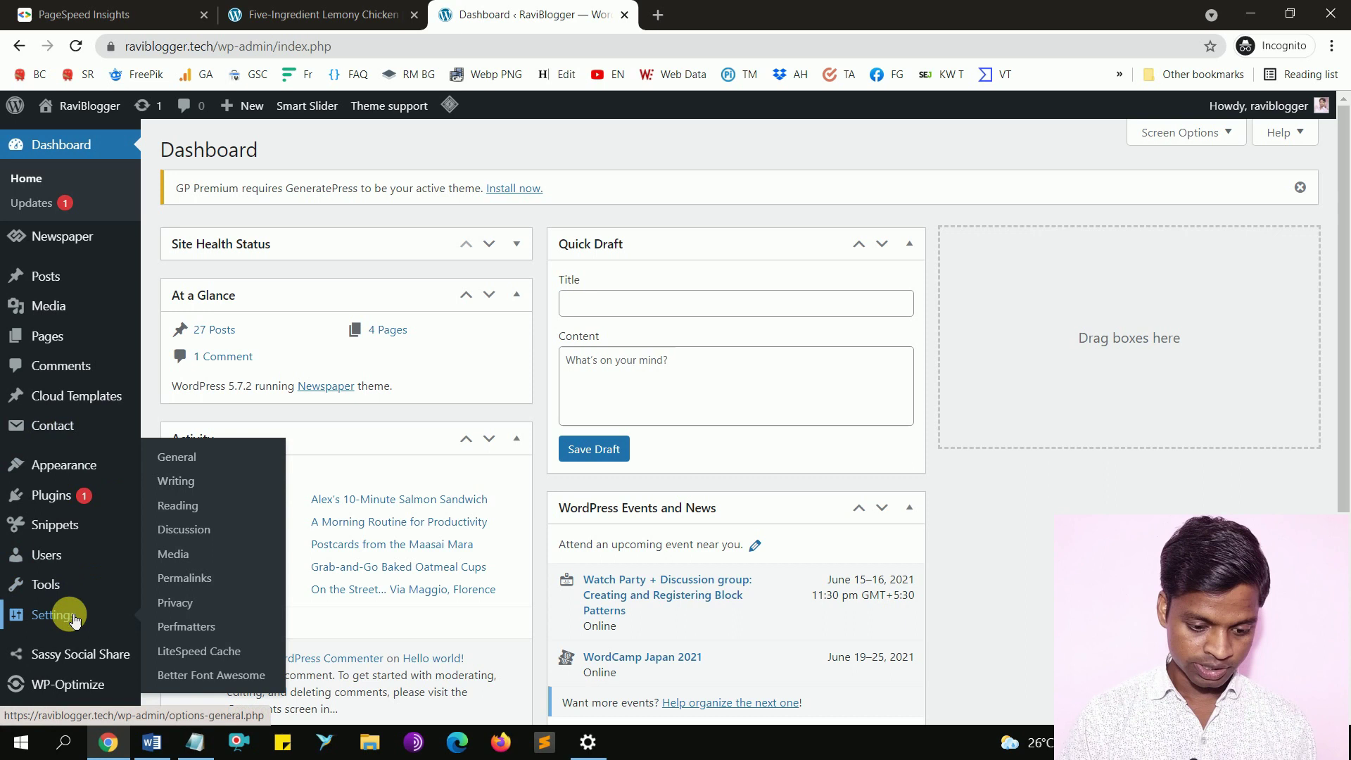
click(206, 628)
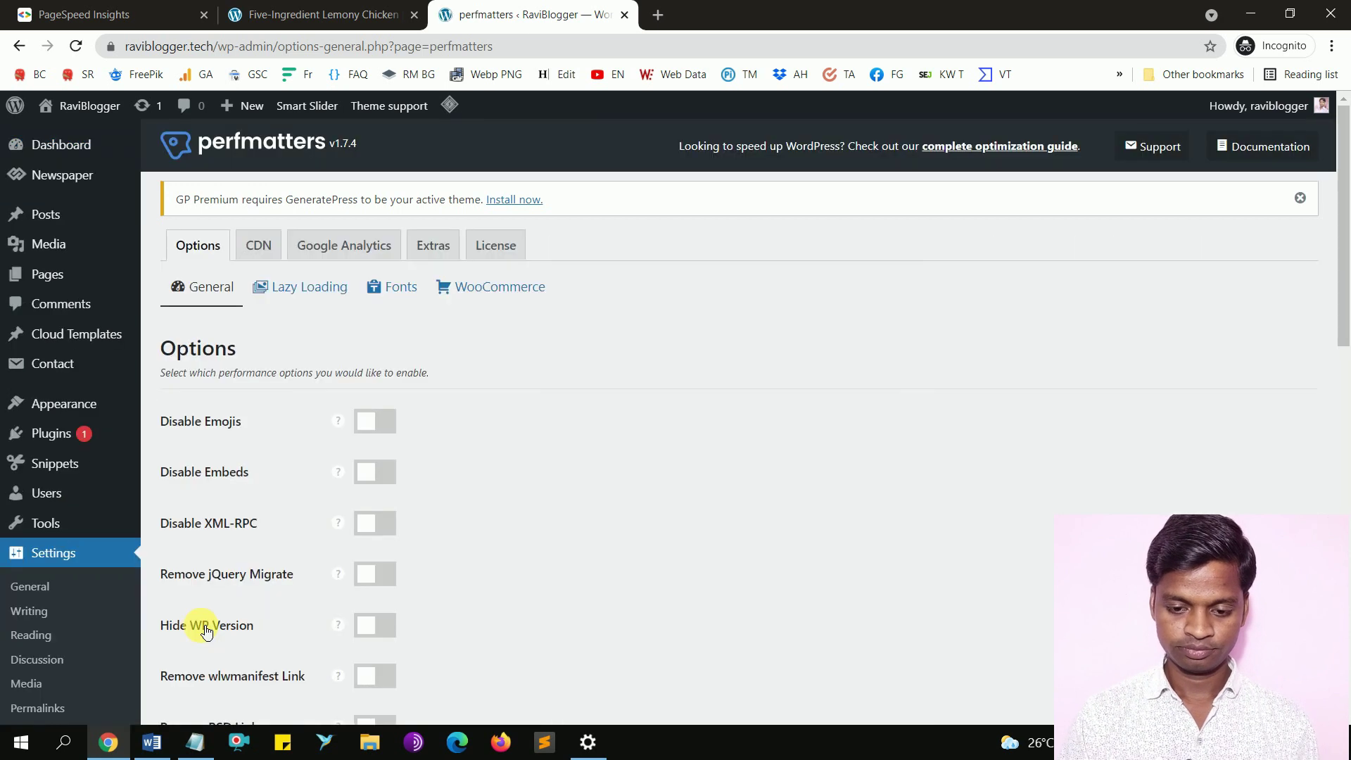
click(437, 250)
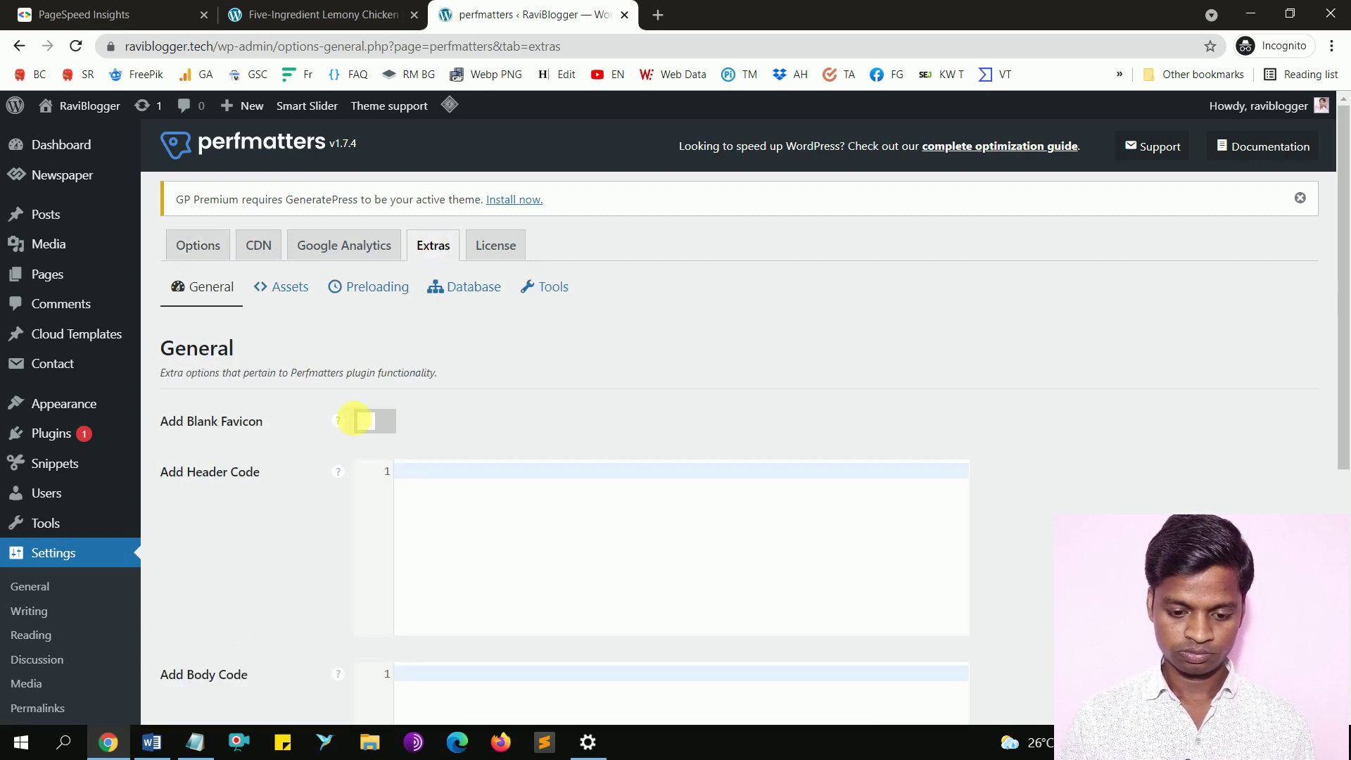
click(299, 295)
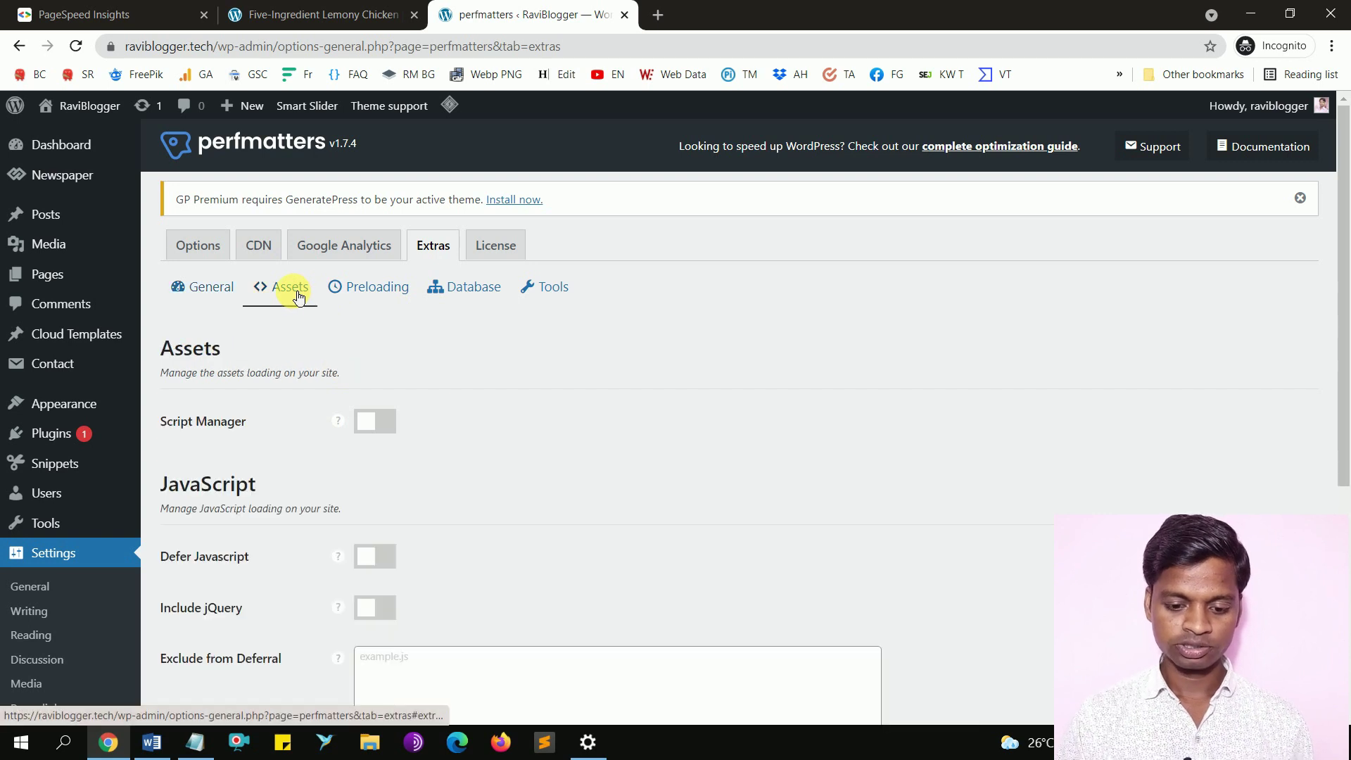
click(387, 428)
scroll(535, 431, down, 5)
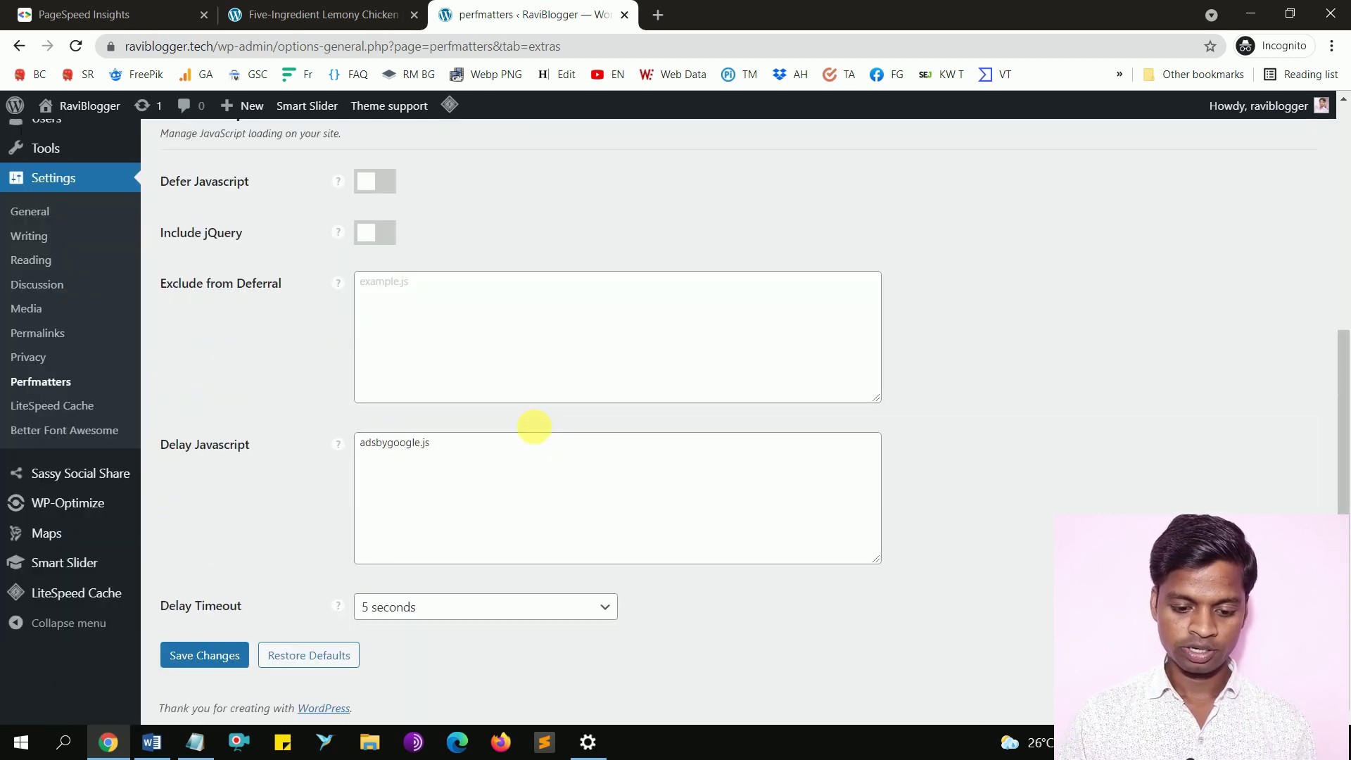
click(209, 667)
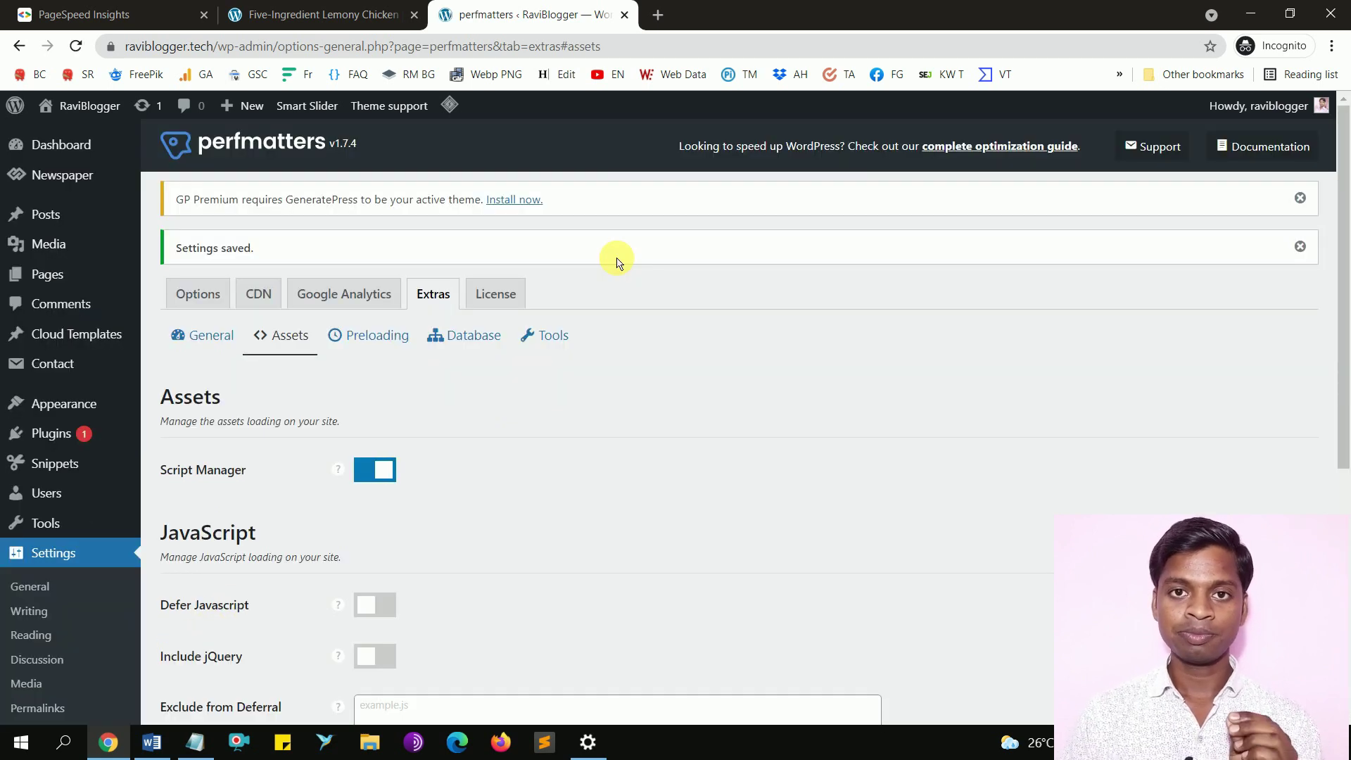
Load raviblogger.tech/contact-me/ in a new browser tab and open the Perfmatters Script Manager for that page
click(655, 17)
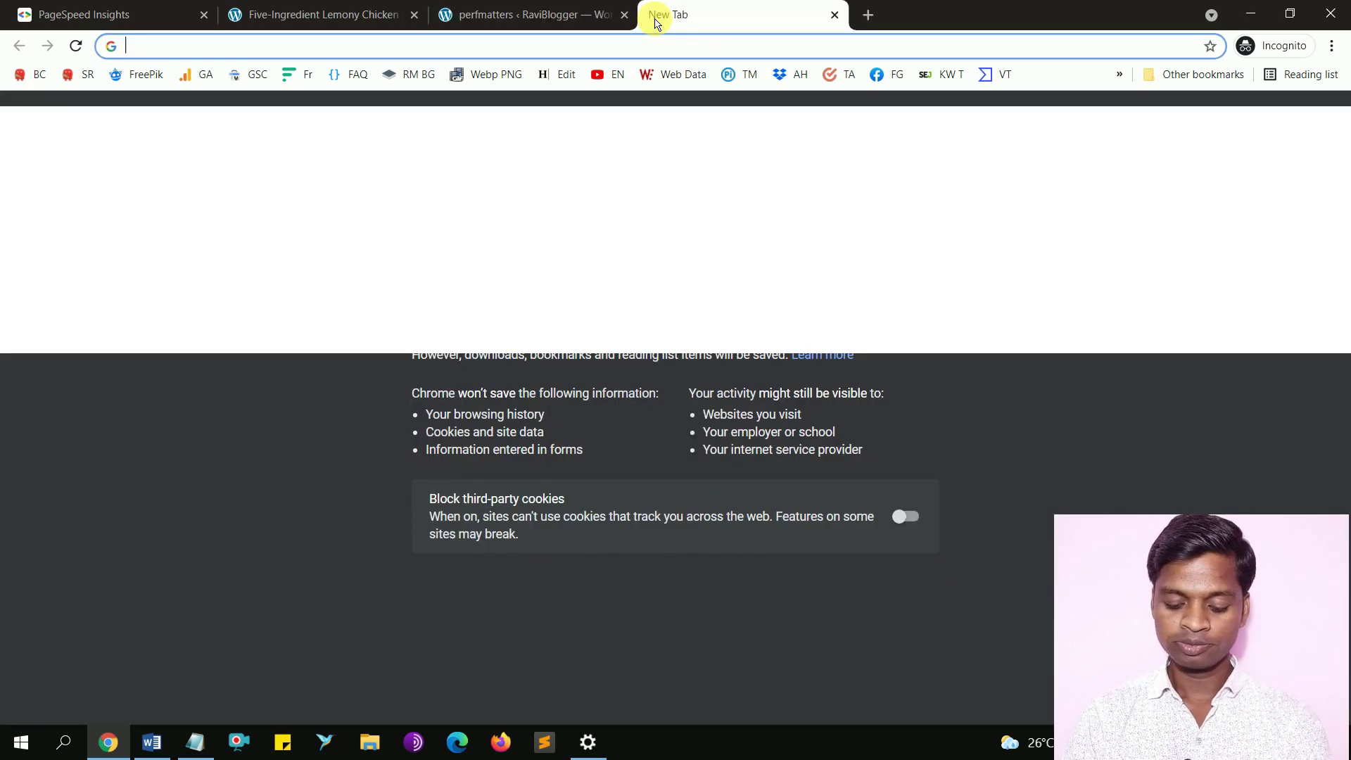
text(rav)
key(Right)
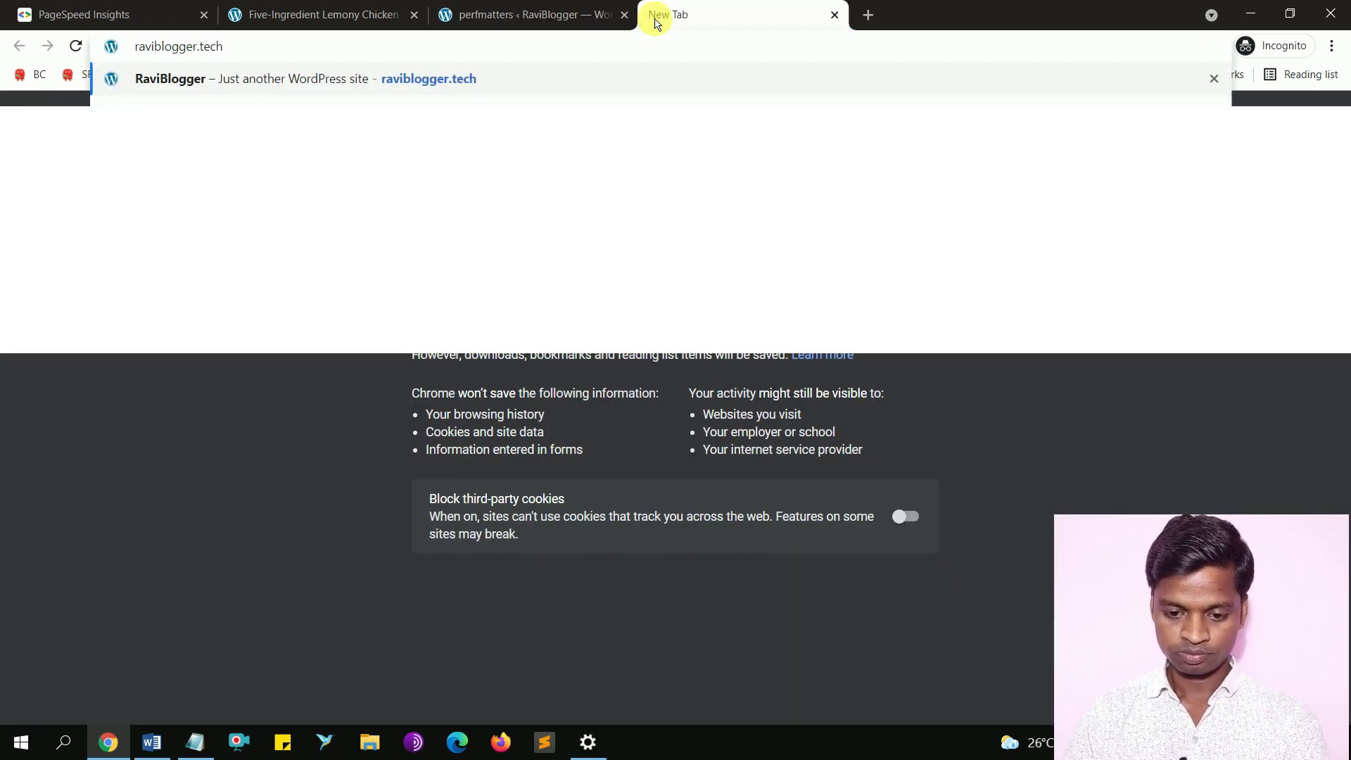
text(/c)
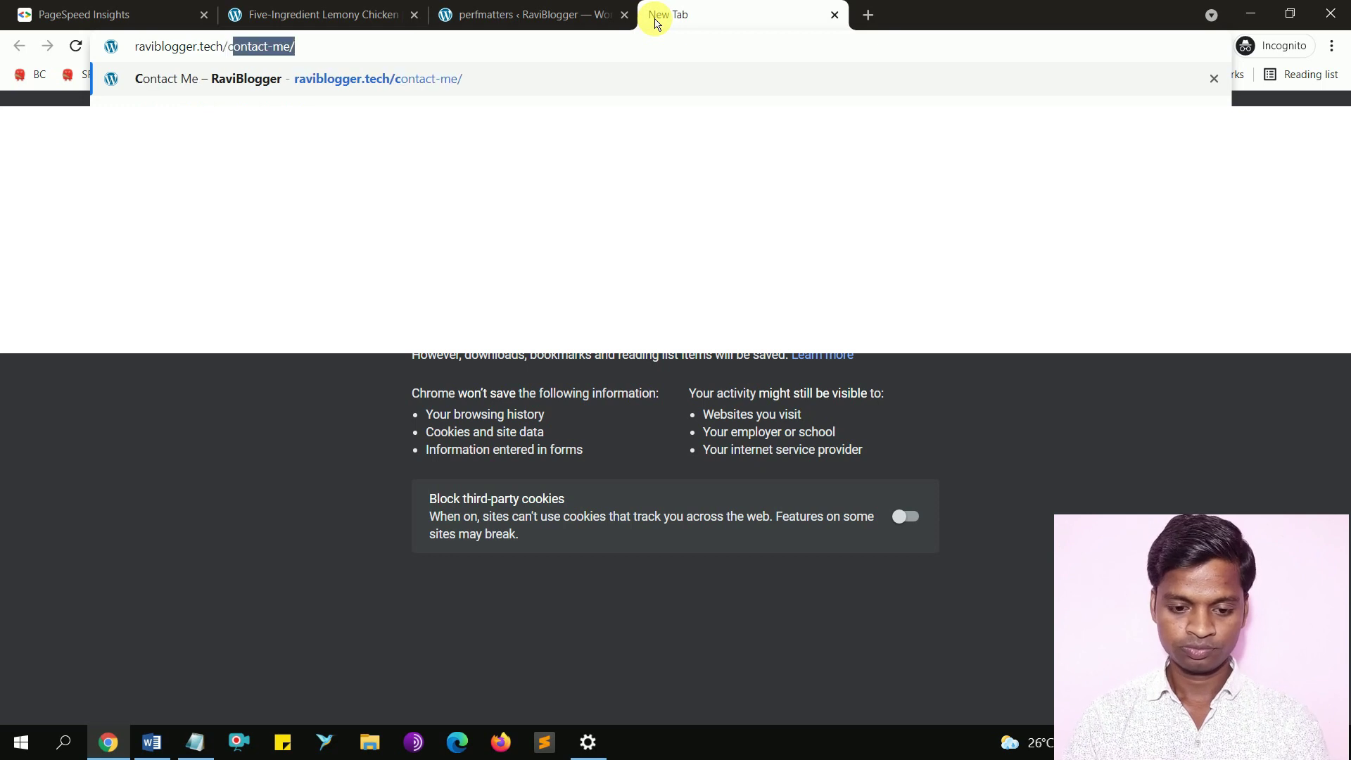
key(Return)
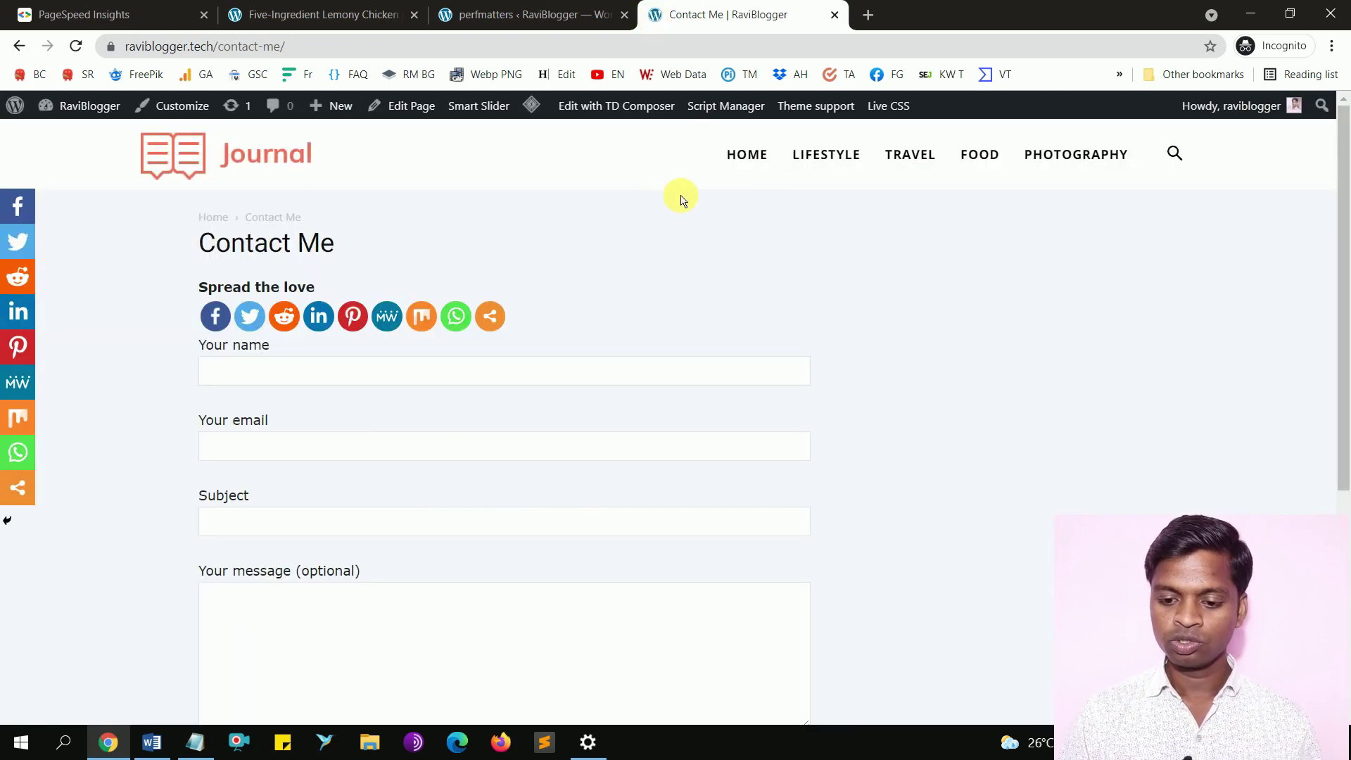
click(743, 120)
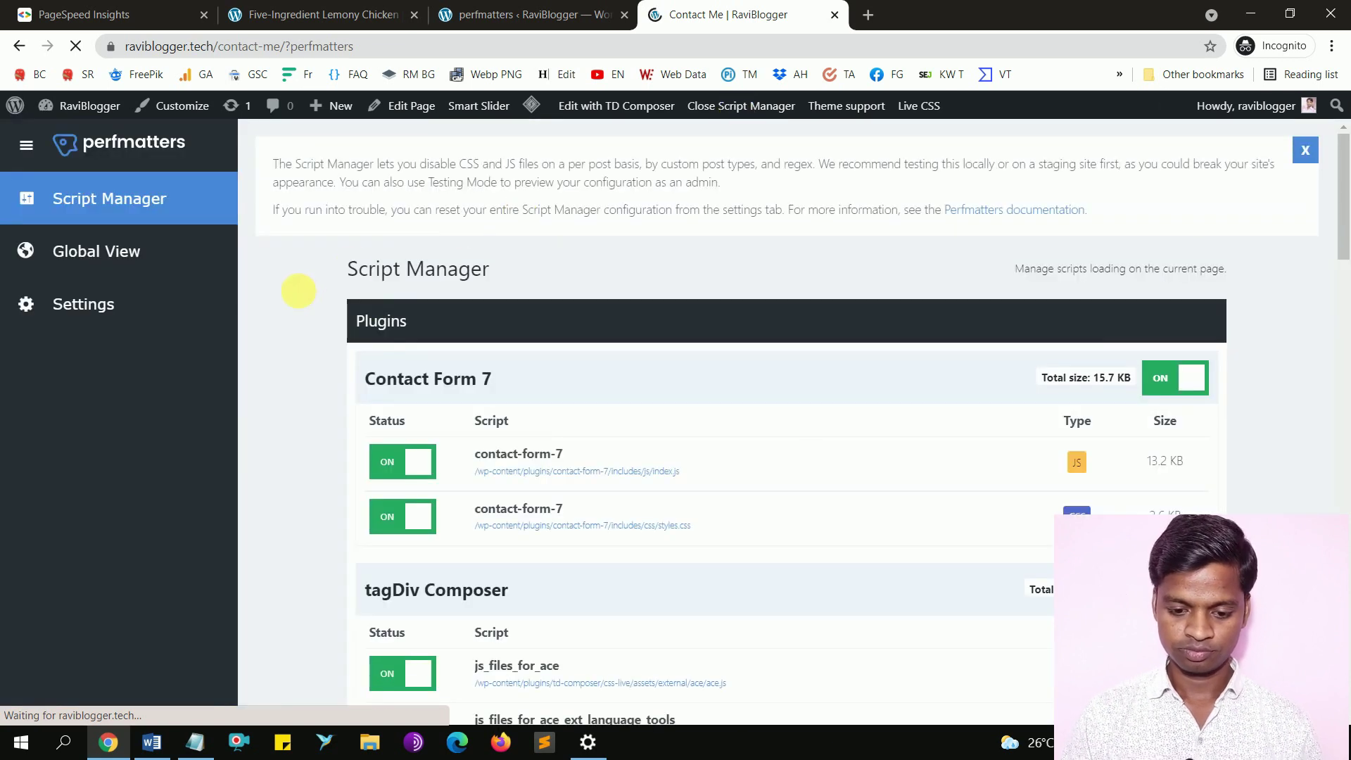
Switch to the Notepad URL list and move its window clear of the Contact Form 7 scripts for comparison
key(alt+Tab)
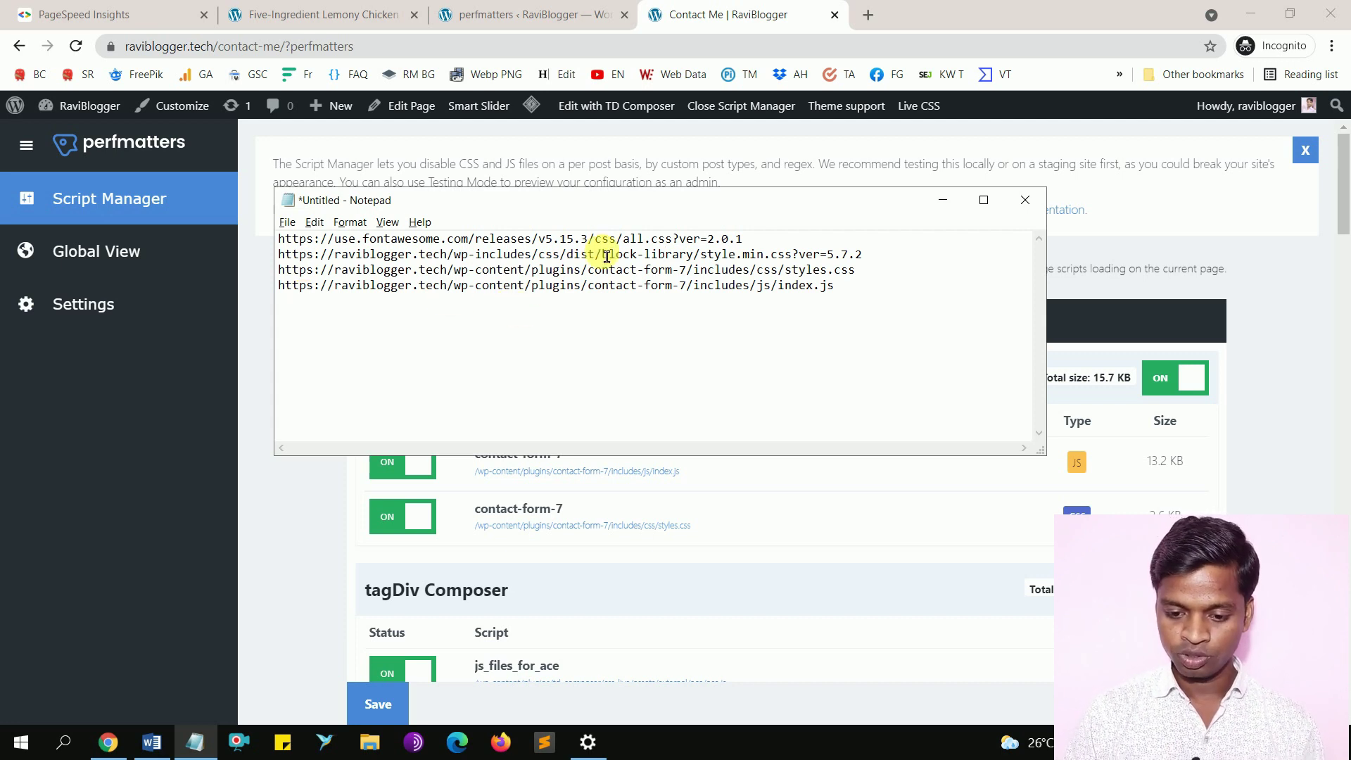
click(621, 203)
drag(621, 203, 648, 117)
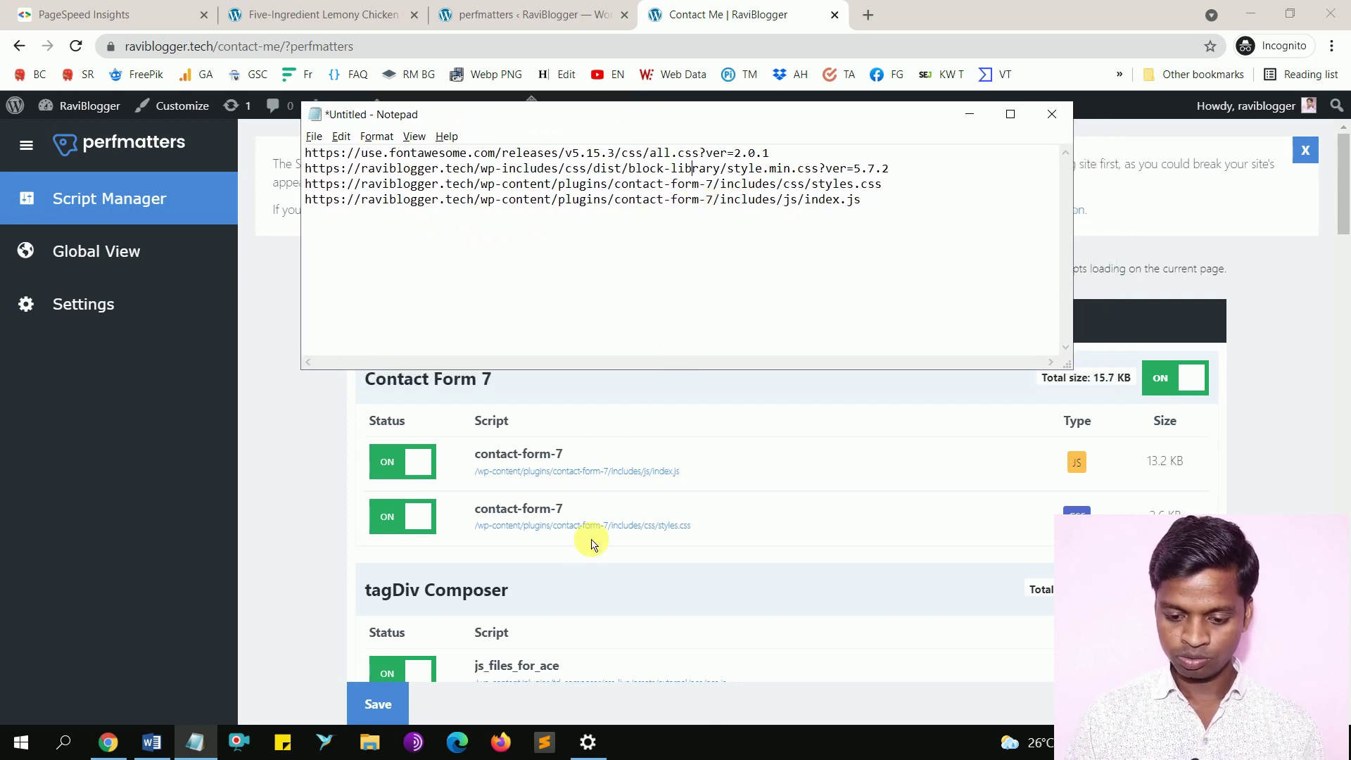
In the Script Manager, disable the contact-form-7 index.js script everywhere, with an exception for the current URL
click(324, 504)
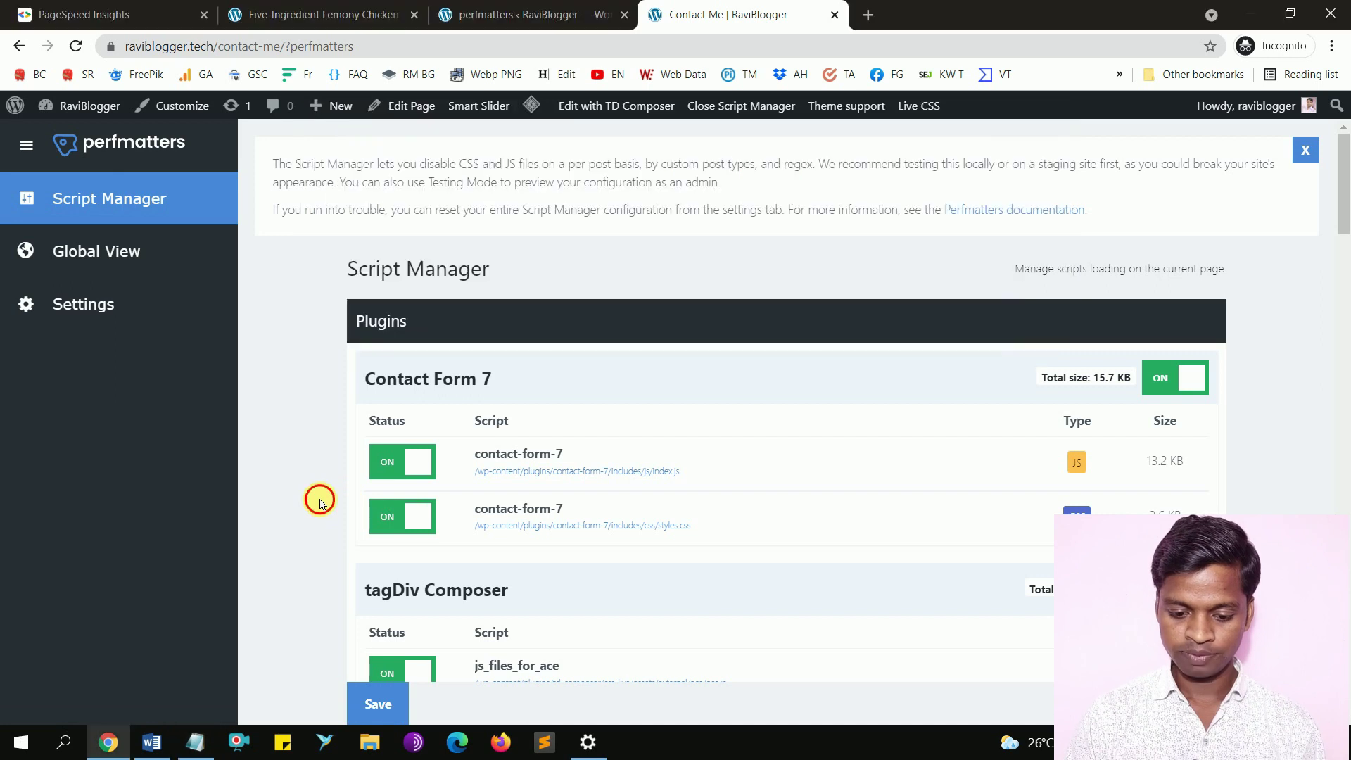
scroll(320, 504, down, 2)
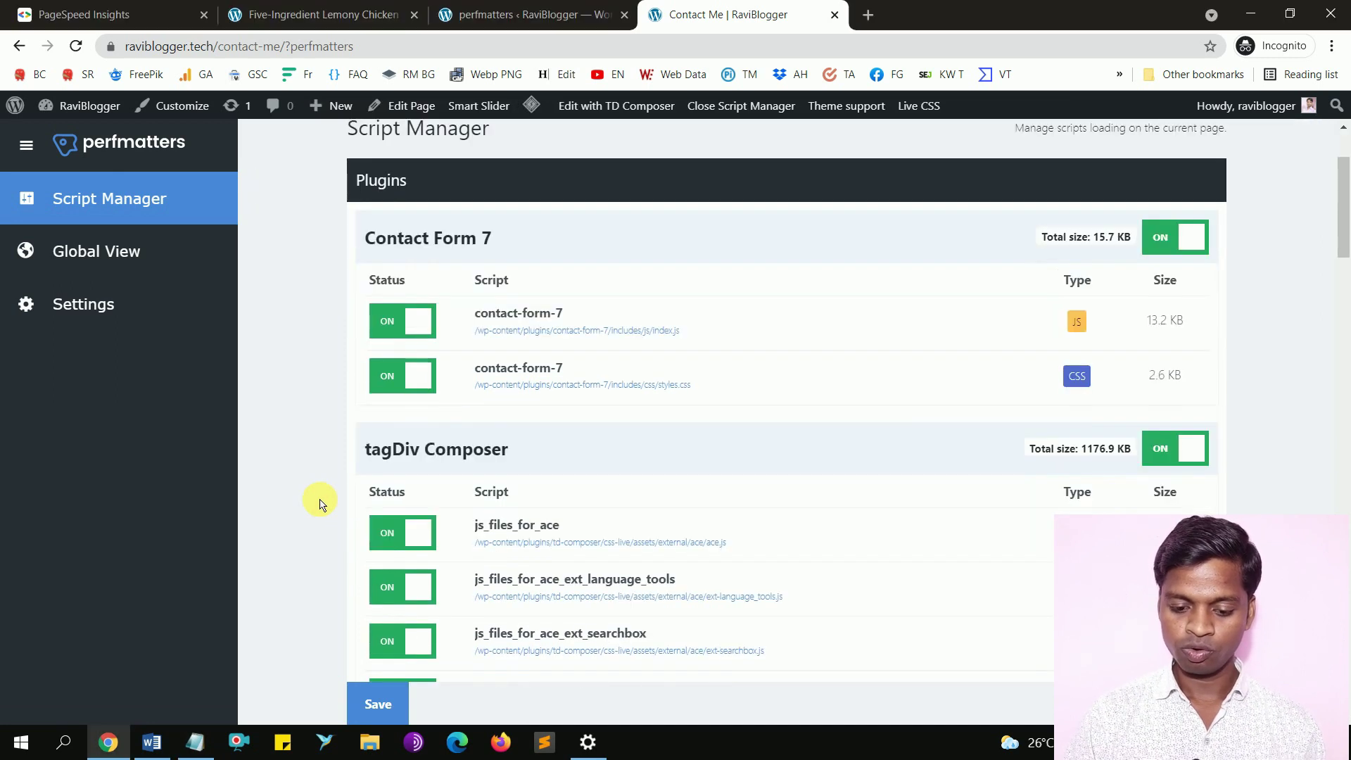
click(416, 317)
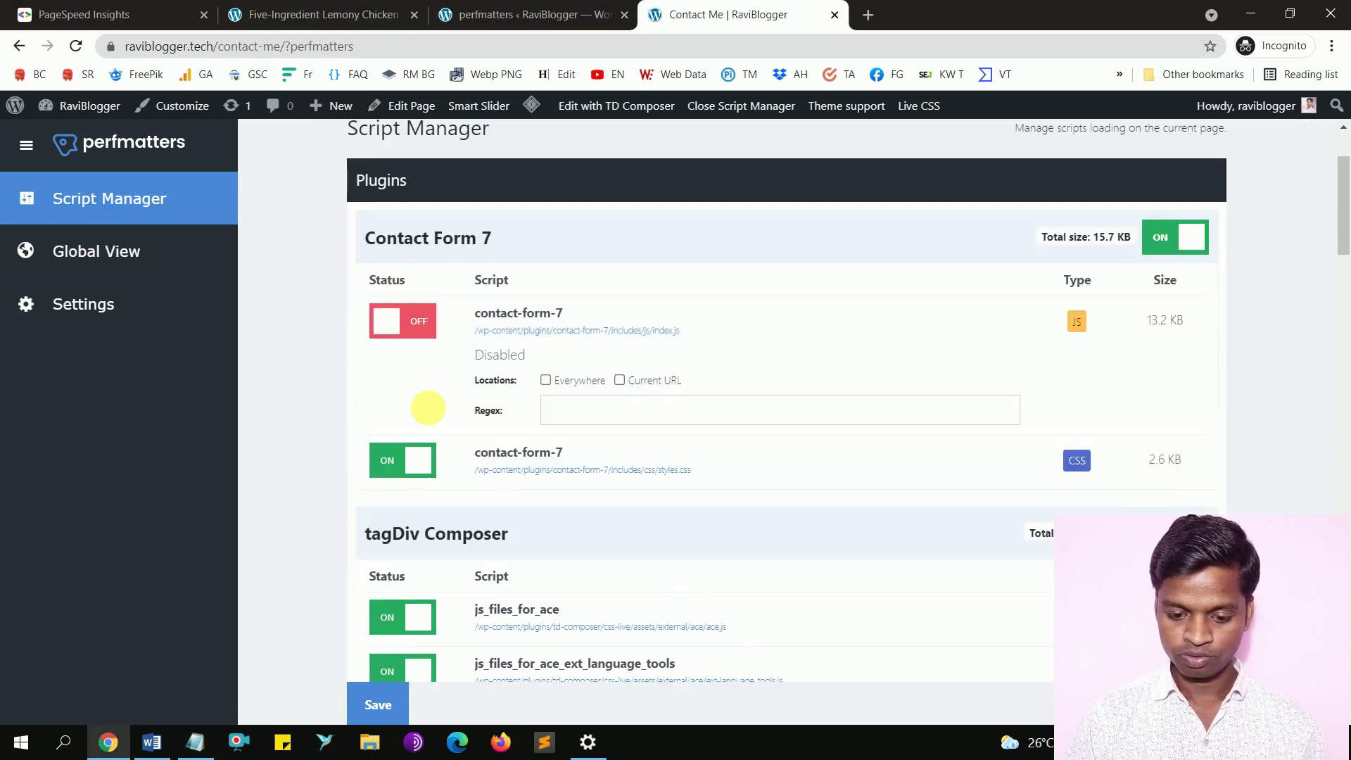
click(547, 384)
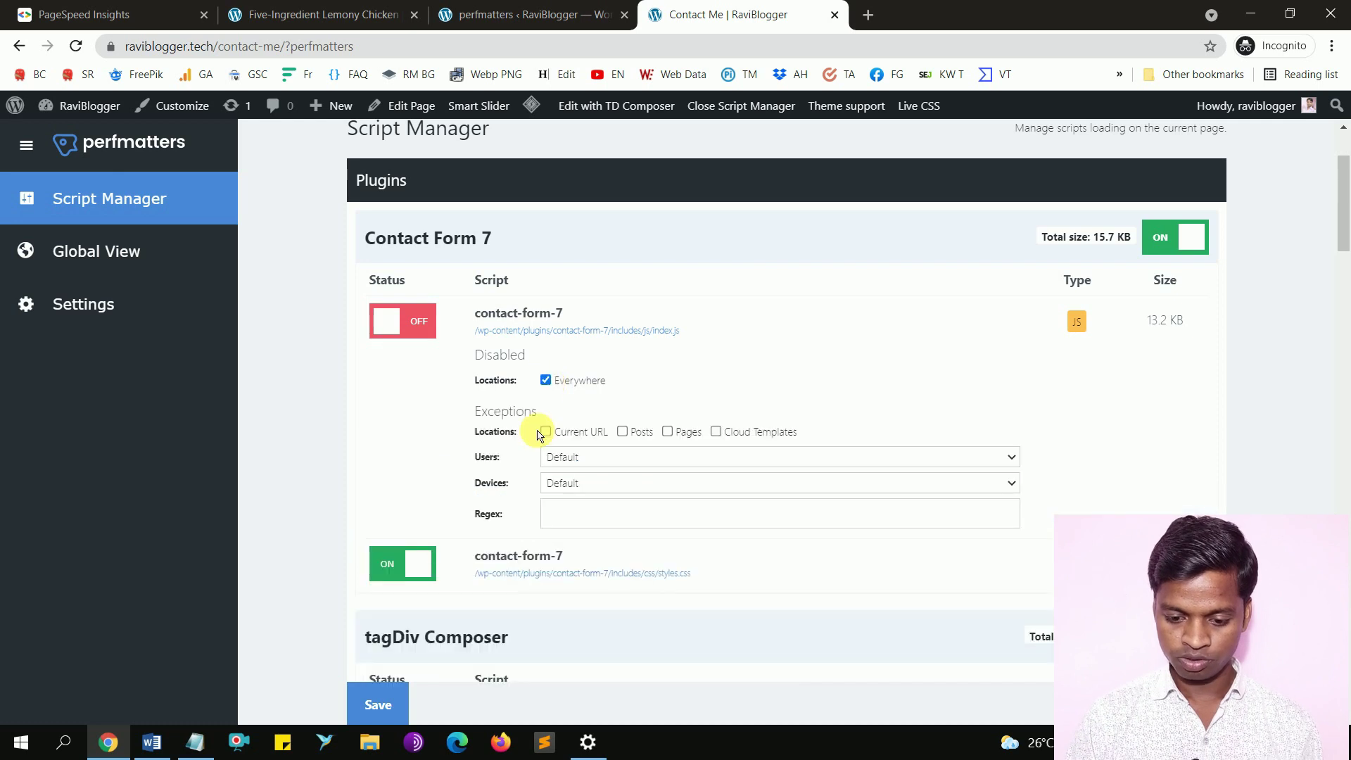
click(546, 433)
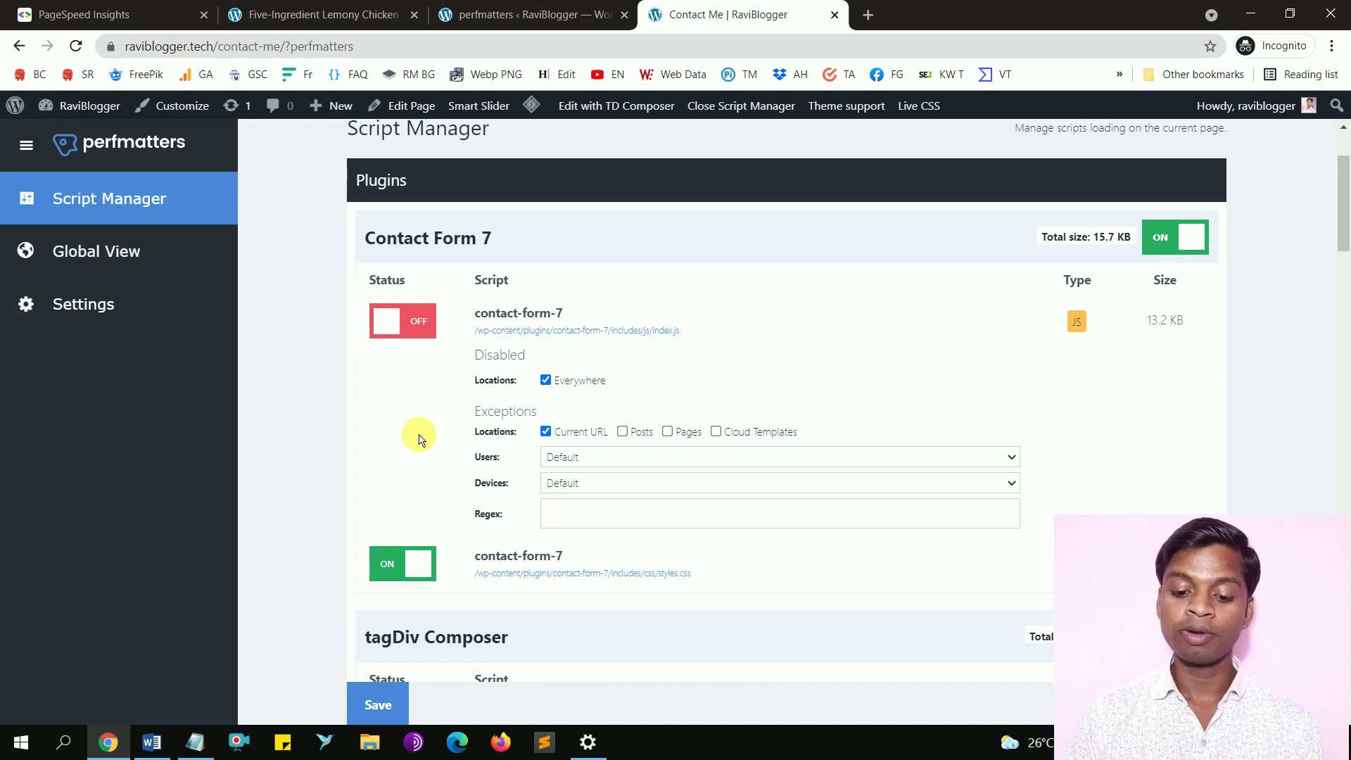
Disable the contact-form-7 styles.css file everywhere, with an exception for the current URL
scroll(419, 439, down, 3)
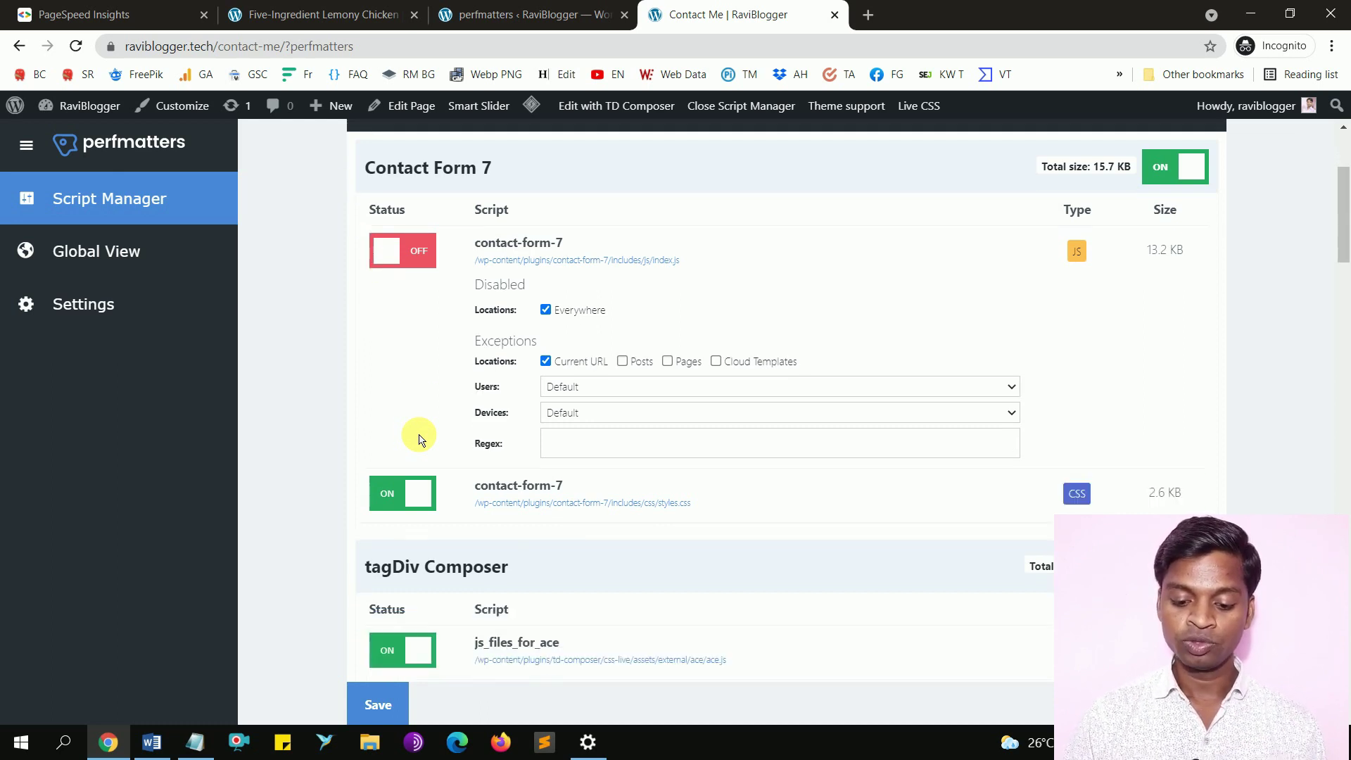
click(411, 400)
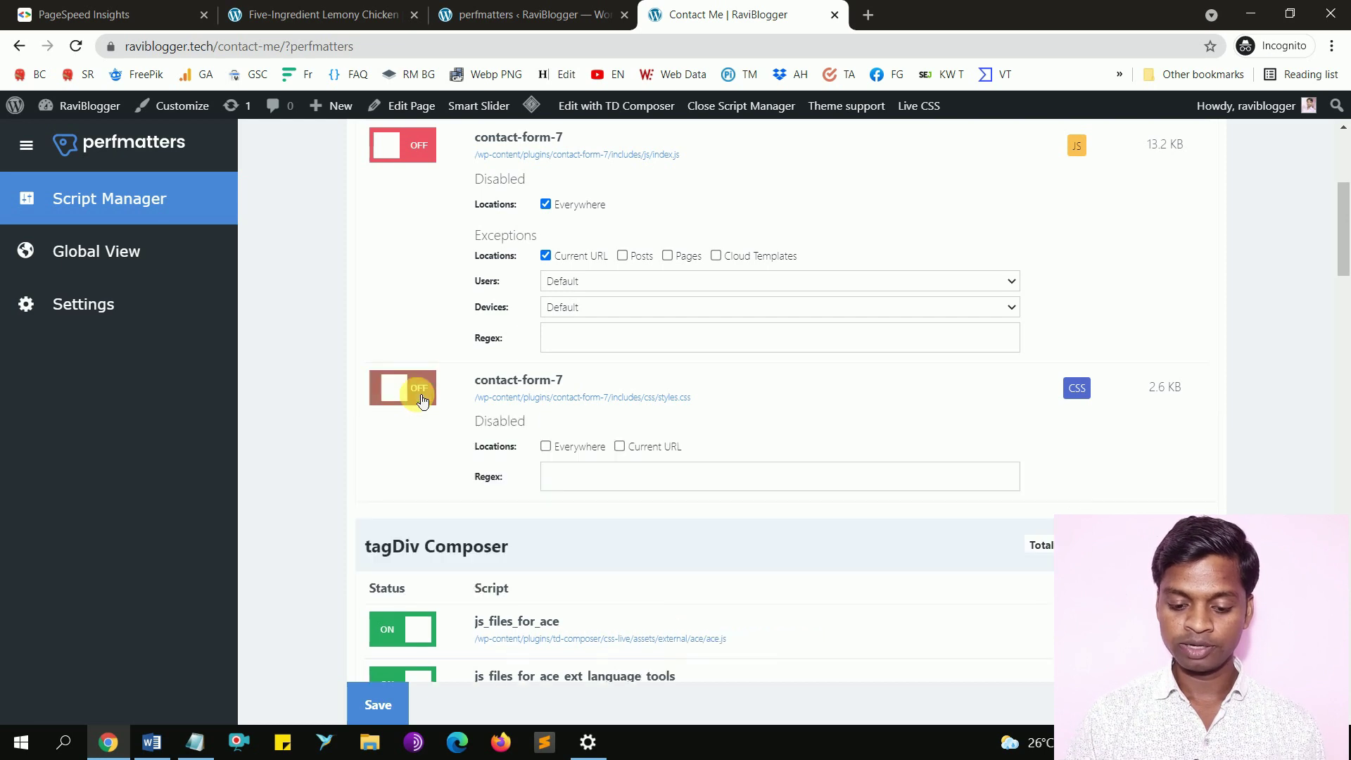
click(546, 448)
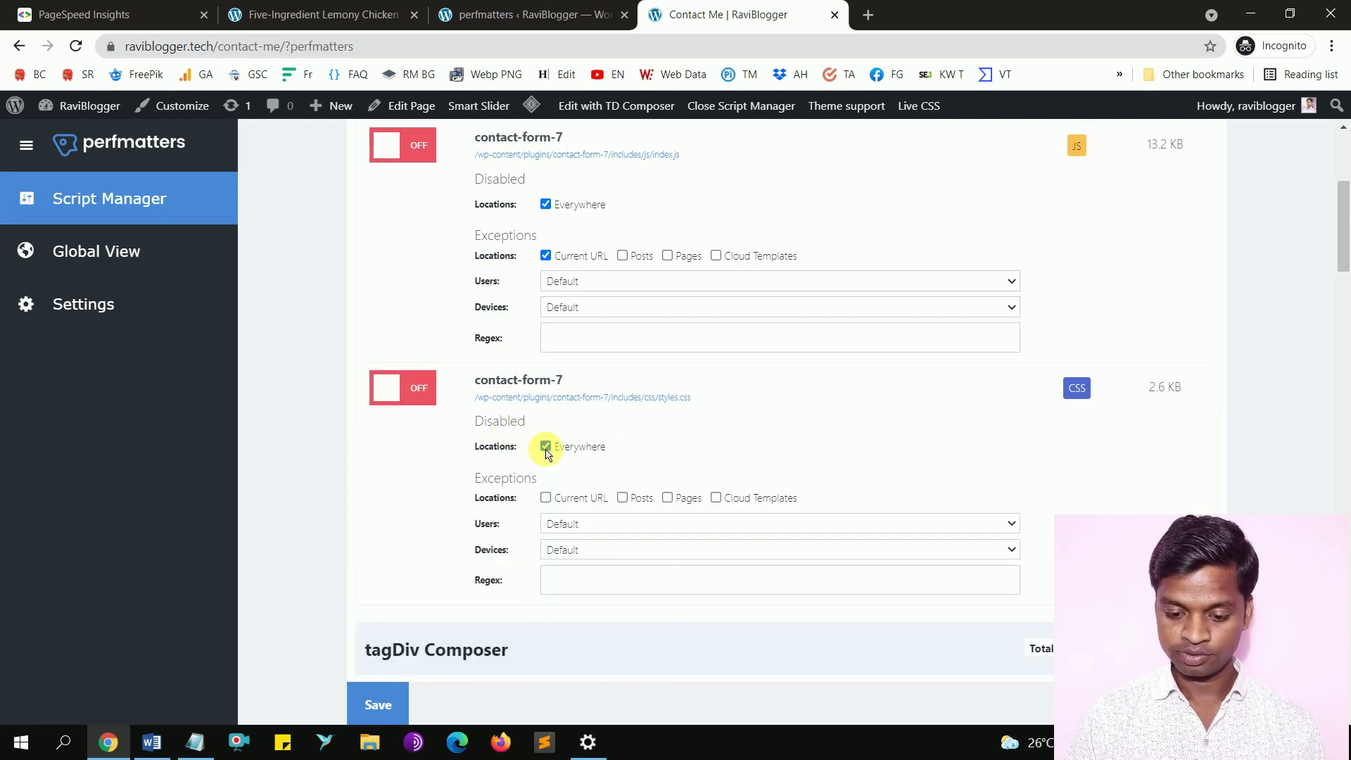
click(545, 498)
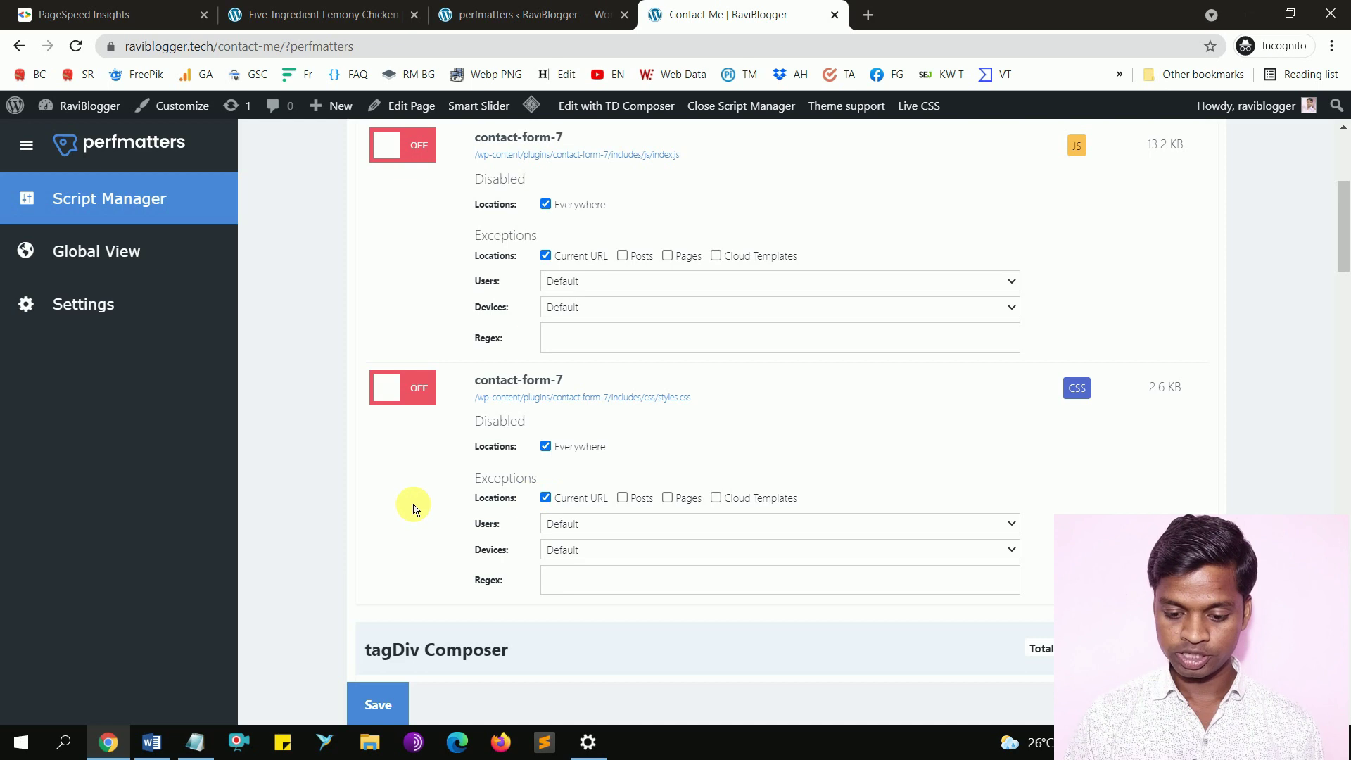
Check the Notepad URL list, find "fontawesome" on the Script Manager page, and disable the bfa-font-awesome stylesheet everywhere without exceptions
key(alt+Tab)
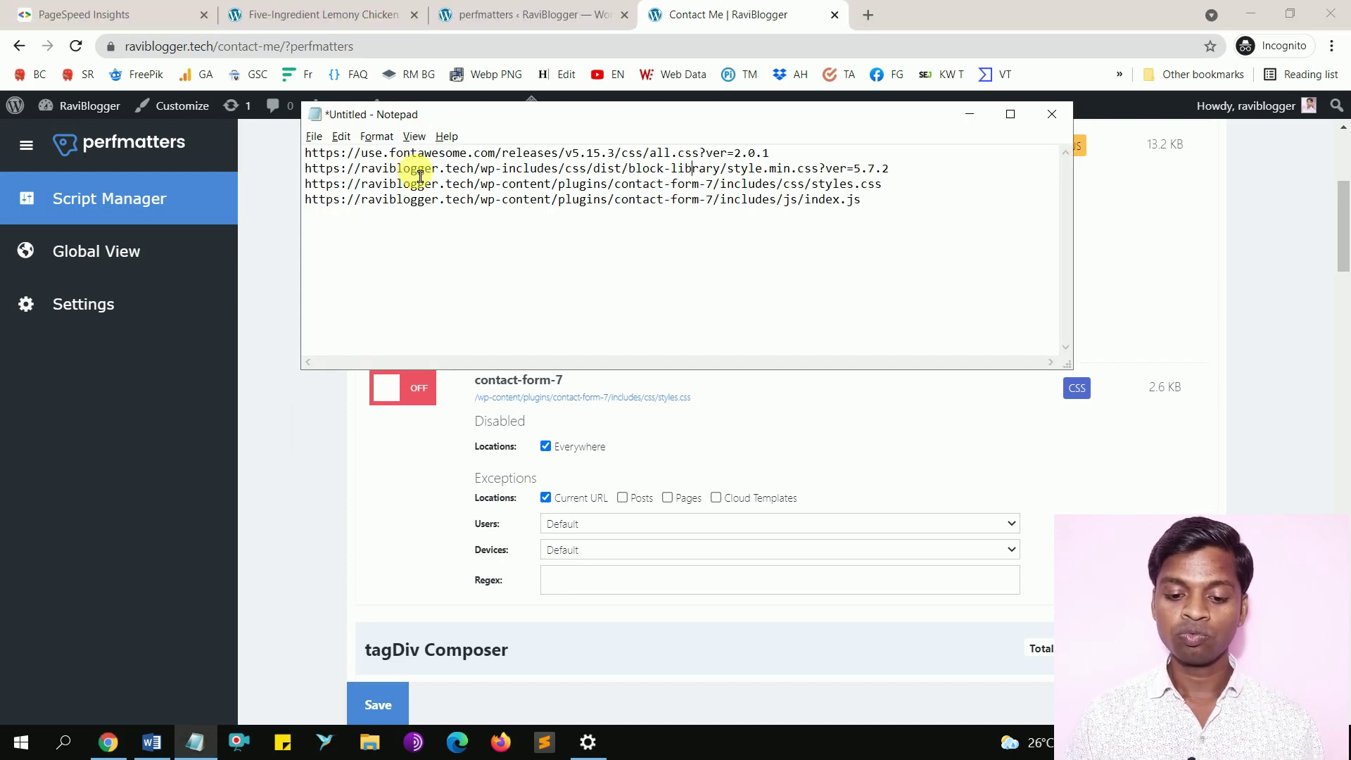
click(278, 398)
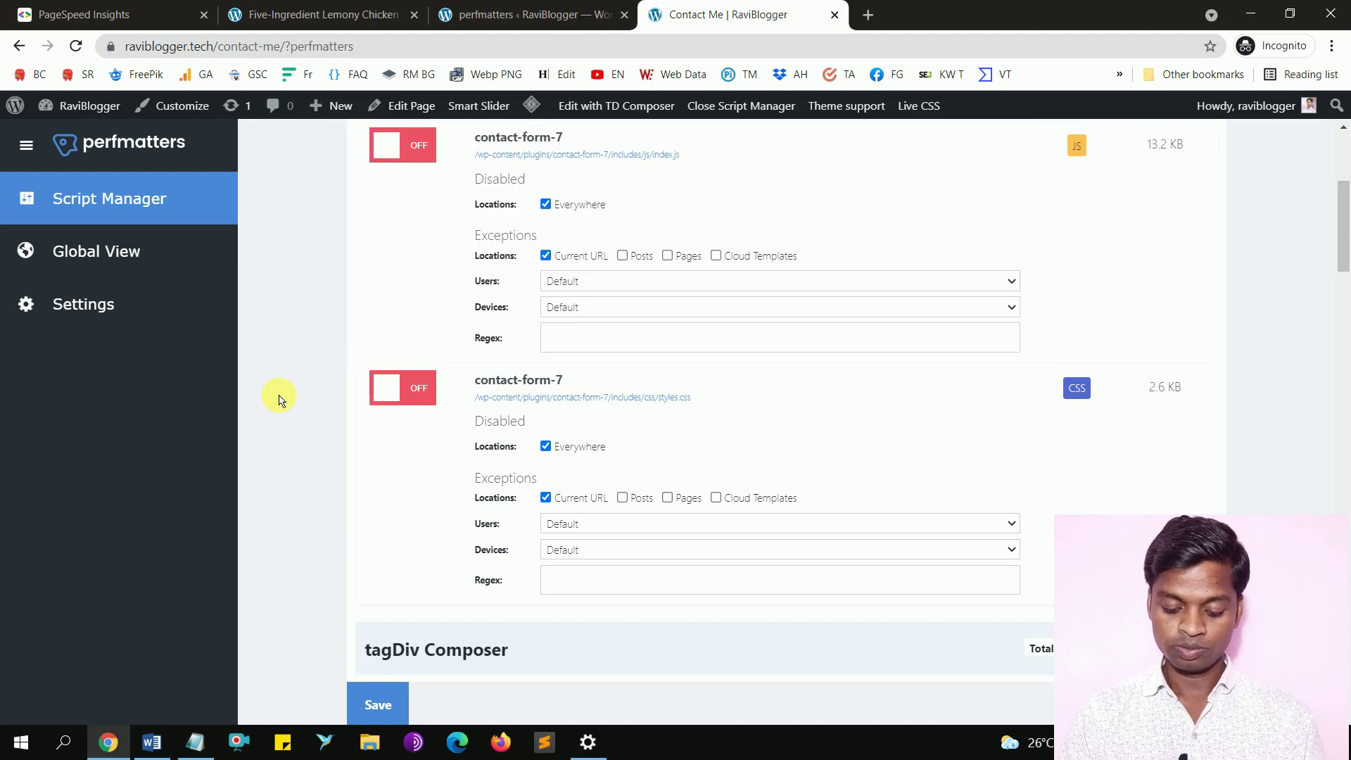
key(ctrl+f)
text(font)
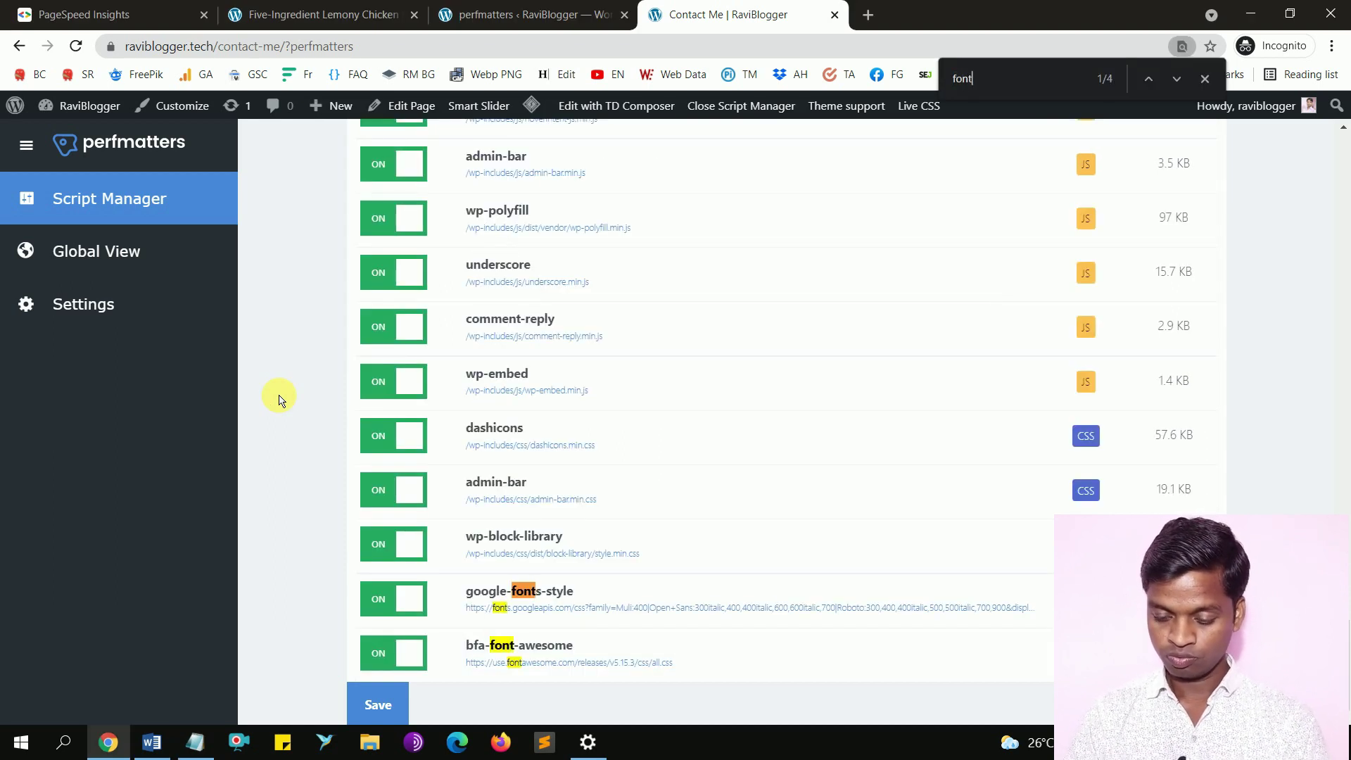
text(awesome)
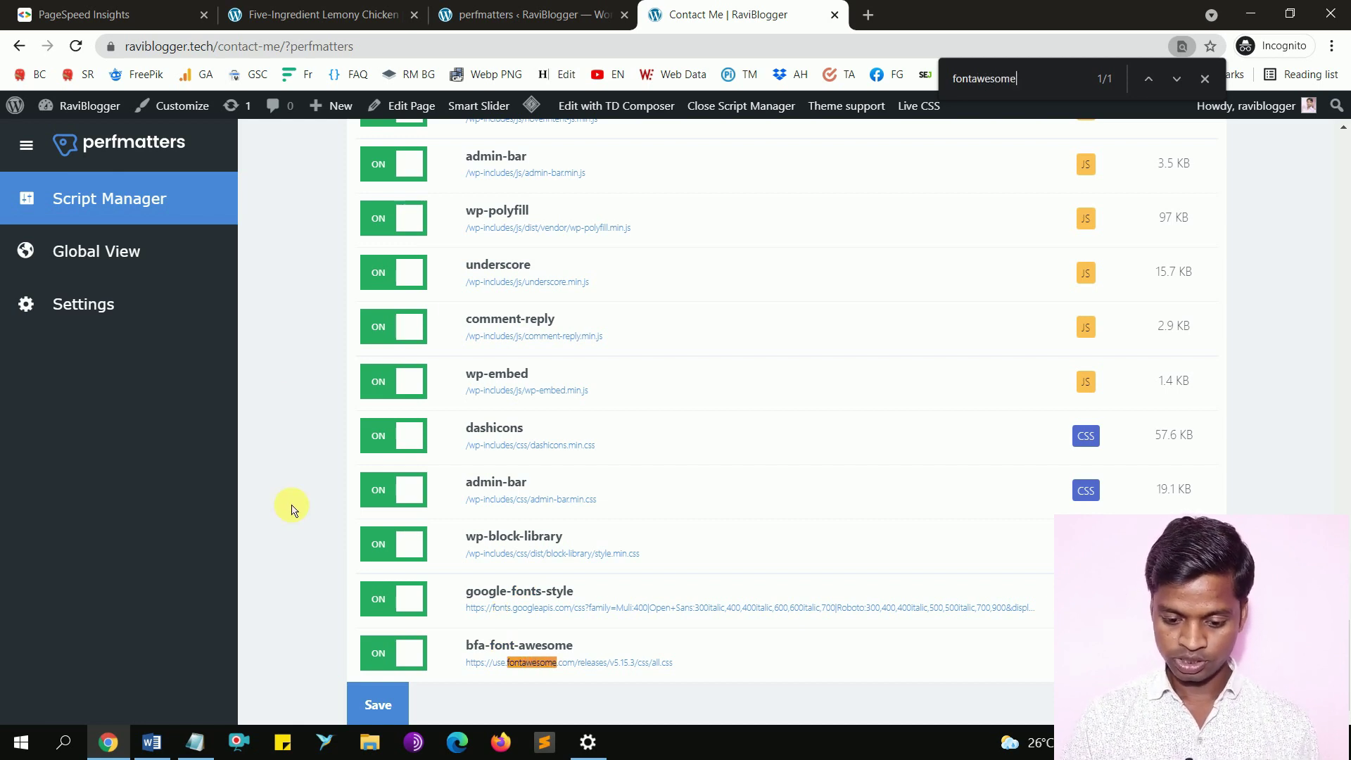
click(401, 653)
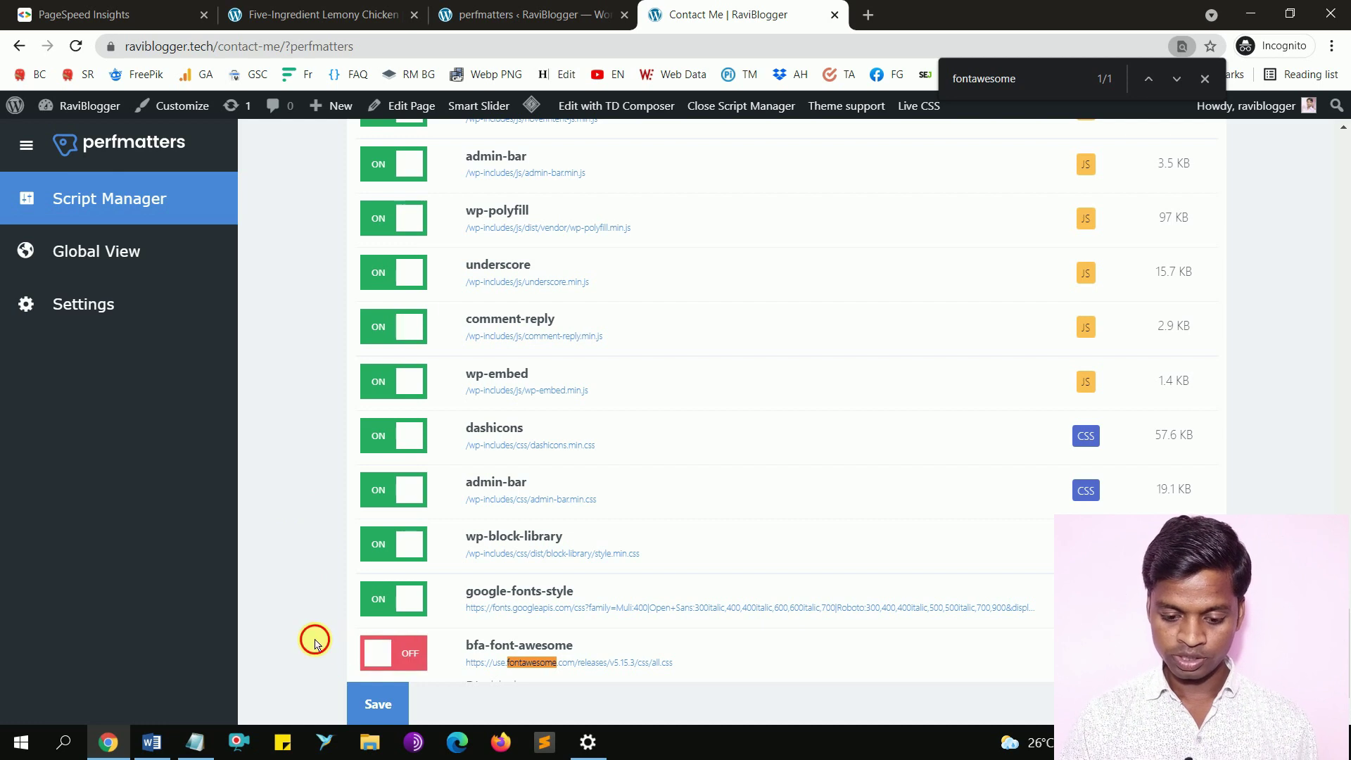
scroll(317, 640, down, 1)
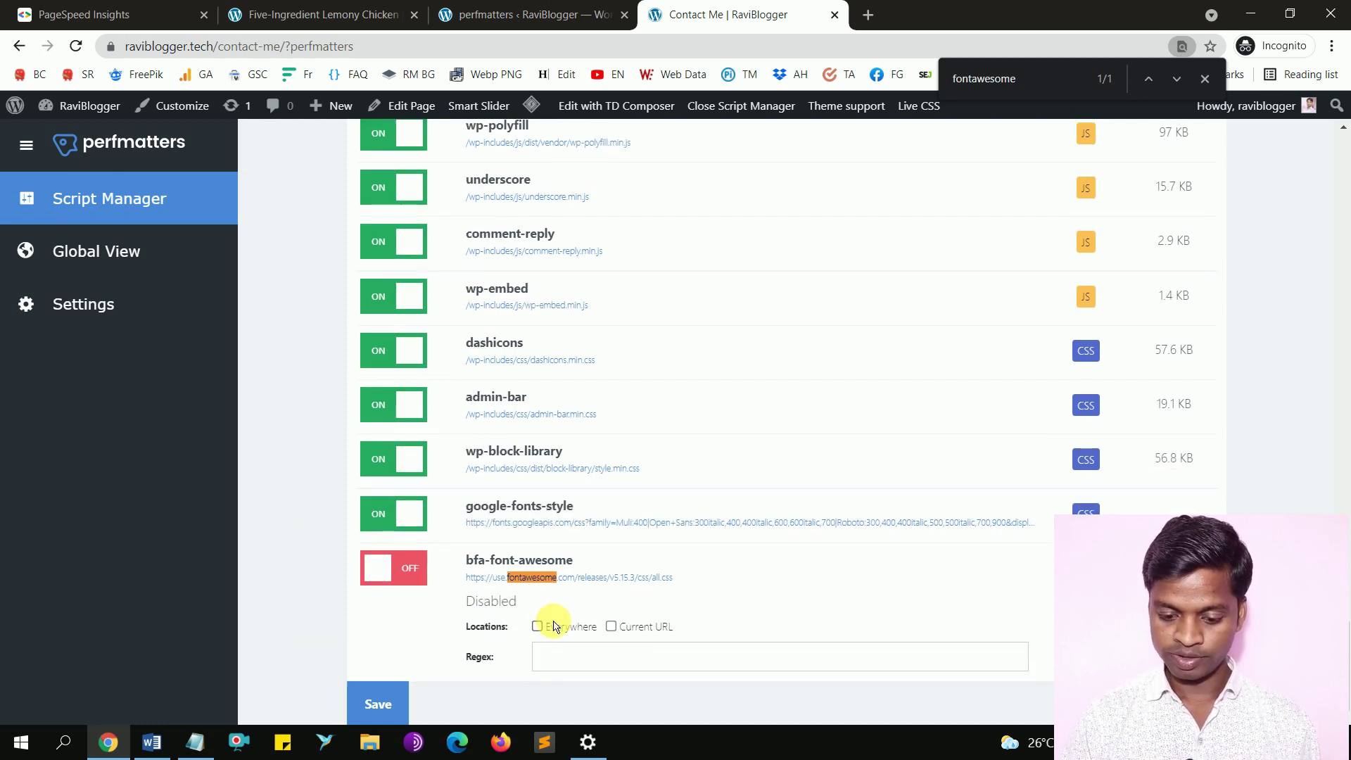
click(536, 626)
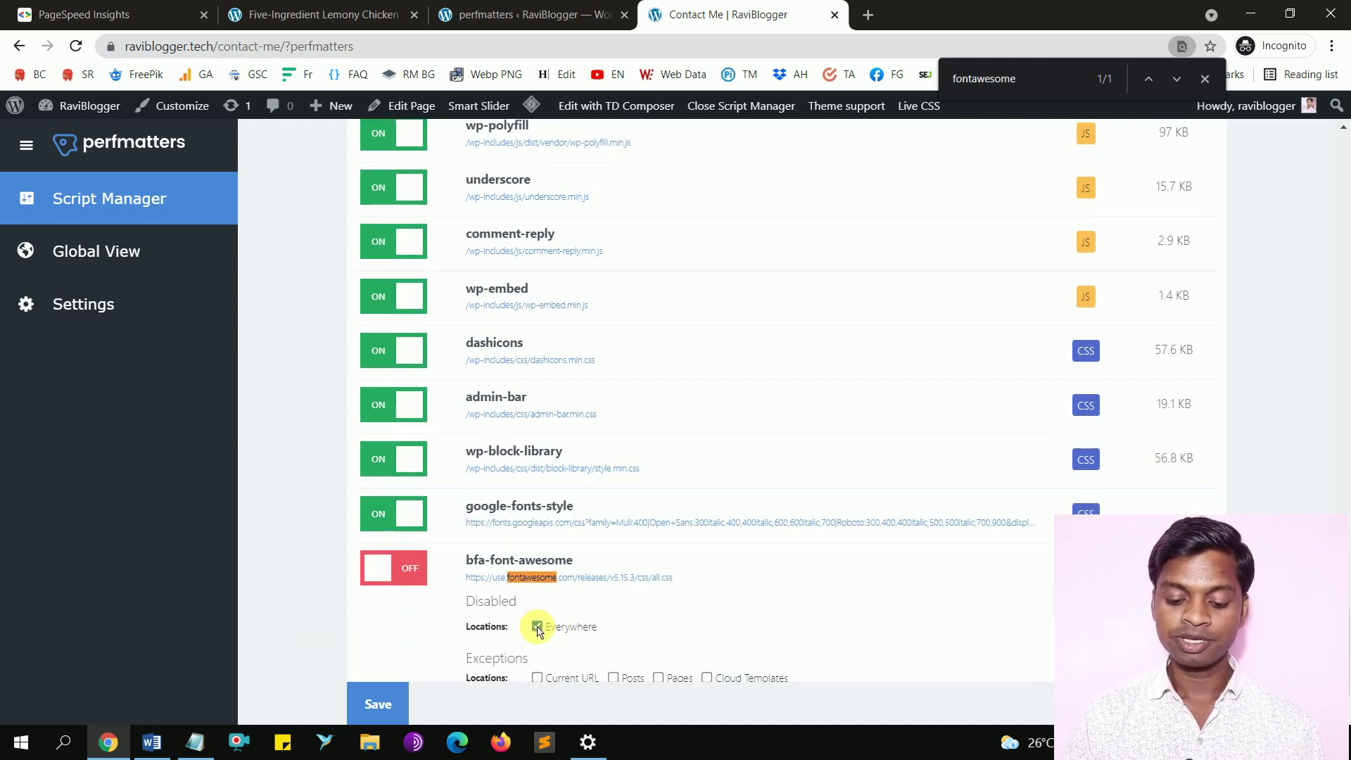
scroll(358, 639, down, 1)
Recheck the Notepad URL list against the disabled scripts and save the Script Manager settings
key(alt+Tab)
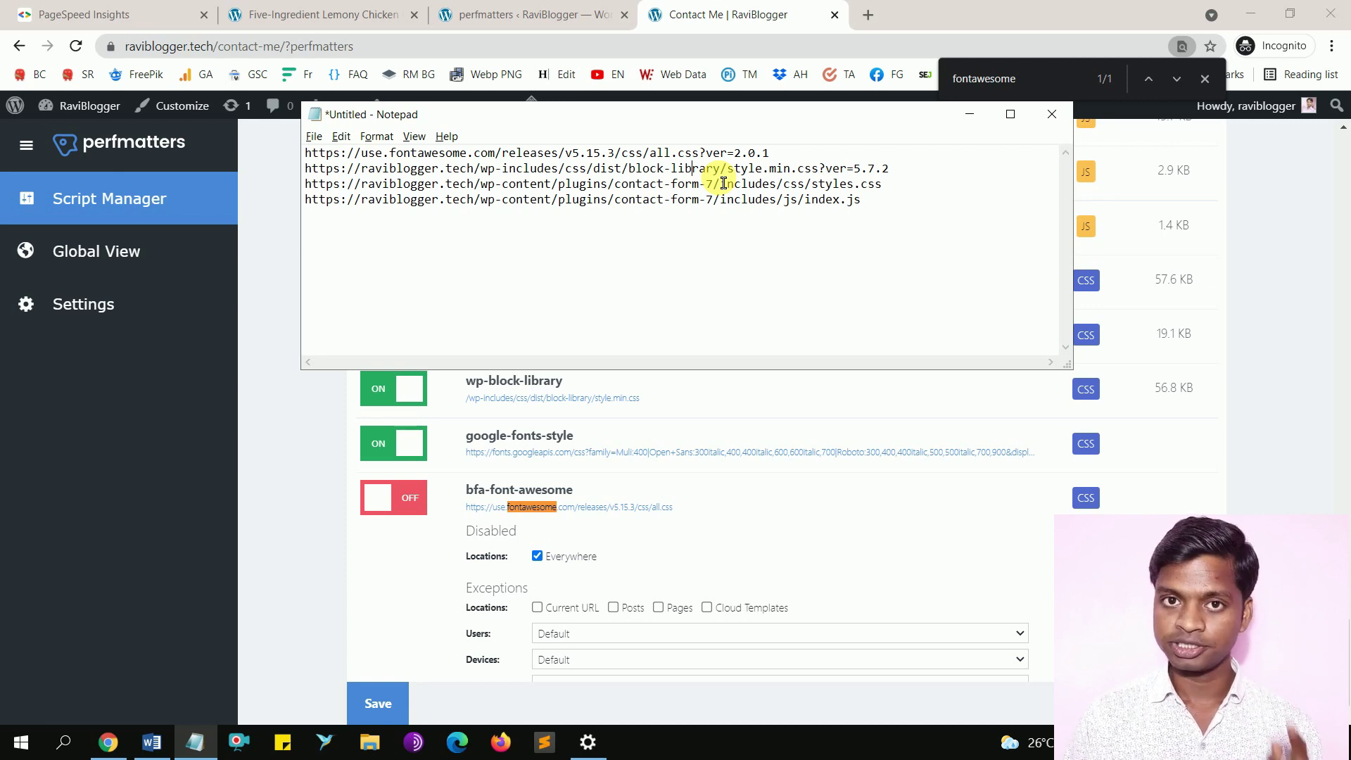
click(297, 426)
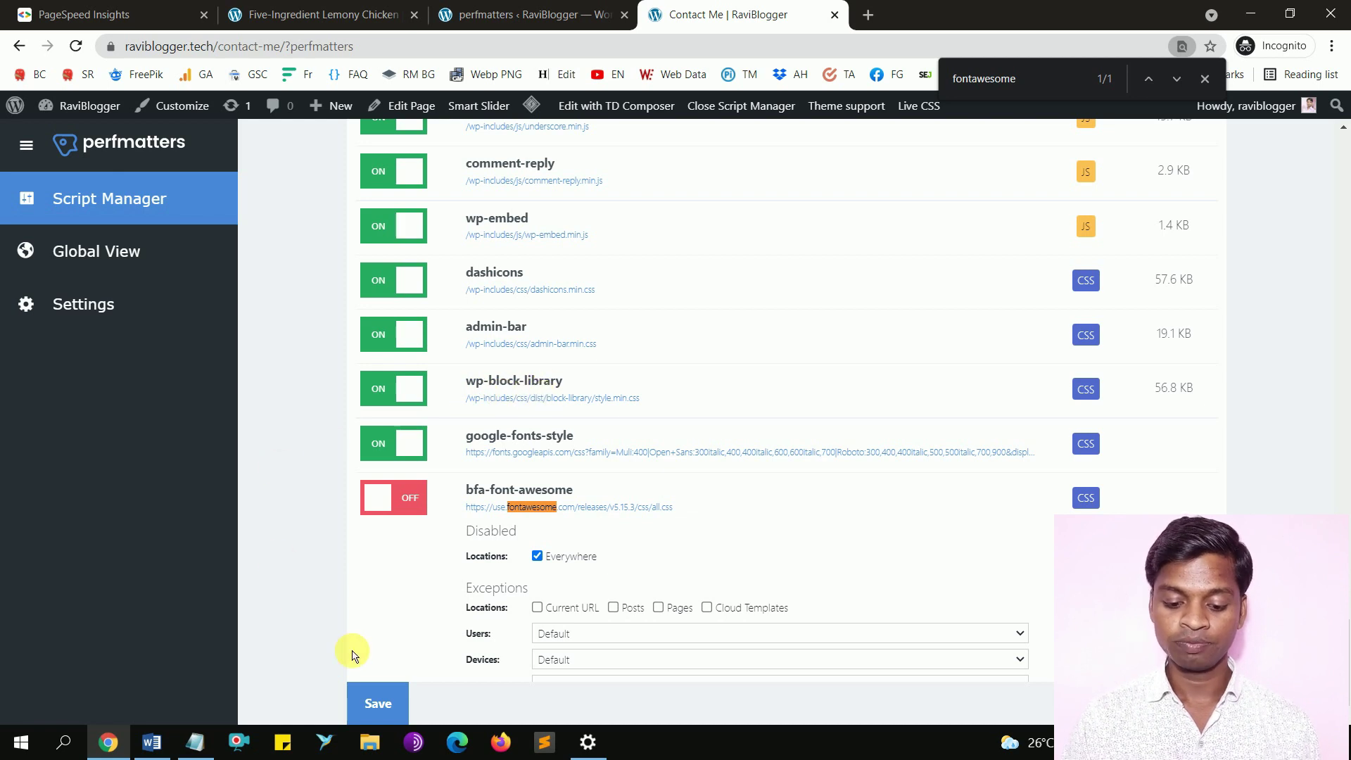
click(375, 693)
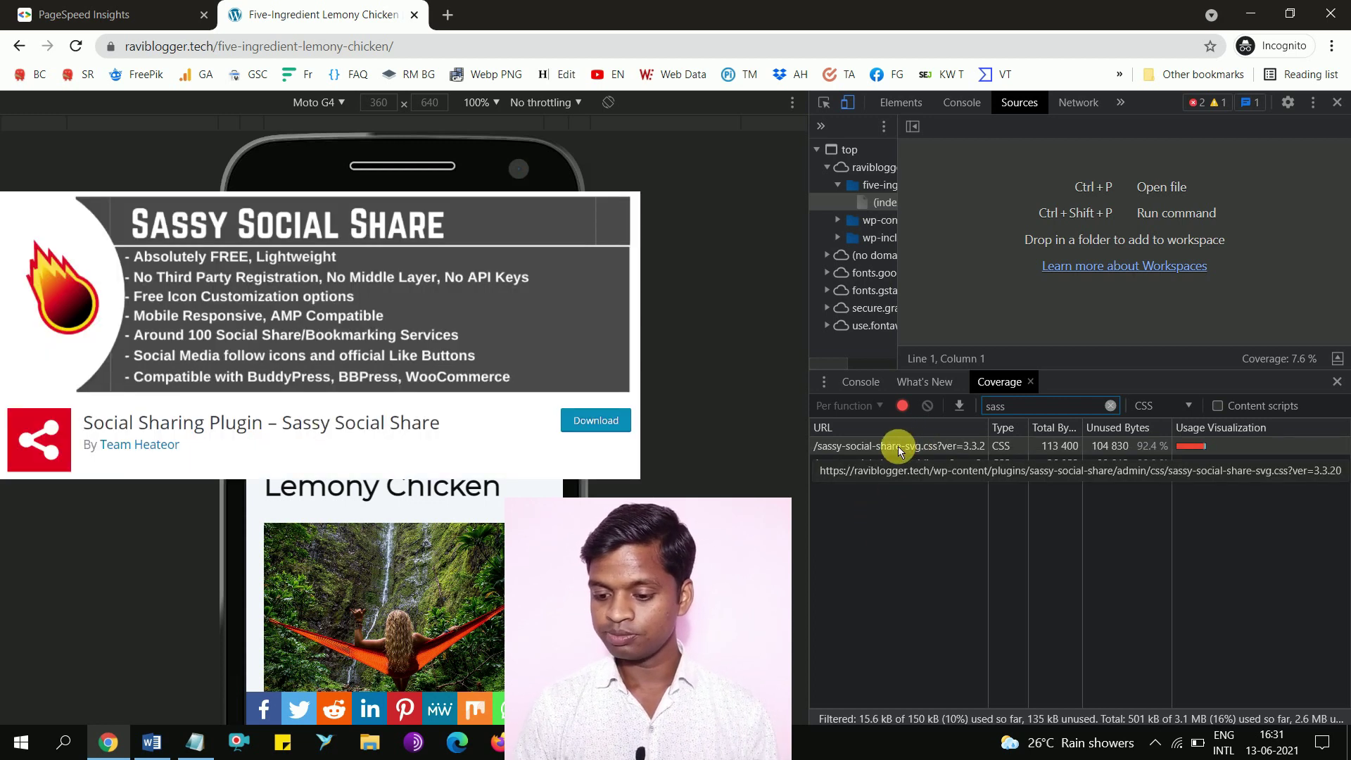
Open sassy-social-share-svg.css from the Coverage results and copy its complete .heateorSssFacebookSvg rule into the other open application
click(898, 446)
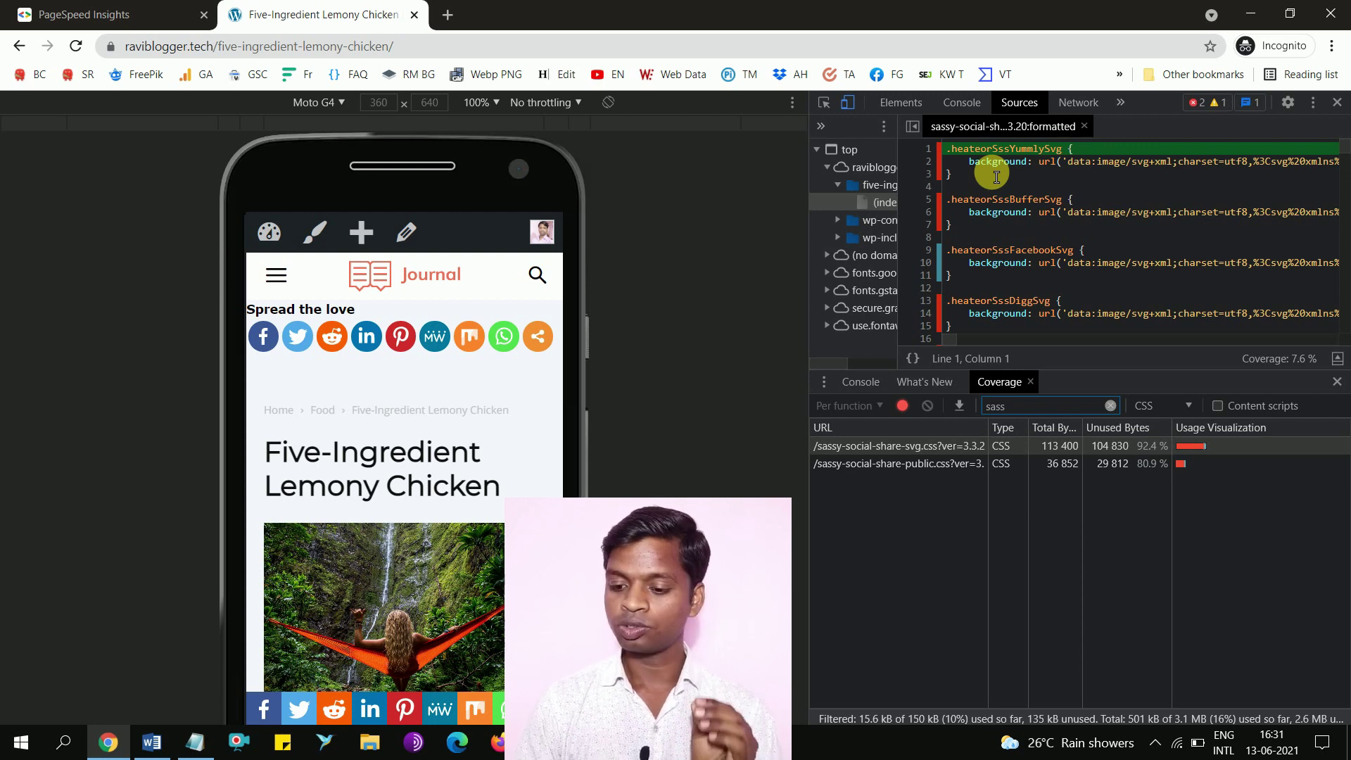
click(958, 255)
triple_click(958, 258)
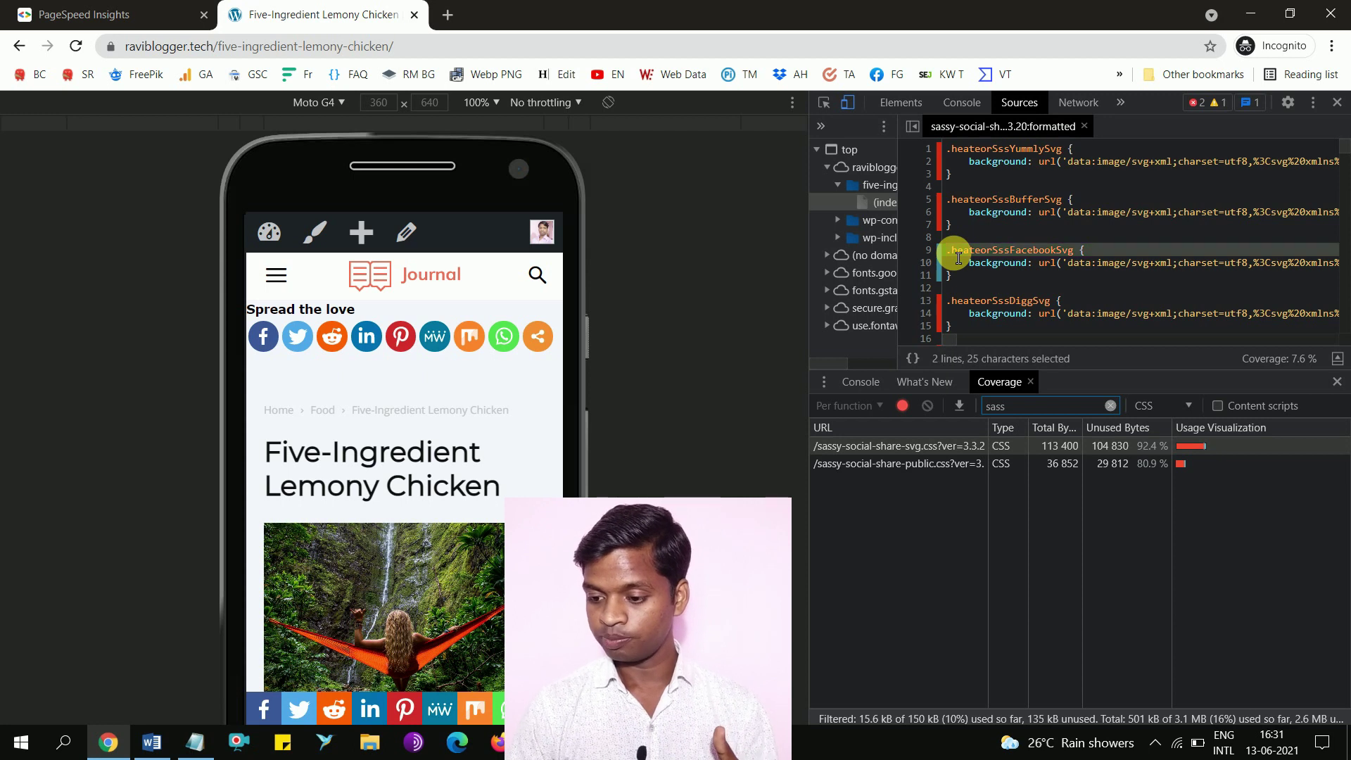
key(shift+Down)
key(shift+Down)
key(ctrl+c)
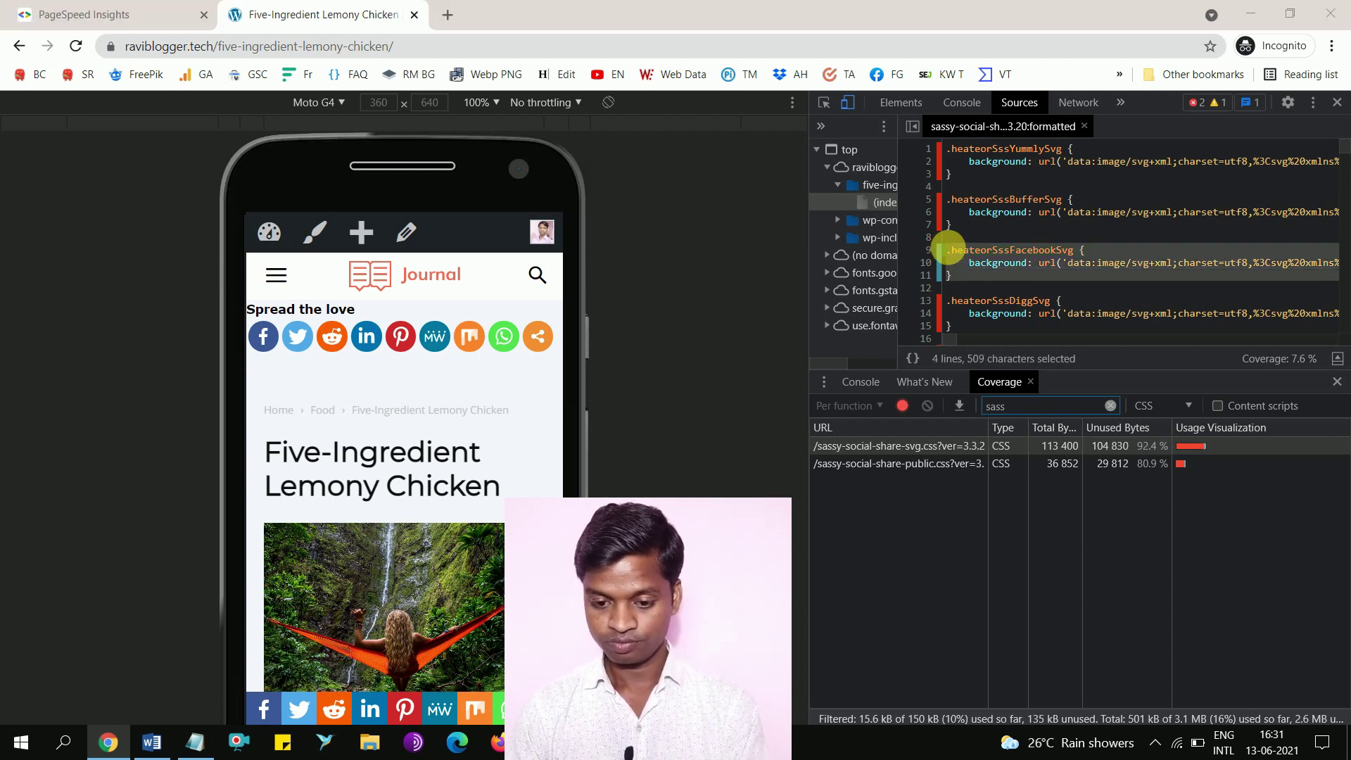
key(alt+Tab)
key(ctrl+v)
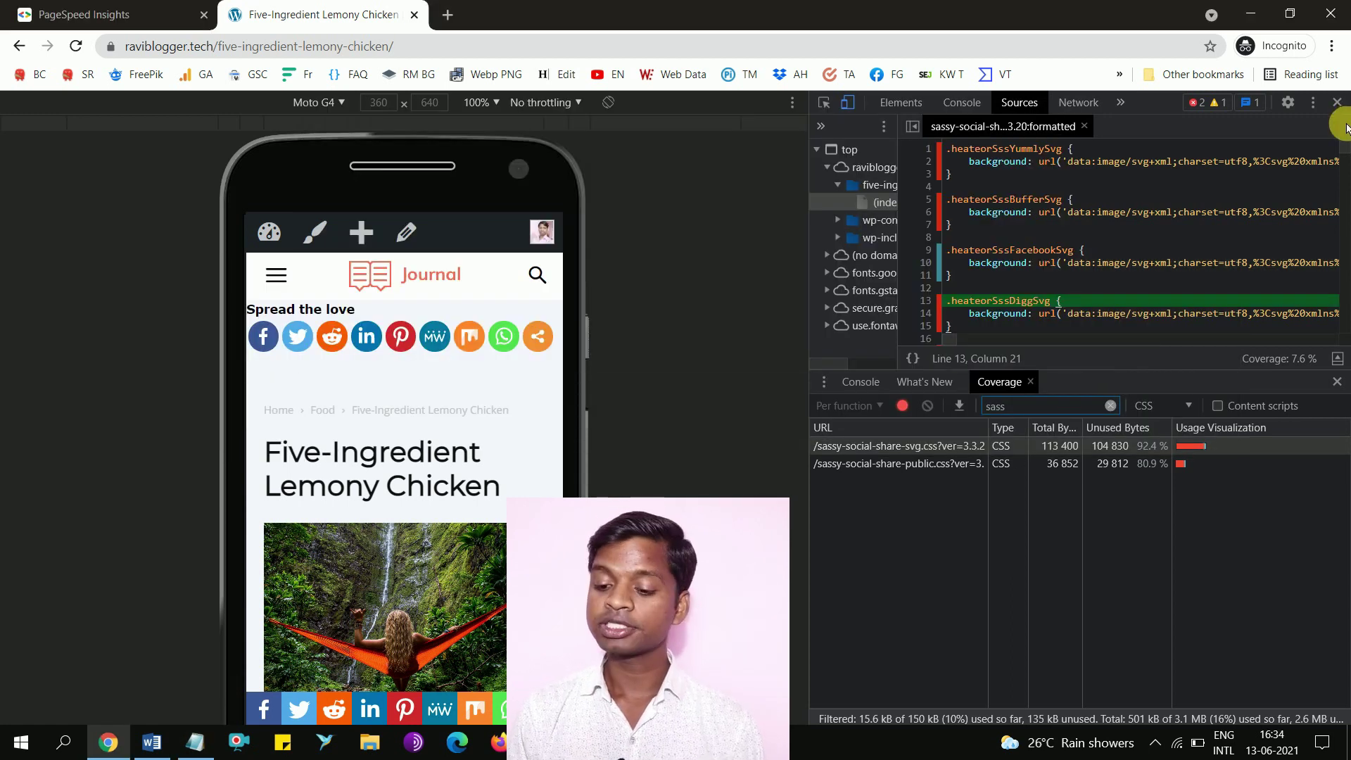
Examine which of the remaining rules in sassy-social-share-svg.css are marked as used or unused
scroll(1344, 158, down, 5)
scroll(1345, 164, down, 7)
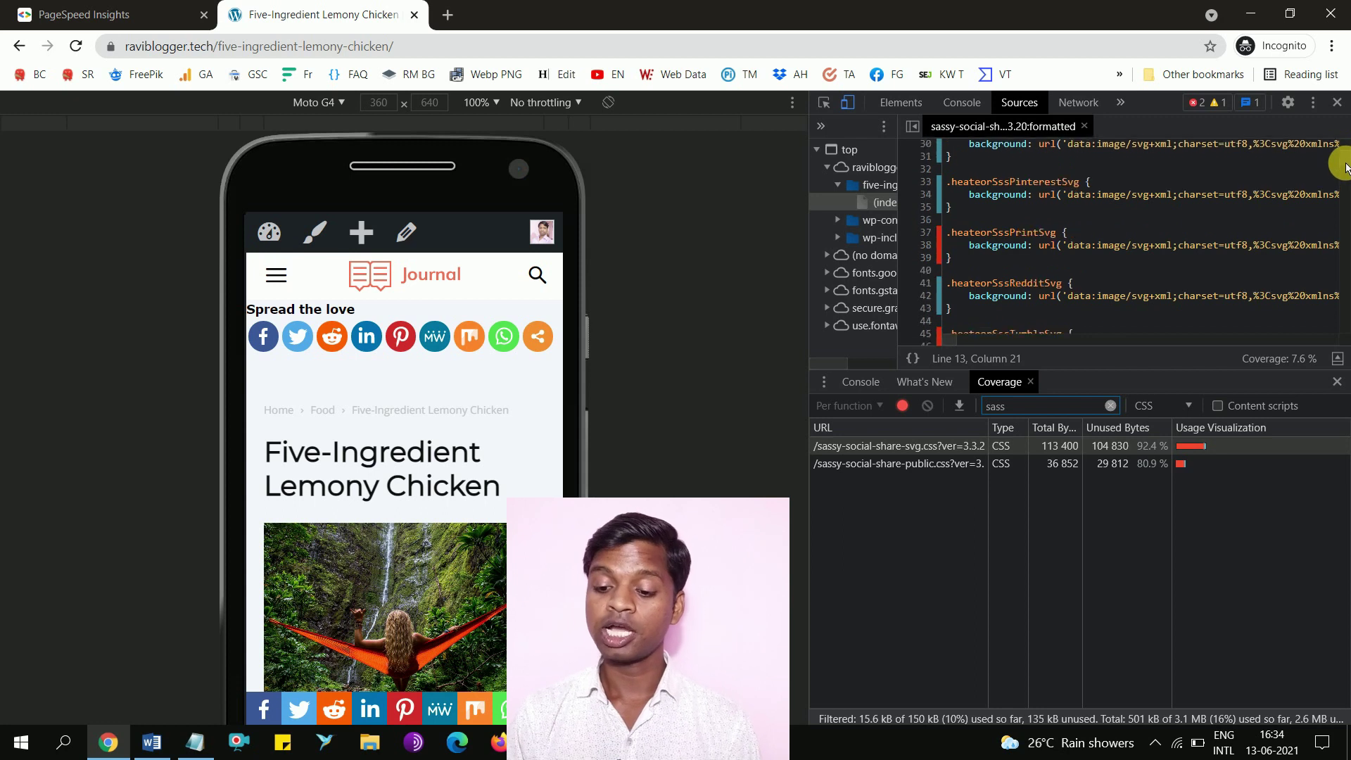
scroll(1345, 179, down, 15)
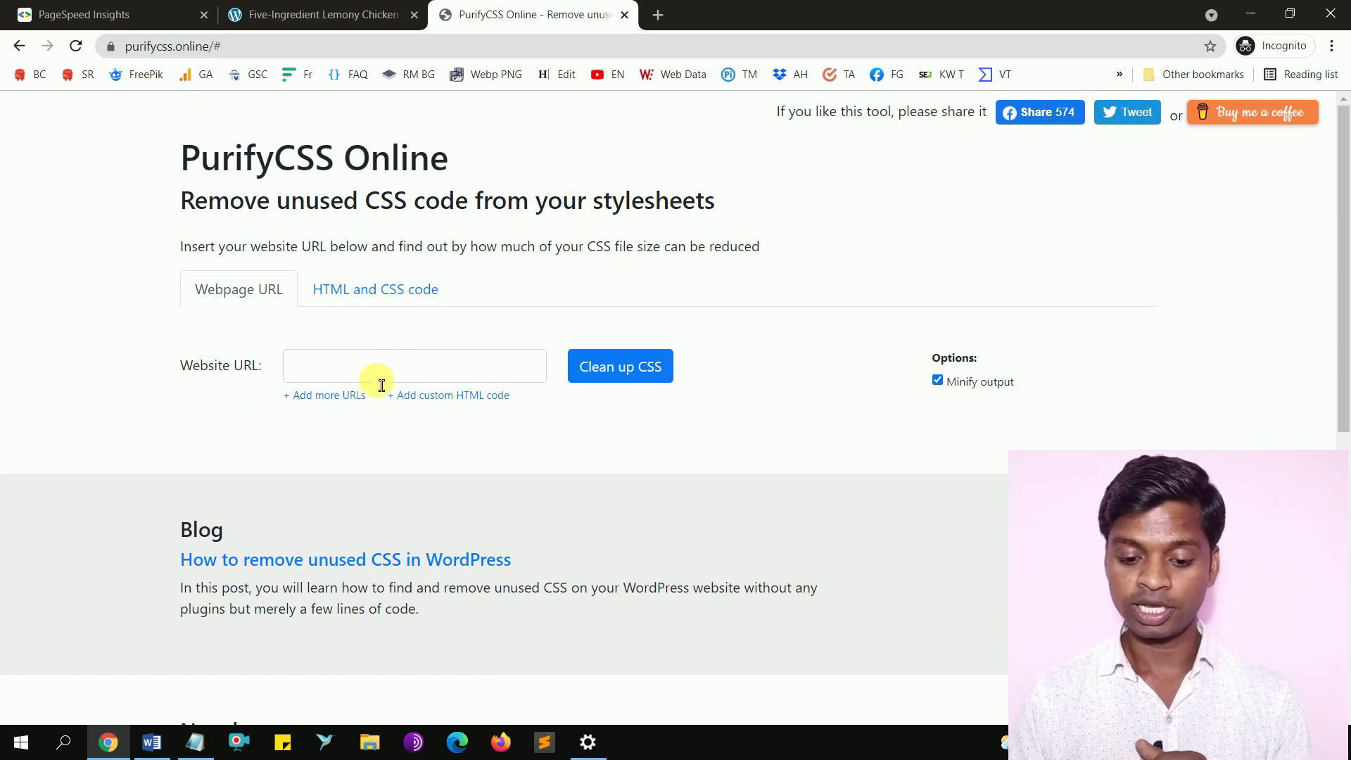
Run the PurifyCSS Online cleanup on the URL of the Five-Ingredient Lemony Chicken post, with minified output
click(316, 14)
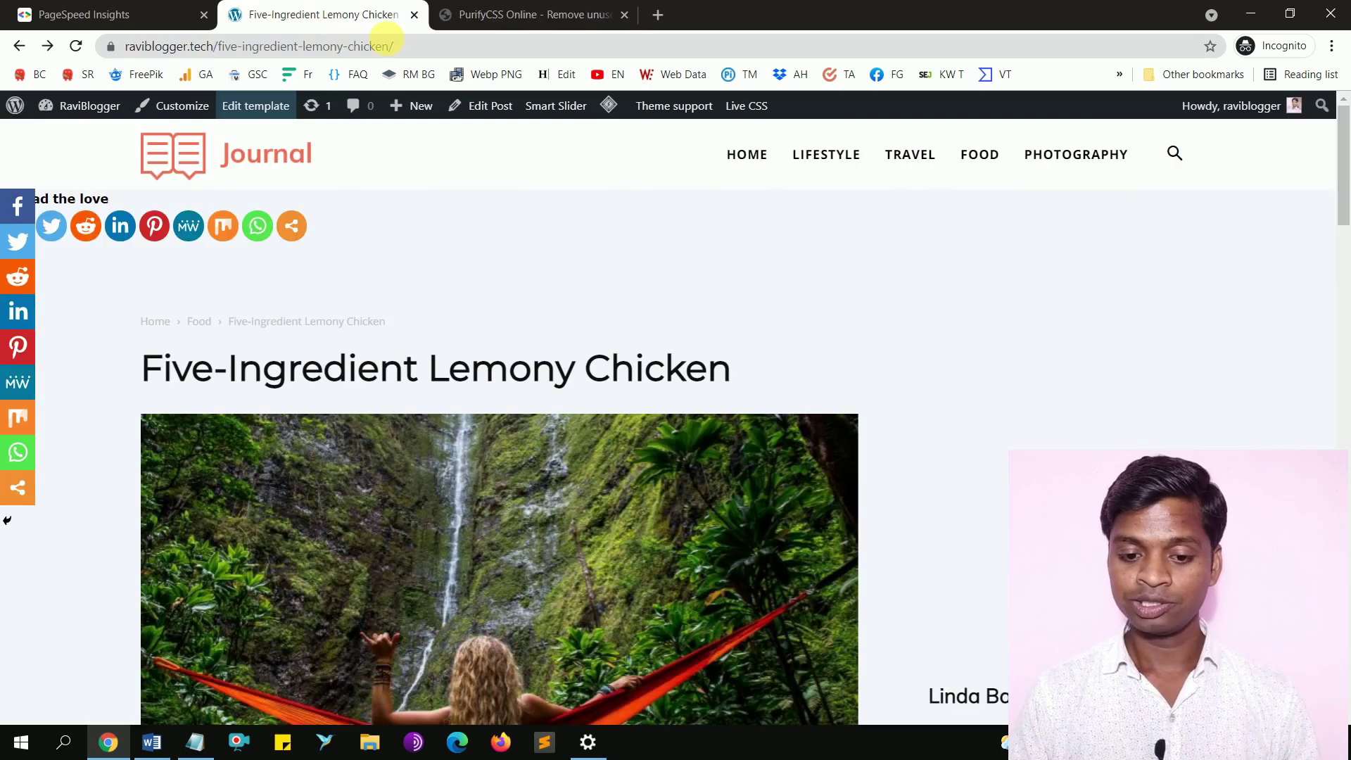
click(438, 56)
key(ctrl+c)
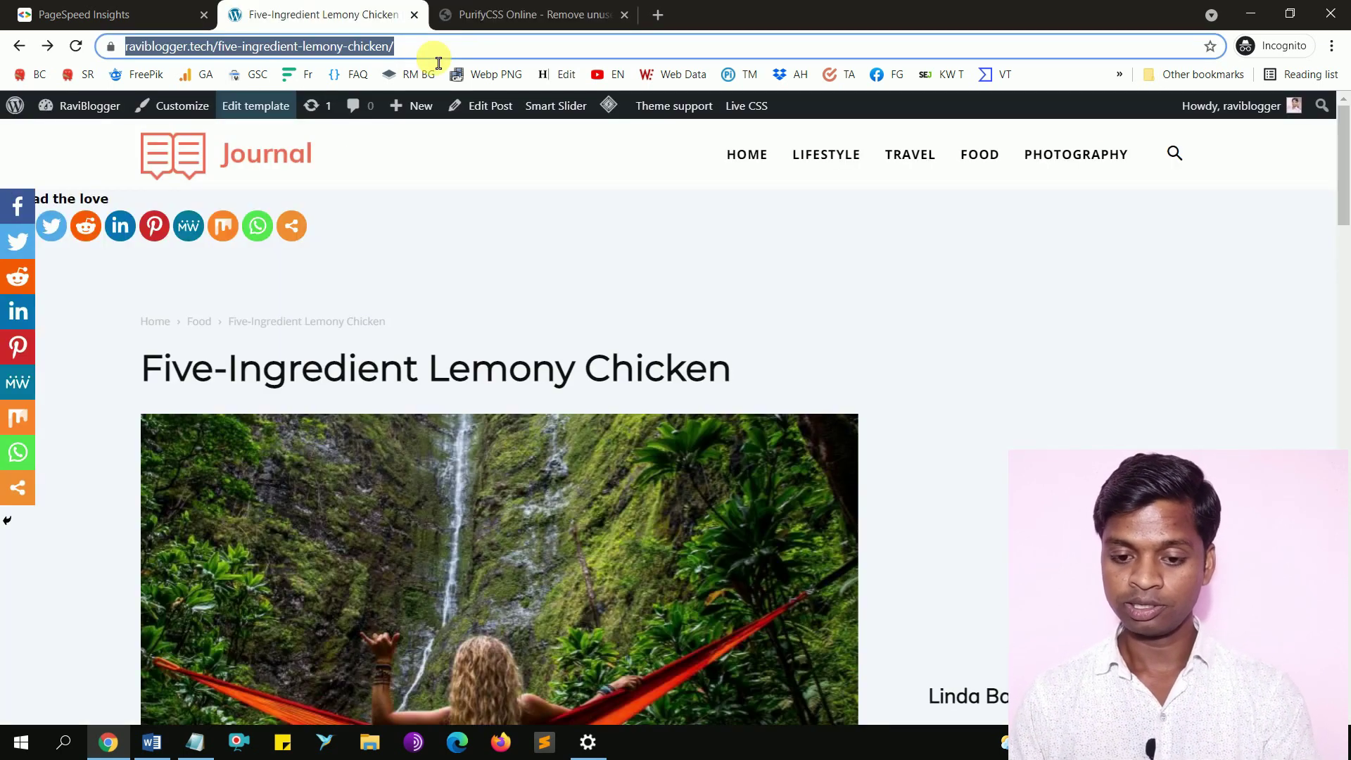
click(506, 14)
click(448, 368)
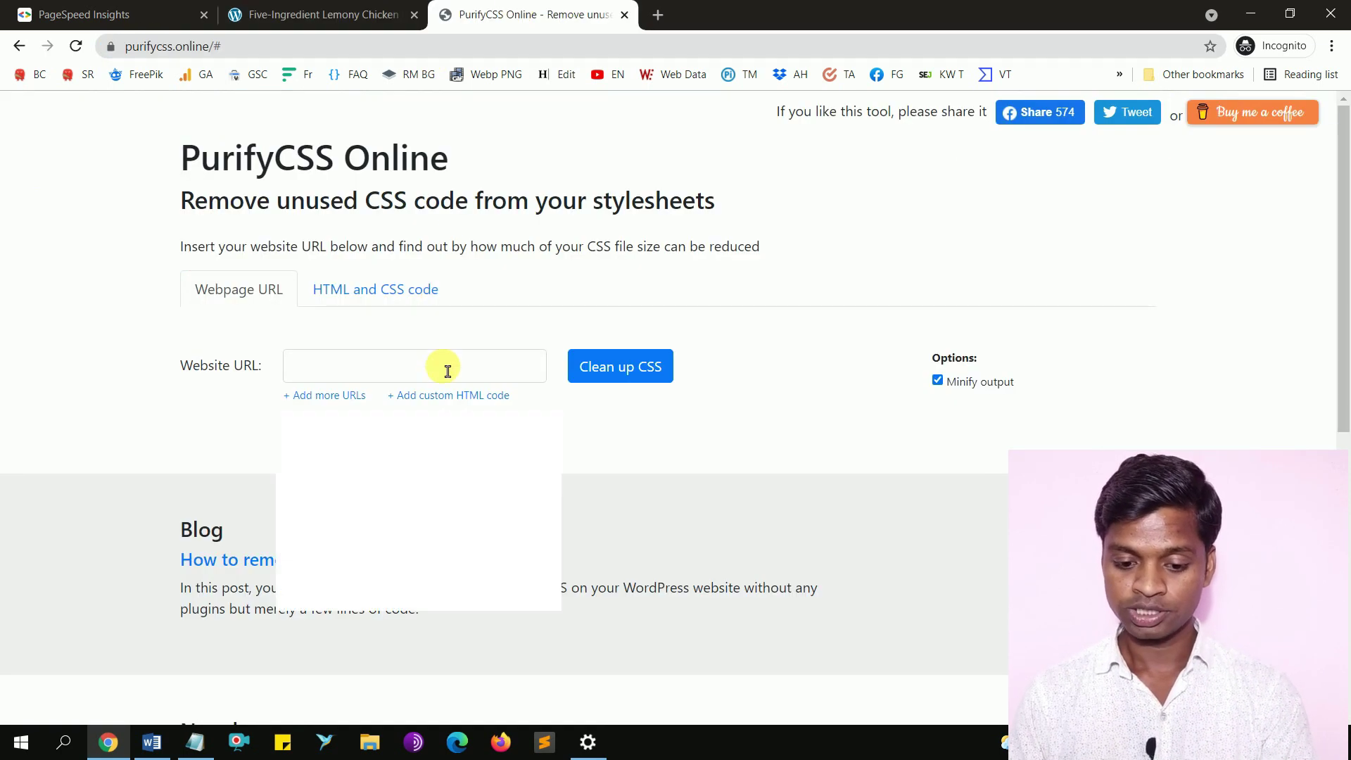
click(447, 368)
key(ctrl+v)
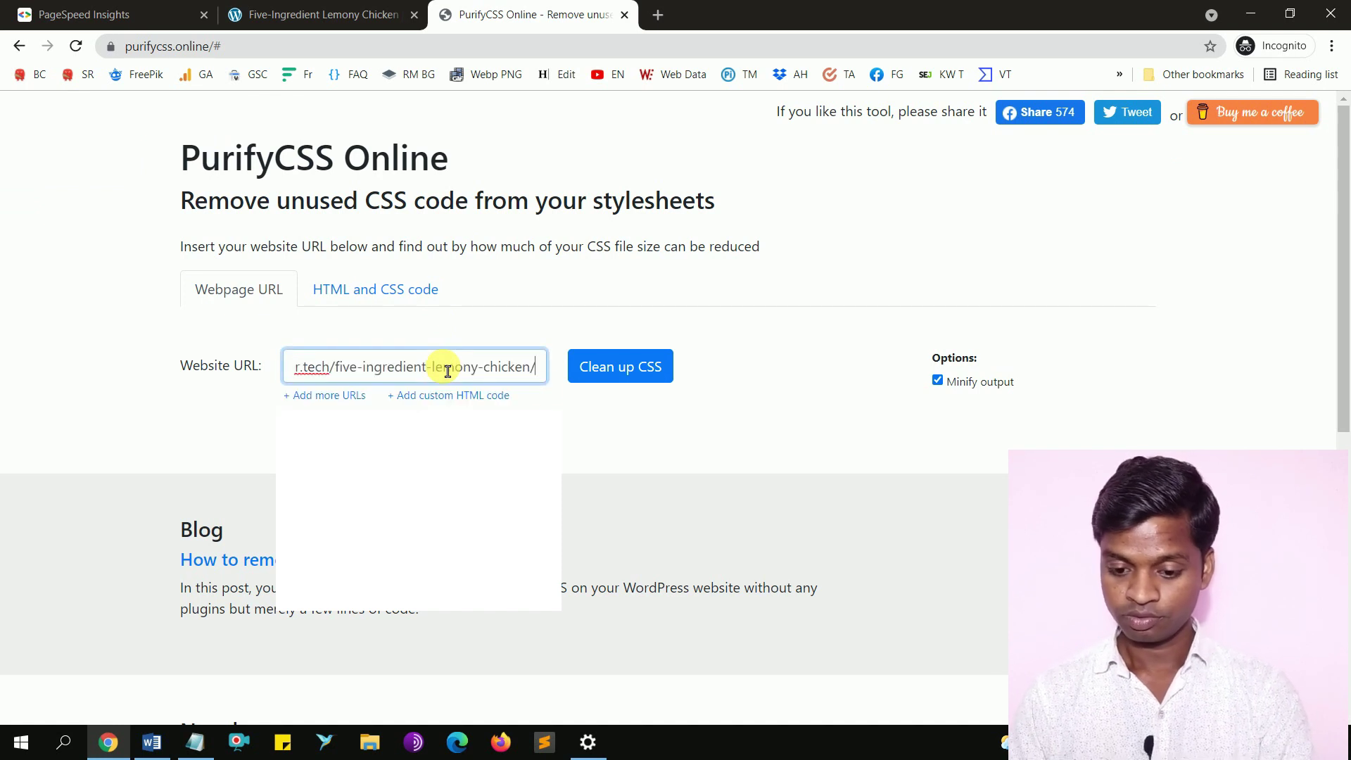
click(641, 378)
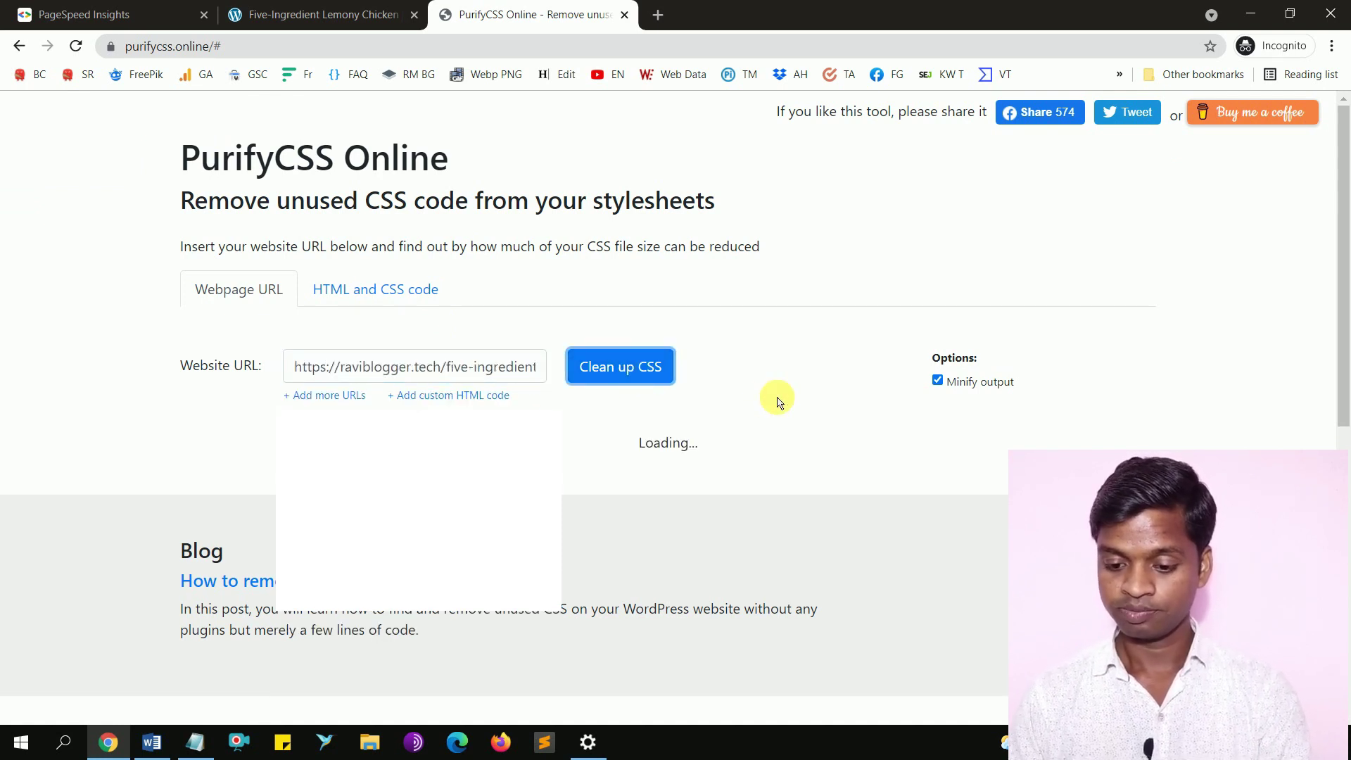
Review the diff between the original and purified block-library style.min.css, close it, and look over the other stylesheets in the results
scroll(776, 400, down, 2)
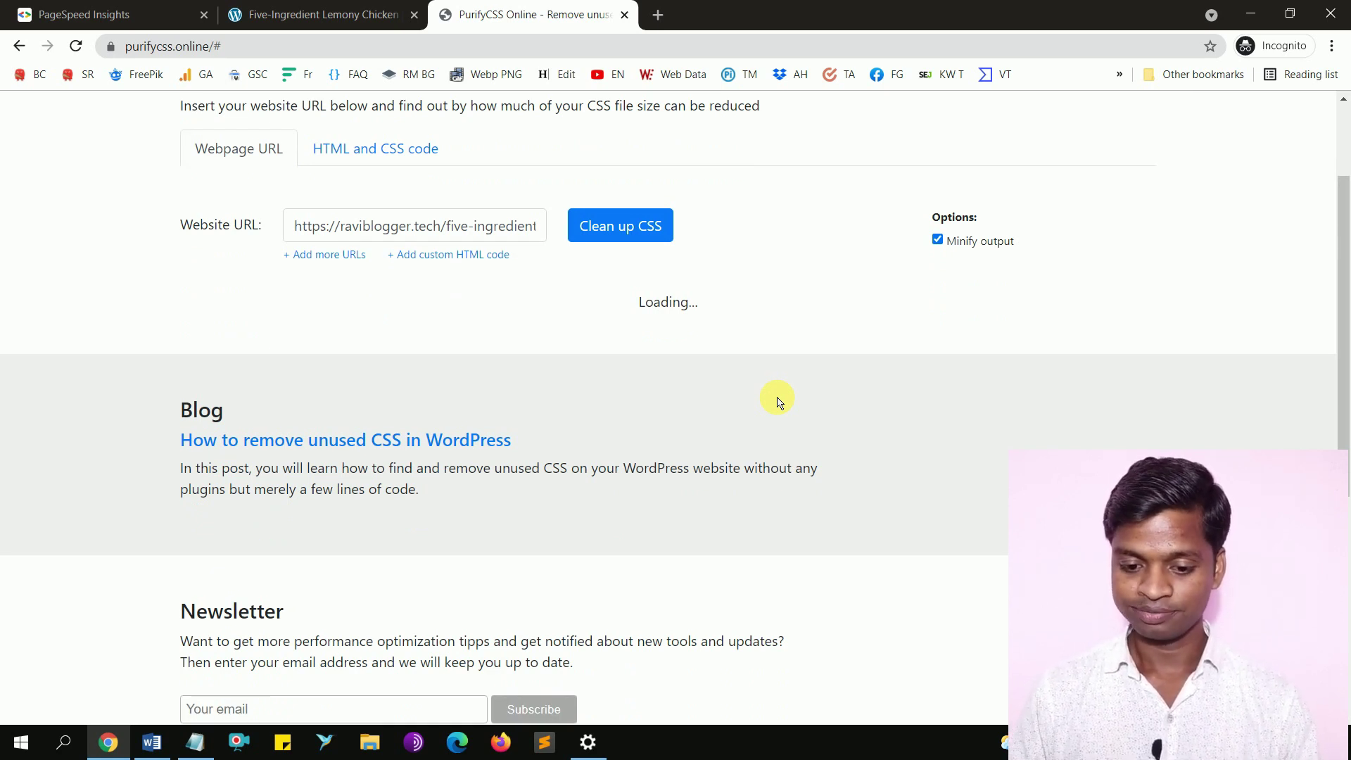
scroll(60, 403, down, 2)
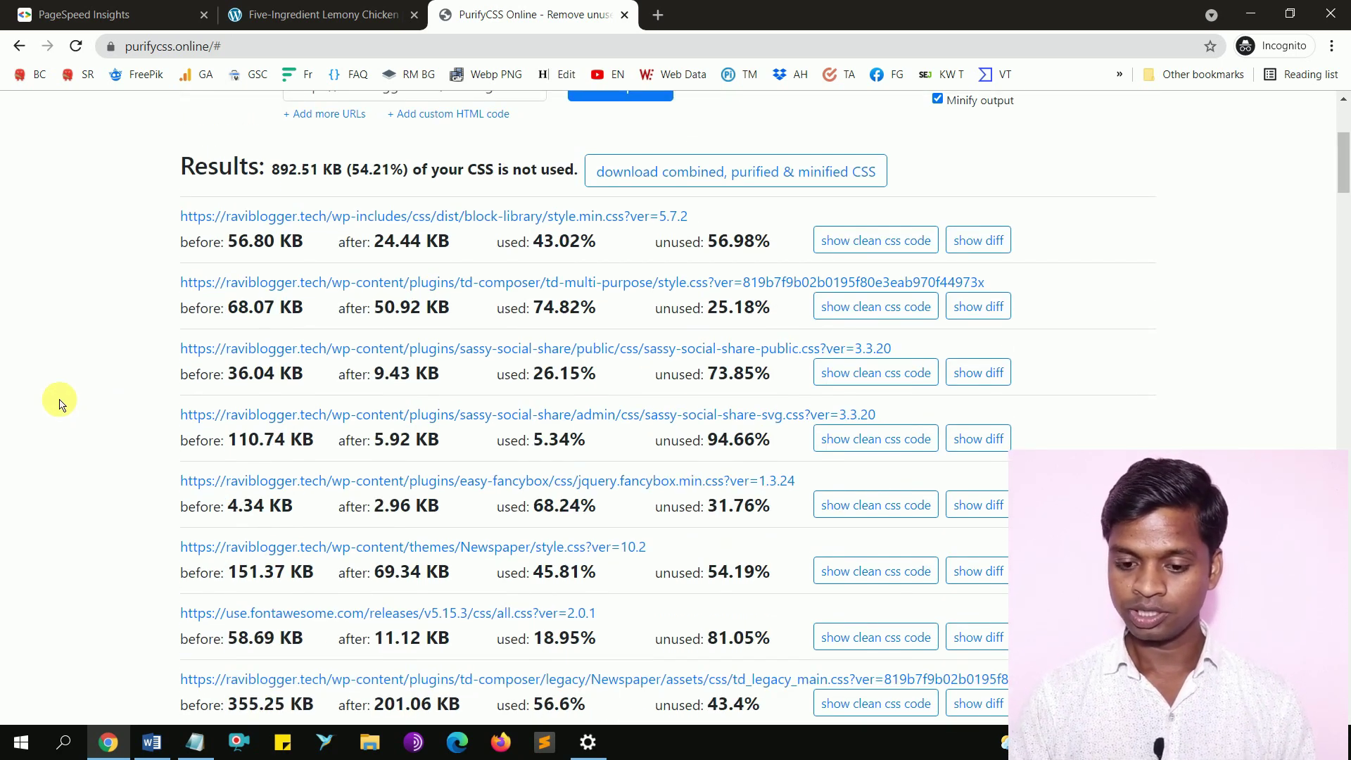
click(999, 243)
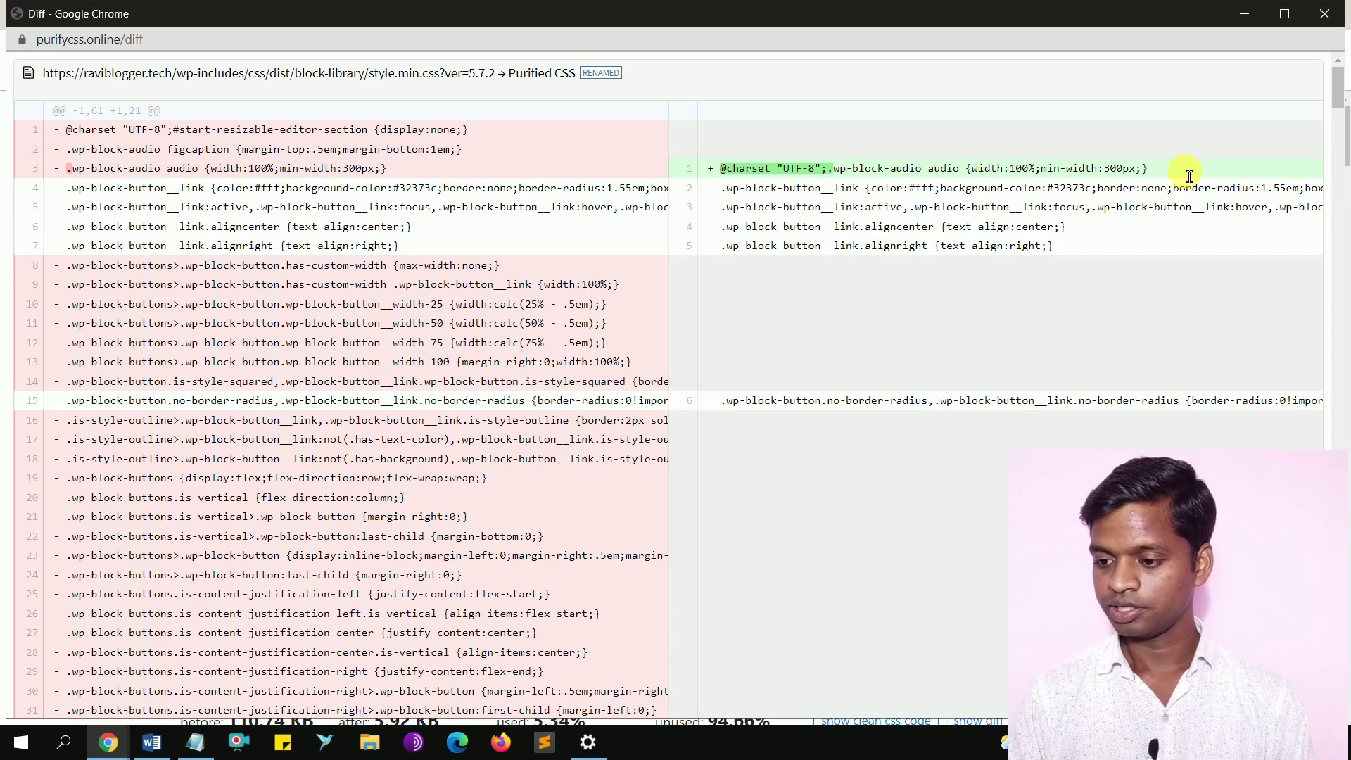
drag(1336, 90, 1337, 290)
drag(1335, 338, 1336, 516)
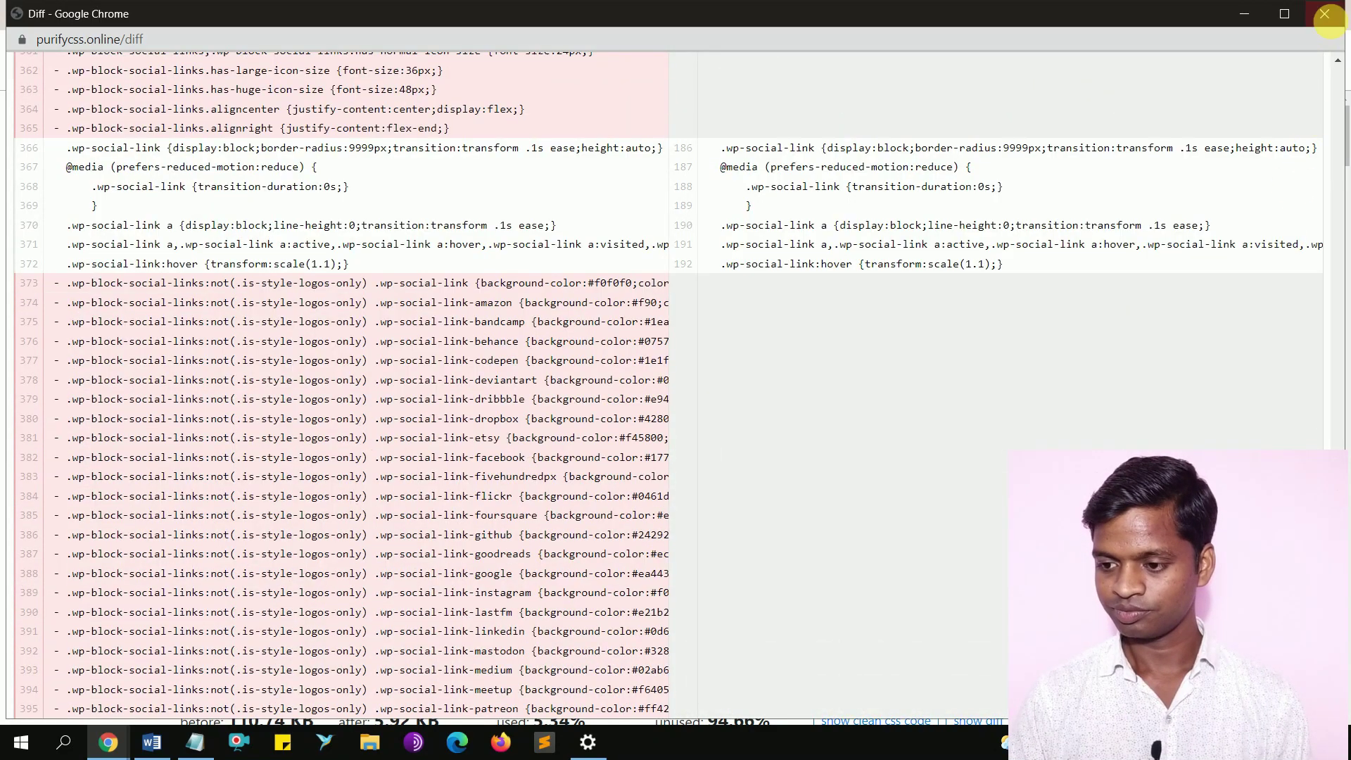
click(1326, 15)
scroll(1154, 341, down, 5)
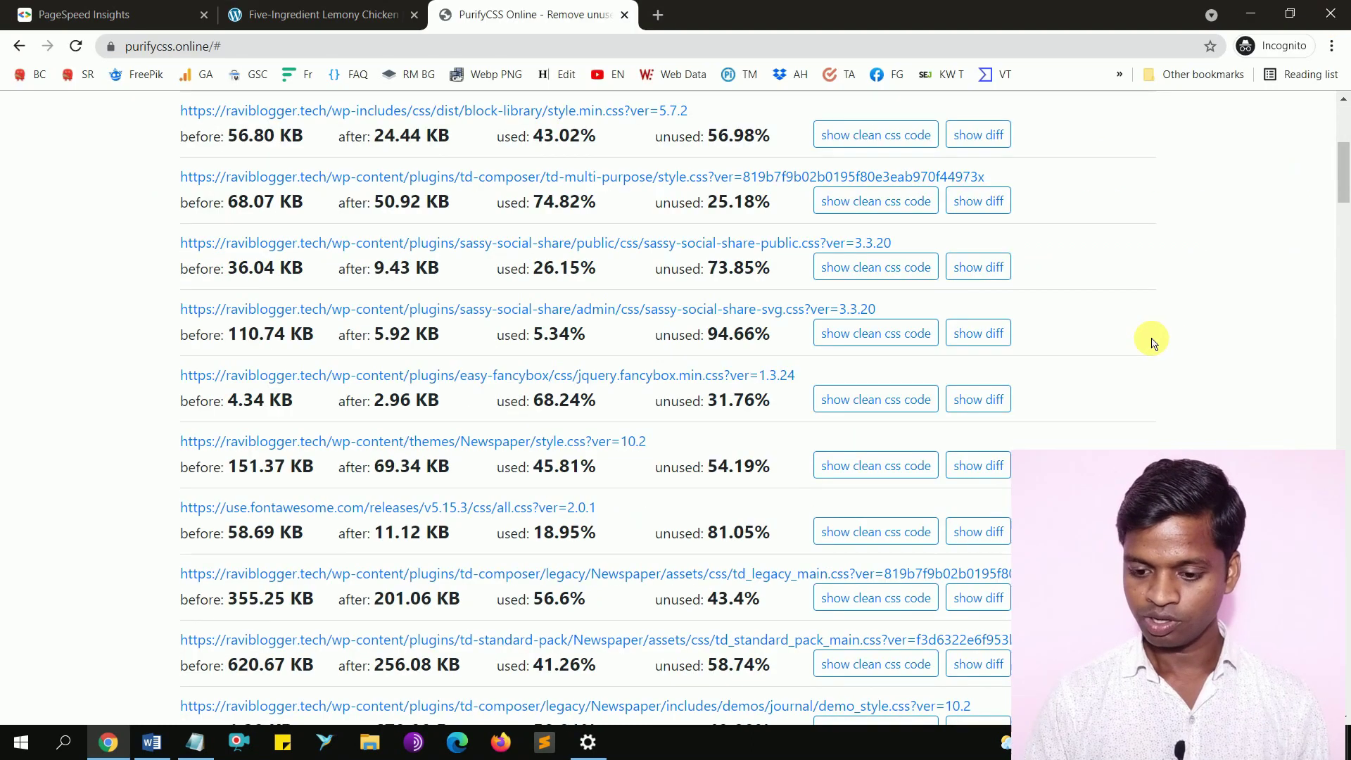
Show the clean CSS code for sassy-social-share-svg.css in the PurifyCSS results and copy that stylesheet's link address
click(892, 342)
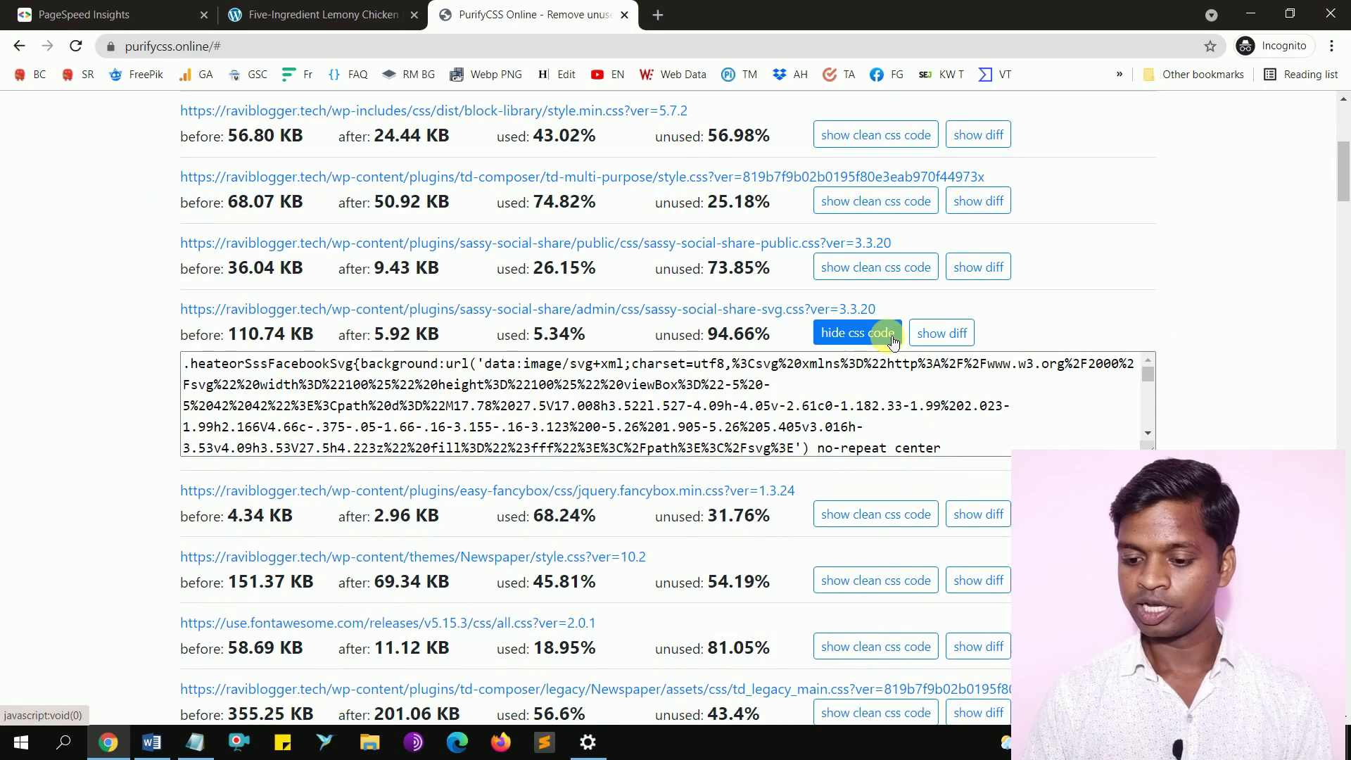
click(1018, 415)
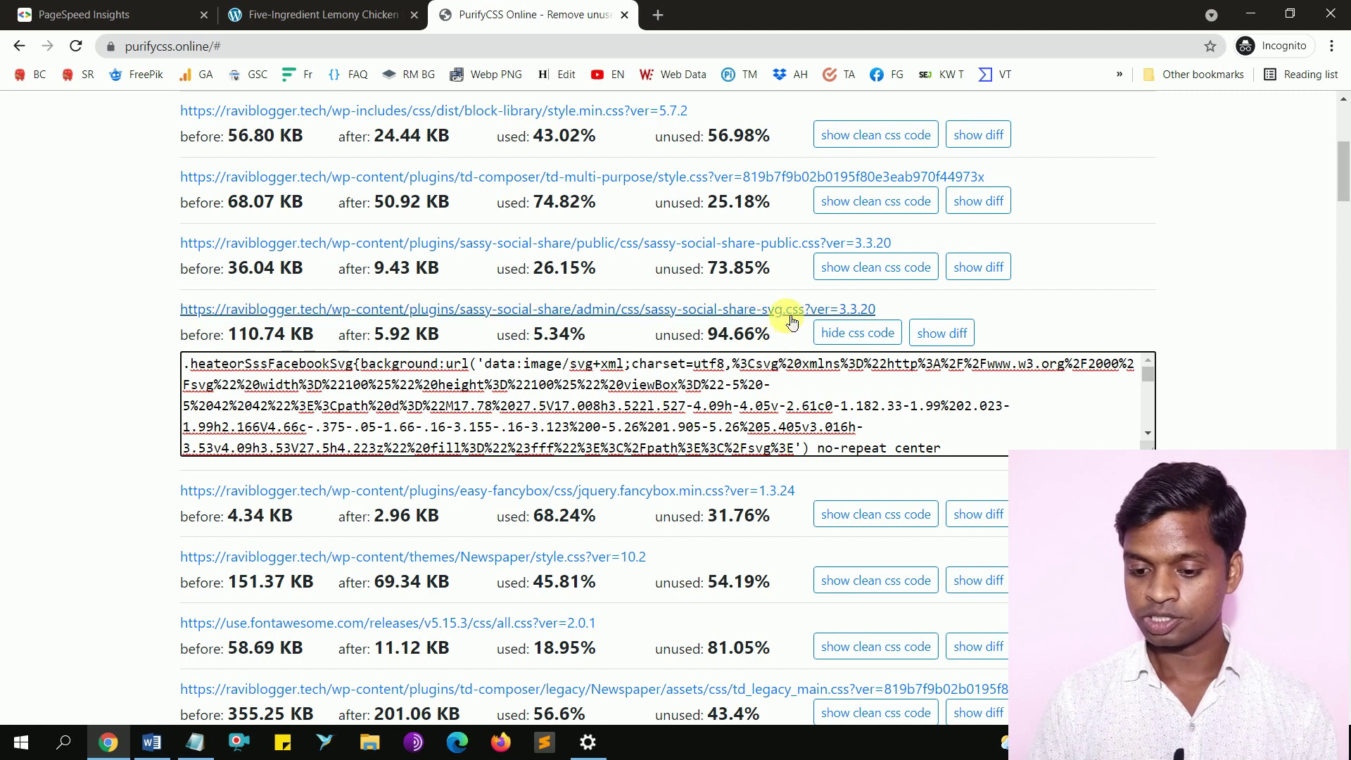
right_click(755, 309)
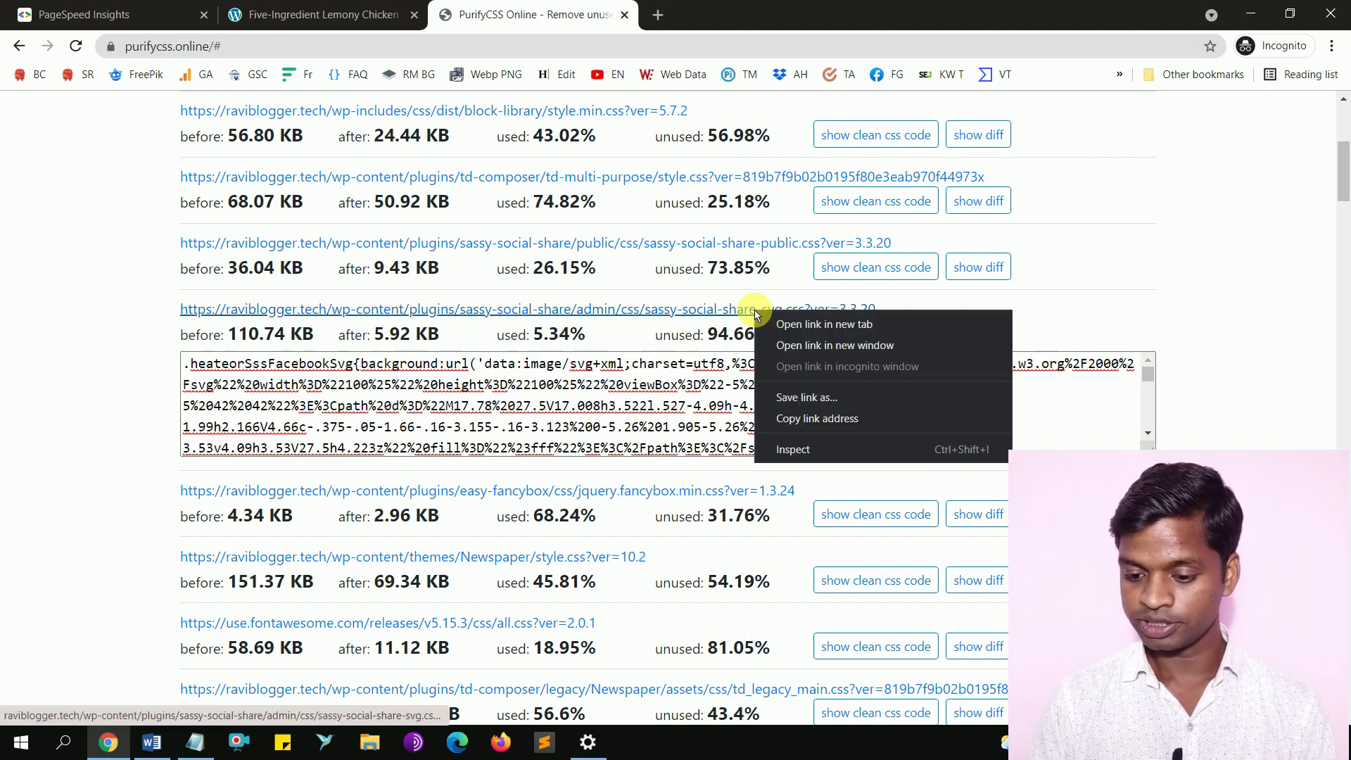
click(807, 417)
Go to the site's installed plugins in the WordPress dashboard and deactivate Sassy Social Share
click(310, 14)
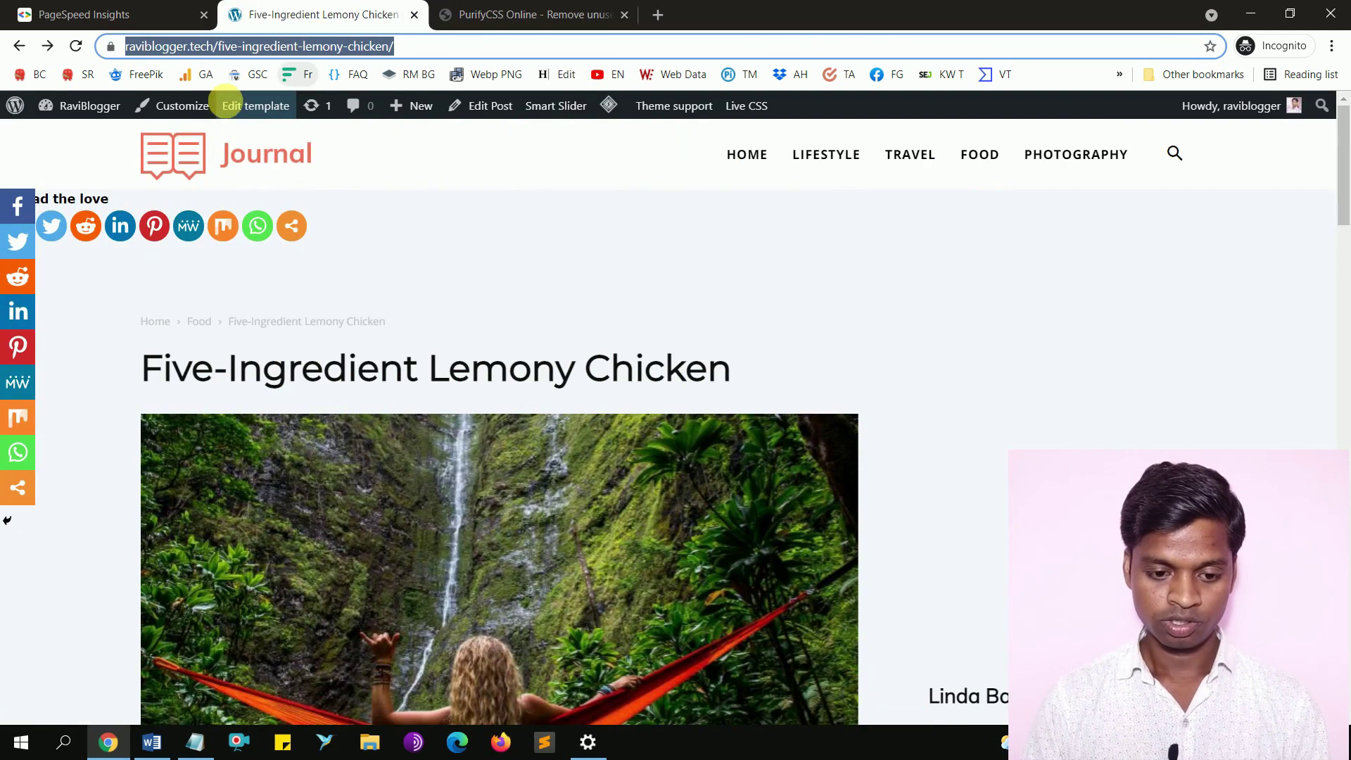
mouse_move(91, 106)
click(88, 141)
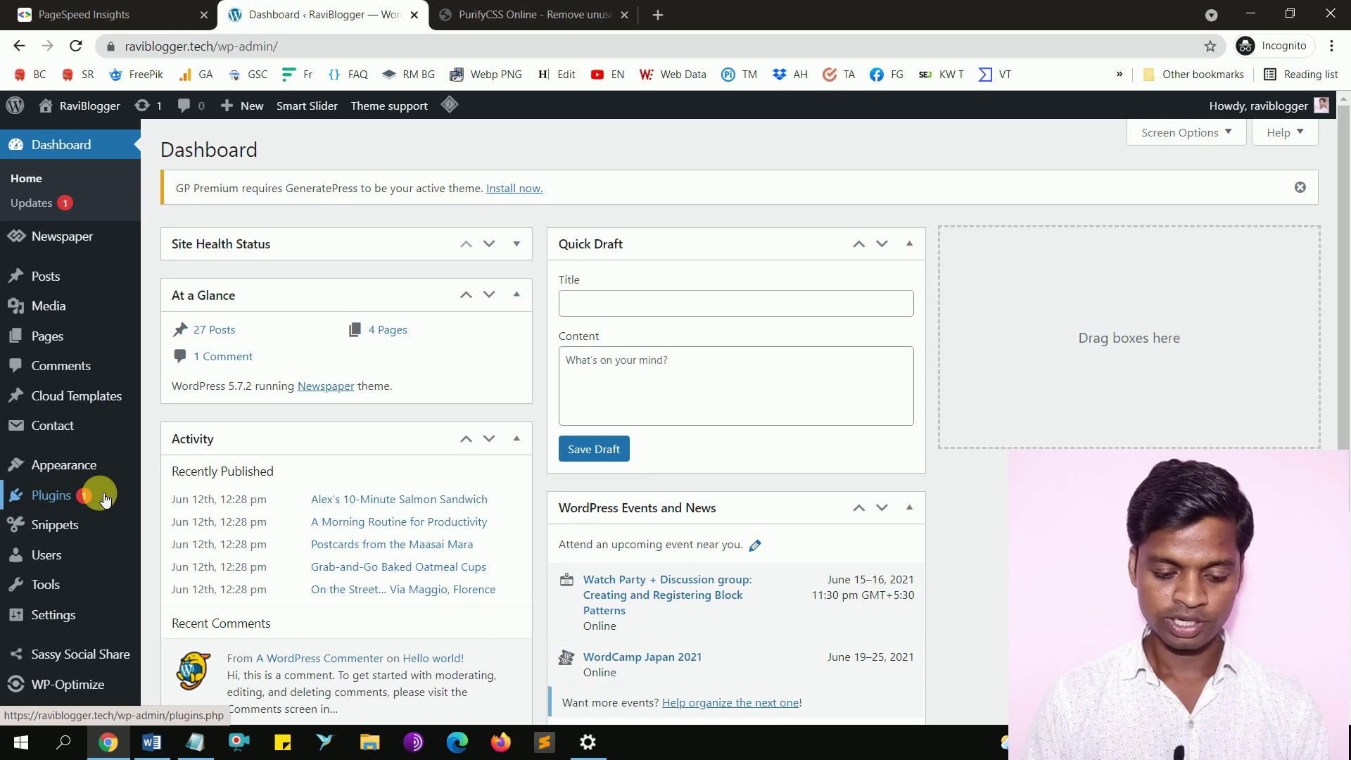
mouse_move(88, 498)
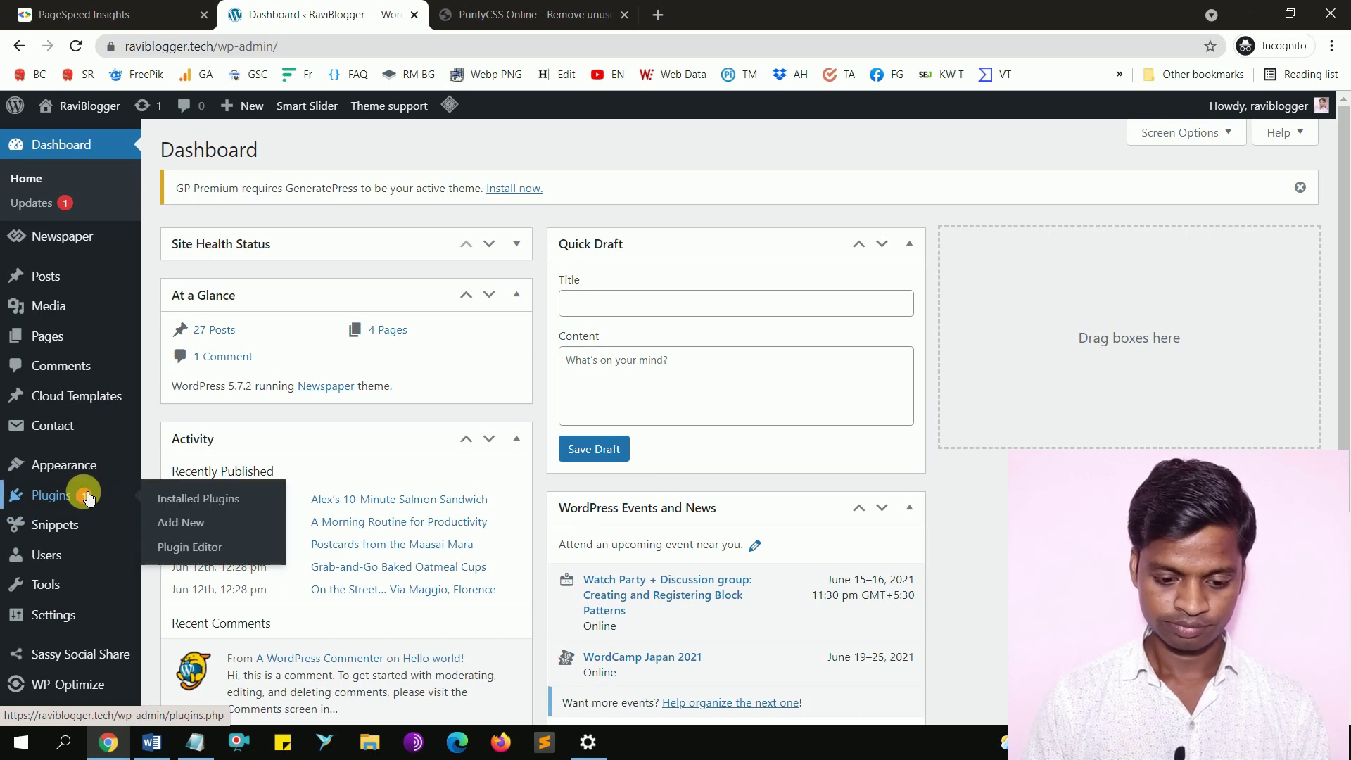
click(185, 501)
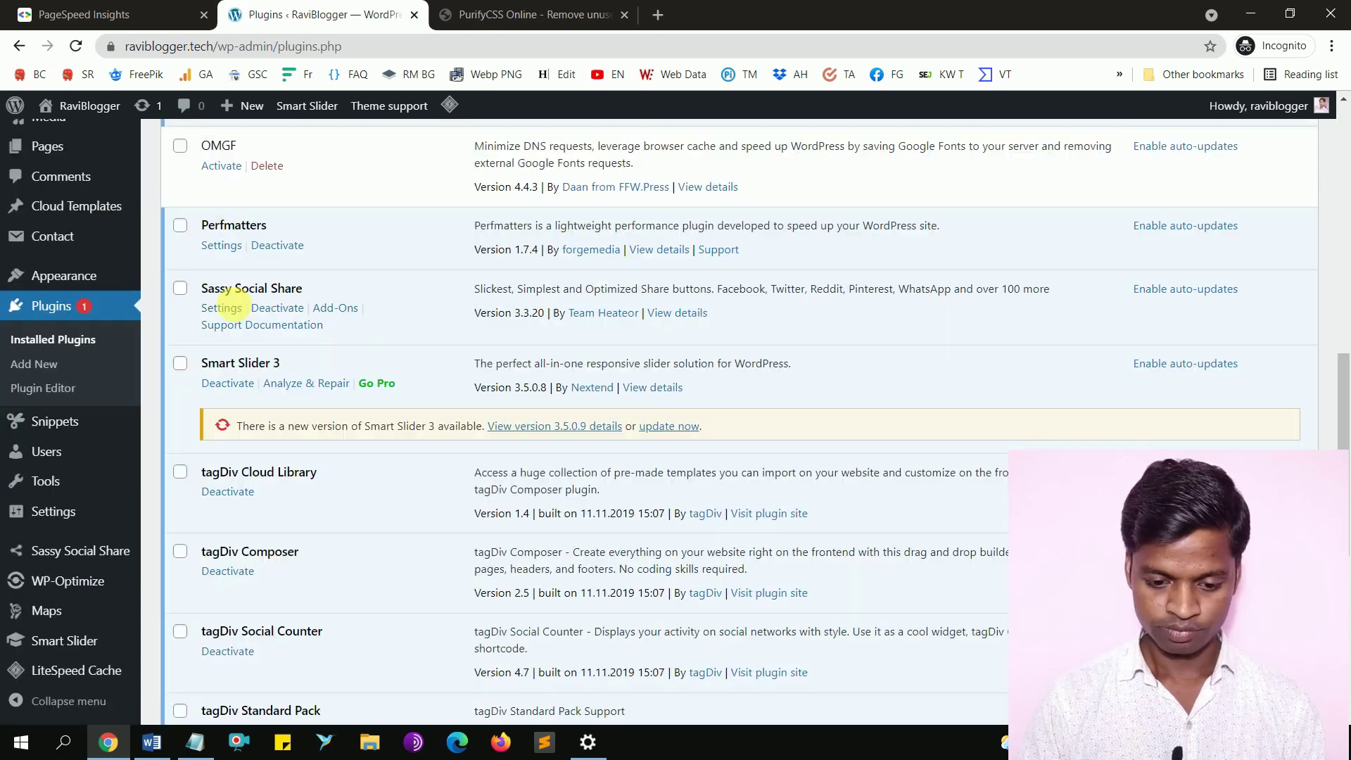
click(279, 308)
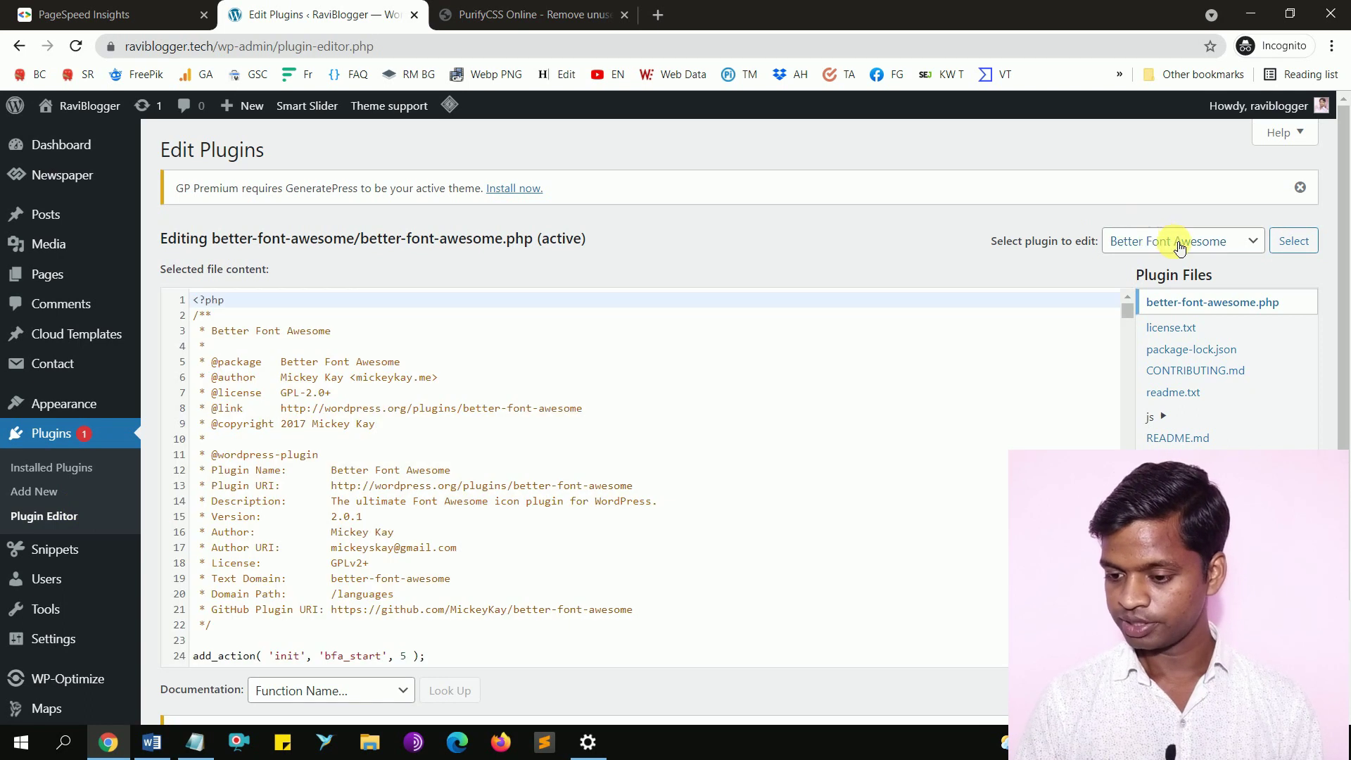
Load the Sassy Social Share plugin for editing in the Plugin Editor
click(1179, 243)
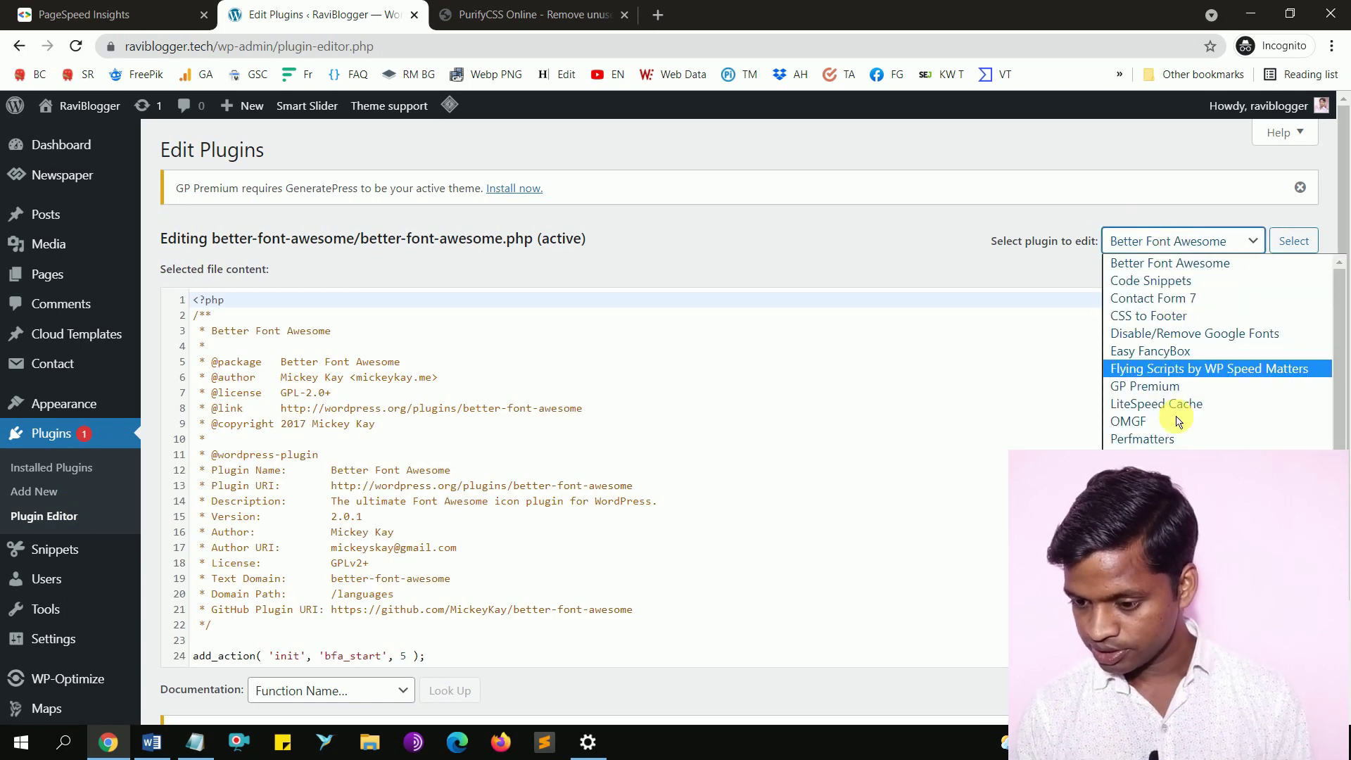
click(1188, 449)
click(1306, 243)
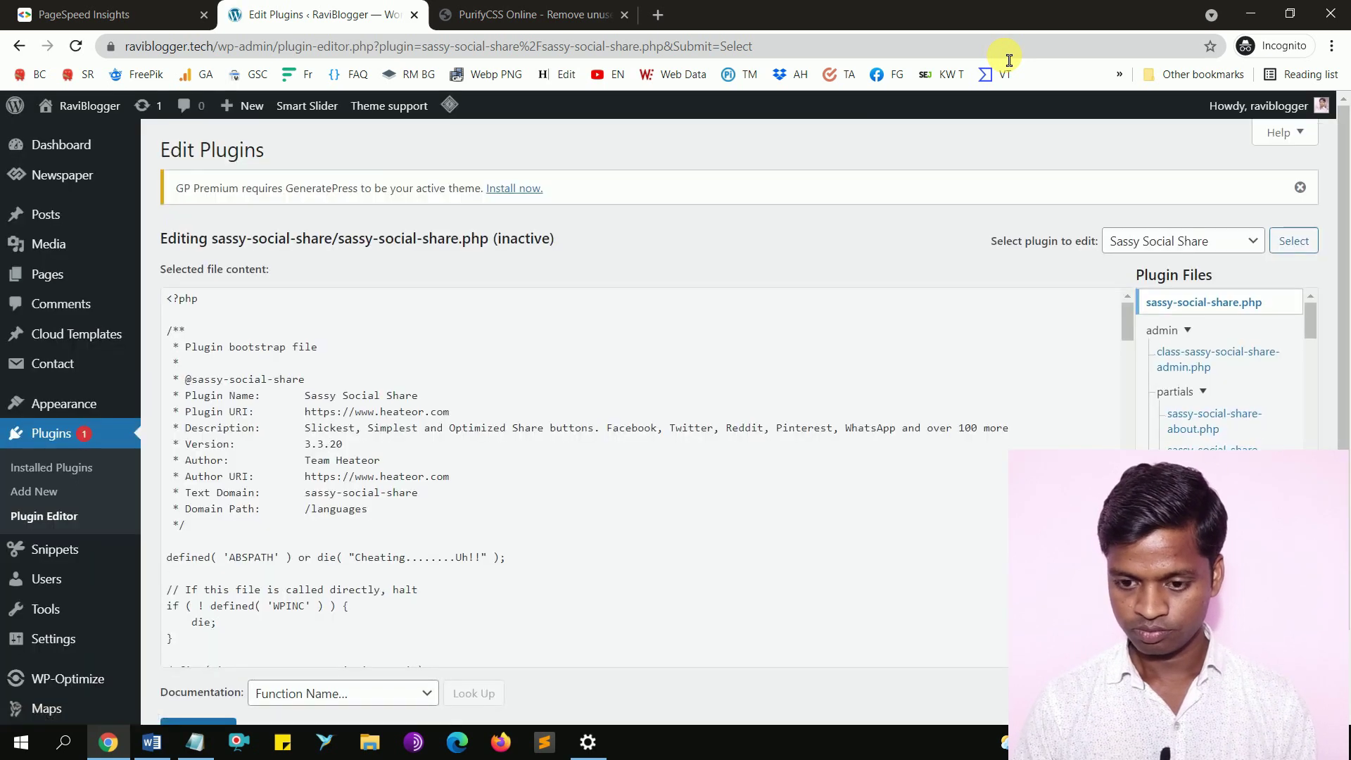
Put the copied stylesheet address in the address bar as a path reference and open admin/css/sassy-social-share-svg.css from the plugin files
click(1009, 58)
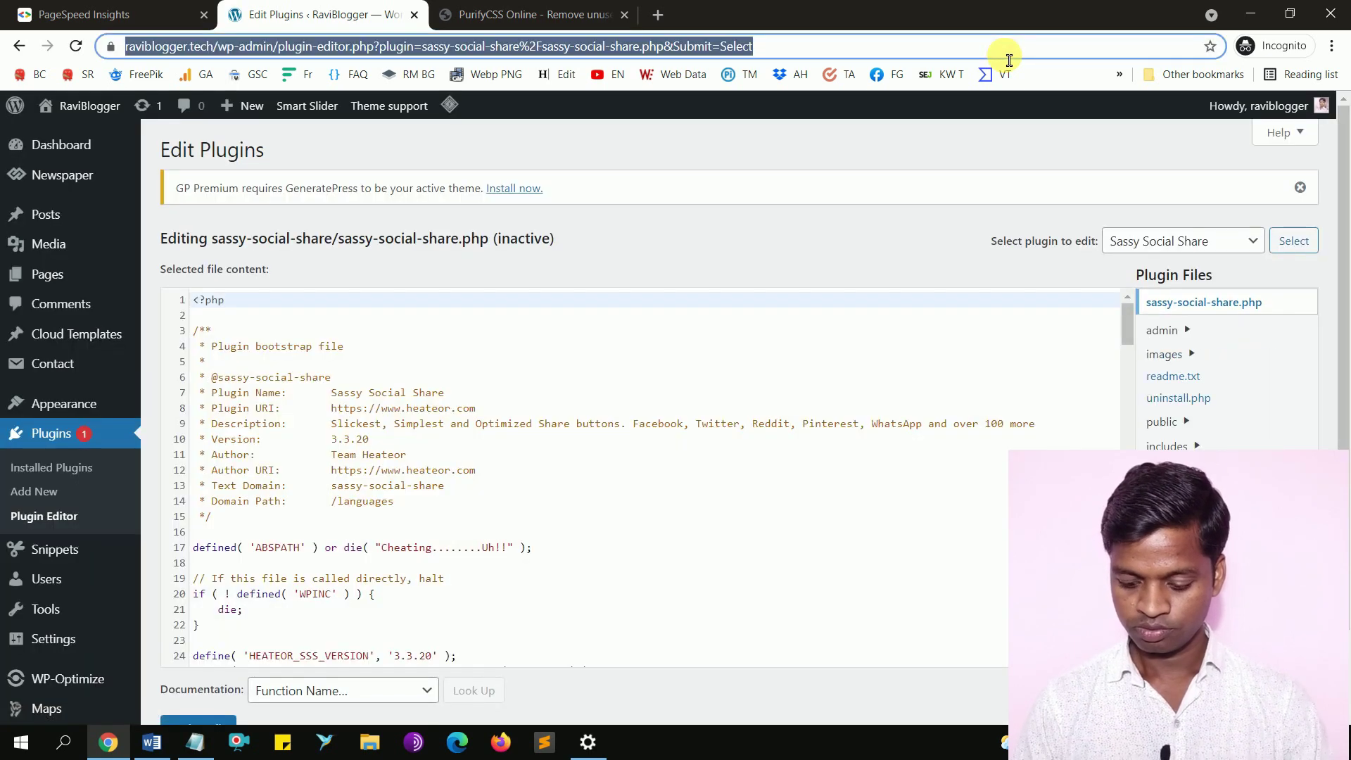
key(ctrl+v)
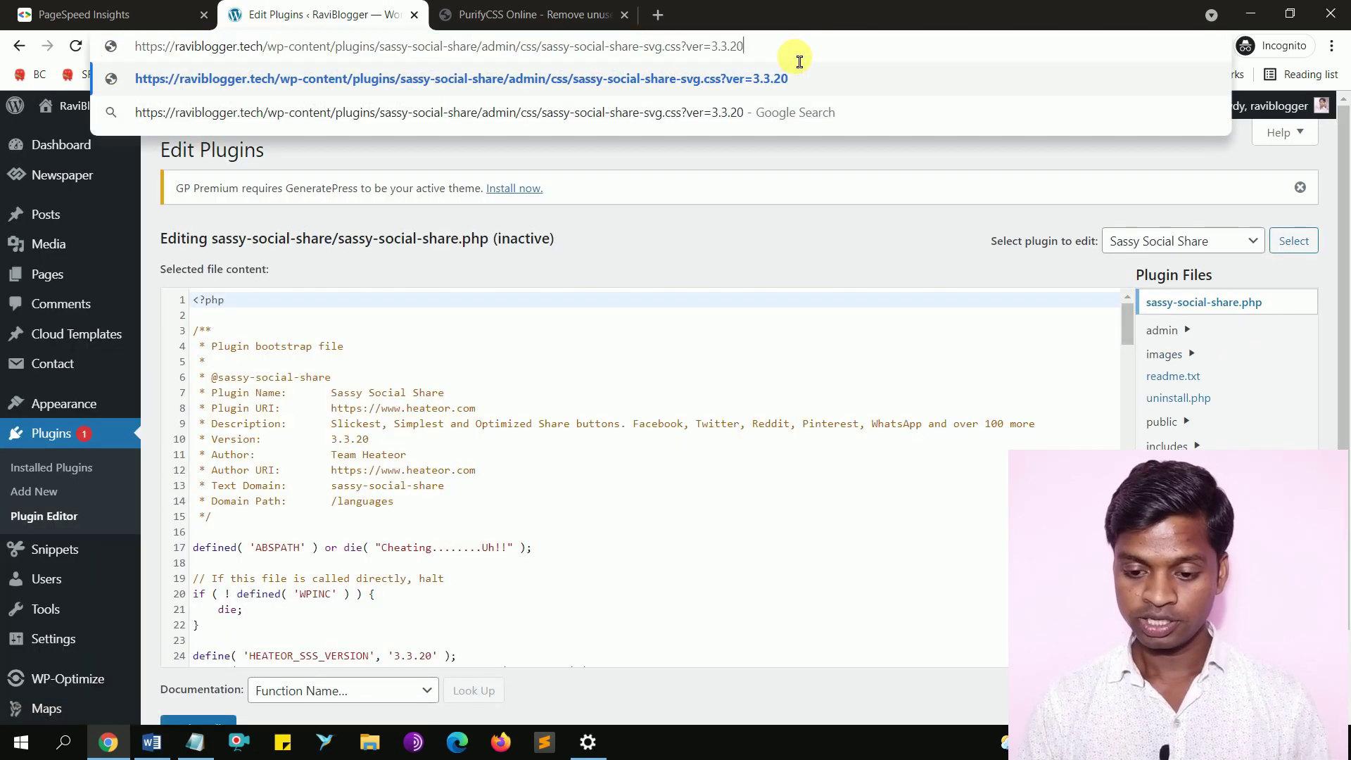
key(Return)
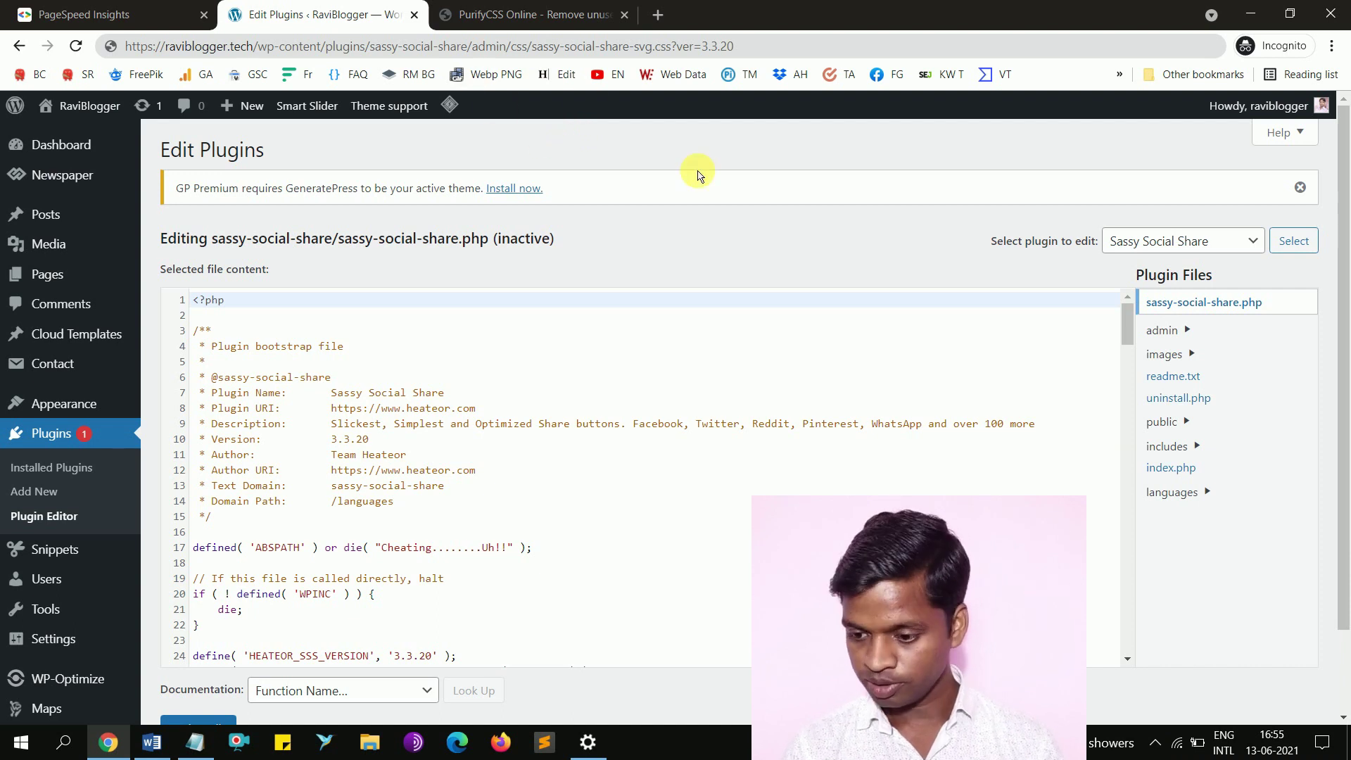
click(1172, 334)
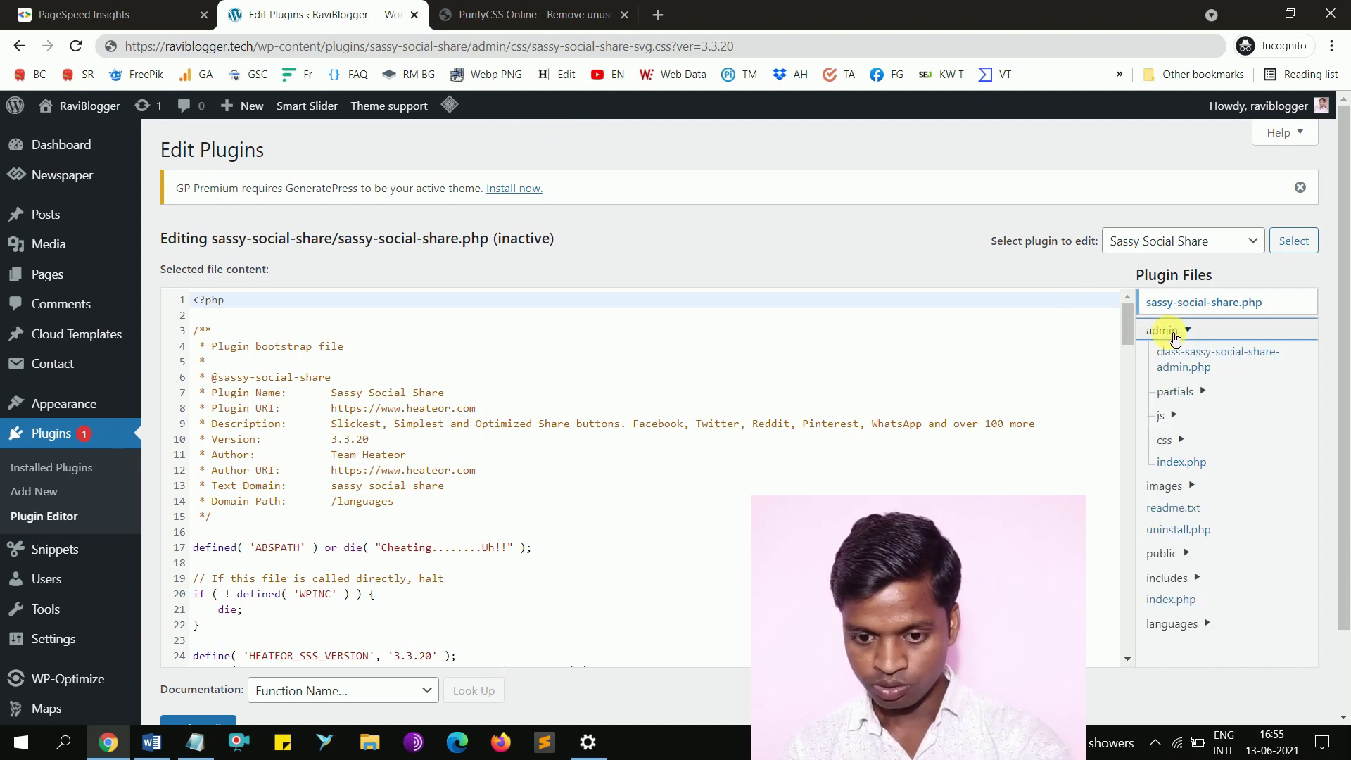
click(1183, 440)
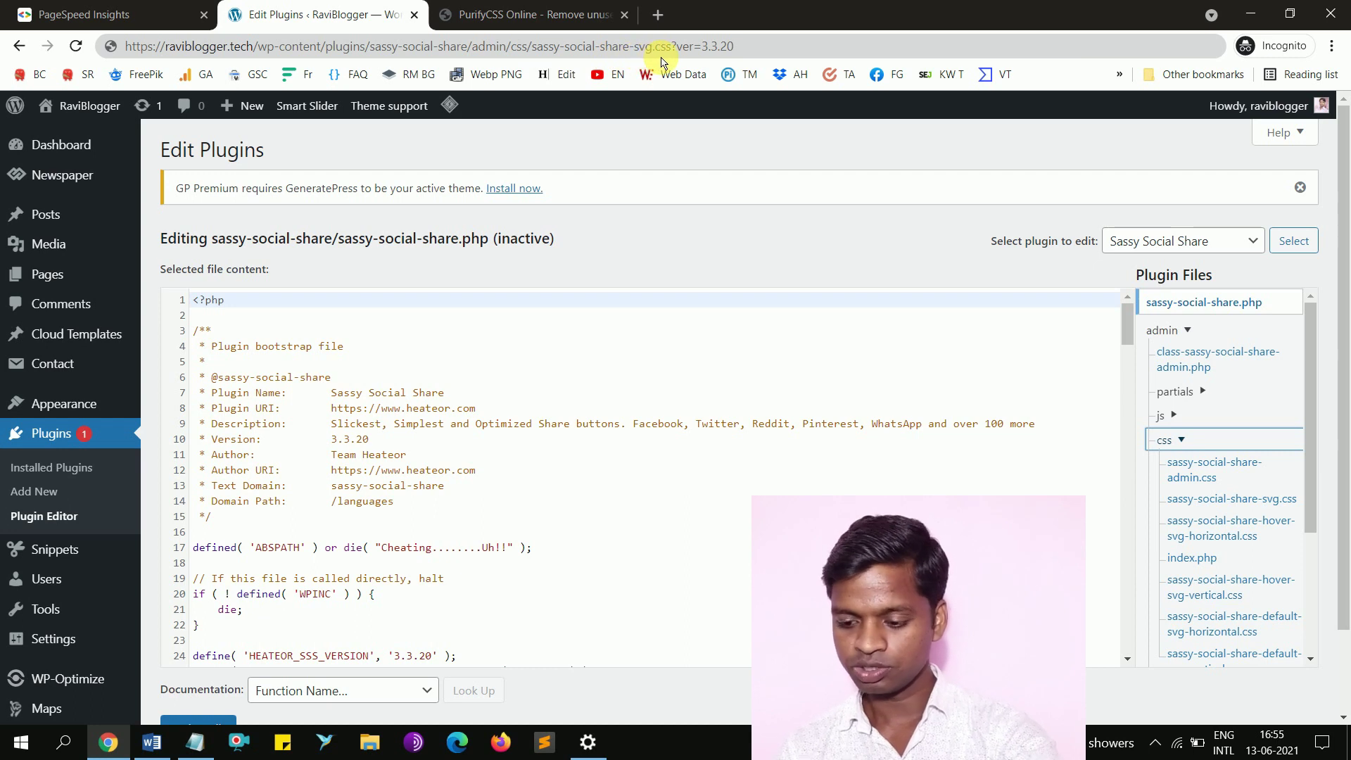
click(1258, 507)
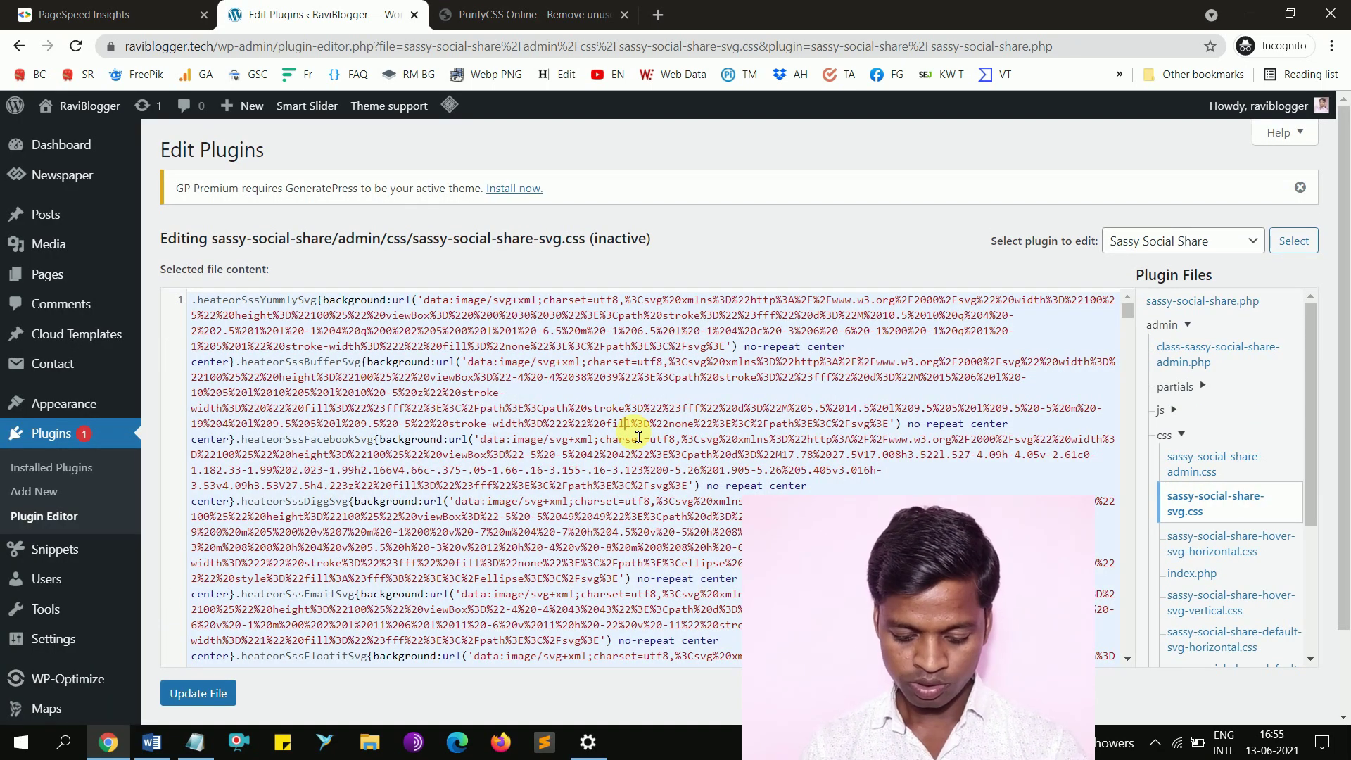
Back up the entire original content of sassy-social-share-svg.css in Notepad, replacing the existing note, and return to the plugin editor
key(ctrl+a)
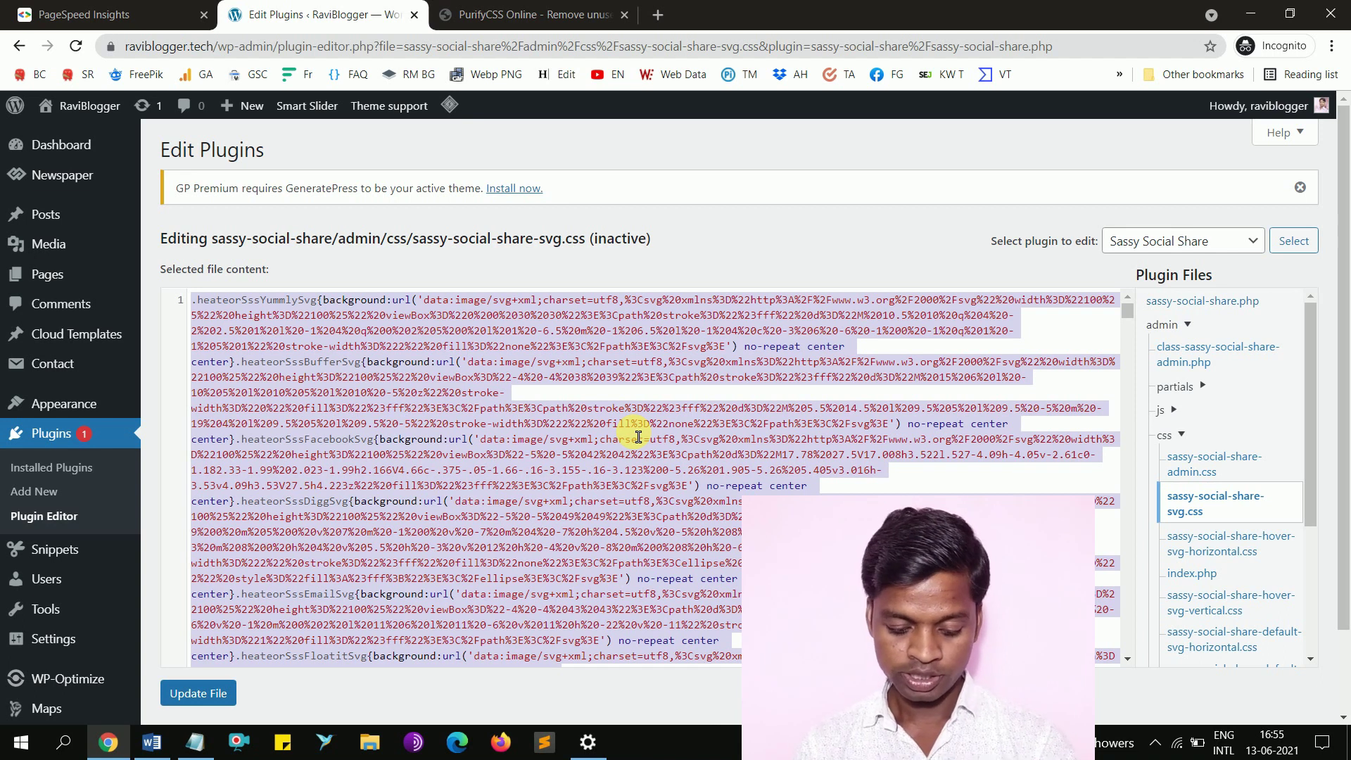
key(alt+Tab)
key(alt+Tab)
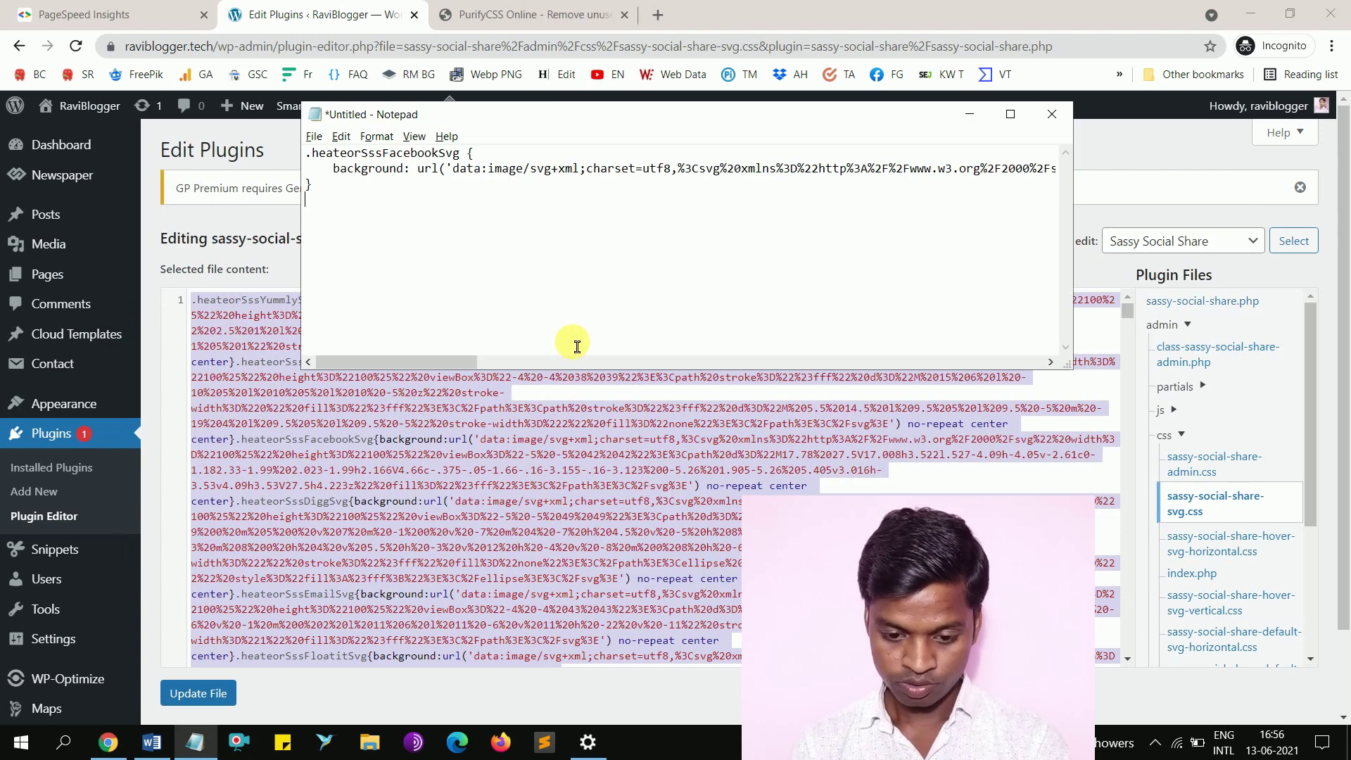
key(ctrl+a)
key(ctrl+v)
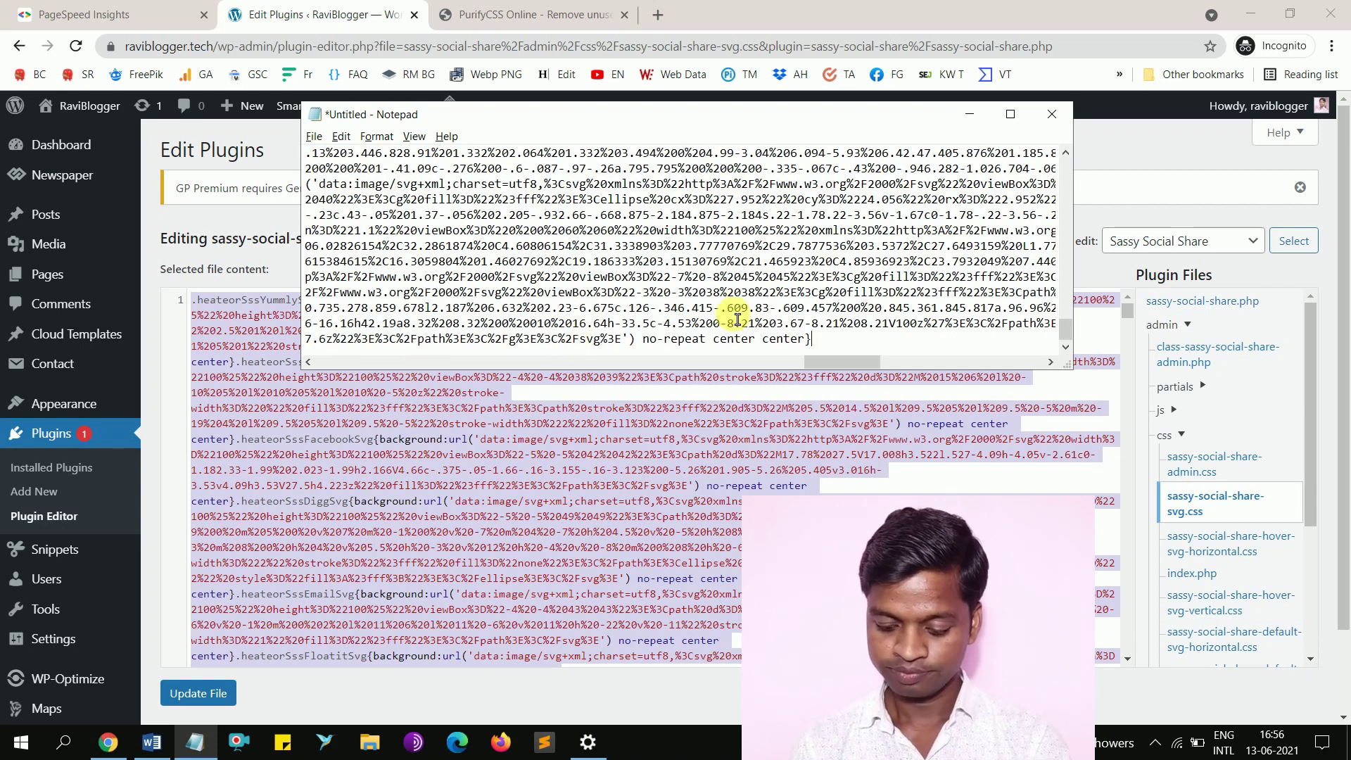
click(1150, 154)
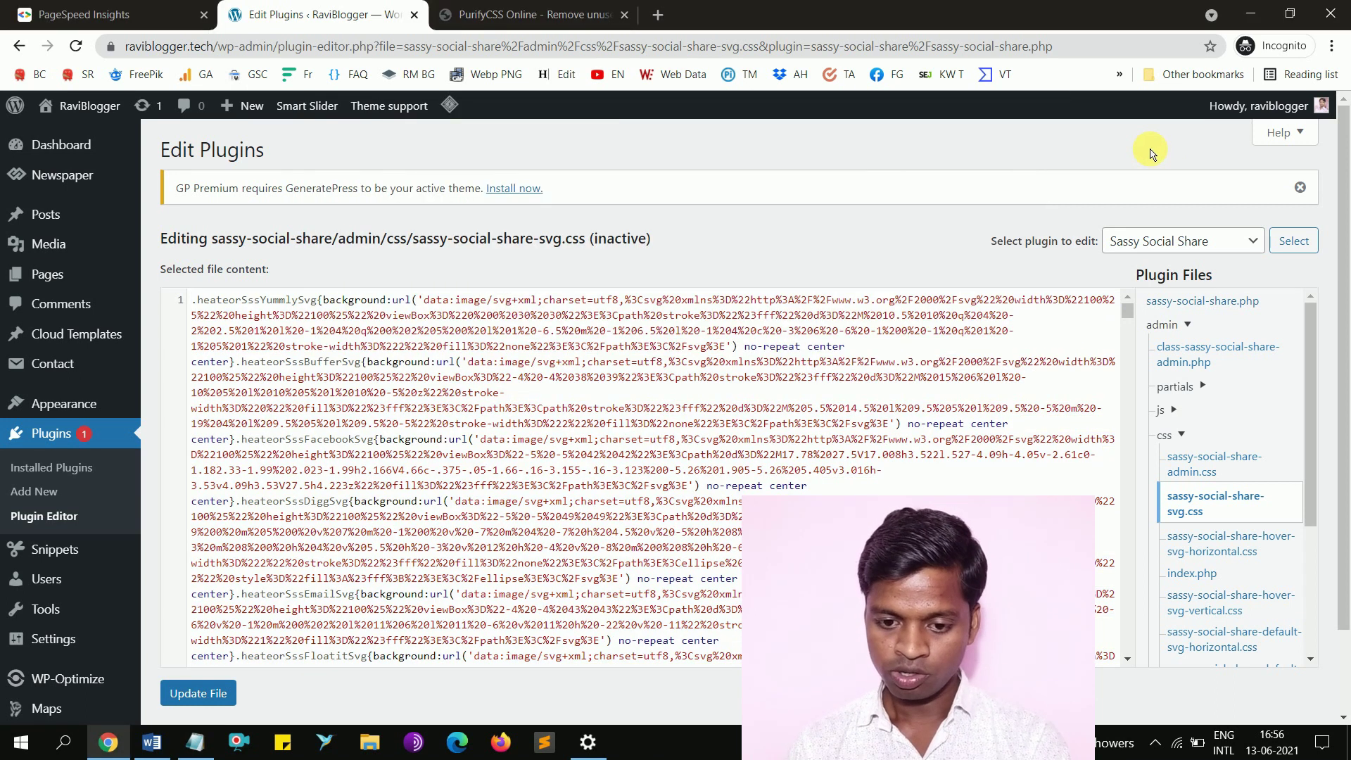
Replace all code in sassy-social-share-svg.css with the clean CSS from PurifyCSS, update the file, and go back to the installed plugins
click(593, 340)
key(ctrl+a)
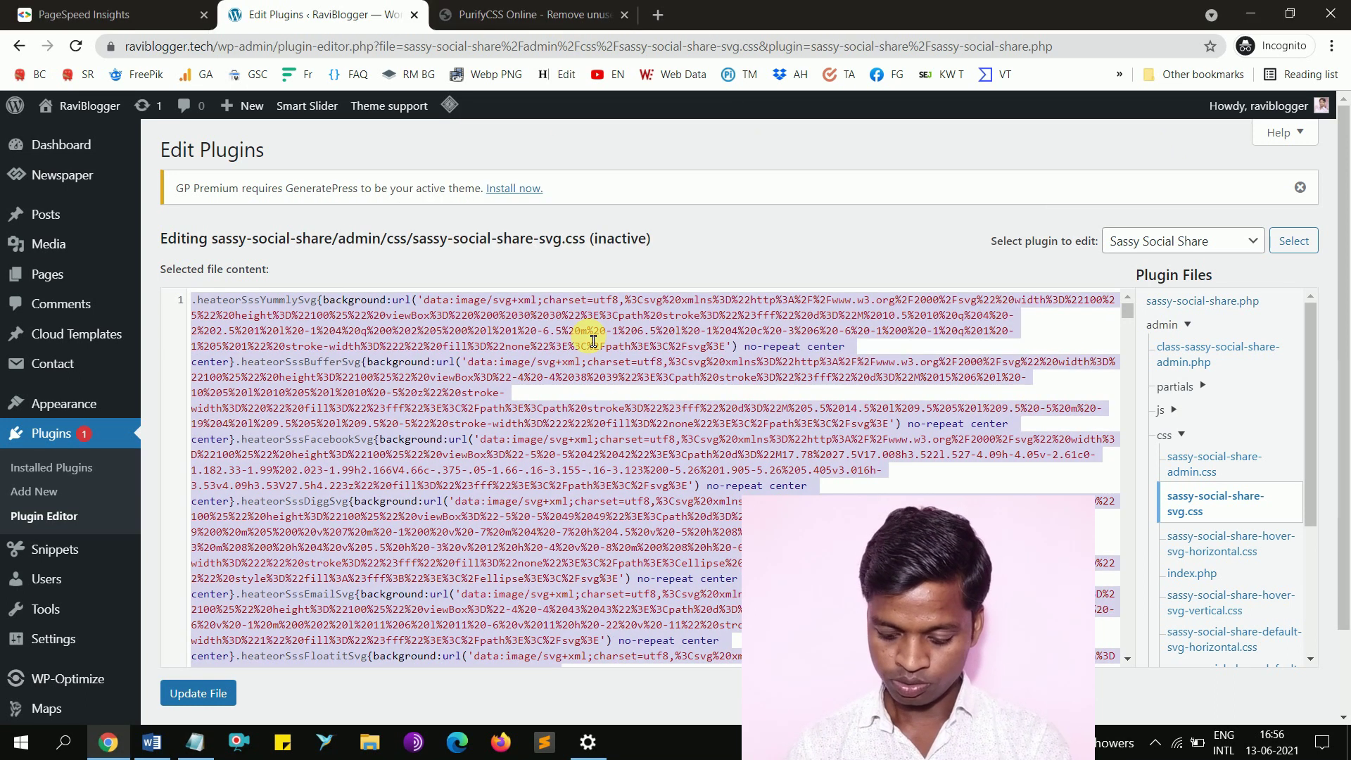
key(BackSpace)
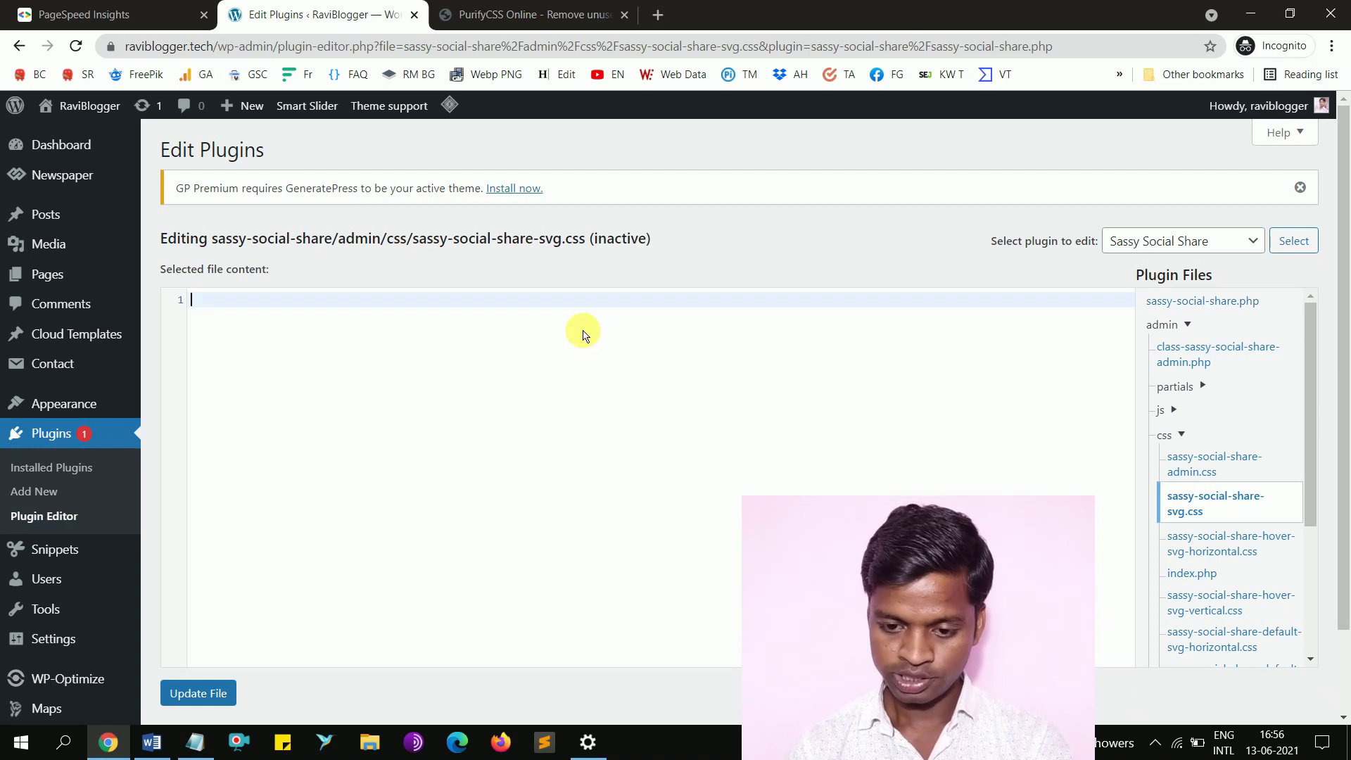
click(586, 13)
click(636, 454)
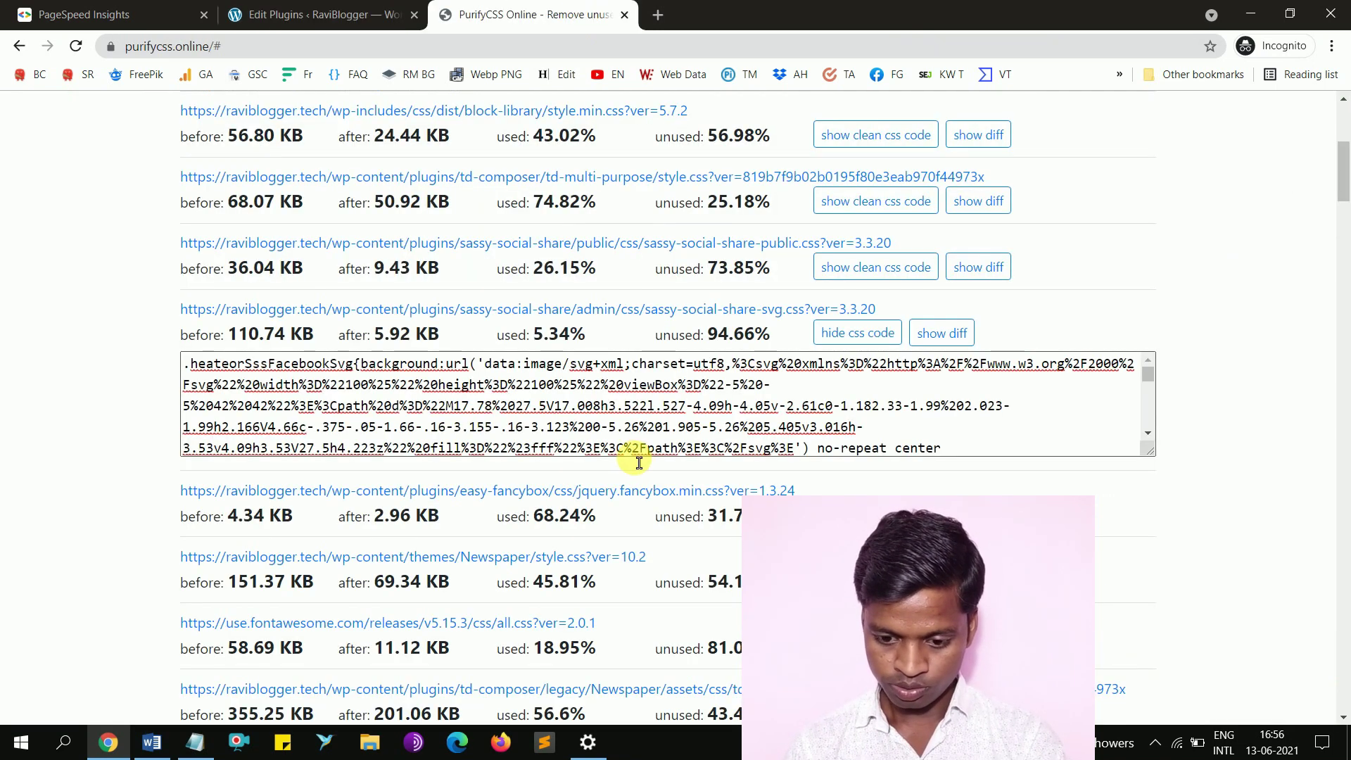
key(ctrl+a)
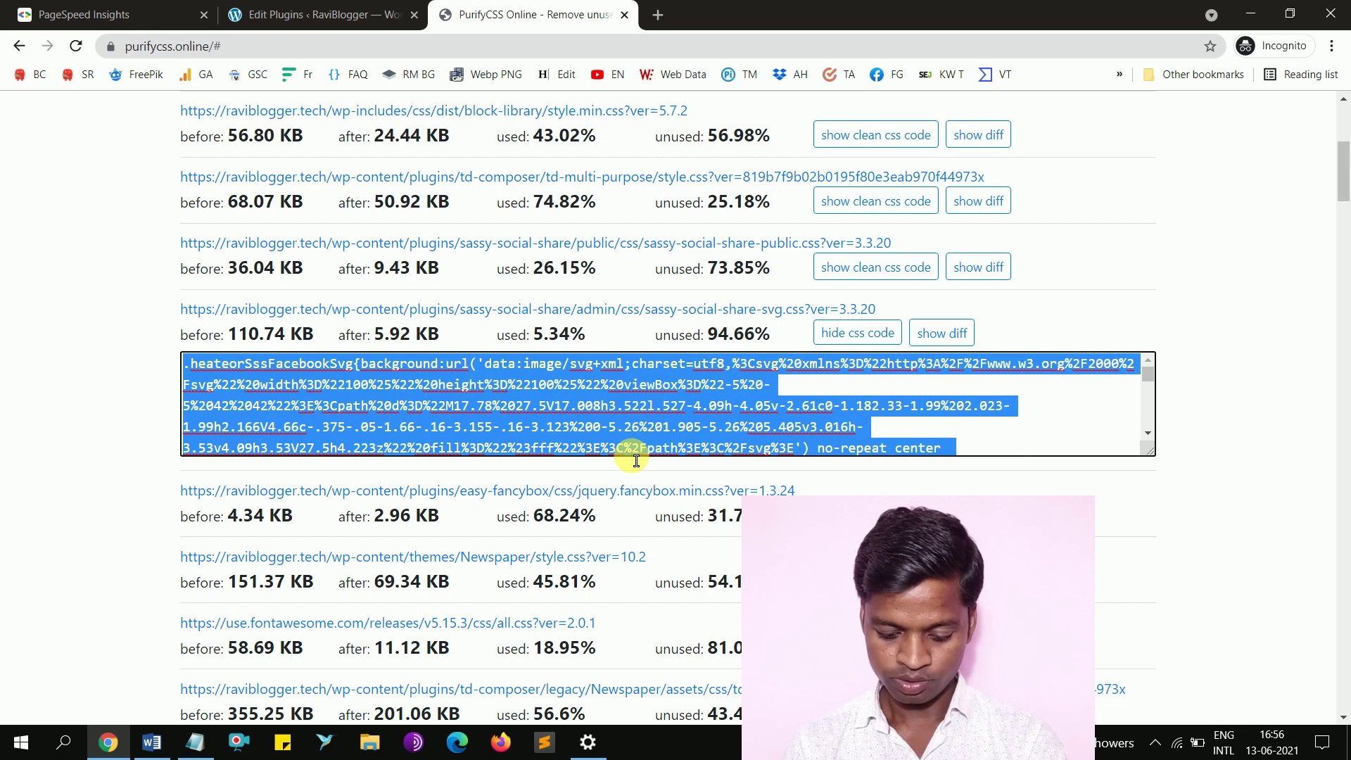
click(362, 14)
click(464, 324)
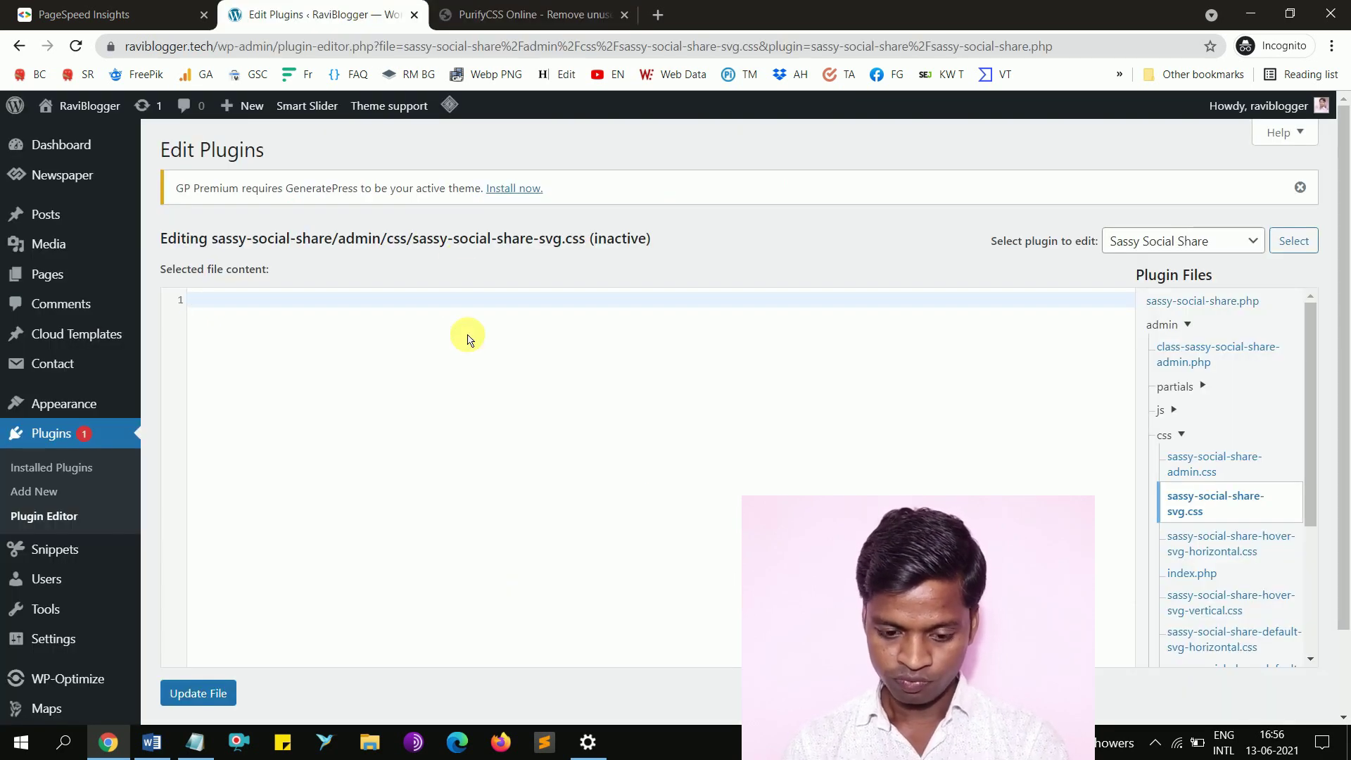
key(ctrl+v)
click(199, 694)
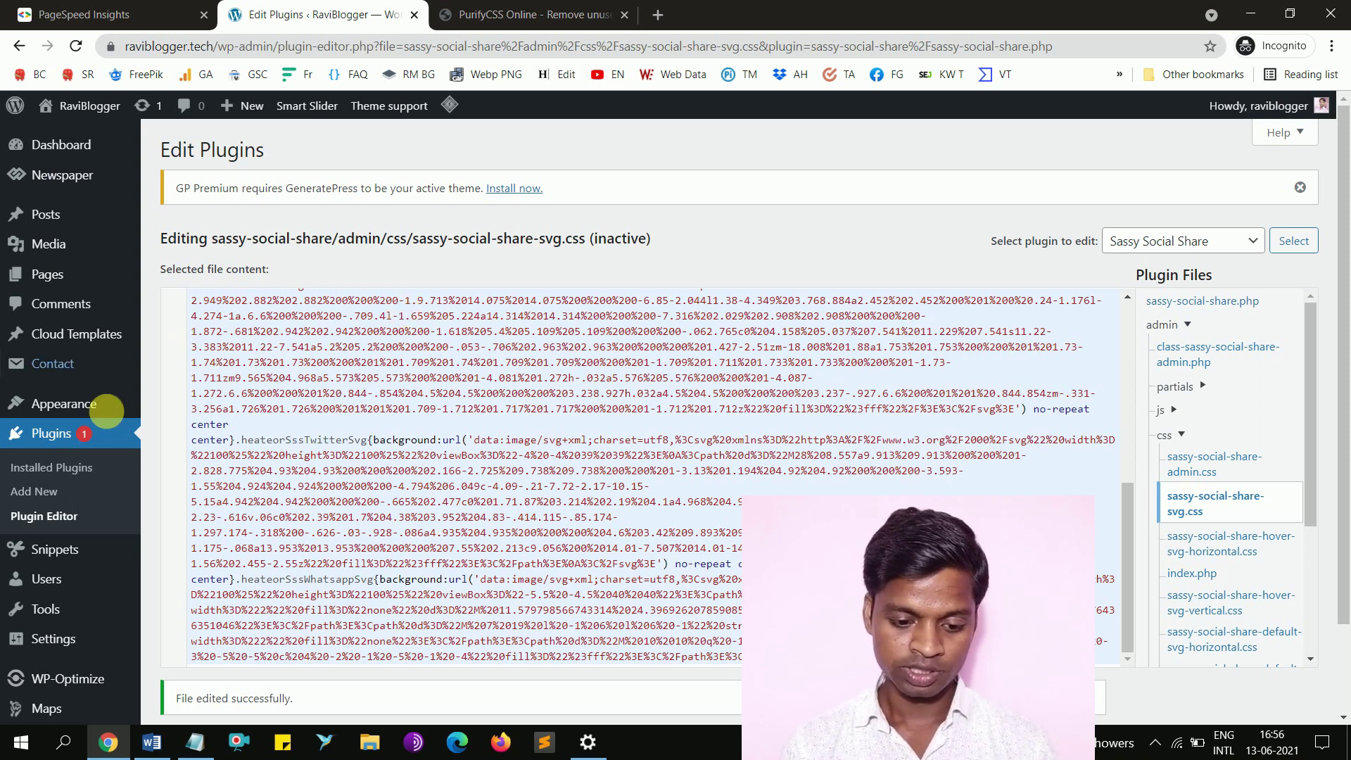
click(79, 473)
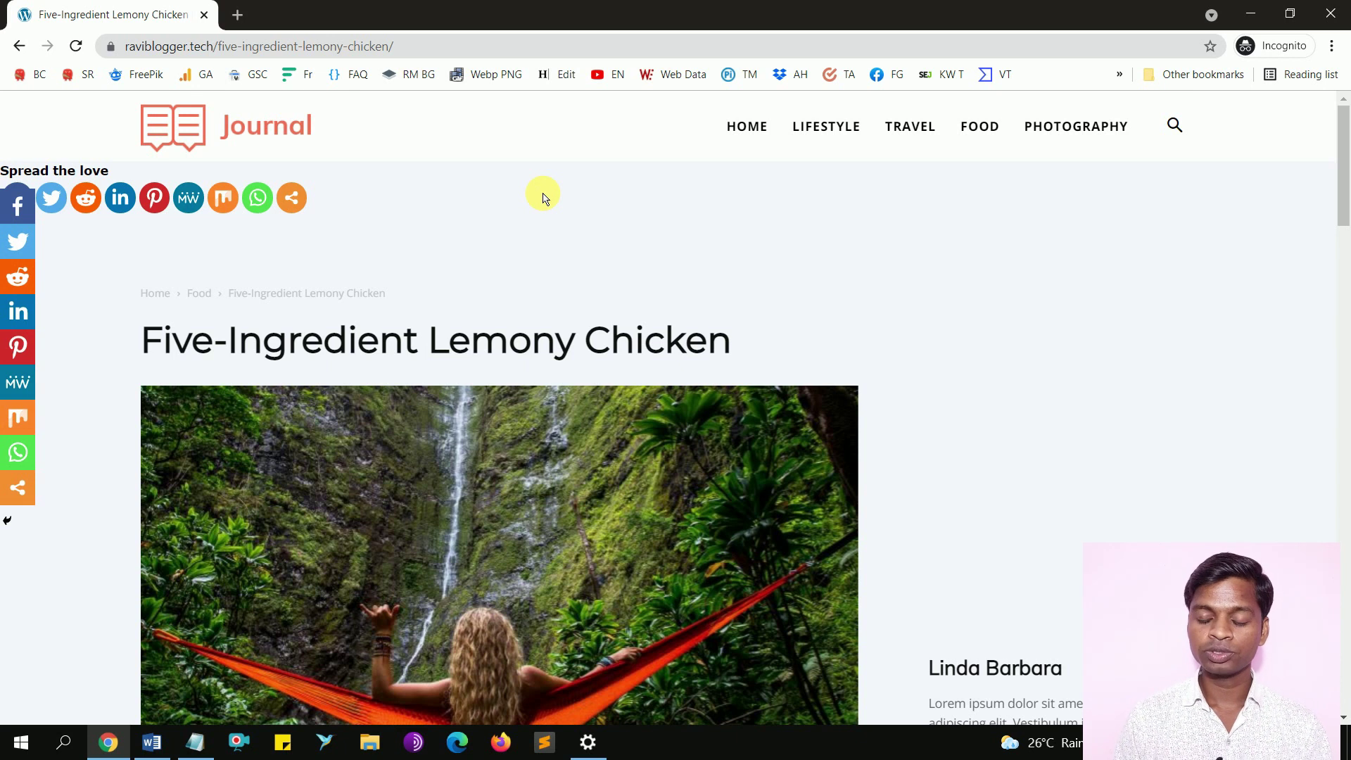
View the page source of the Five-Ingredient Lemony Chicken post and search it for ".js" references
key(ctrl+u)
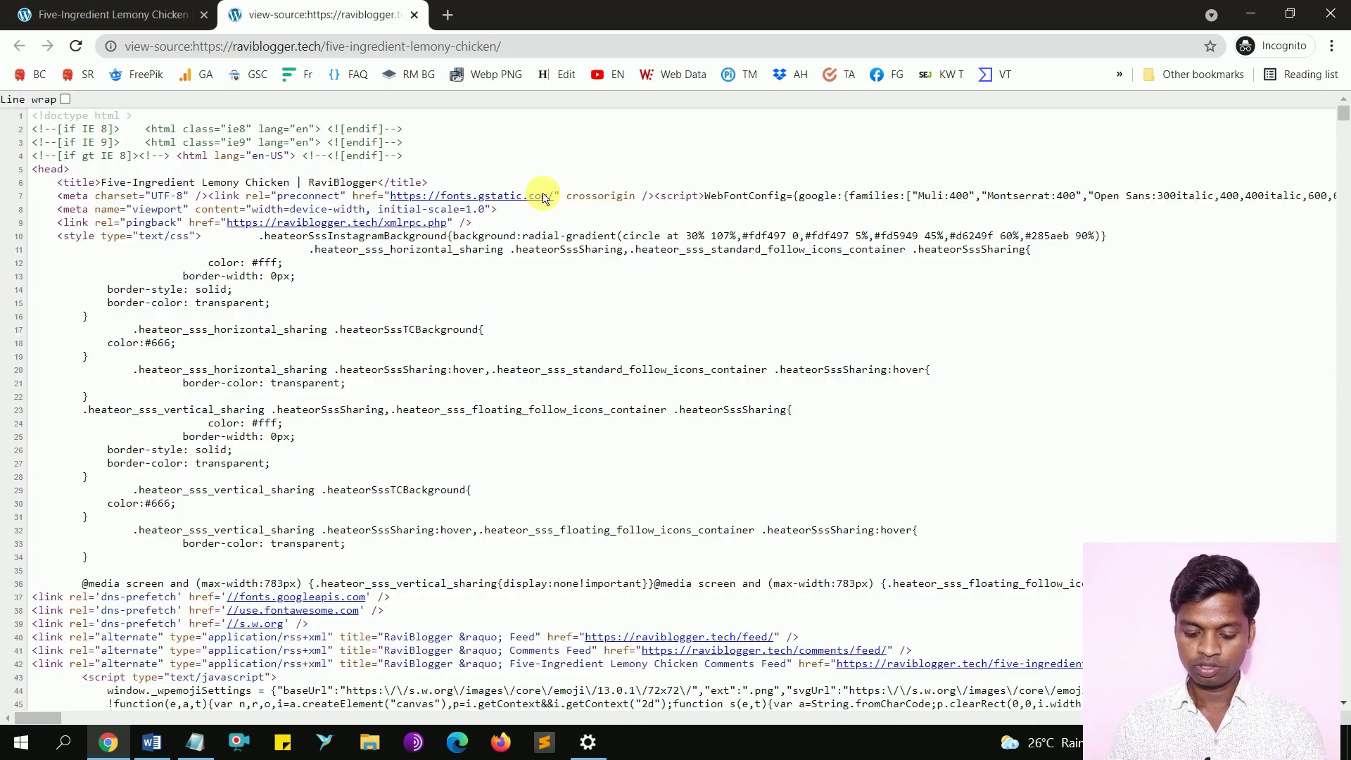
key(ctrl+f)
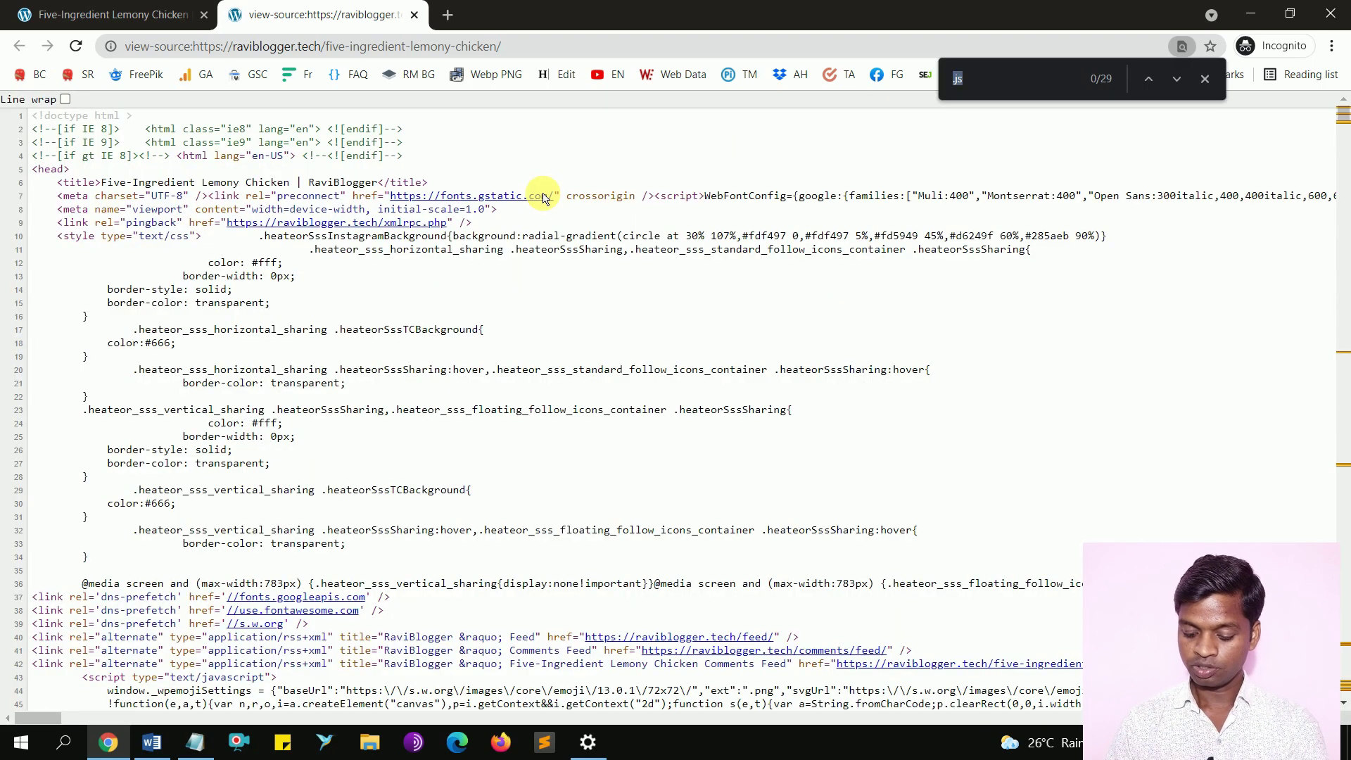
key(Return)
key(Return)
key(Return)
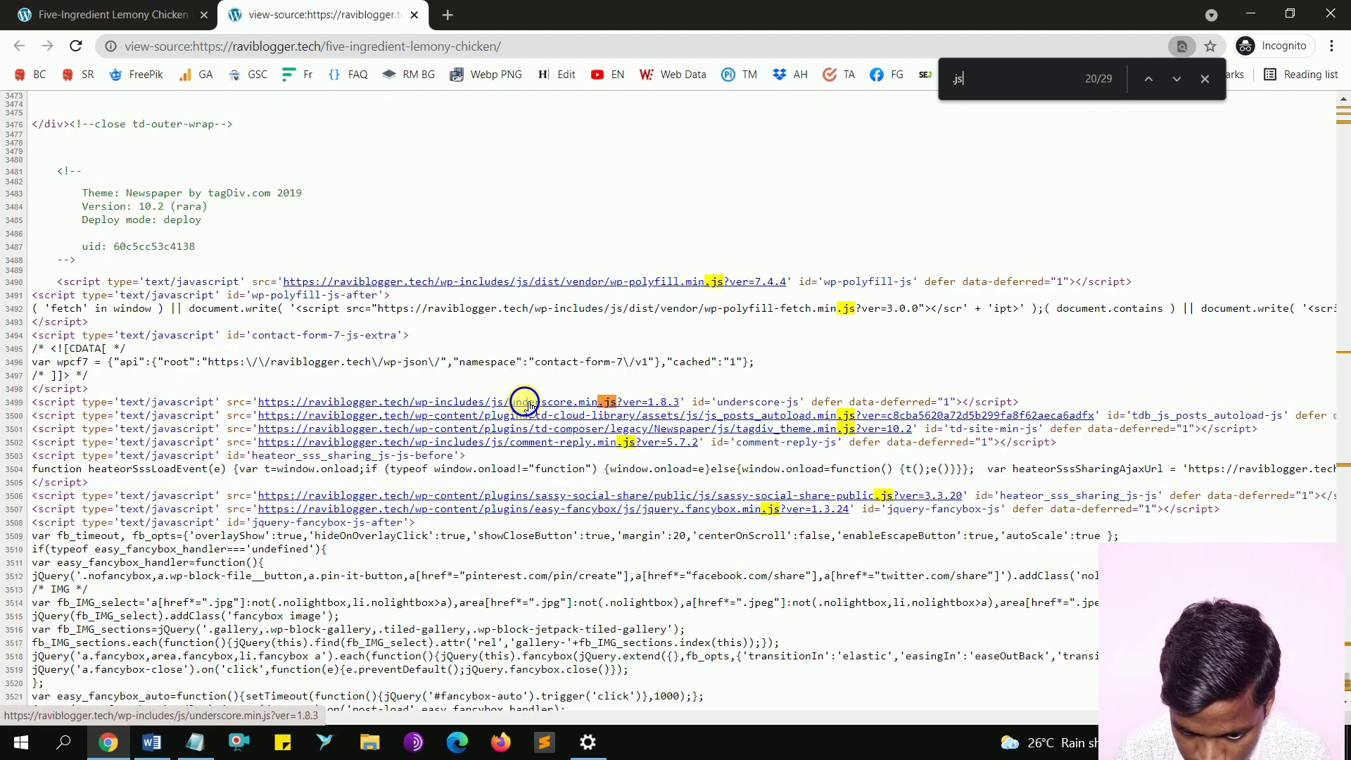
Copy the underscore.min.js?ver=1.8.3 link address from the source into Notepad, below the wp-polyfill.min.js address
right_click(525, 401)
click(587, 509)
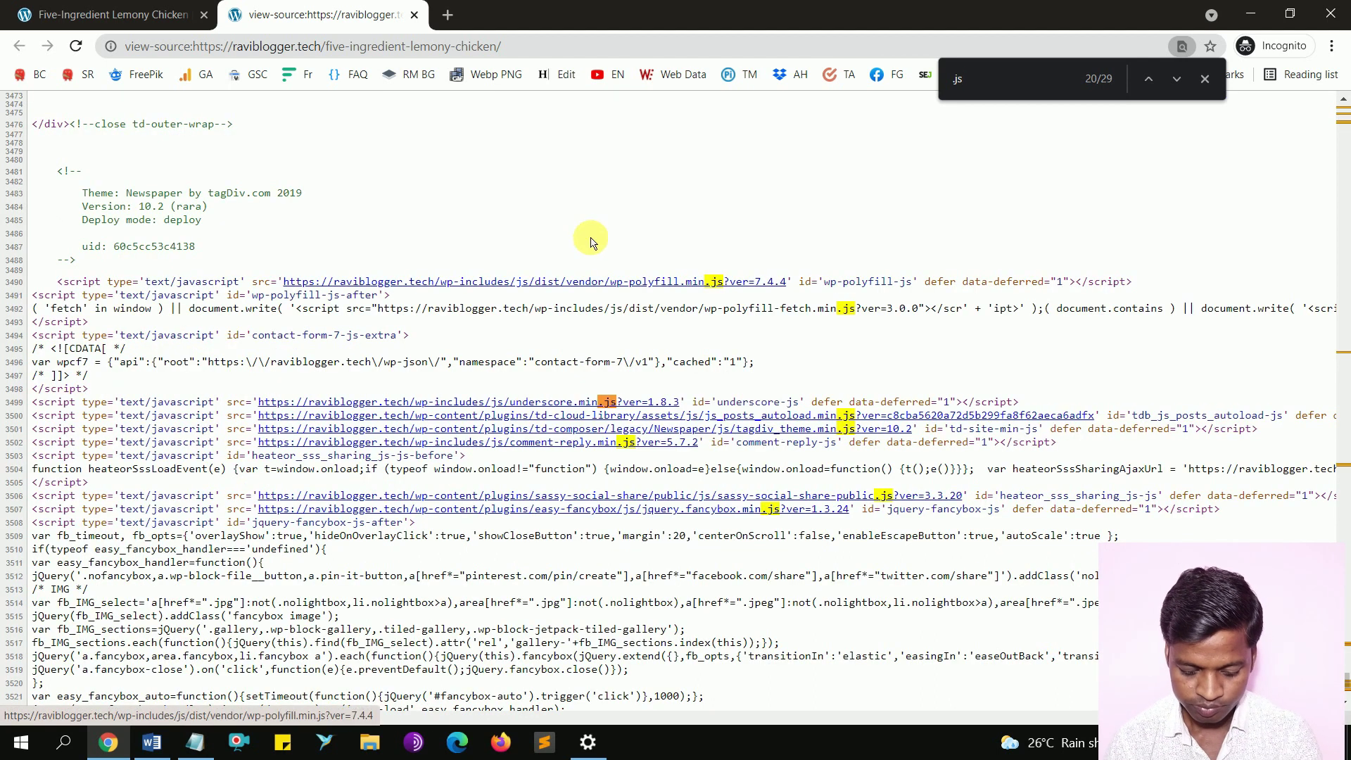
key(alt+Tab)
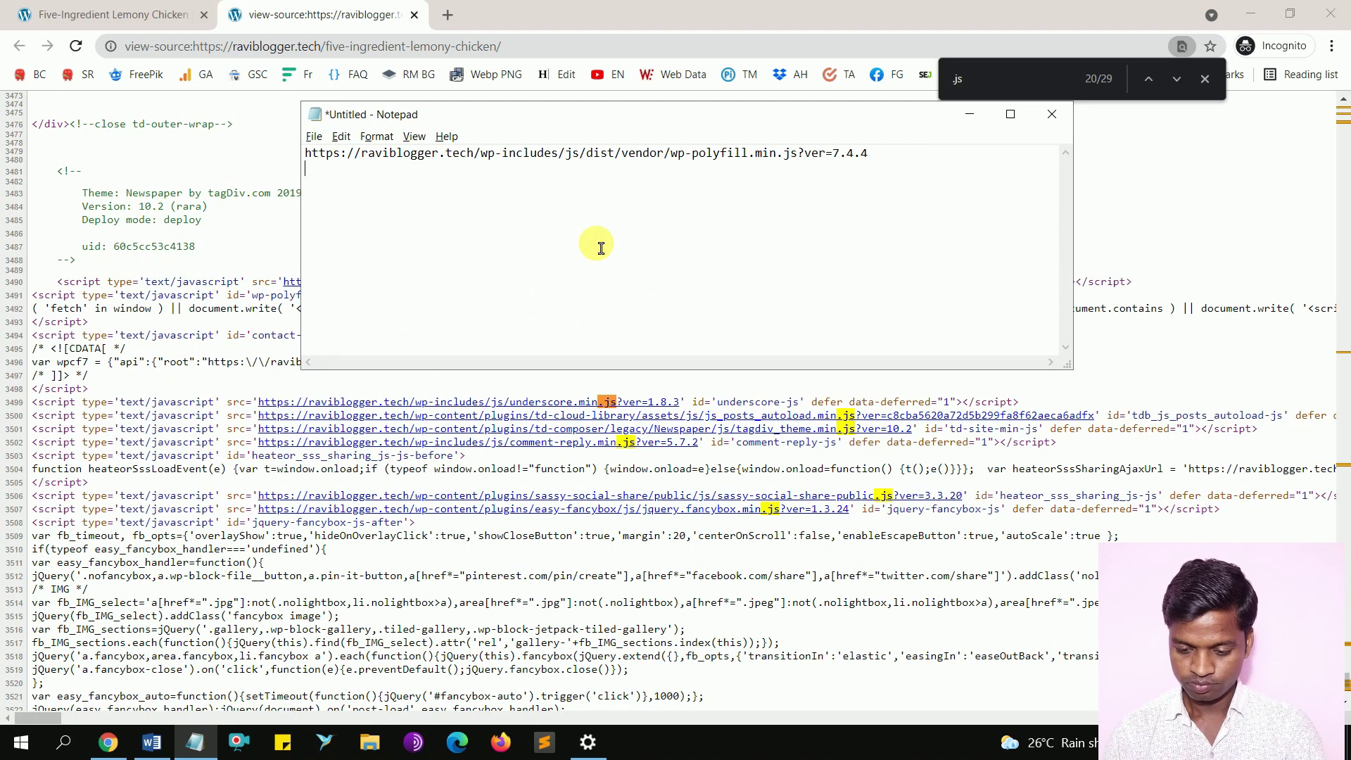
key(ctrl+v)
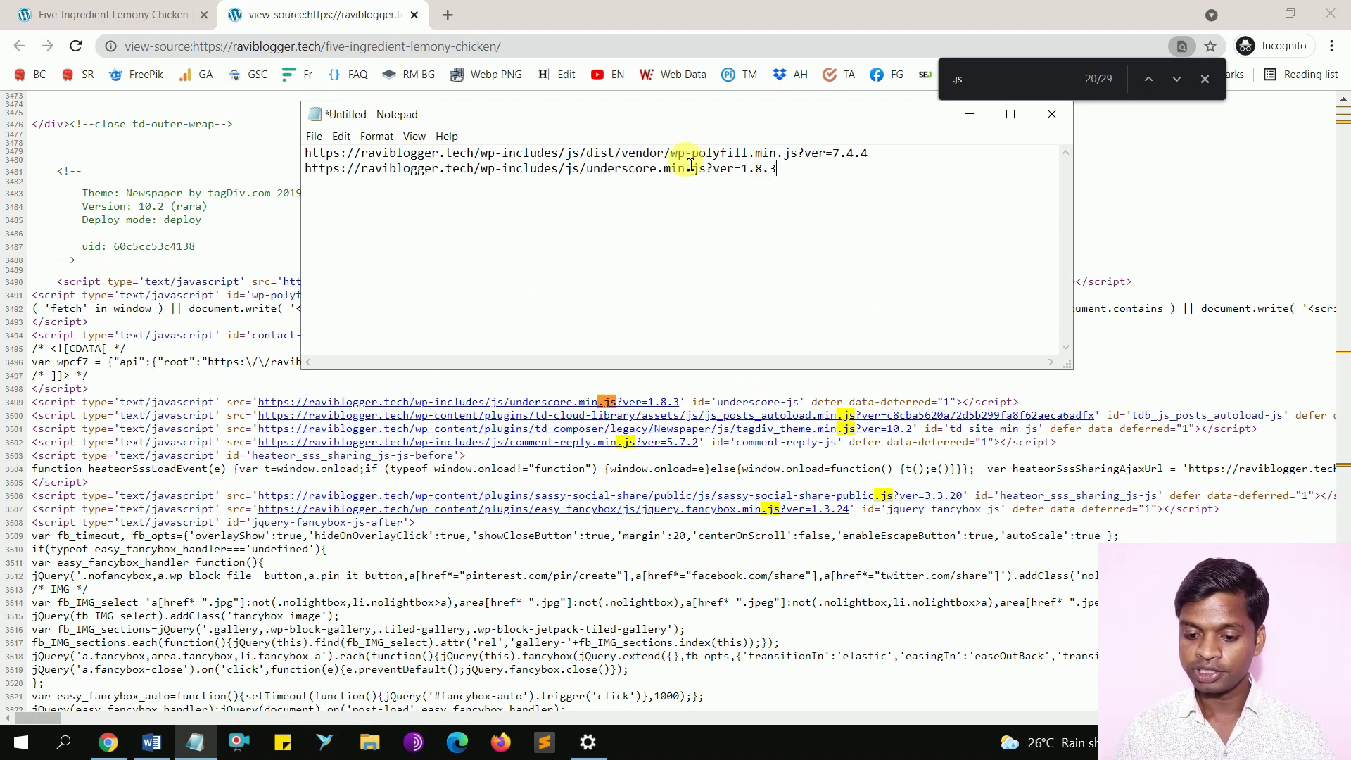
key(shift+End)
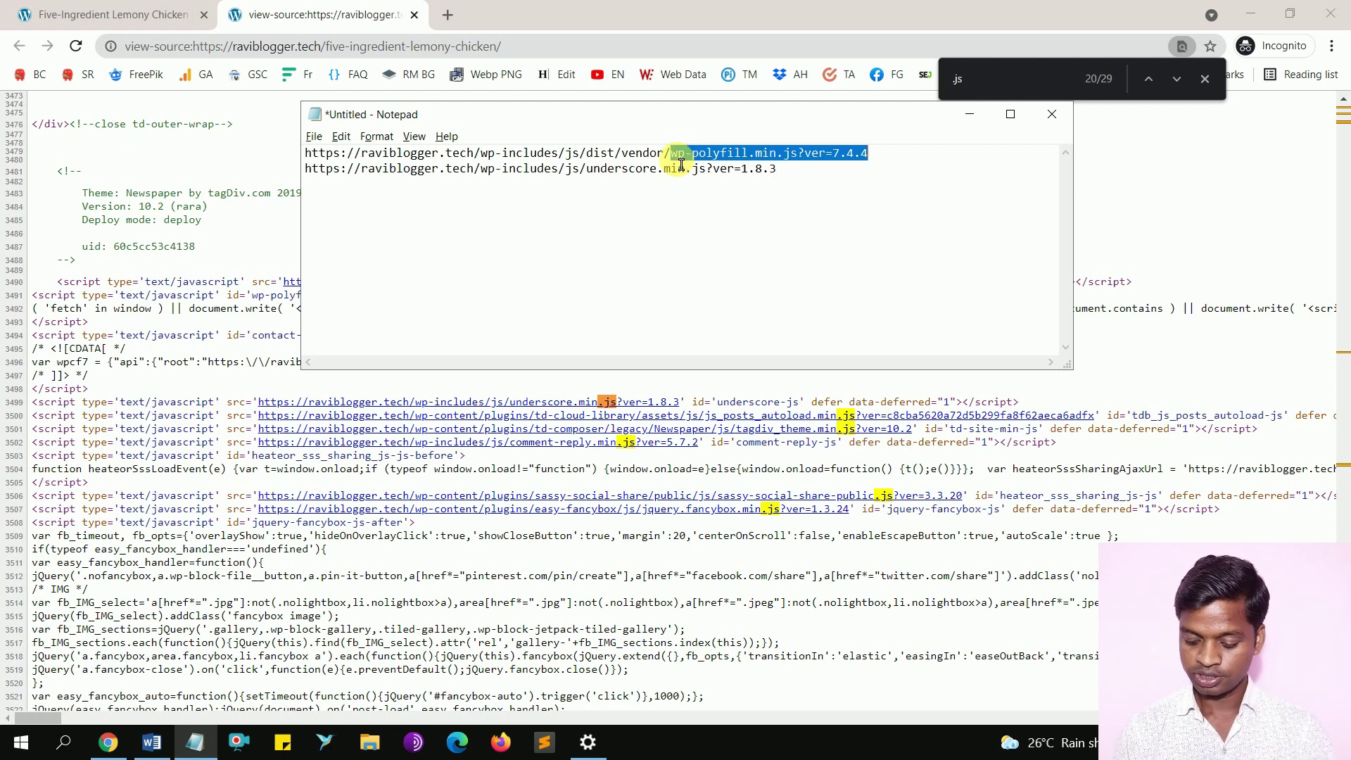
click(795, 181)
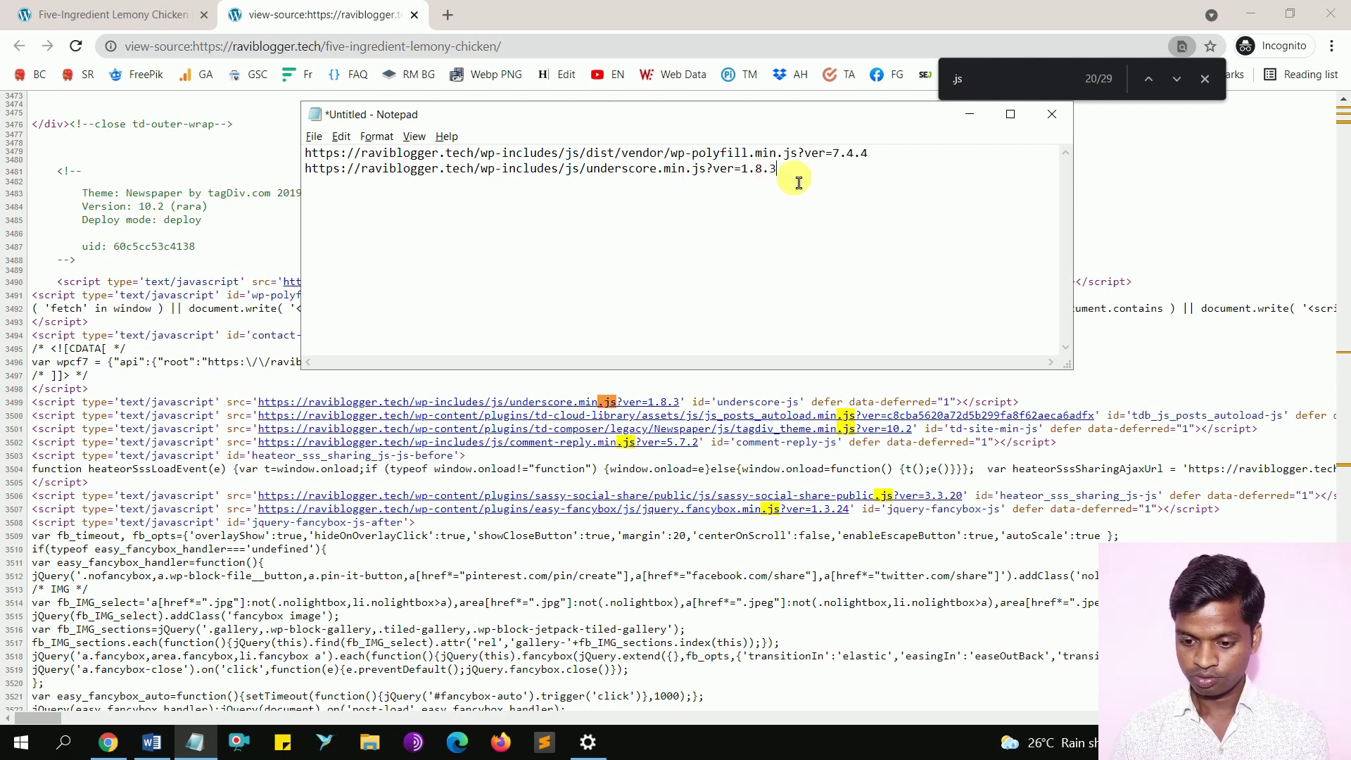
List only the file names wp-polyfill.min.js?ver=7.4.4 and underscore.min.js?ver=1.8.3 on separate lines below the full addresses in Notepad
key(ctrl+v)
key(Return)
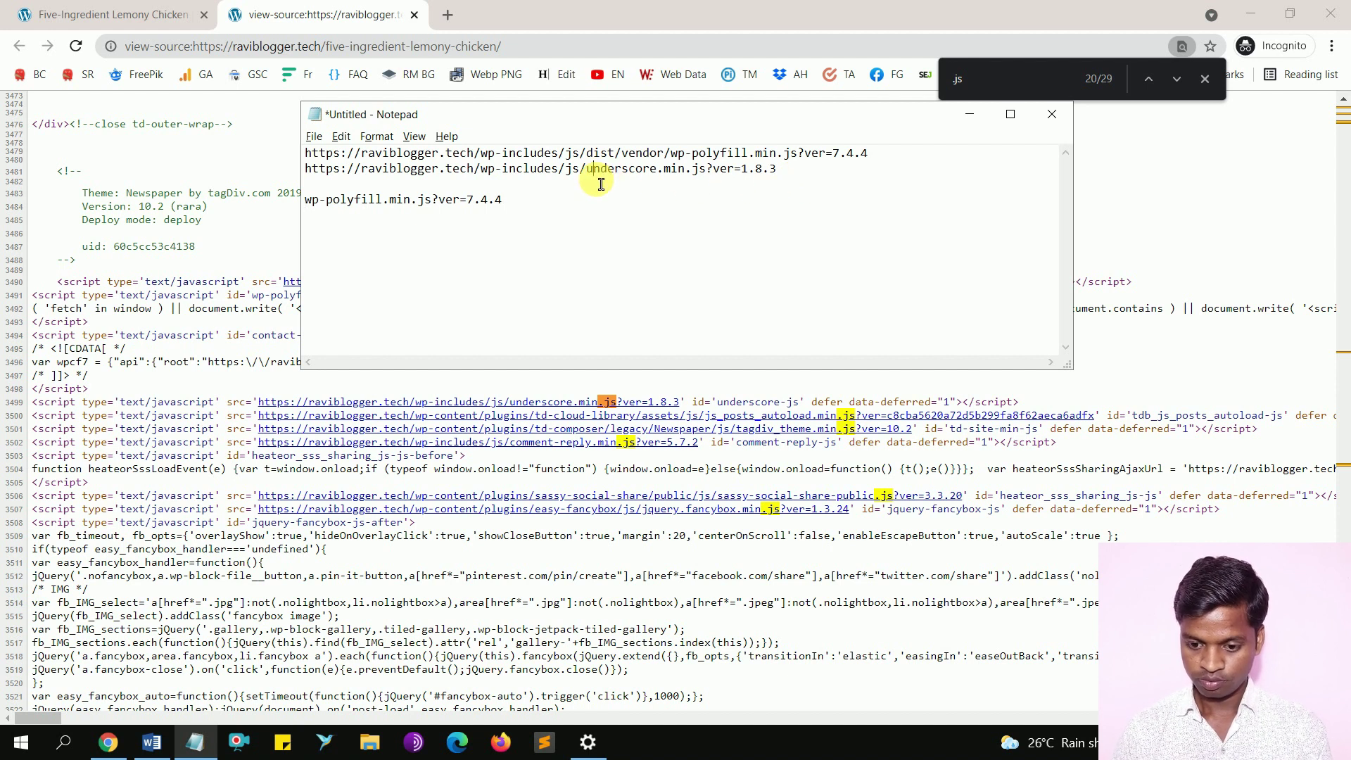
key(shift+End)
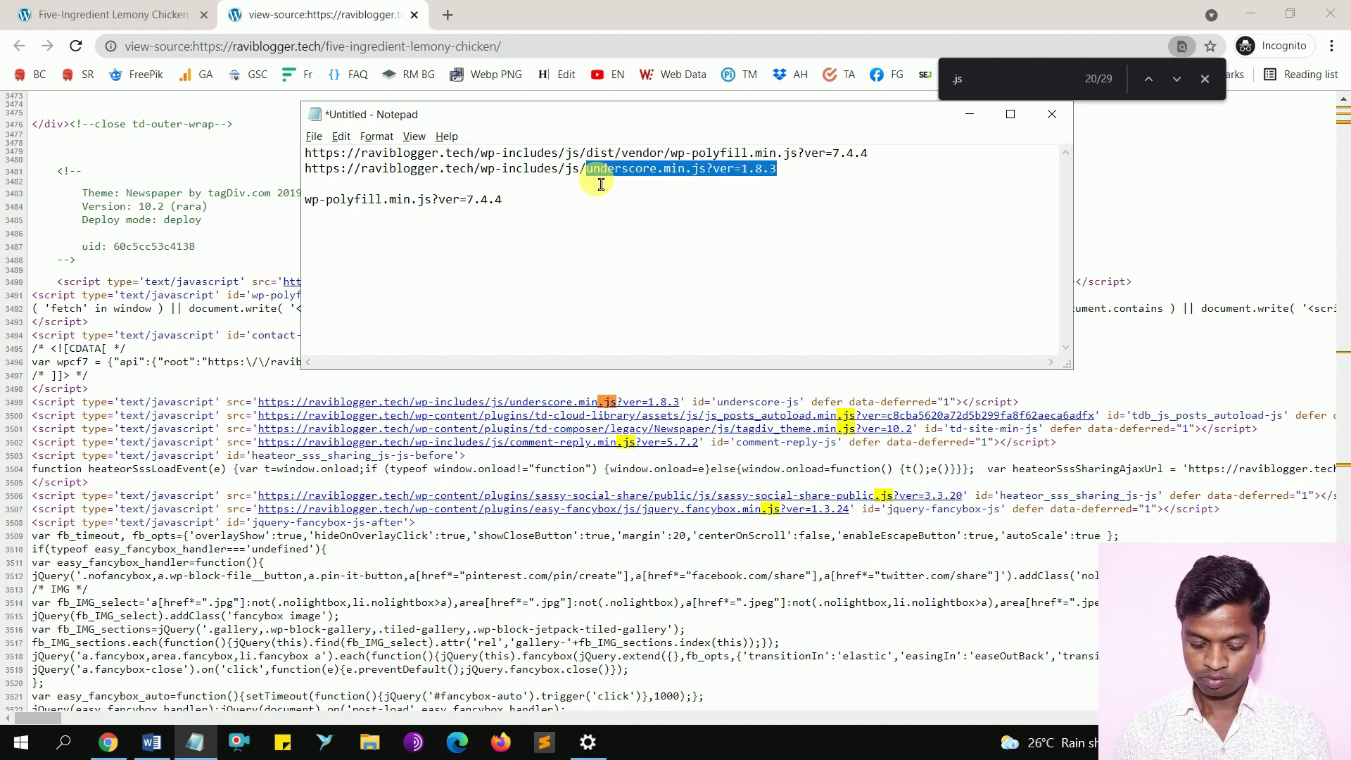
click(540, 219)
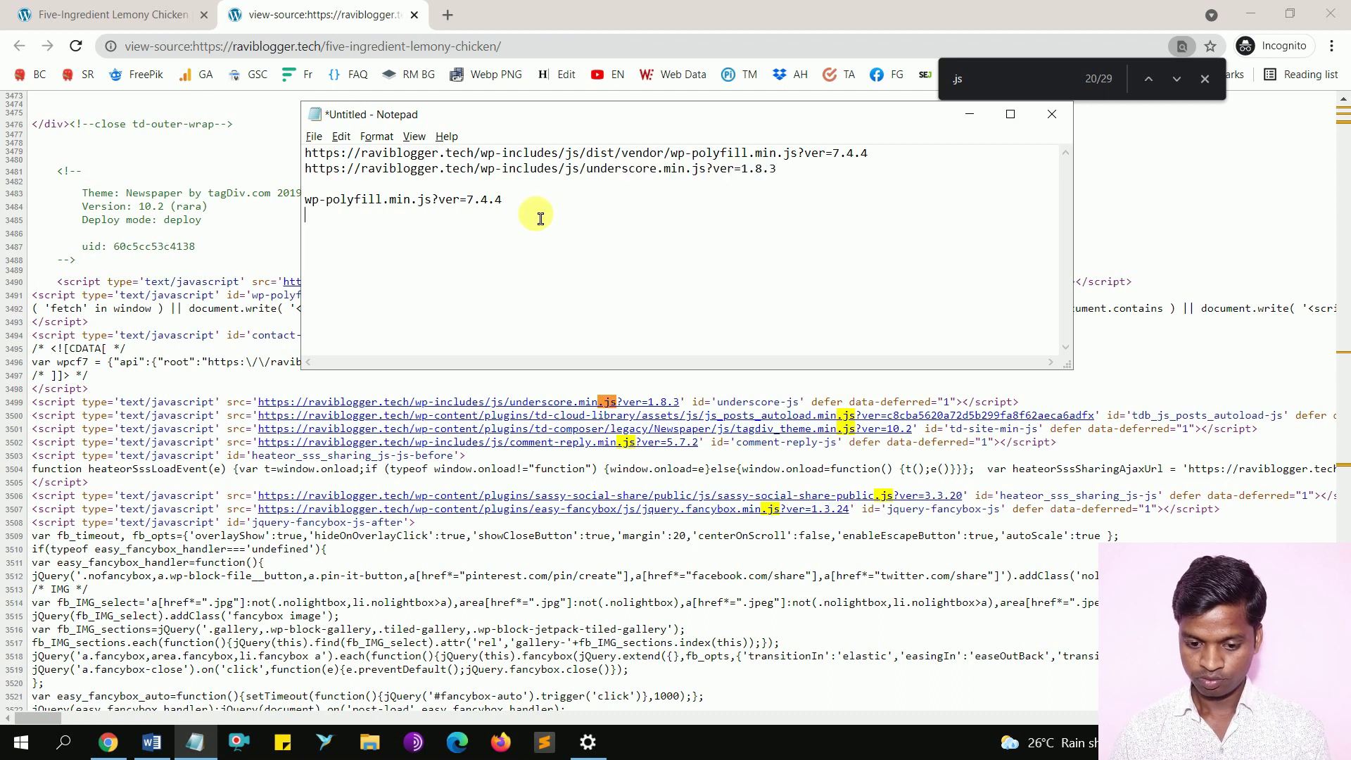
key(ctrl+v)
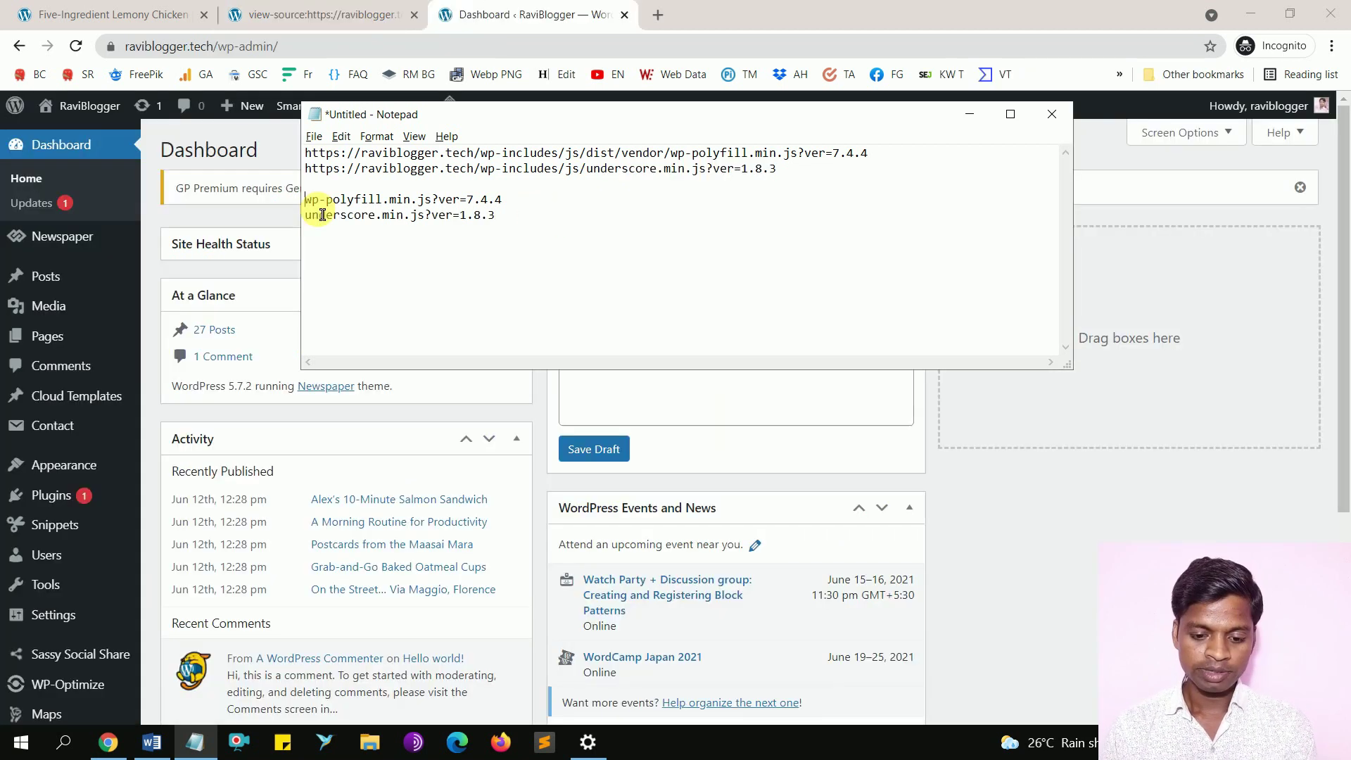
Copy the two bare script file names from Notepad and open the Assets section of the Perfmatters extra settings in WordPress
drag(306, 199, 322, 215)
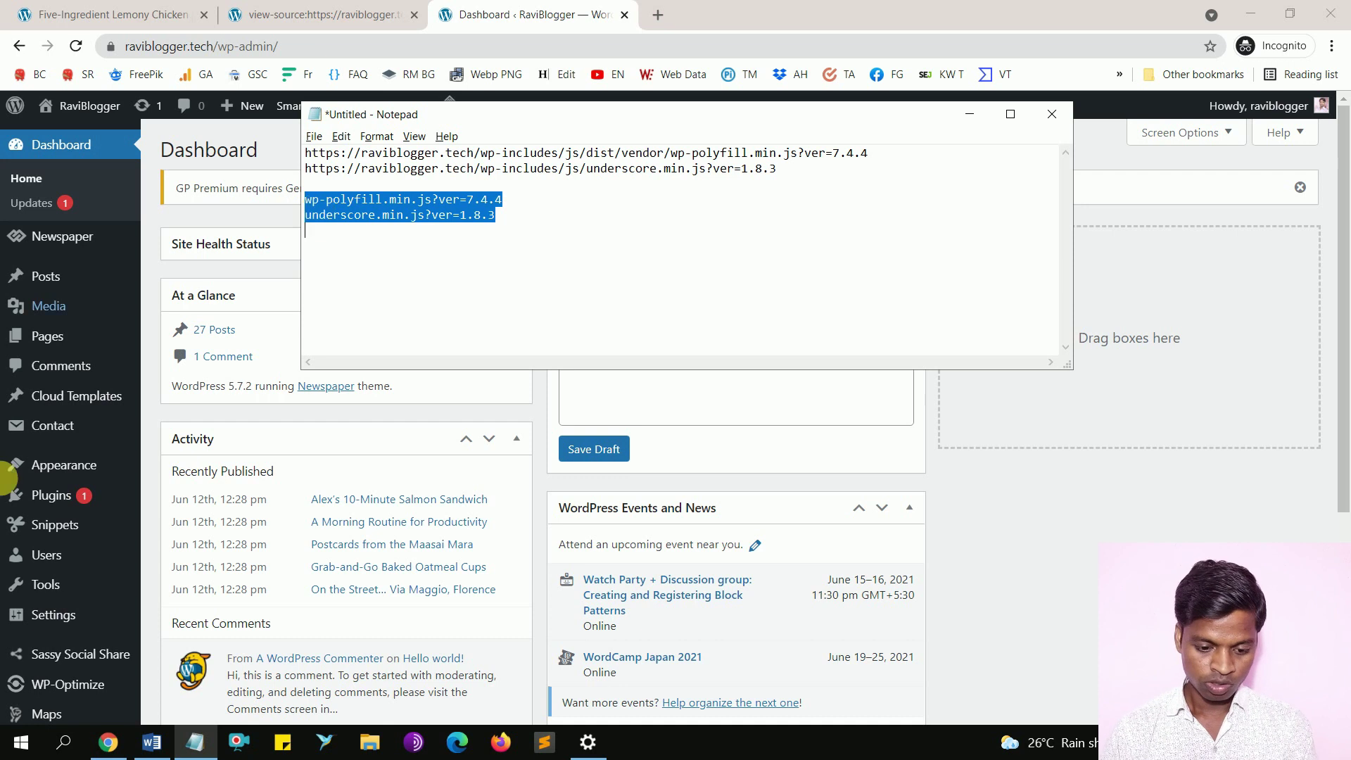
mouse_move(118, 603)
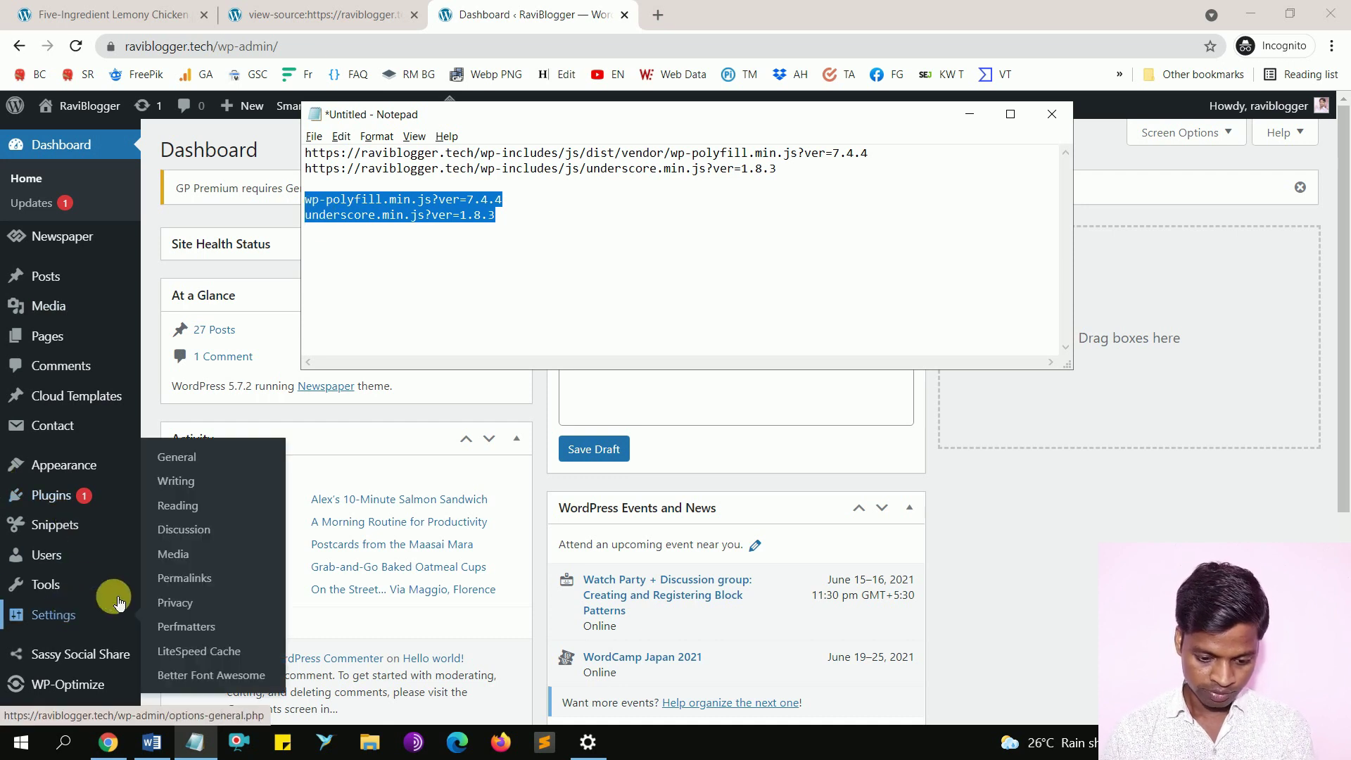
click(210, 629)
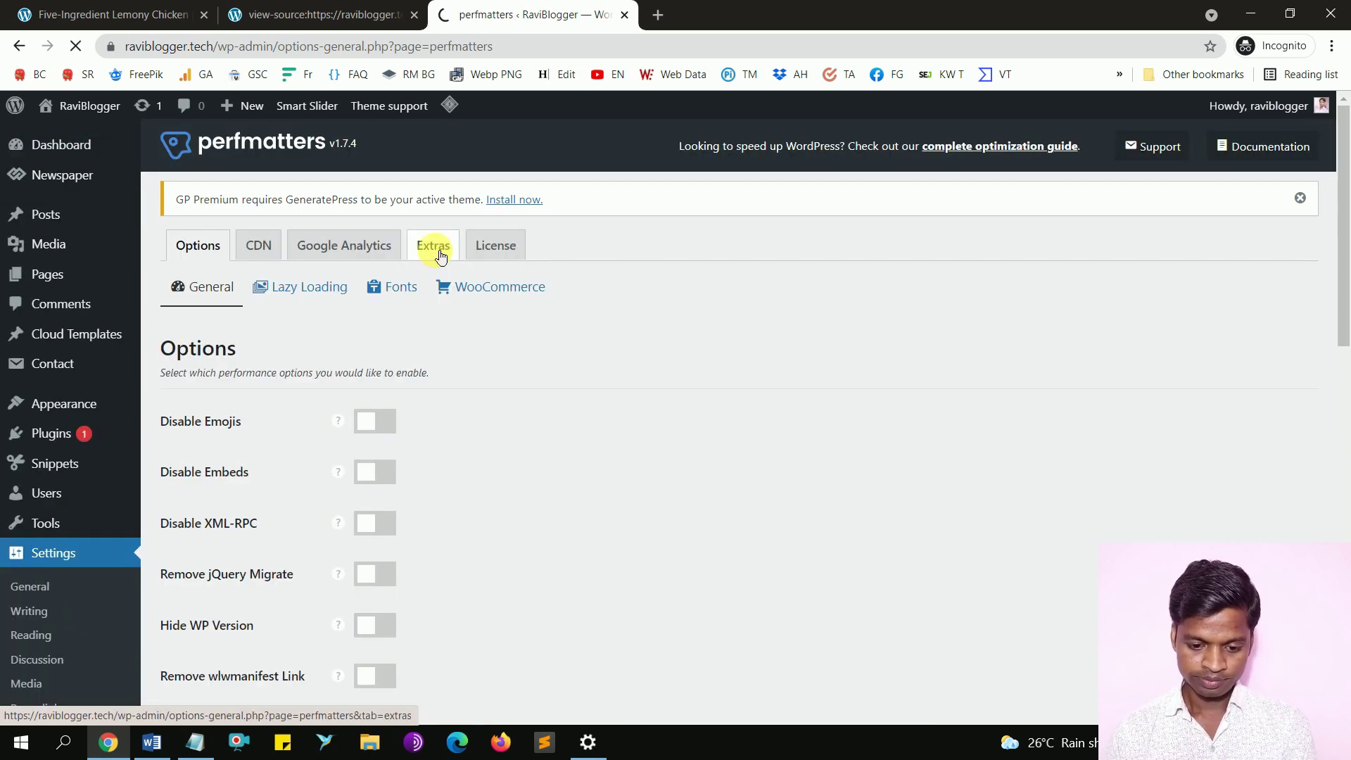
click(441, 254)
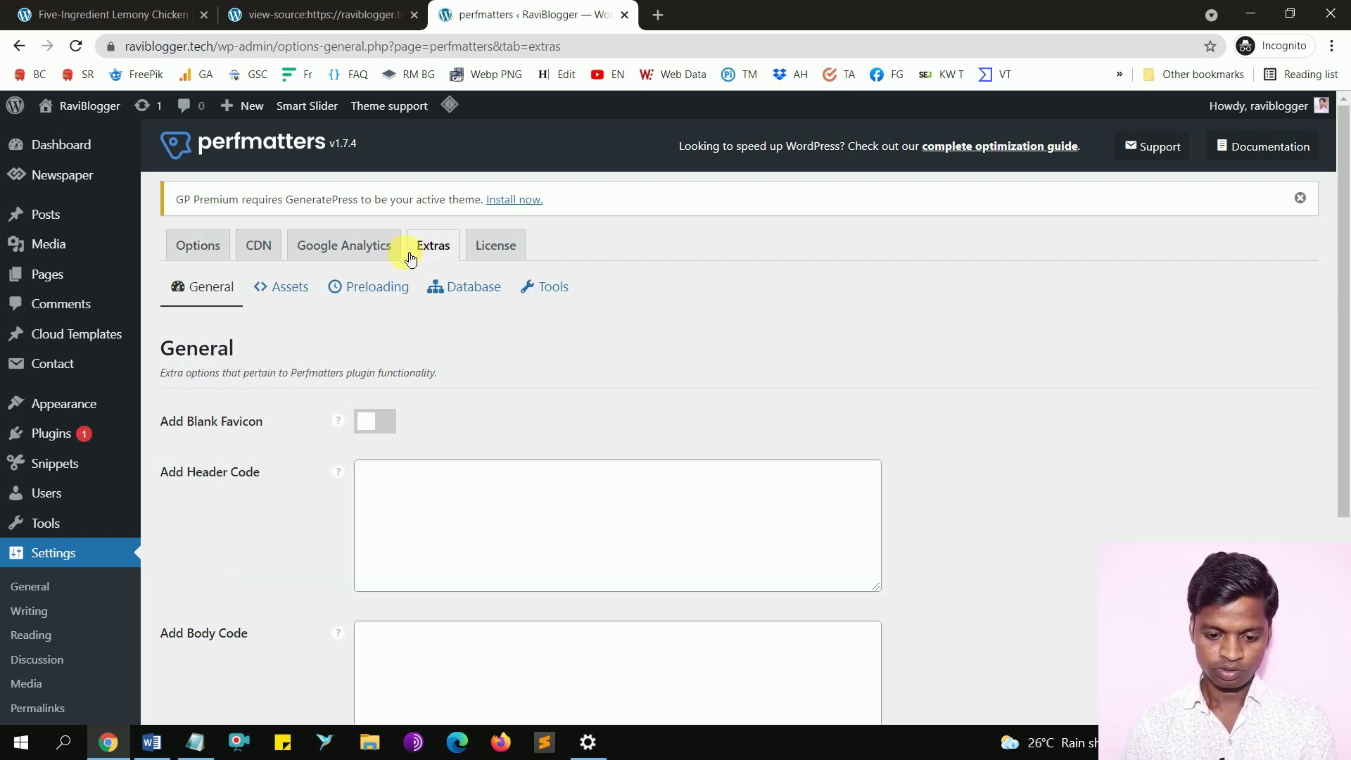
click(296, 292)
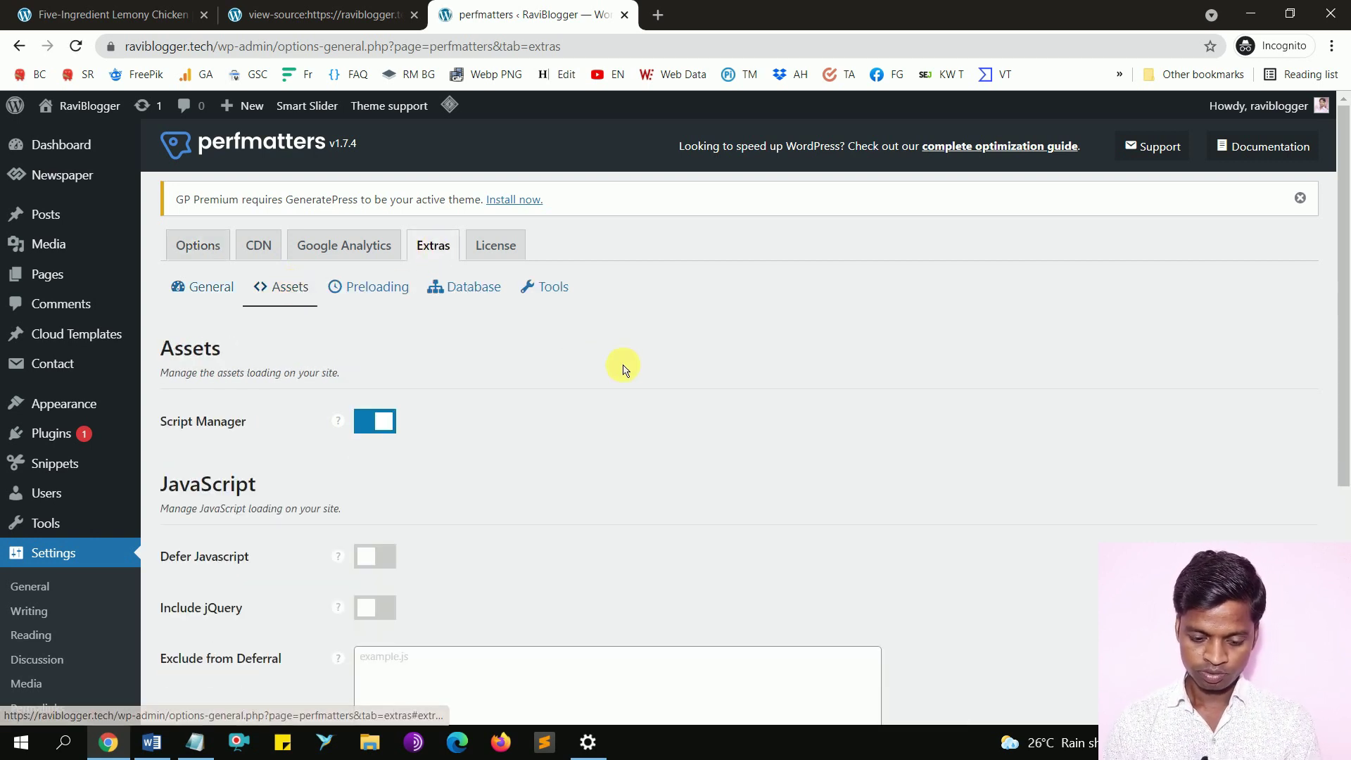
Replace the Delay Javascript list with the copied wp-polyfill.min.js?ver=7.4.4 and underscore.min.js?ver=1.8.3 entries
scroll(623, 366, down, 3)
scroll(623, 366, down, 2)
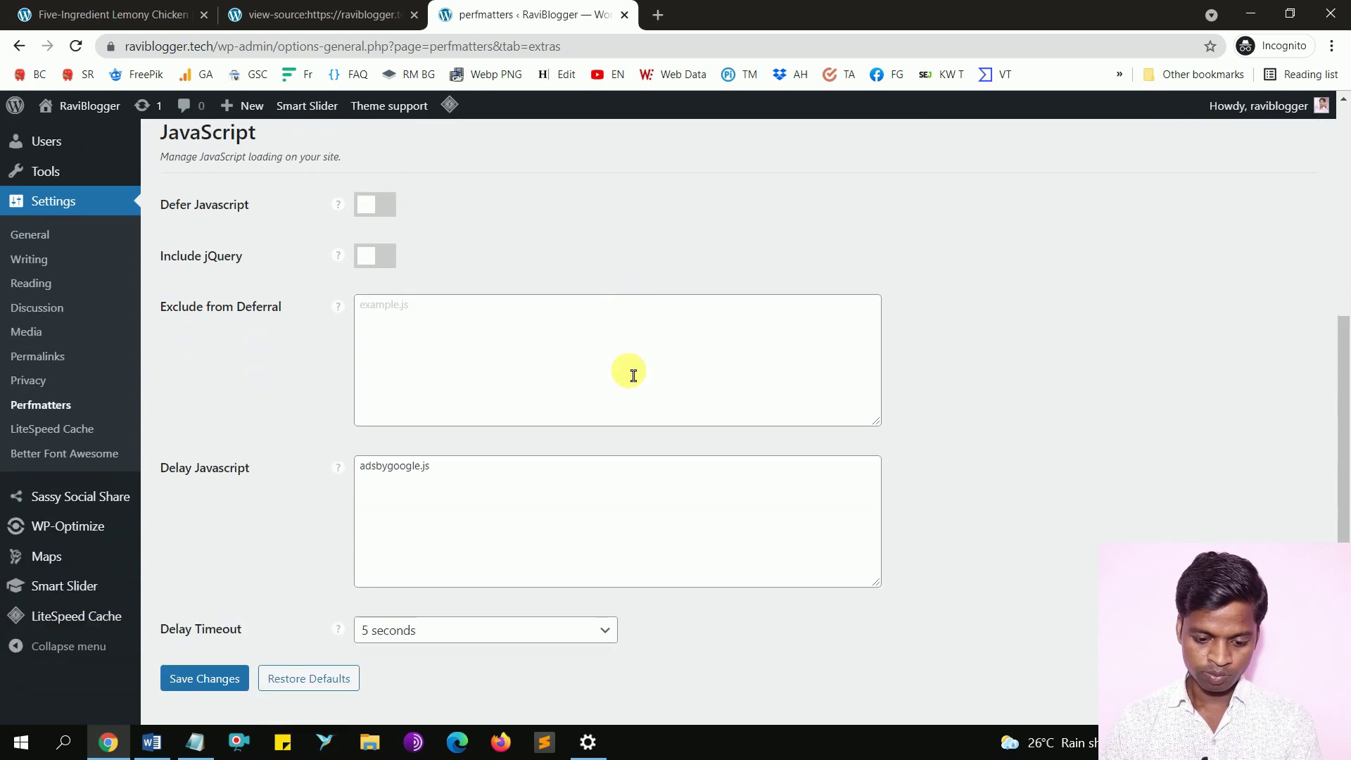
click(484, 501)
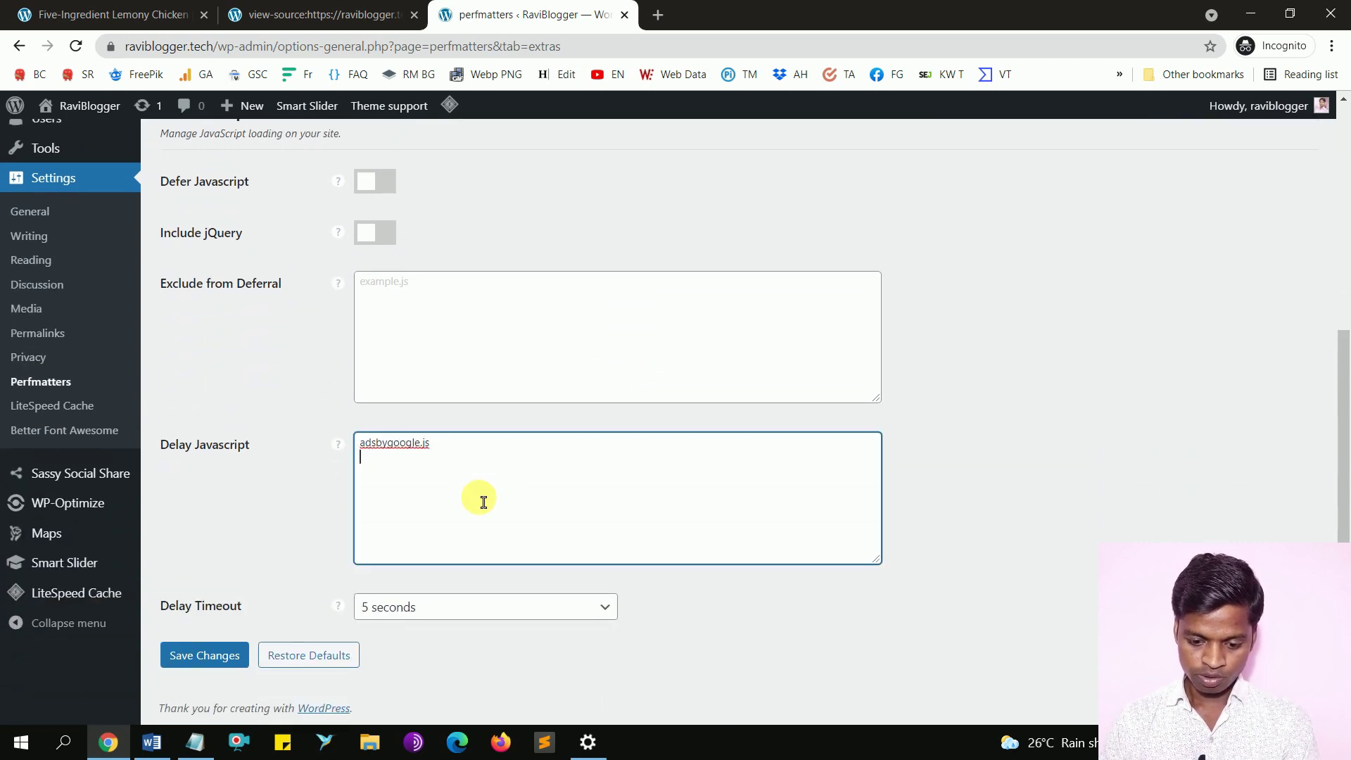
key(ctrl+a)
key(ctrl+v)
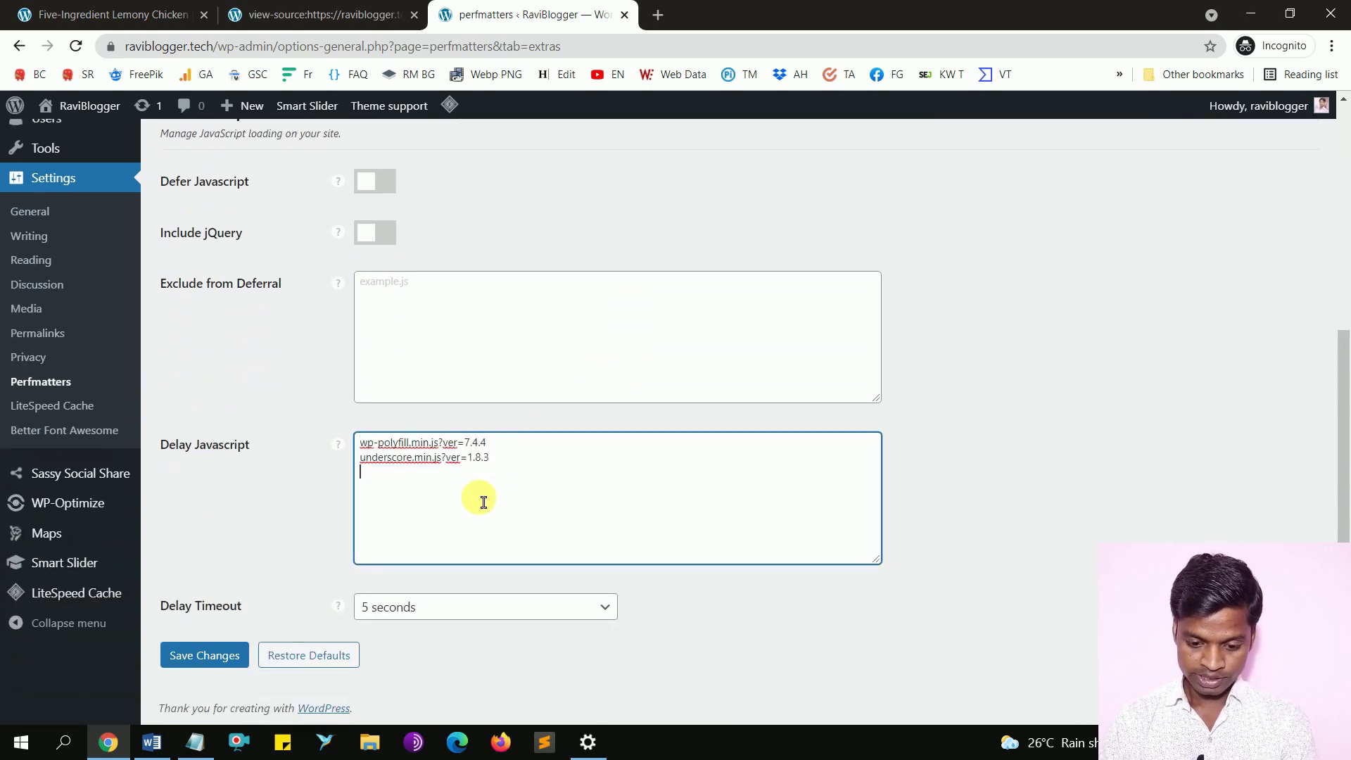
Review the Delay Timeout choices, keep 5 seconds, and save the asset settings
click(406, 612)
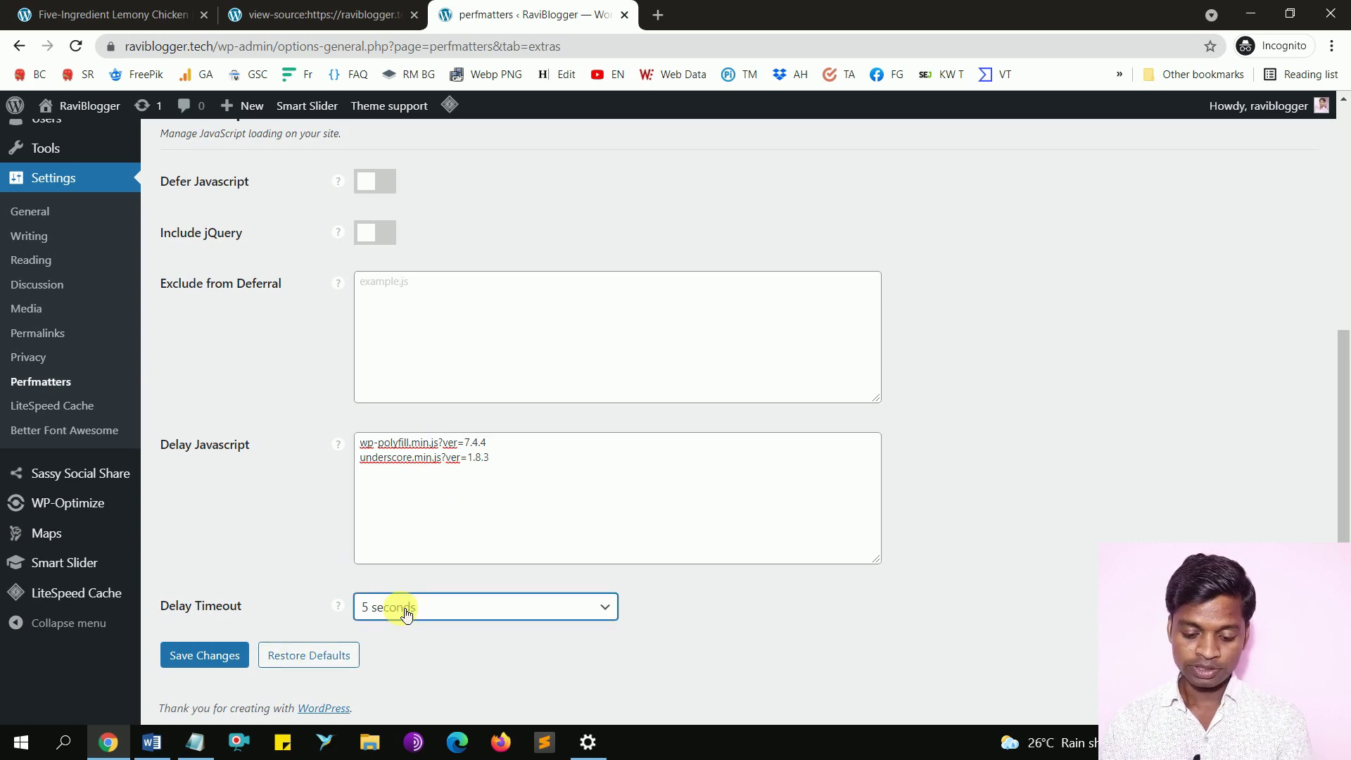
click(406, 612)
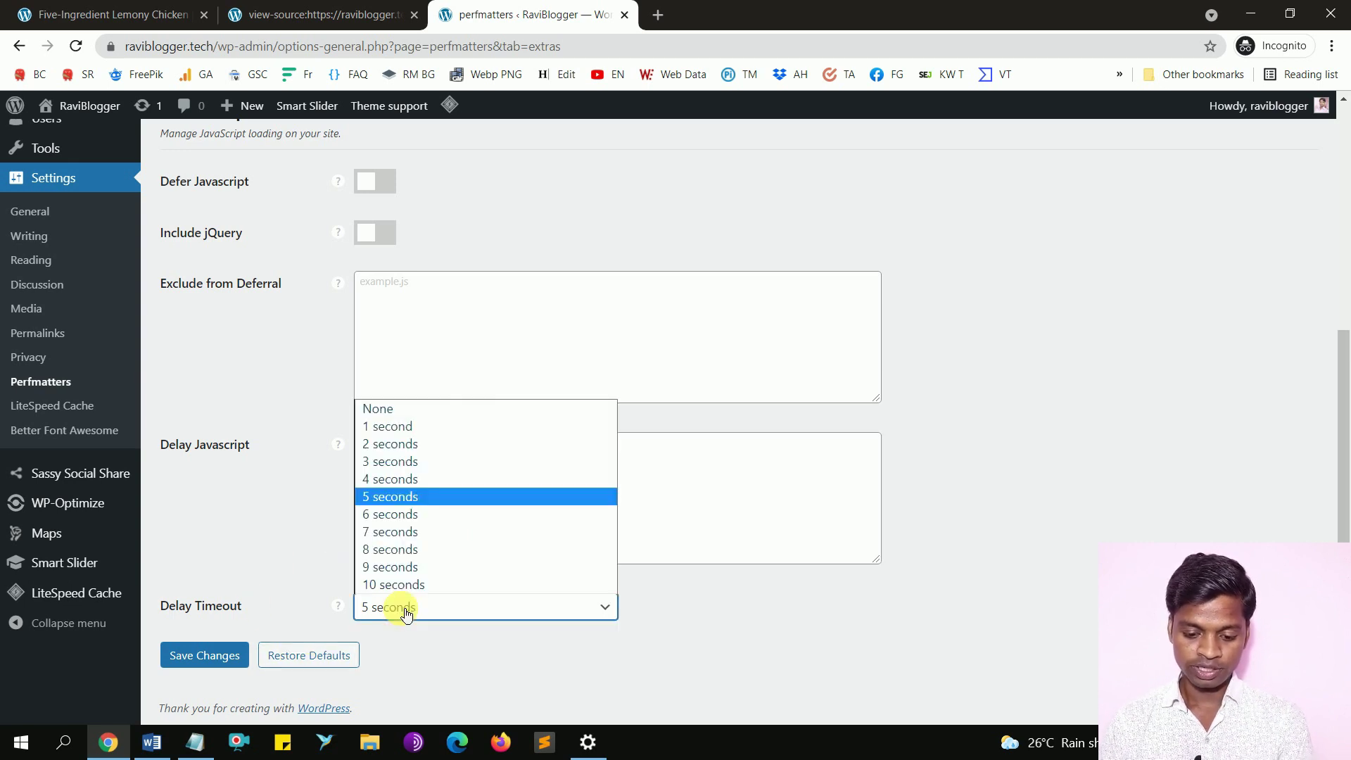
click(406, 612)
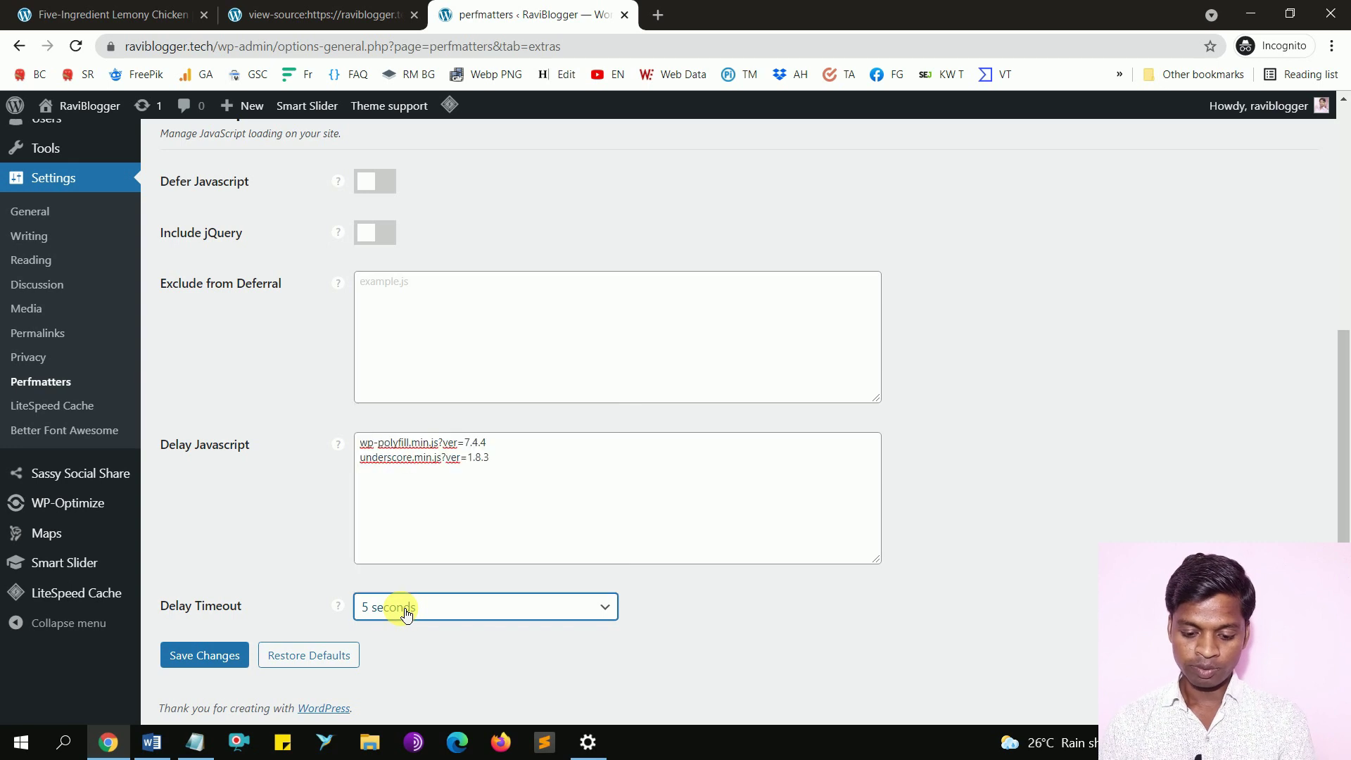
click(304, 578)
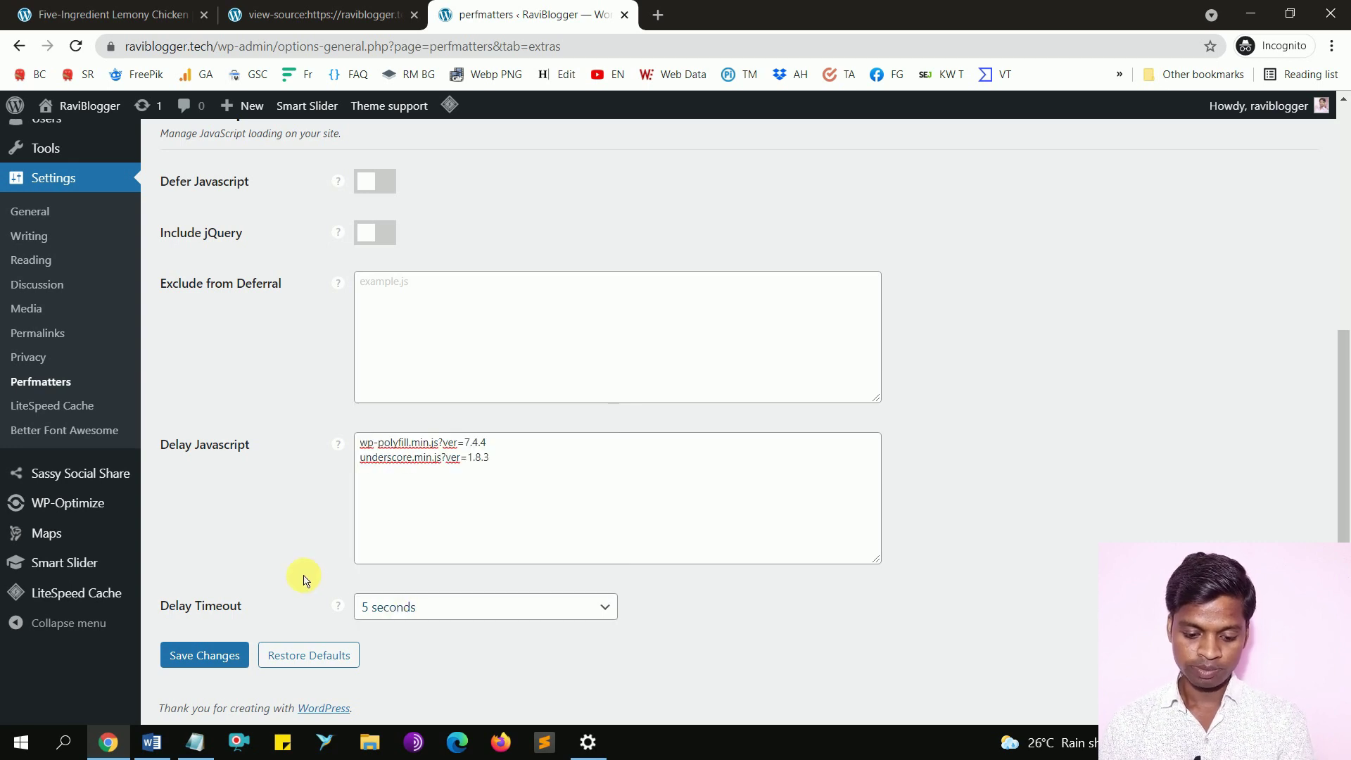
click(208, 655)
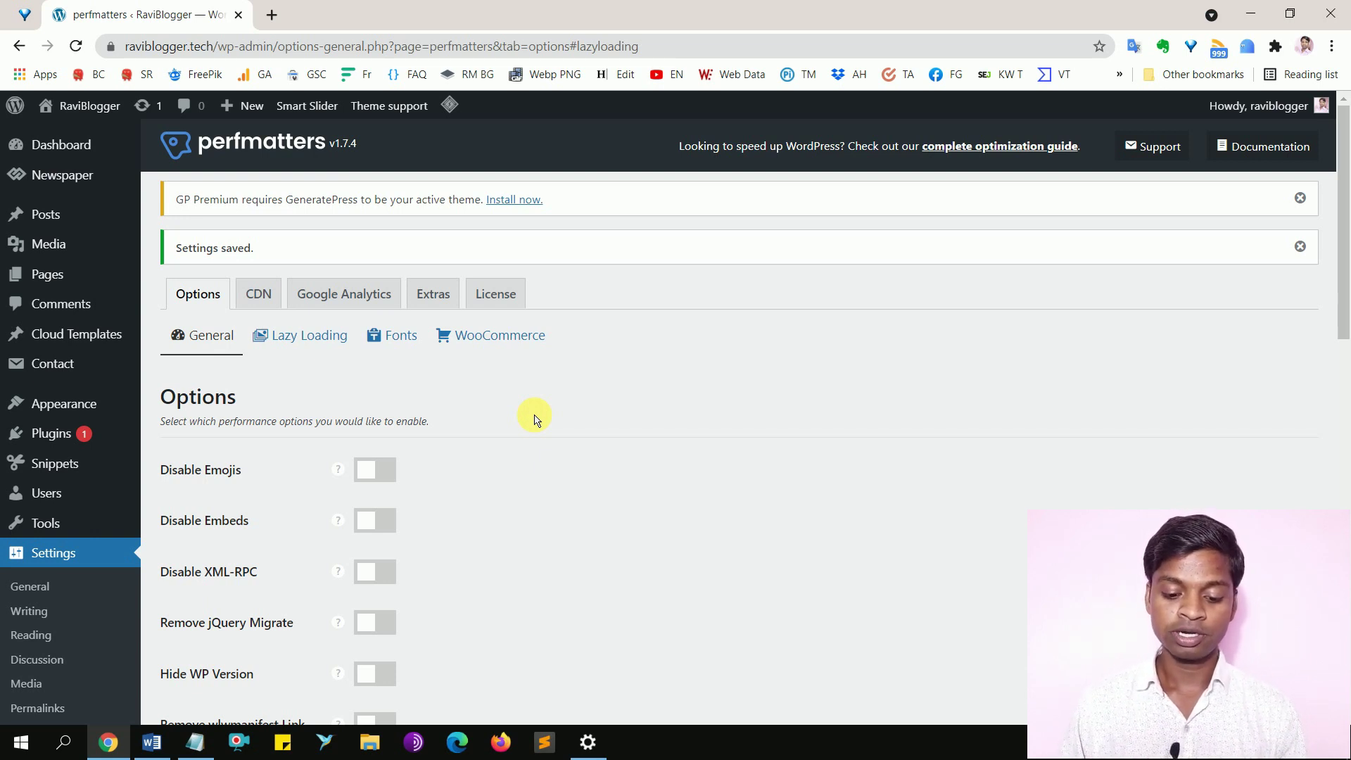
Enable YouTube Preview Thumbnails in the Perfmatters lazy loading options and save the changes
click(320, 343)
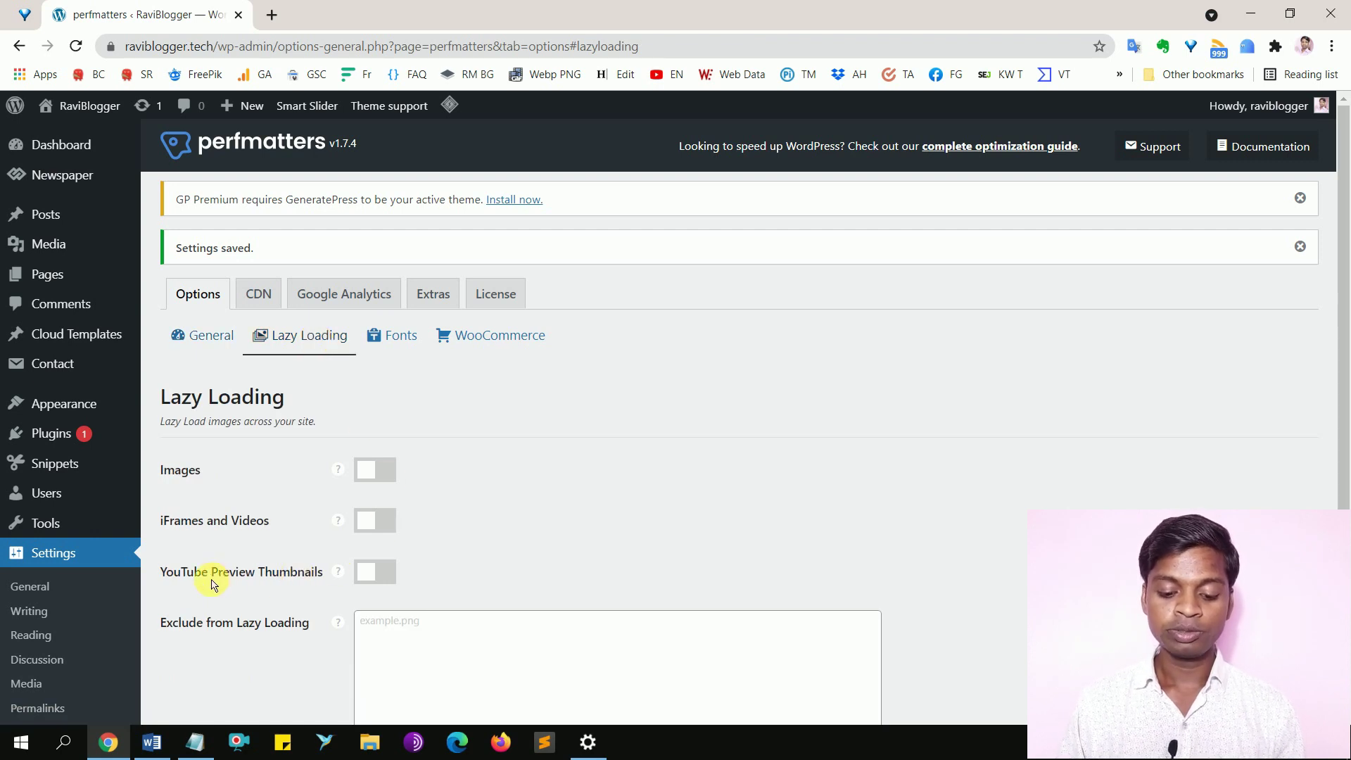
click(379, 576)
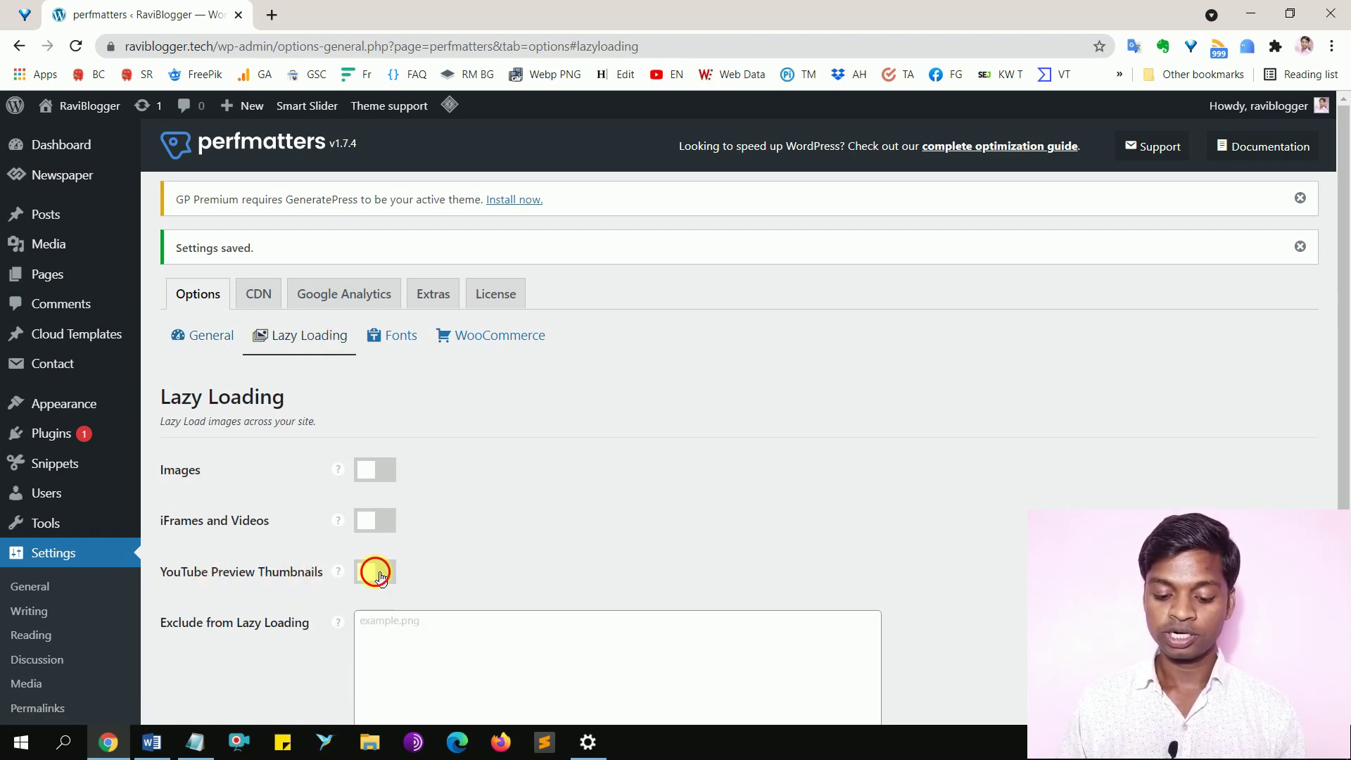
scroll(493, 567, down, 2)
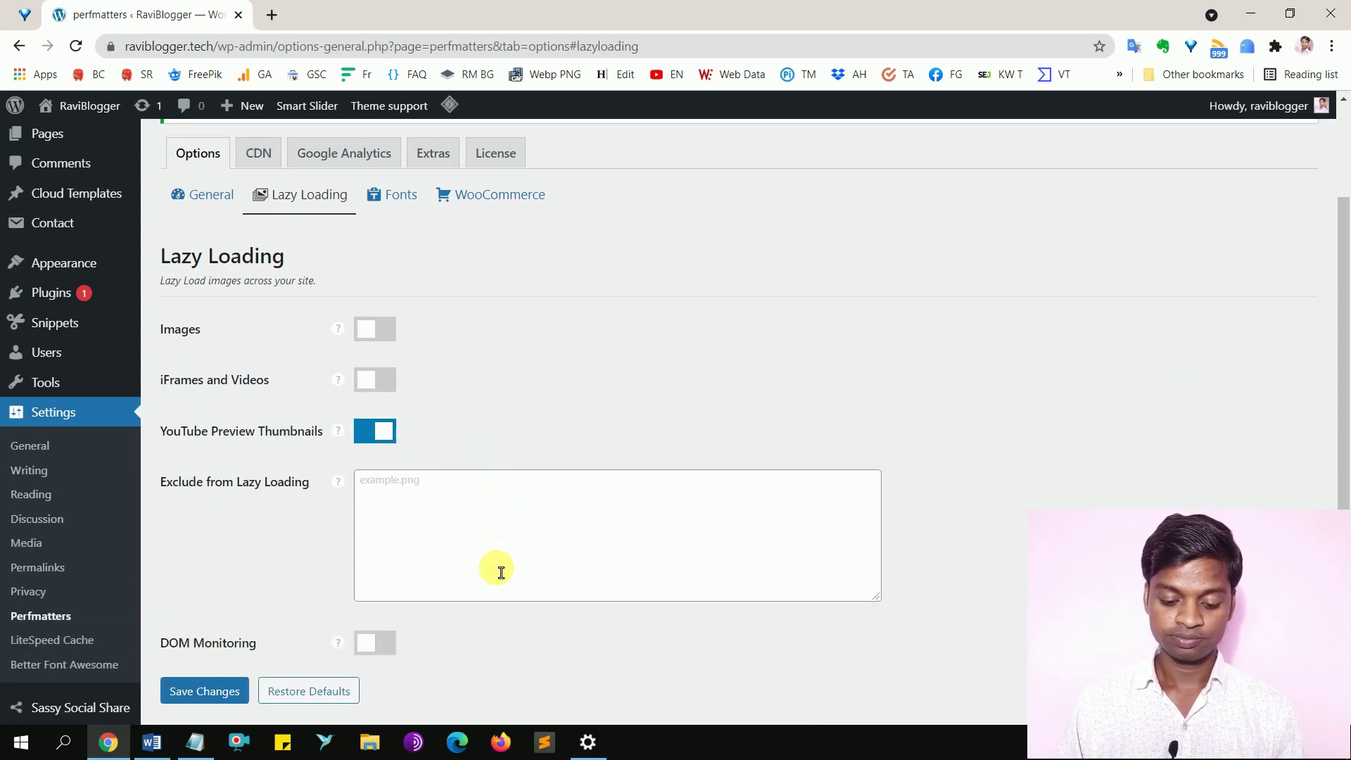
scroll(501, 572, down, 2)
click(208, 585)
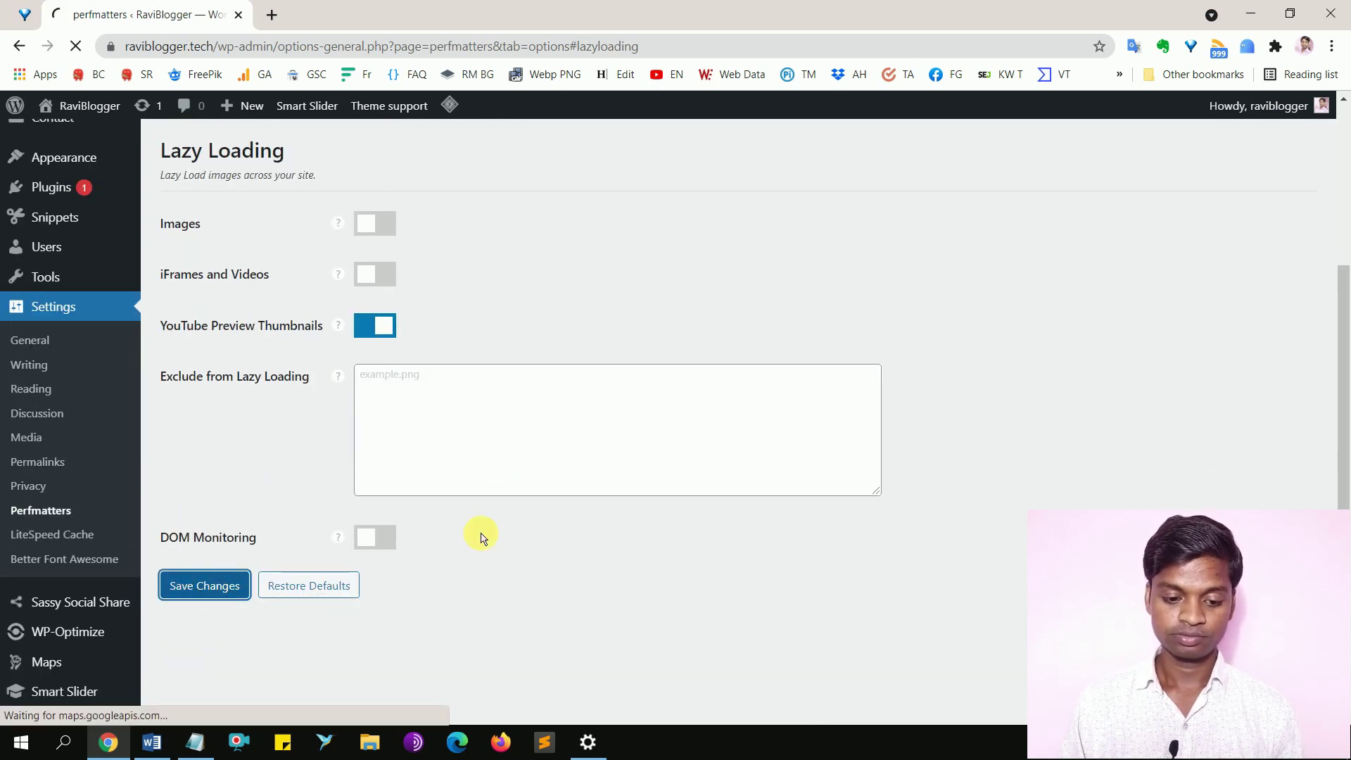
scroll(481, 538, up, 2)
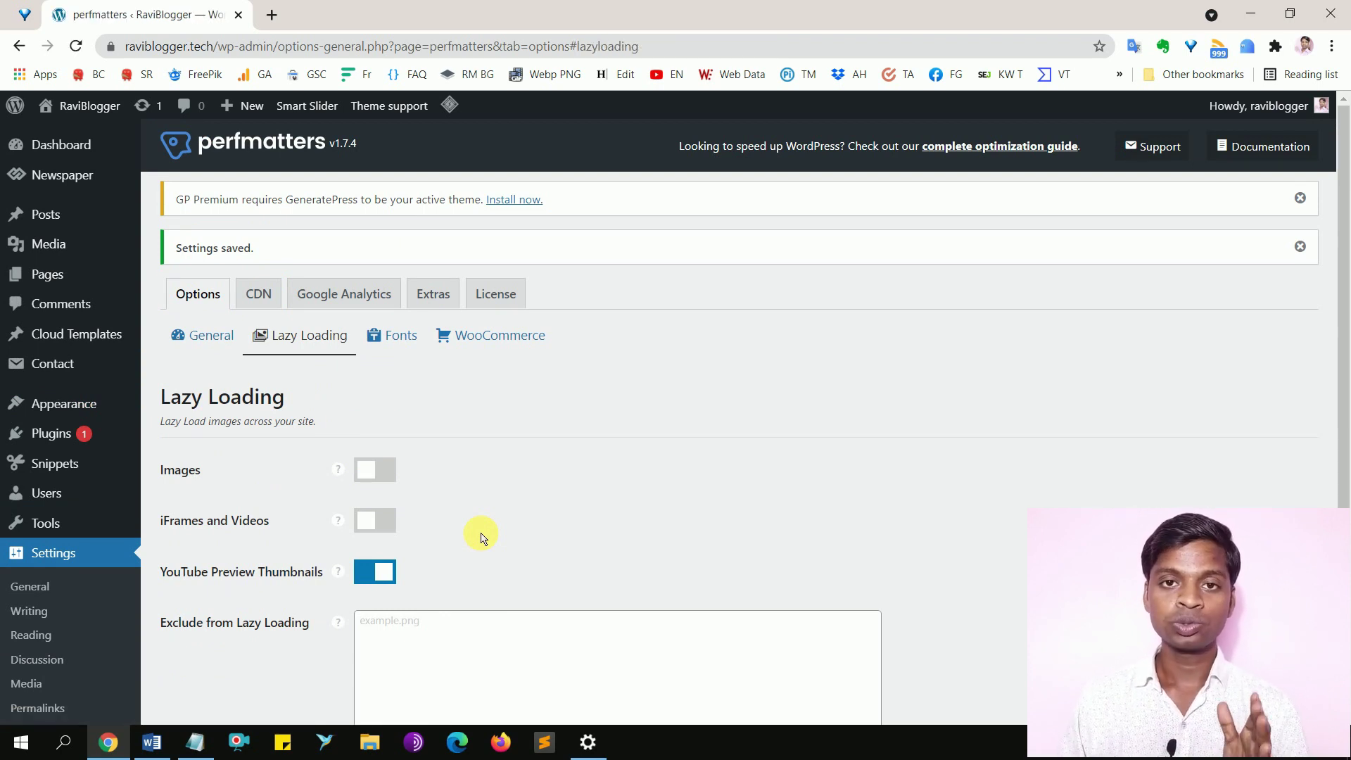
Enable Local Analytics in the Perfmatters Google Analytics settings and fill in the site's tracking ID
click(372, 298)
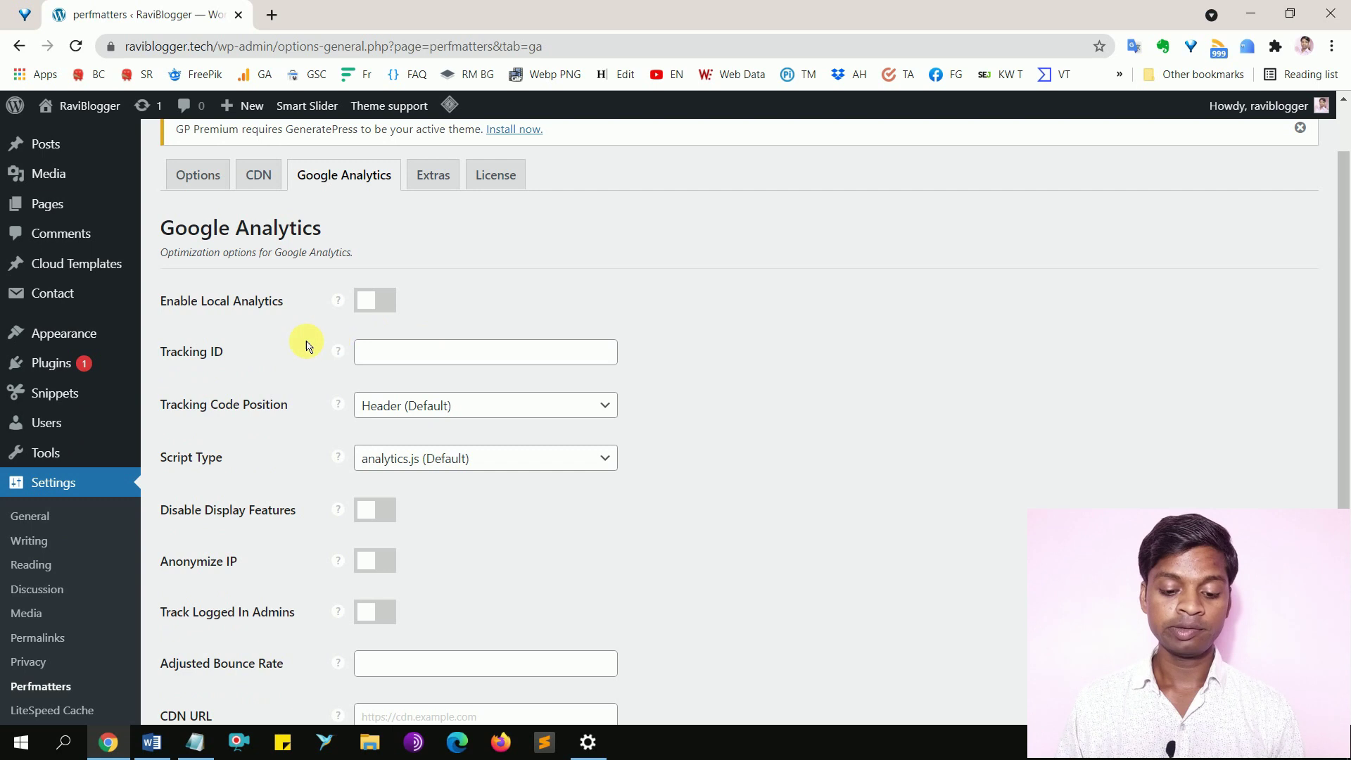
click(387, 306)
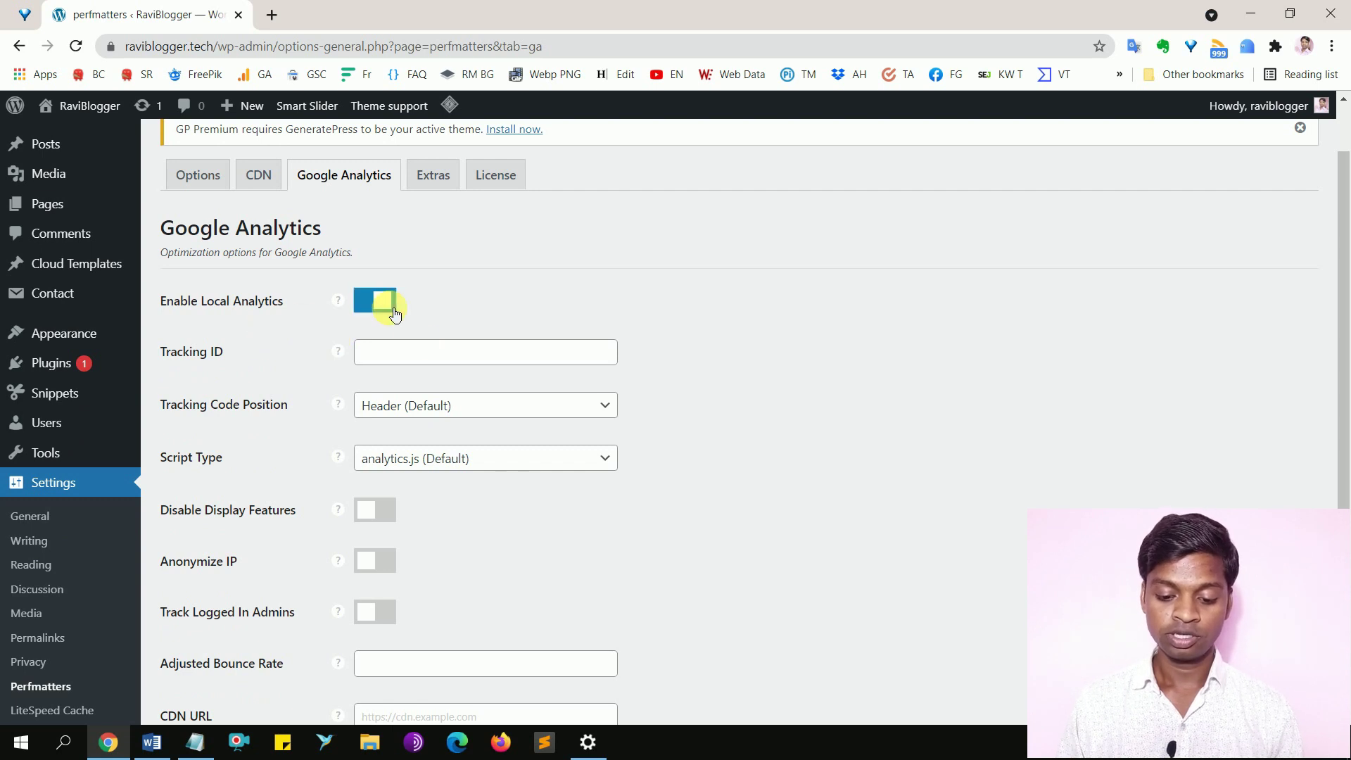
click(440, 366)
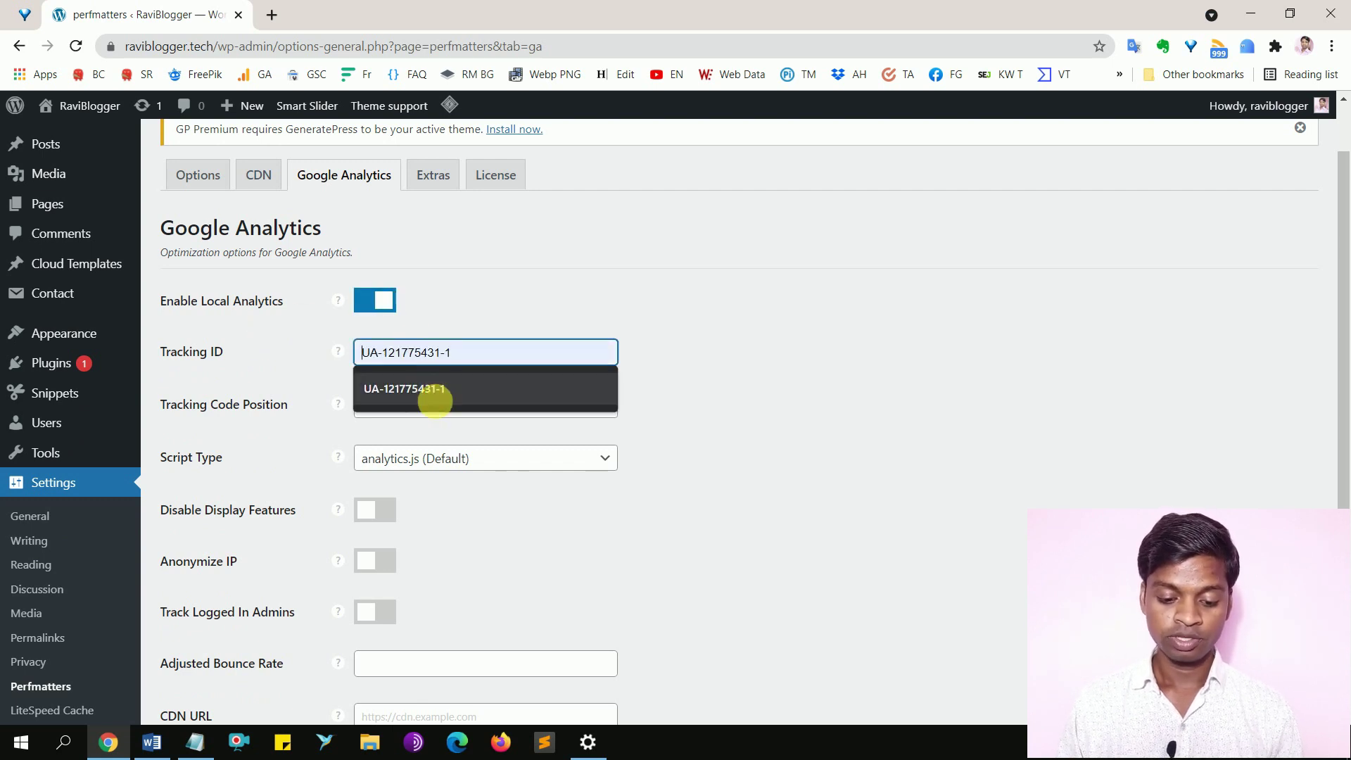
click(437, 388)
Set the tracking code position to Footer and the script type to Minimal, and save the analytics settings
click(425, 408)
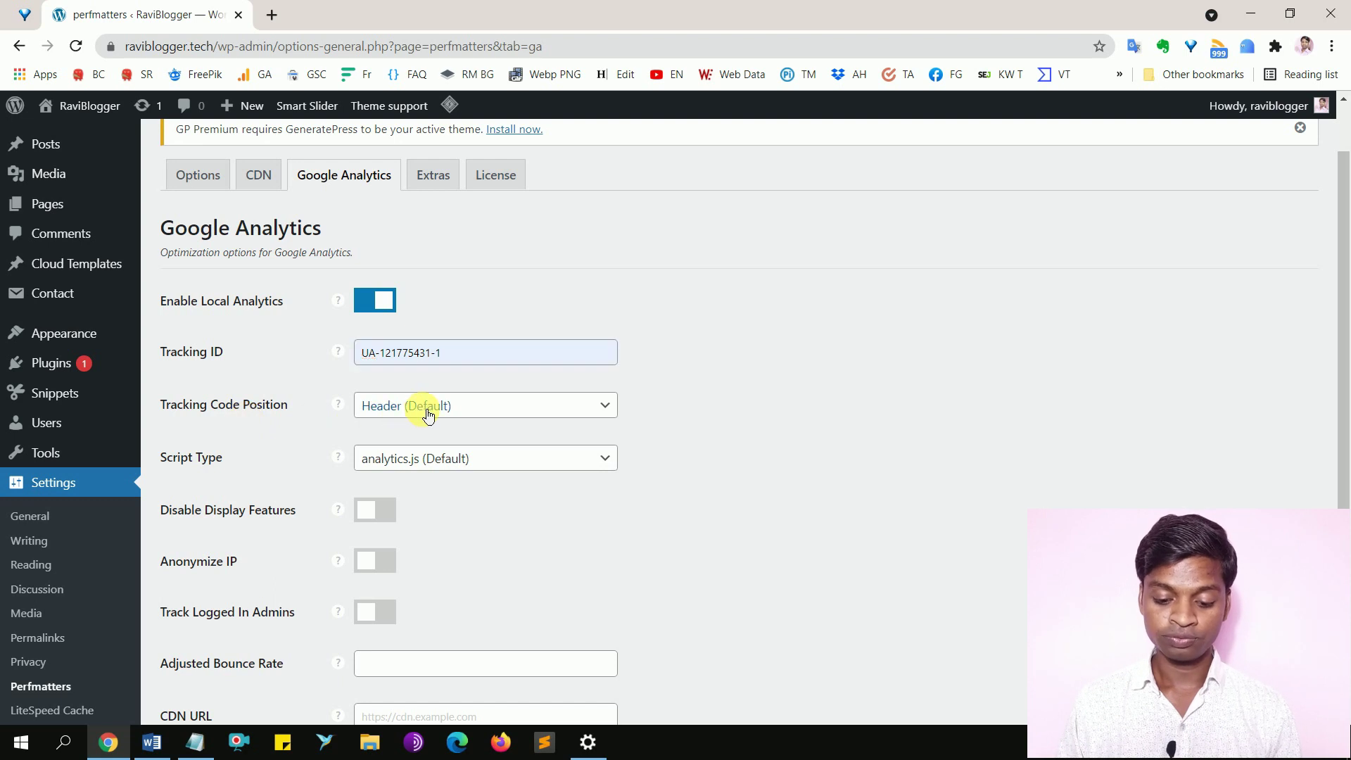
click(426, 451)
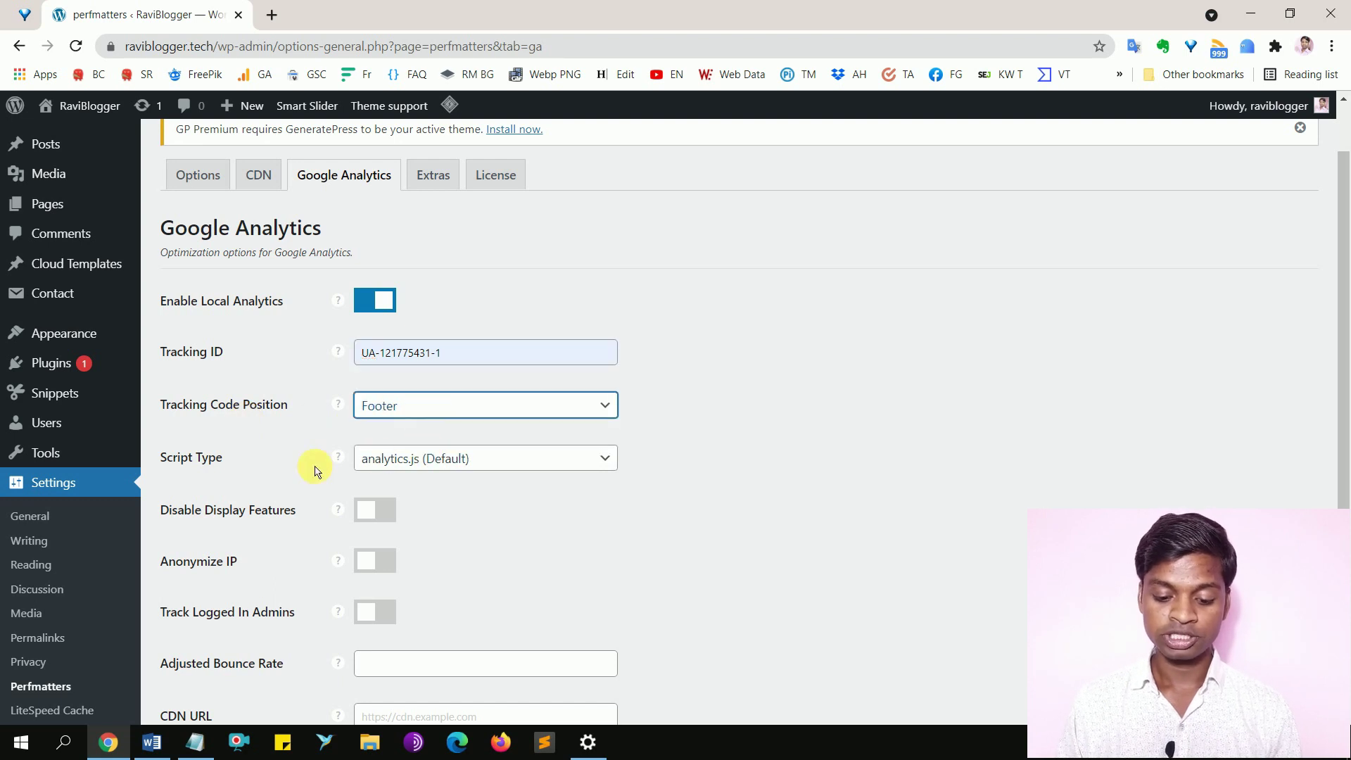
click(403, 459)
click(417, 533)
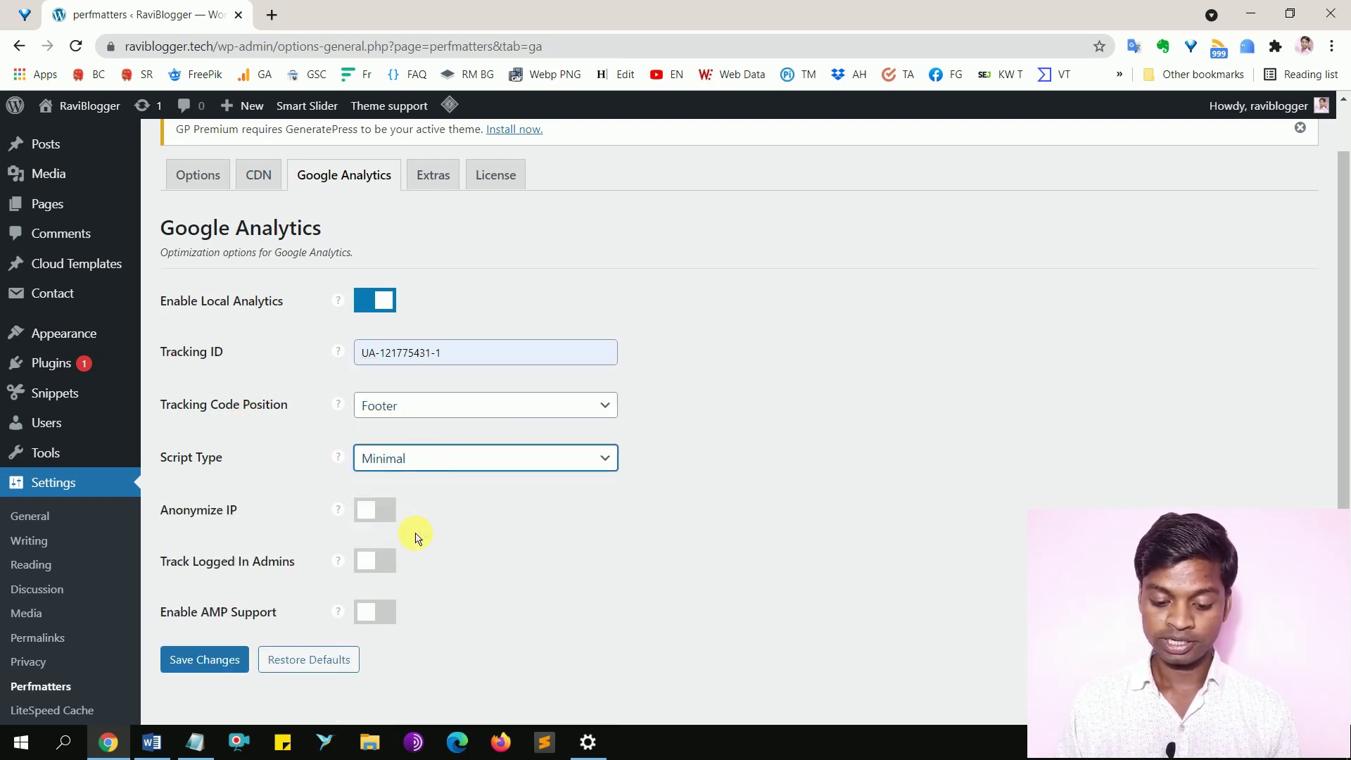
click(215, 646)
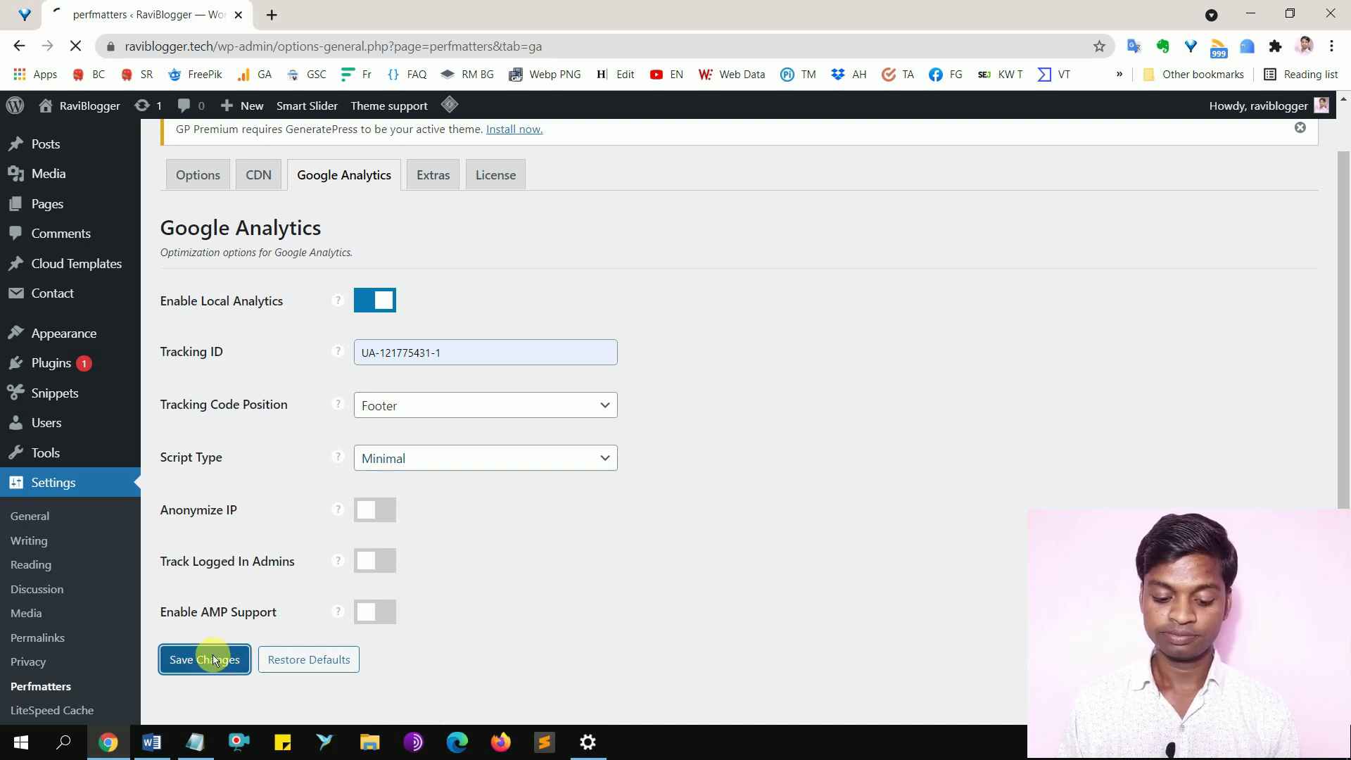
Add adsbygoogle.js from Notepad as a new line in the Delay Javascript list of the Perfmatters asset settings
click(434, 295)
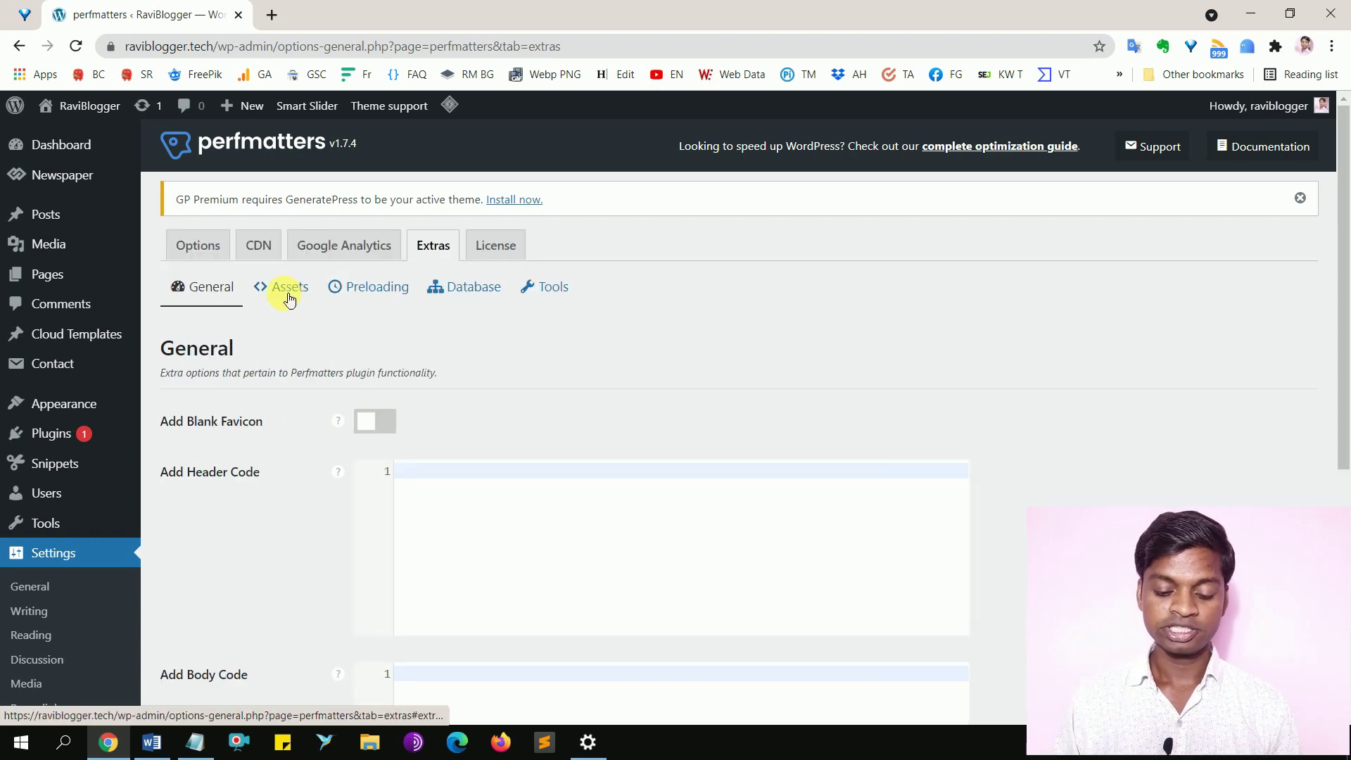
click(289, 299)
scroll(485, 372, down, 3)
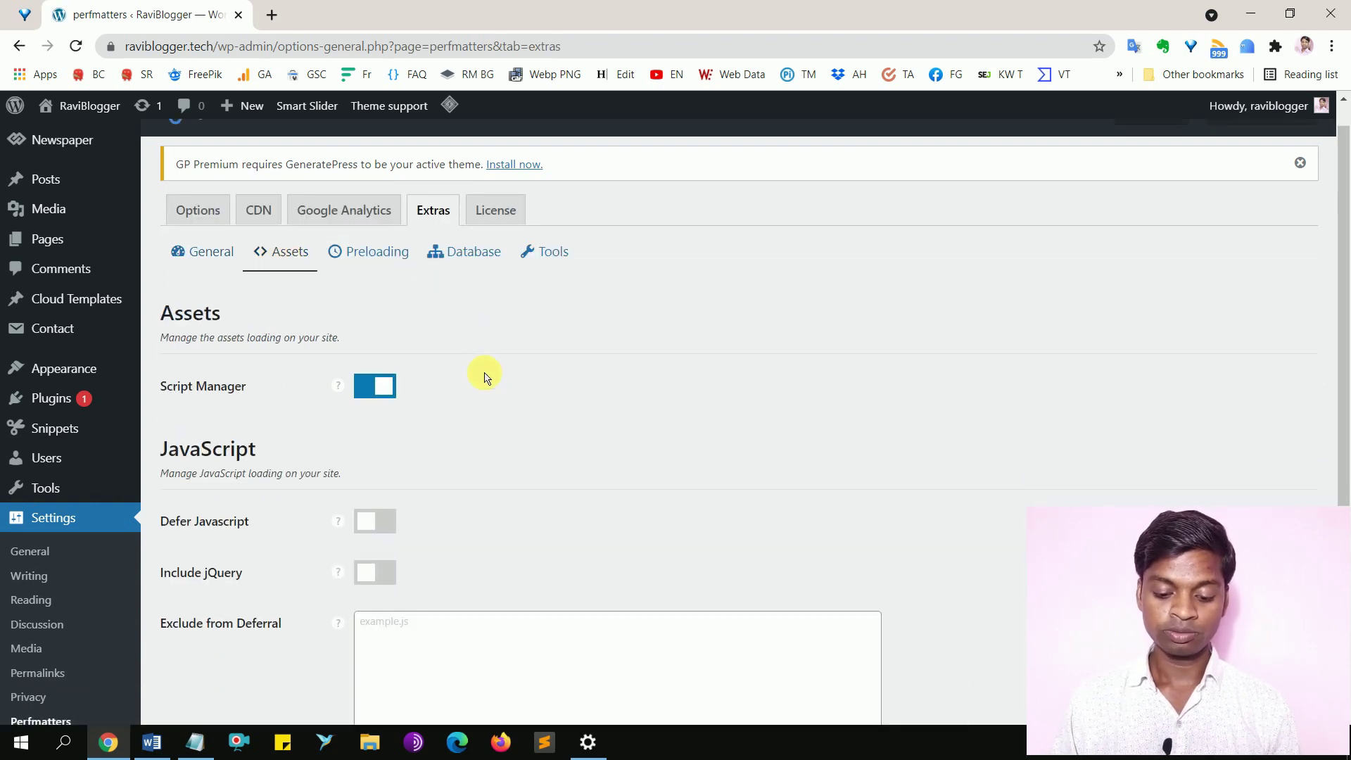
scroll(484, 372, down, 2)
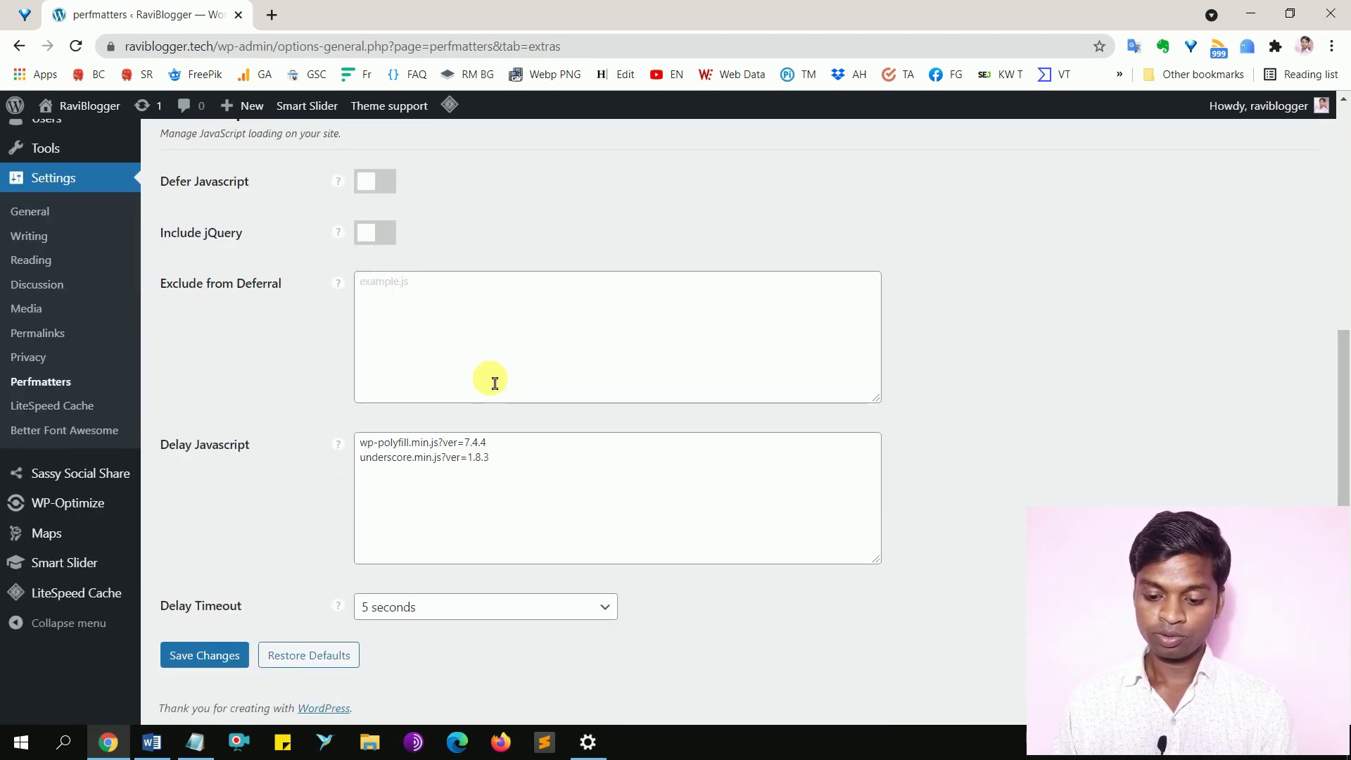
key(alt+Tab)
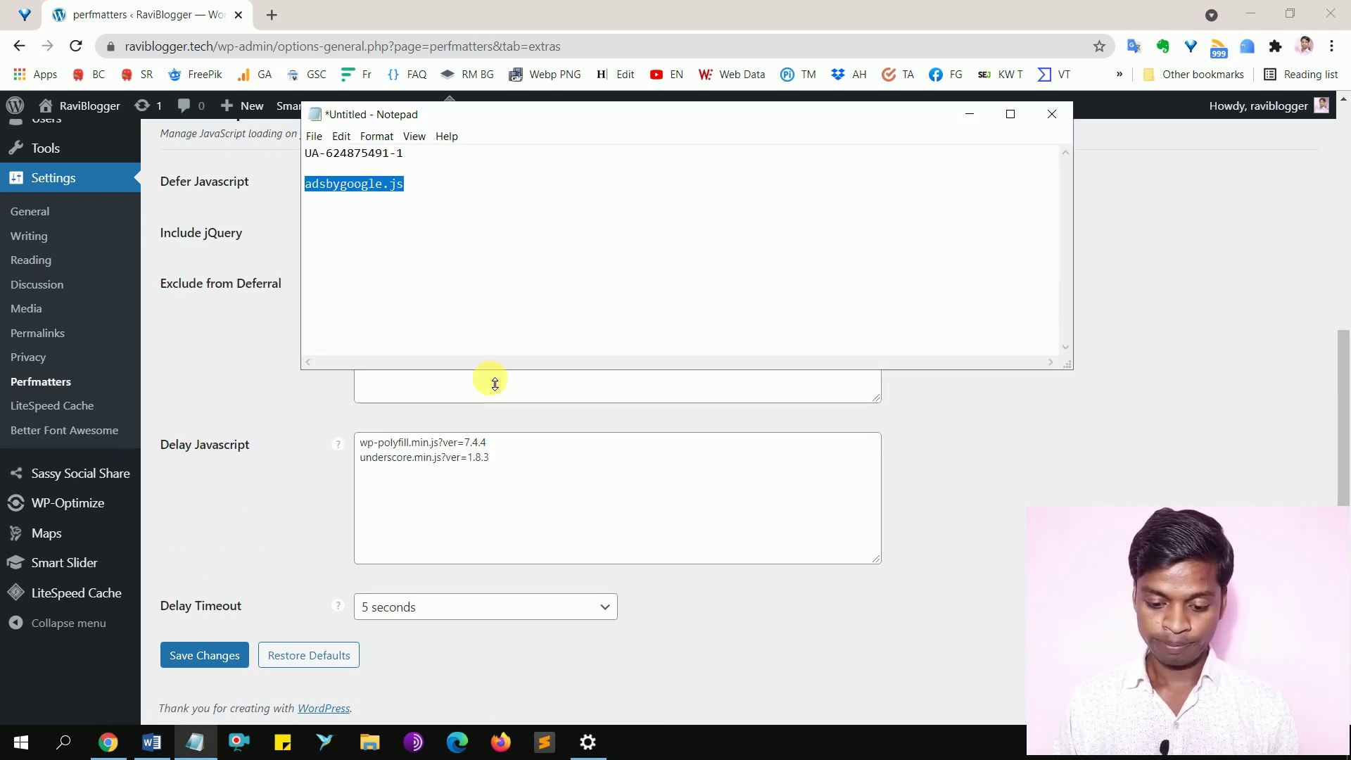
click(480, 498)
click(480, 498)
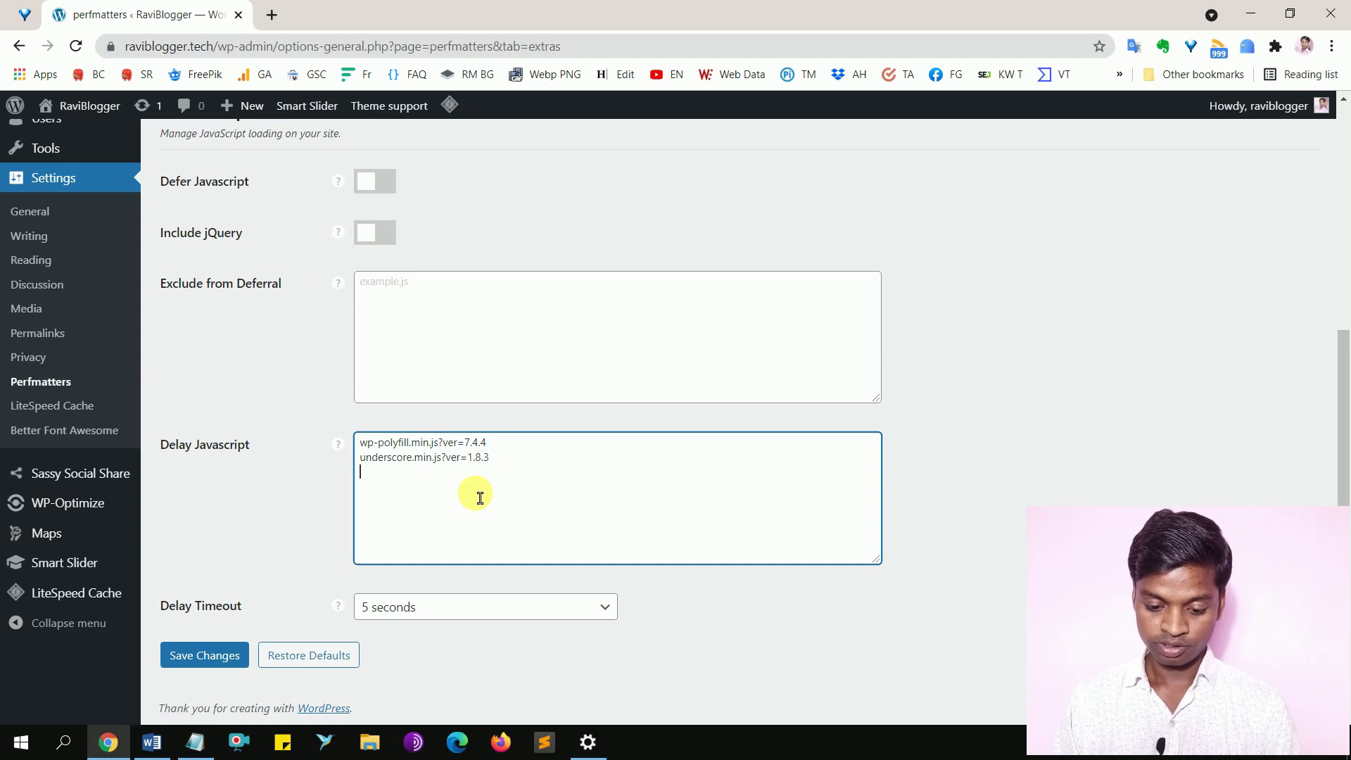
text(adsbygoogle.js)
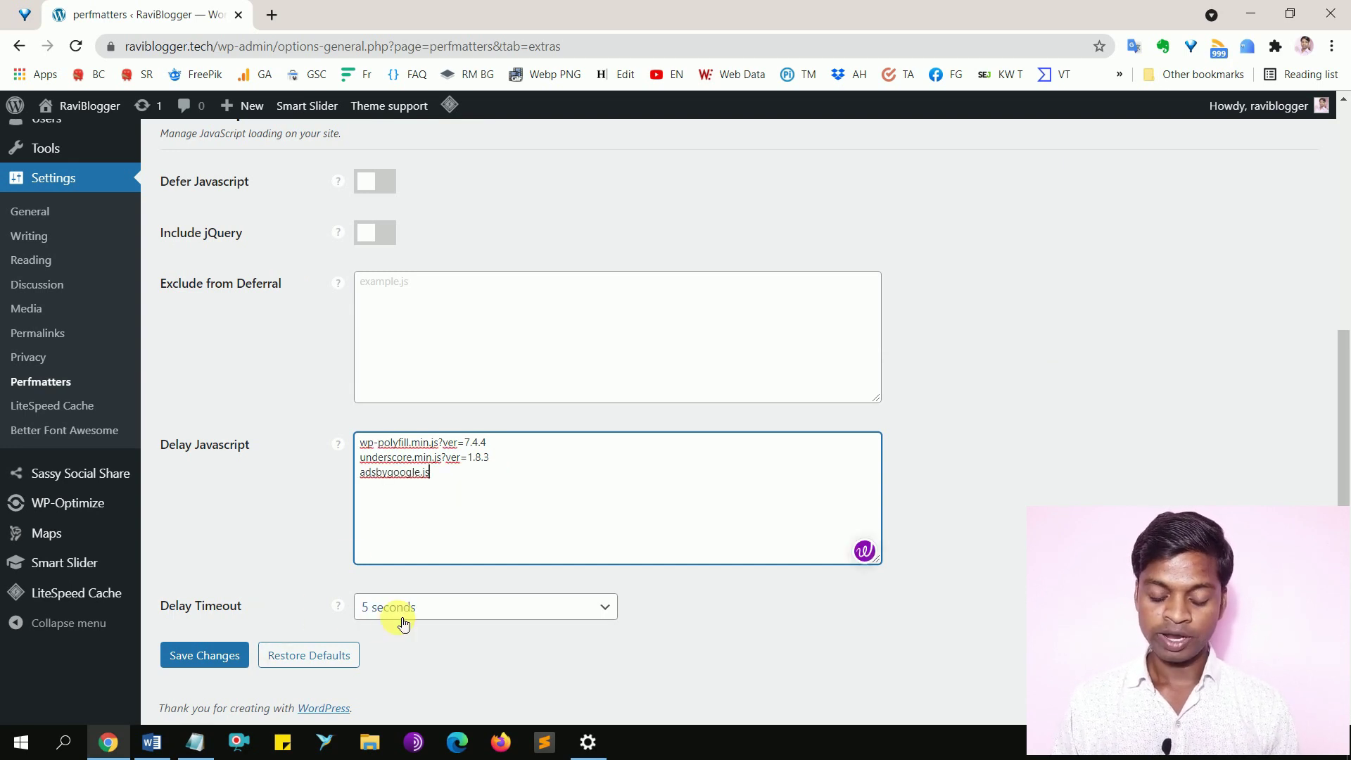
Save the Perfmatters asset settings with the updated Delay Javascript list
click(225, 661)
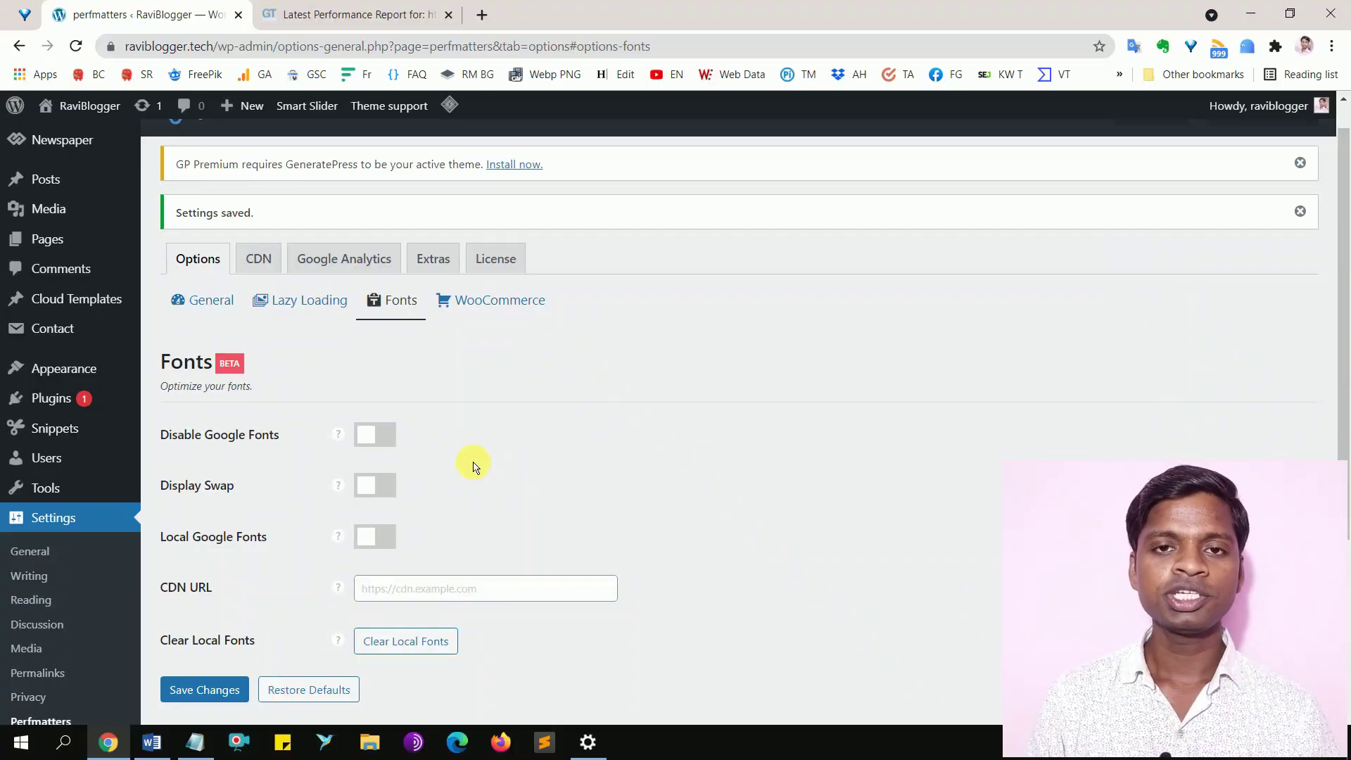
Try the Disable Google Fonts option in Perfmatters and filter the GTmetrix waterfall chart to font requests
click(387, 436)
click(224, 483)
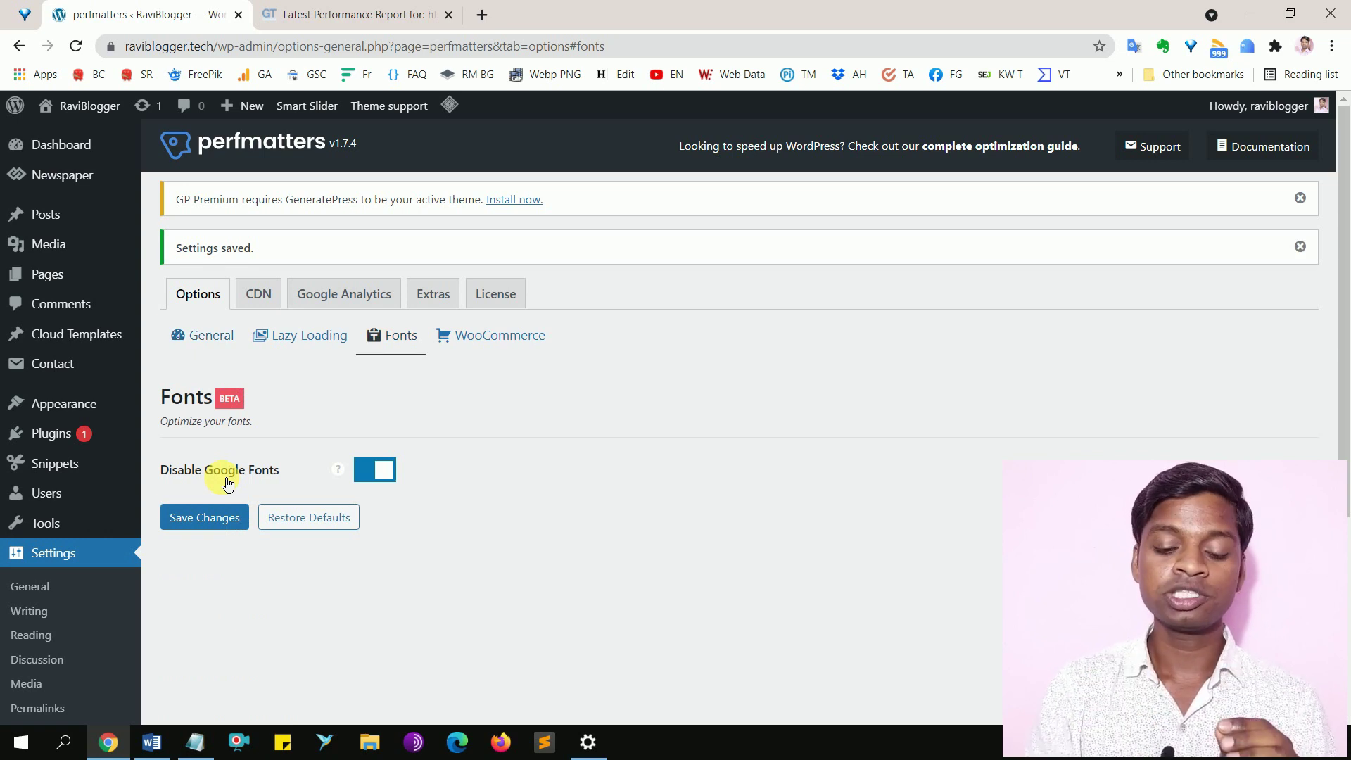
click(366, 15)
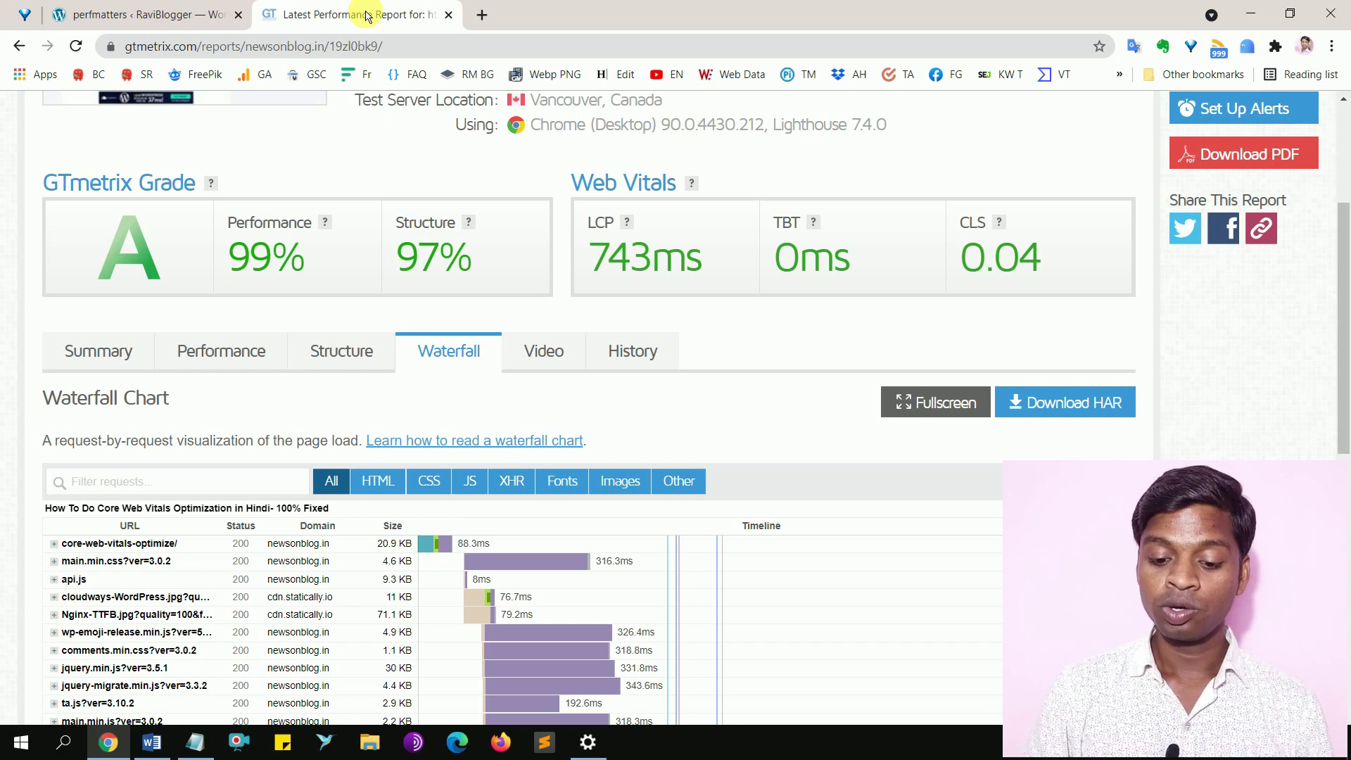
click(569, 483)
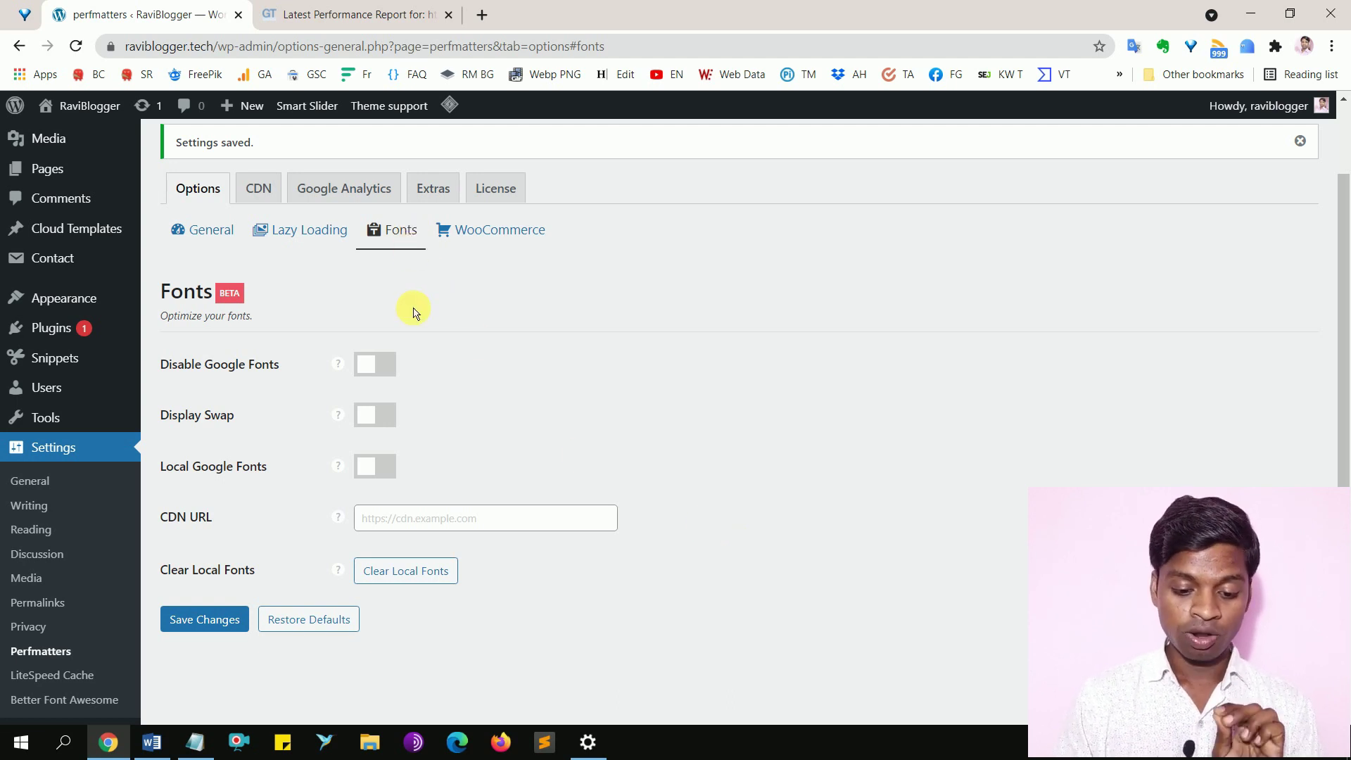
Enable Display Swap and Local Google Fonts in the Perfmatters font options and save the changes
click(381, 415)
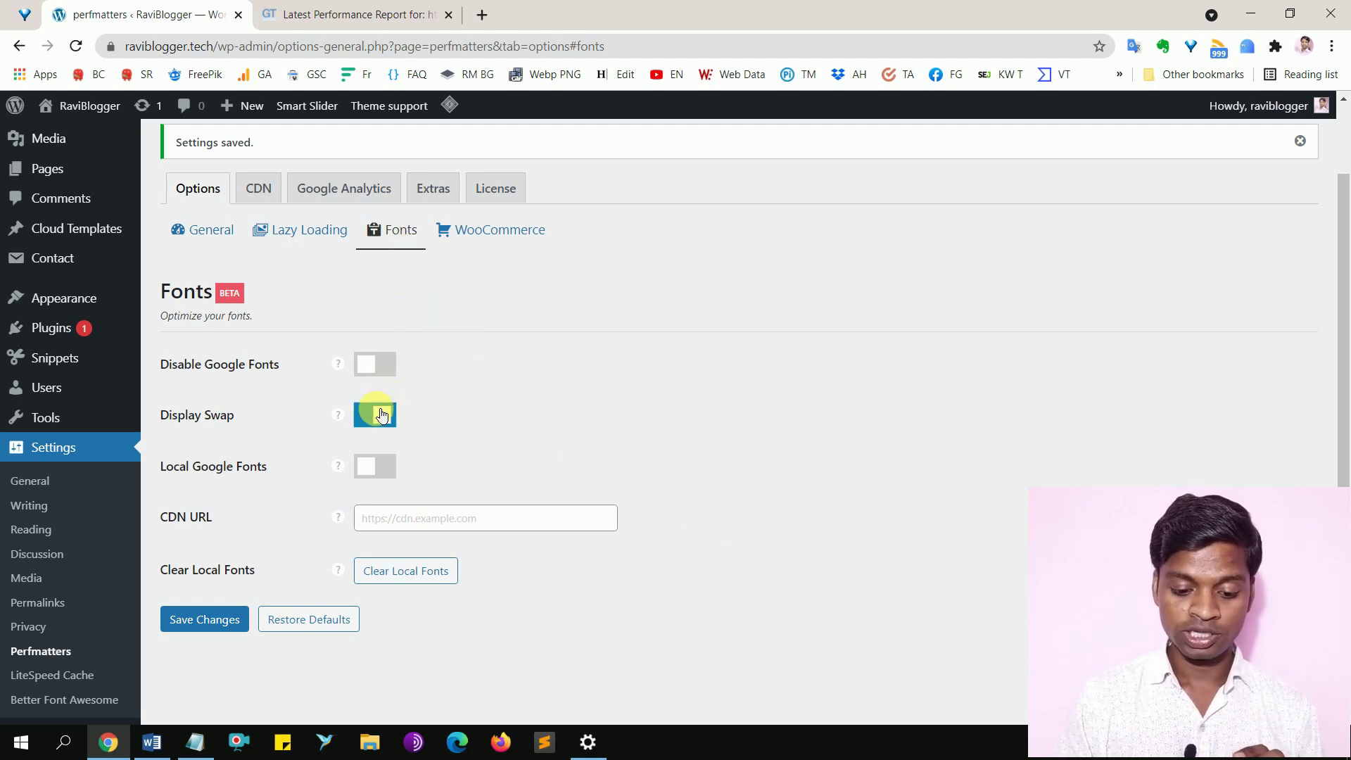
click(390, 473)
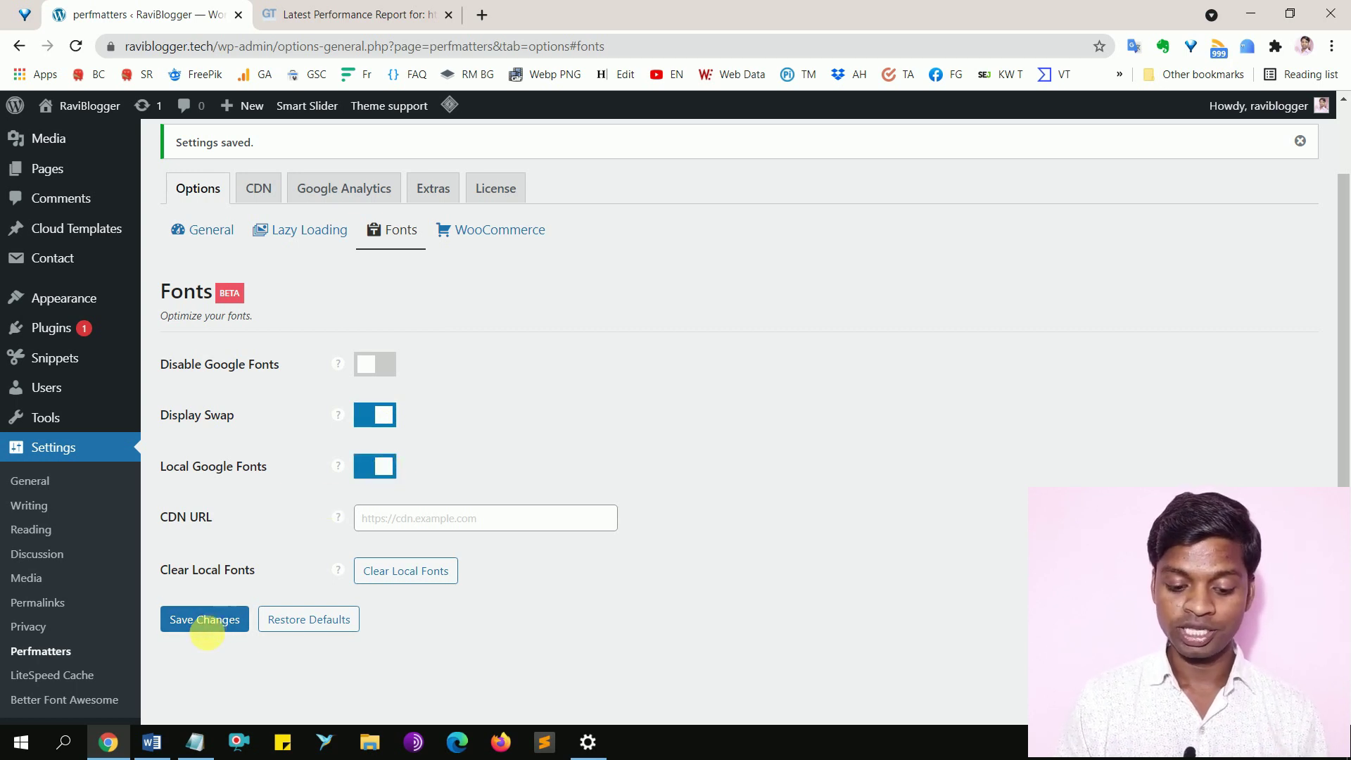
click(217, 619)
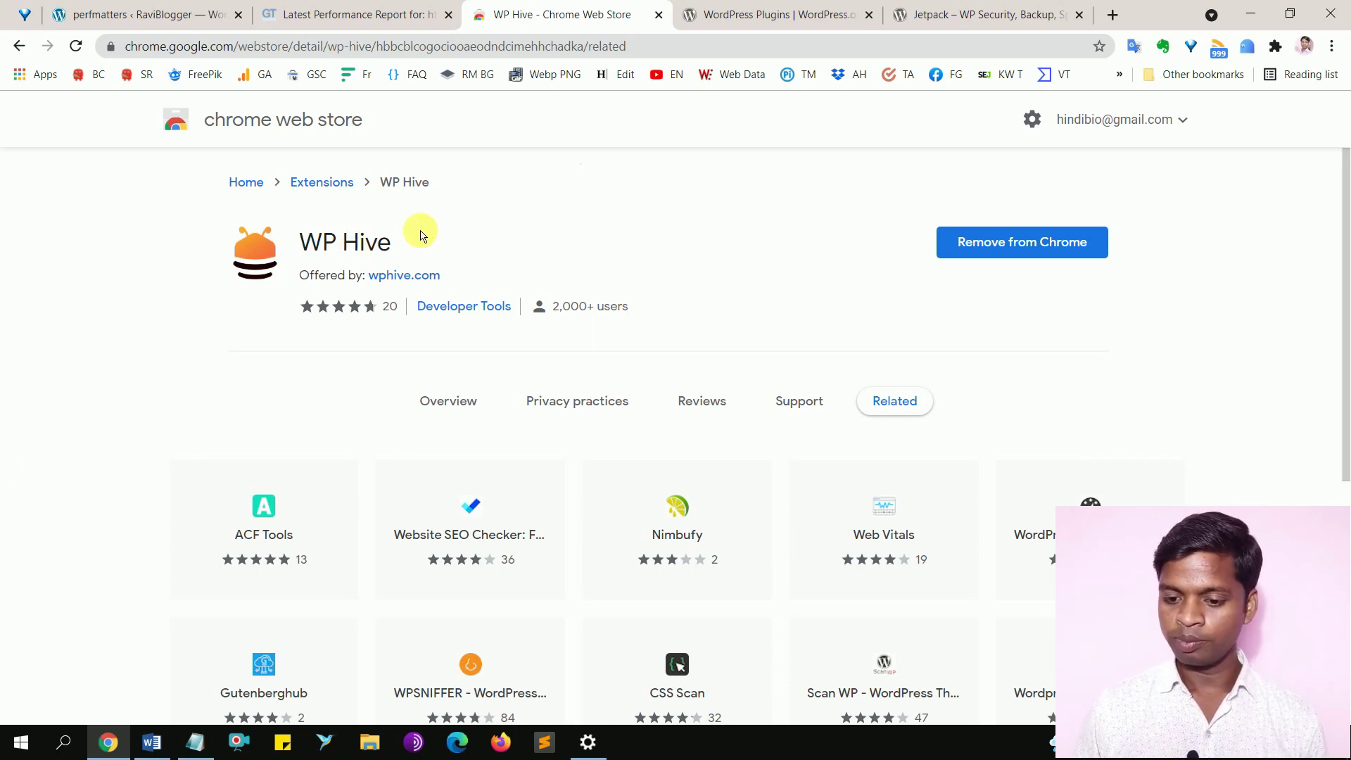
Search the WordPress.org plugin directory for rank-math and examine the WP Hive Insights of the Rank Math SEO plugin
click(798, 15)
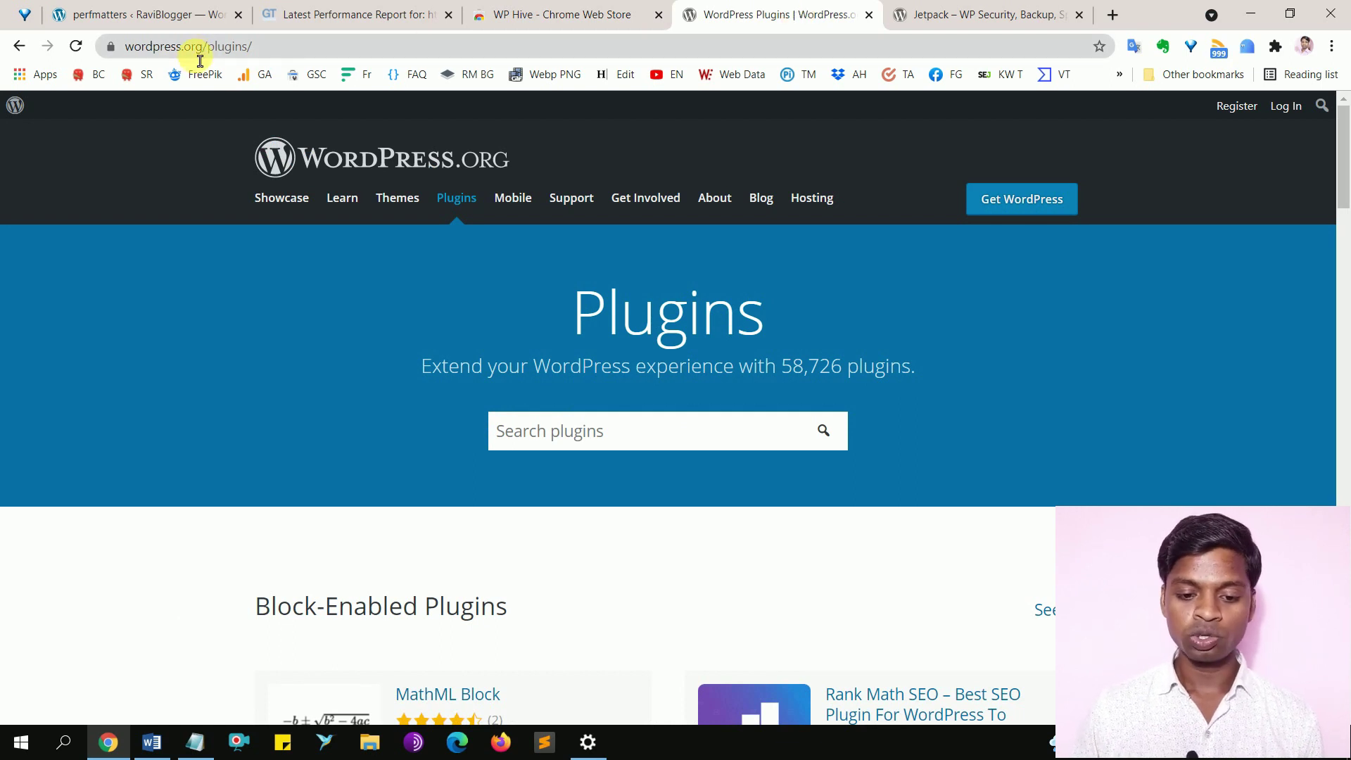
click(593, 437)
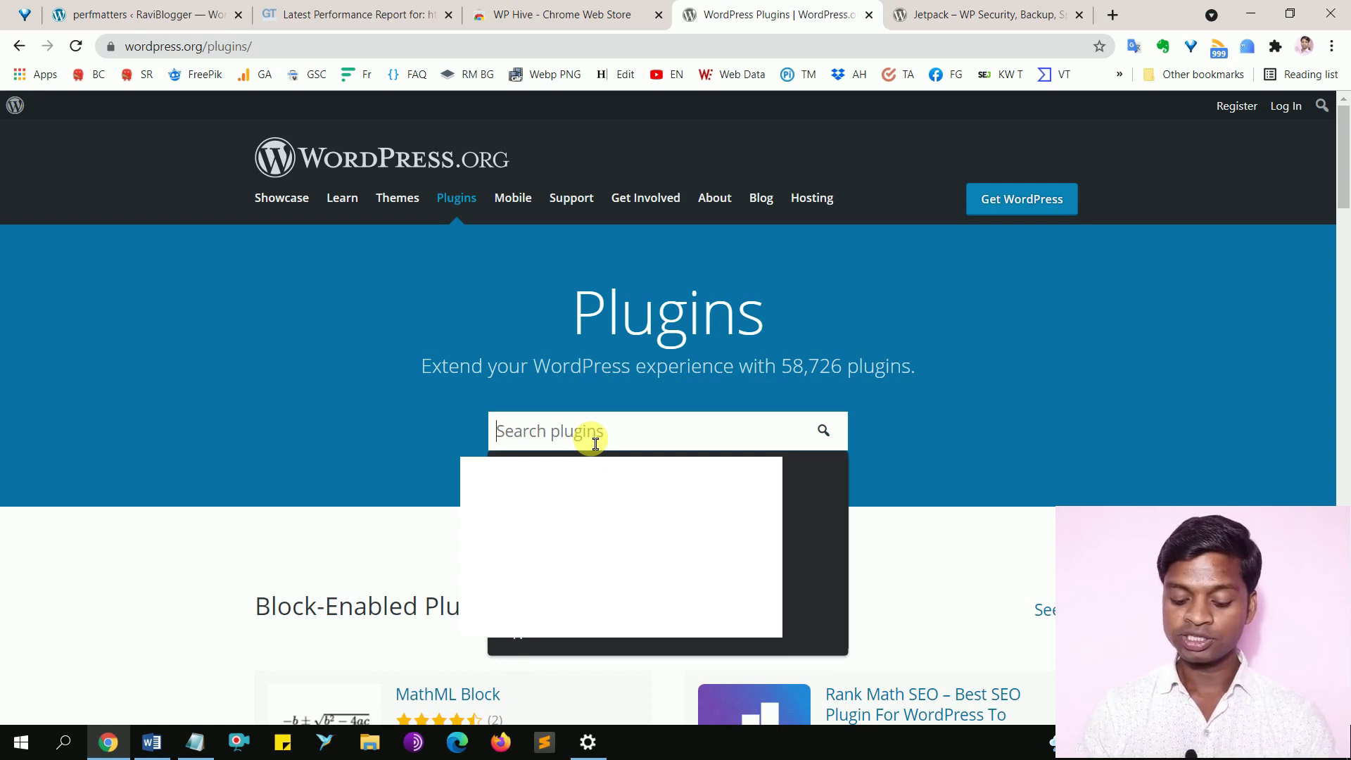
text(ran)
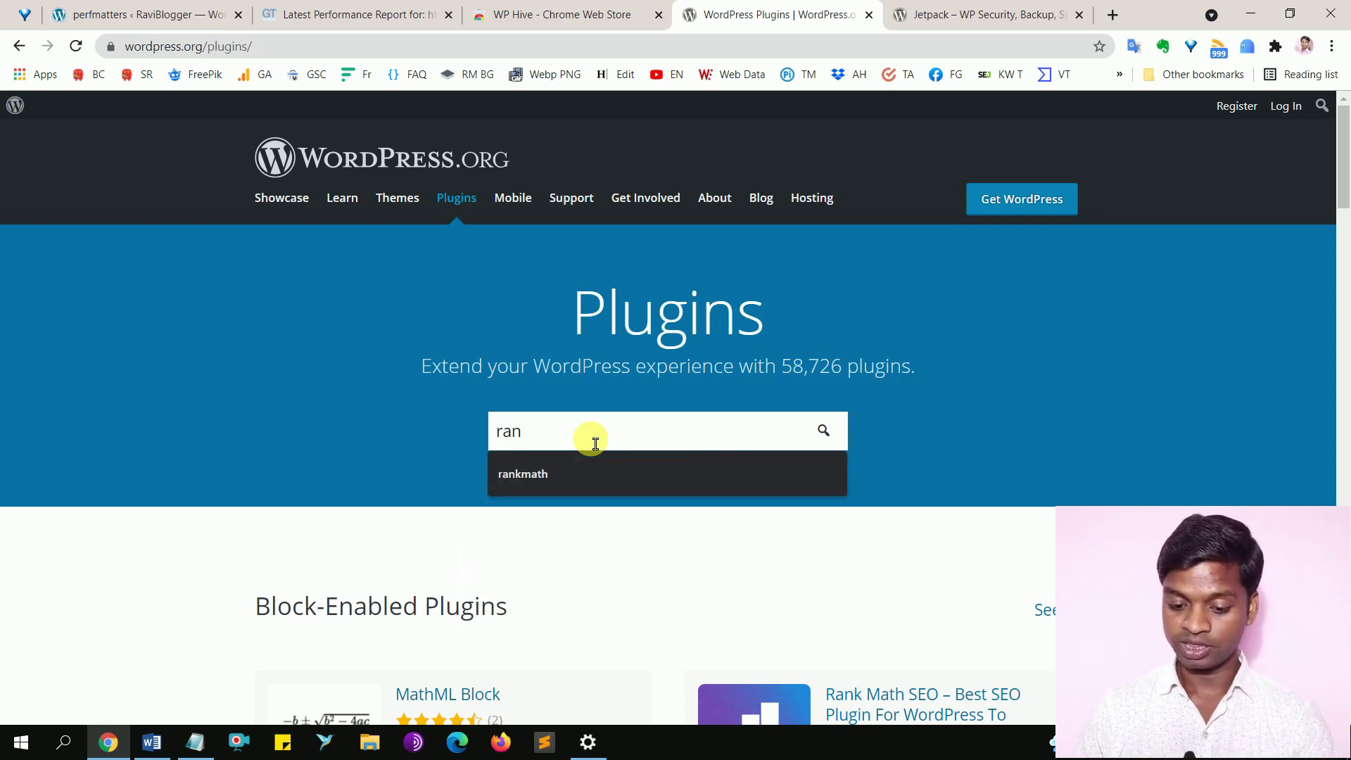
text(k-math)
key(Return)
click(481, 425)
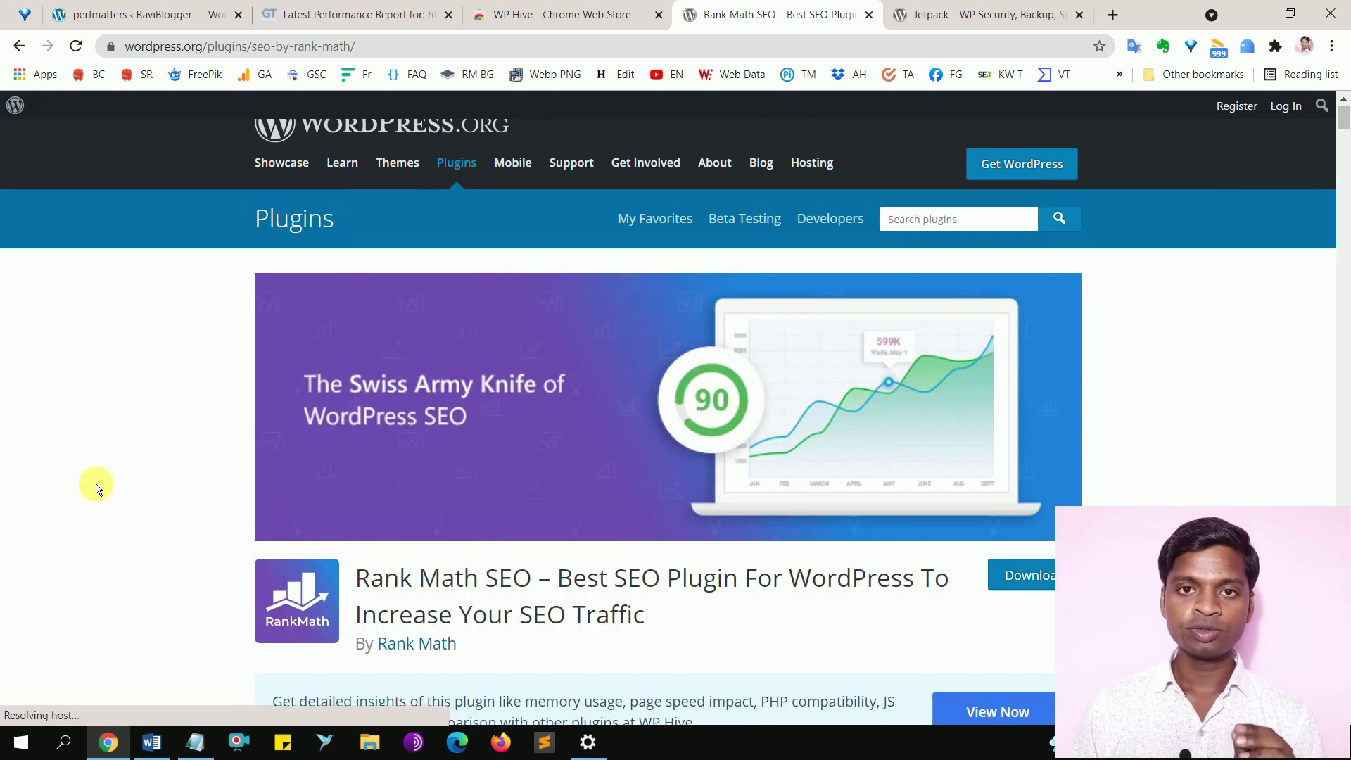
scroll(96, 489, down, 5)
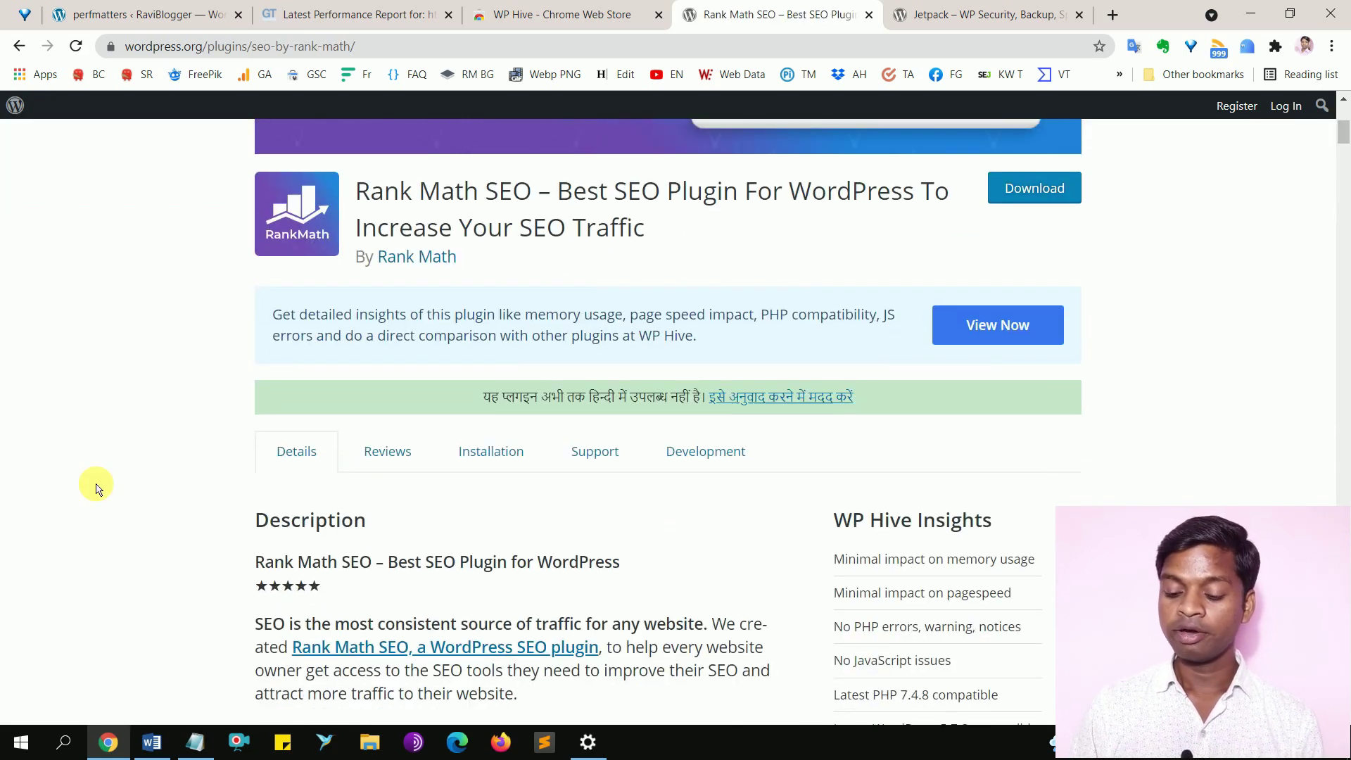
scroll(96, 489, down, 4)
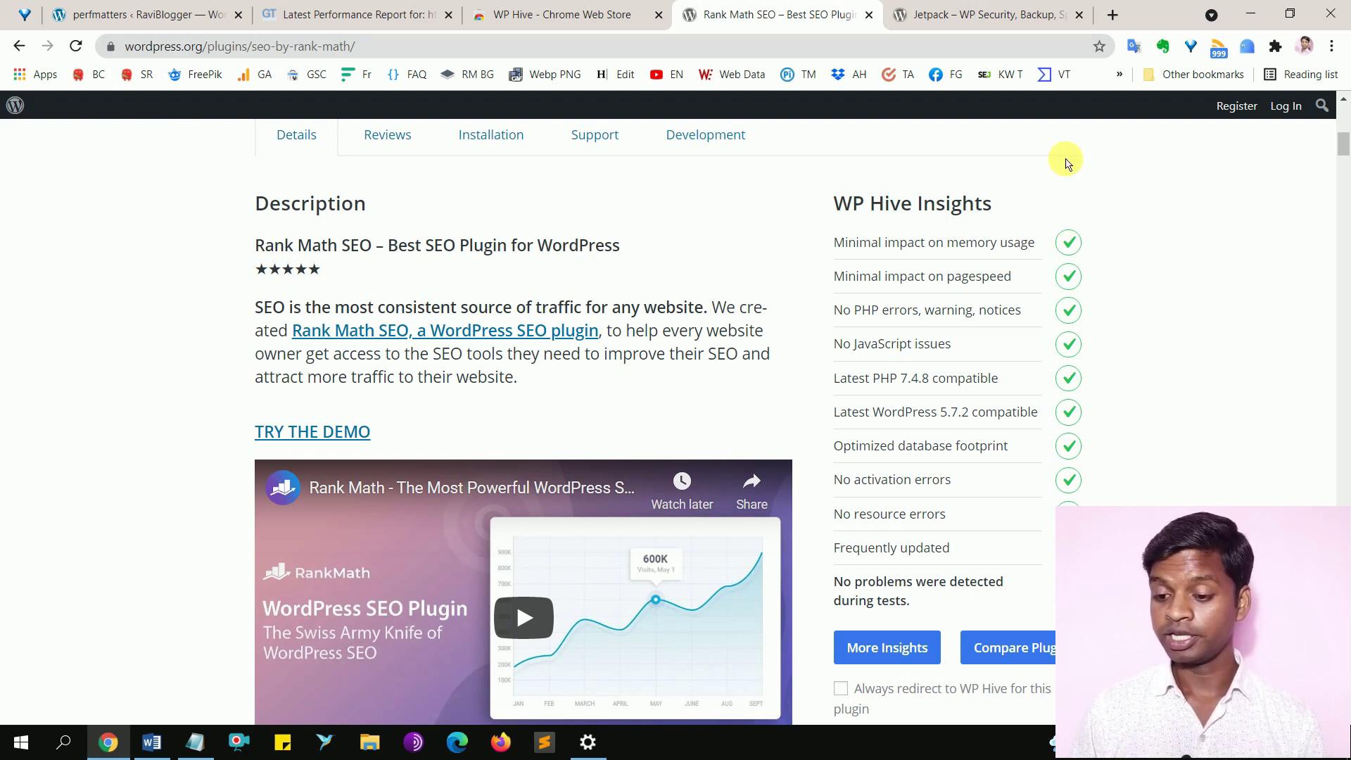
Examine the WP Hive Insights on the Jetpack plugin's WordPress.org page
click(999, 13)
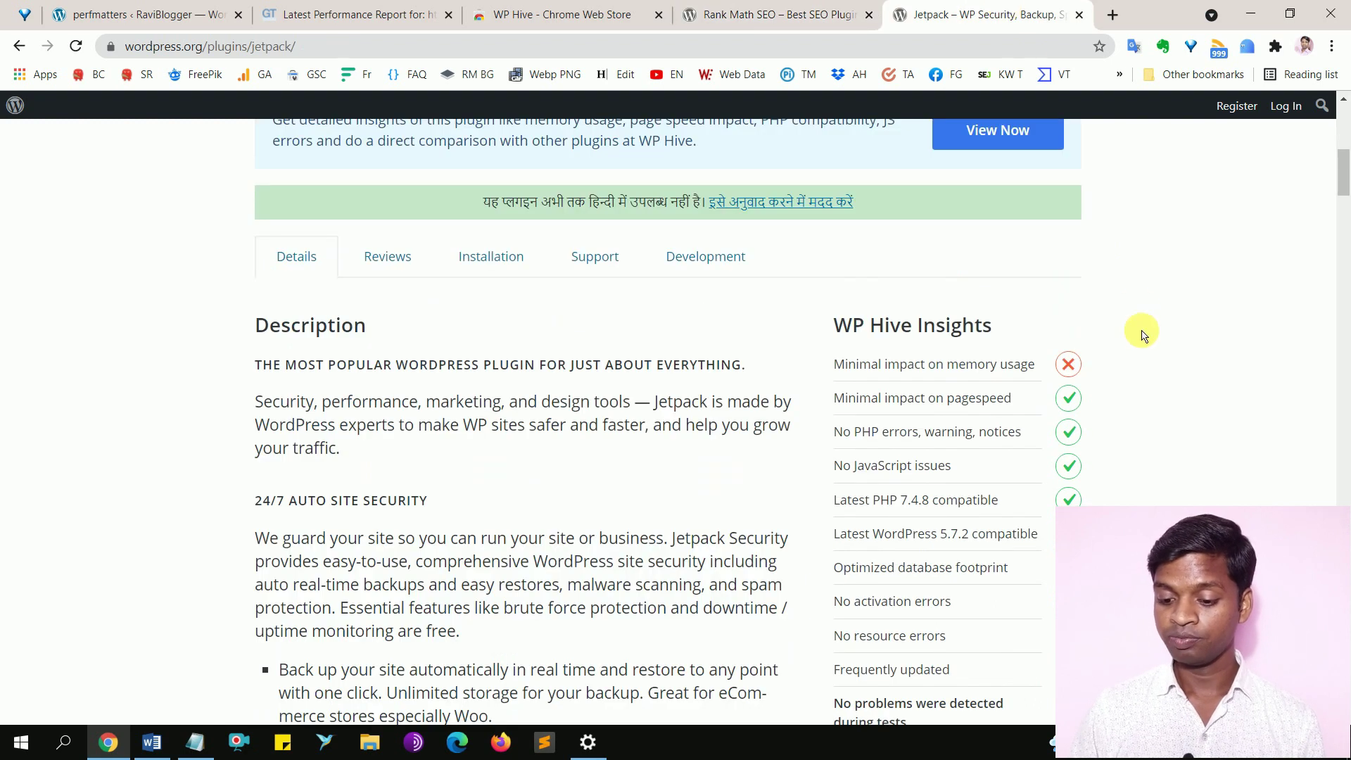
scroll(1141, 336, down, 1)
scroll(897, 328, up, 2)
scroll(899, 333, up, 1)
scroll(900, 335, down, 3)
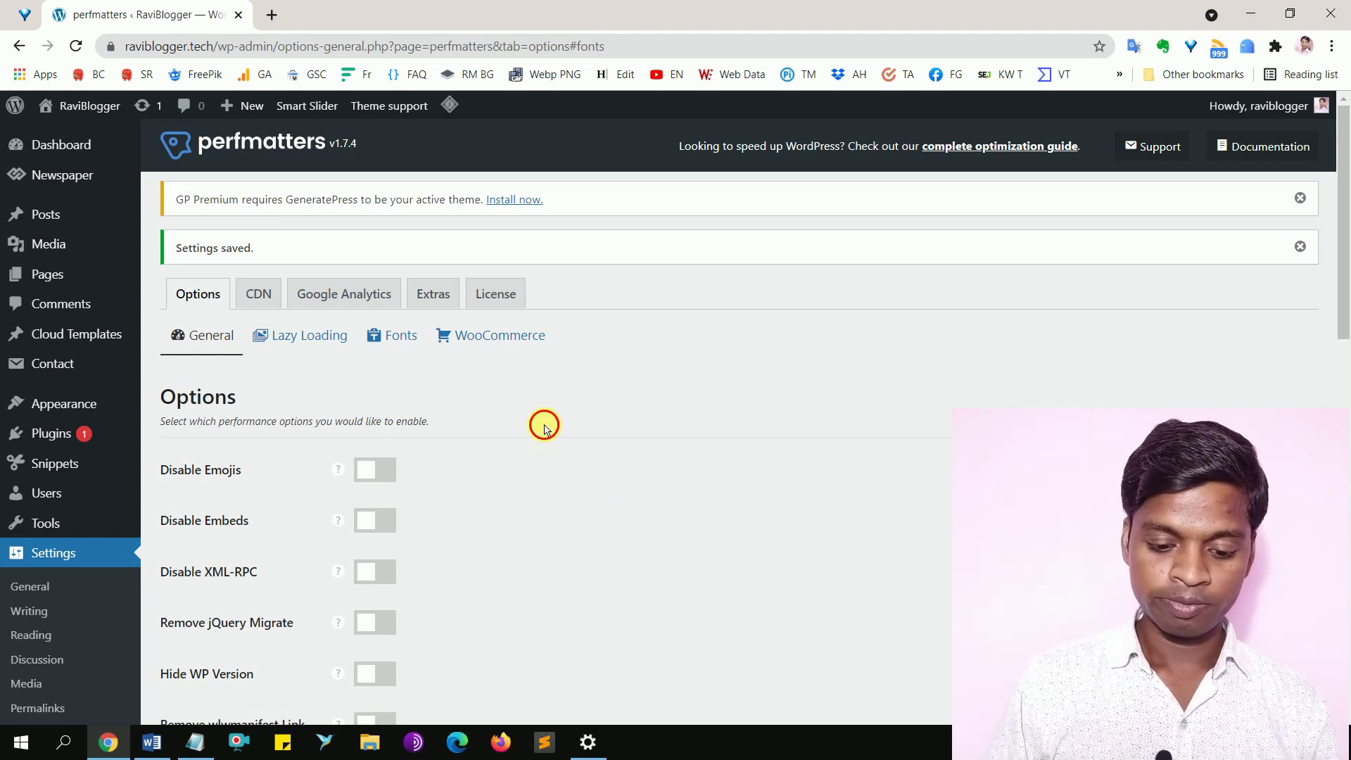
Enable Disable Emojis, Disable Embeds and Disable XML-RPC in the Perfmatters general options
scroll(546, 427, down, 1)
scroll(546, 427, down, 1)
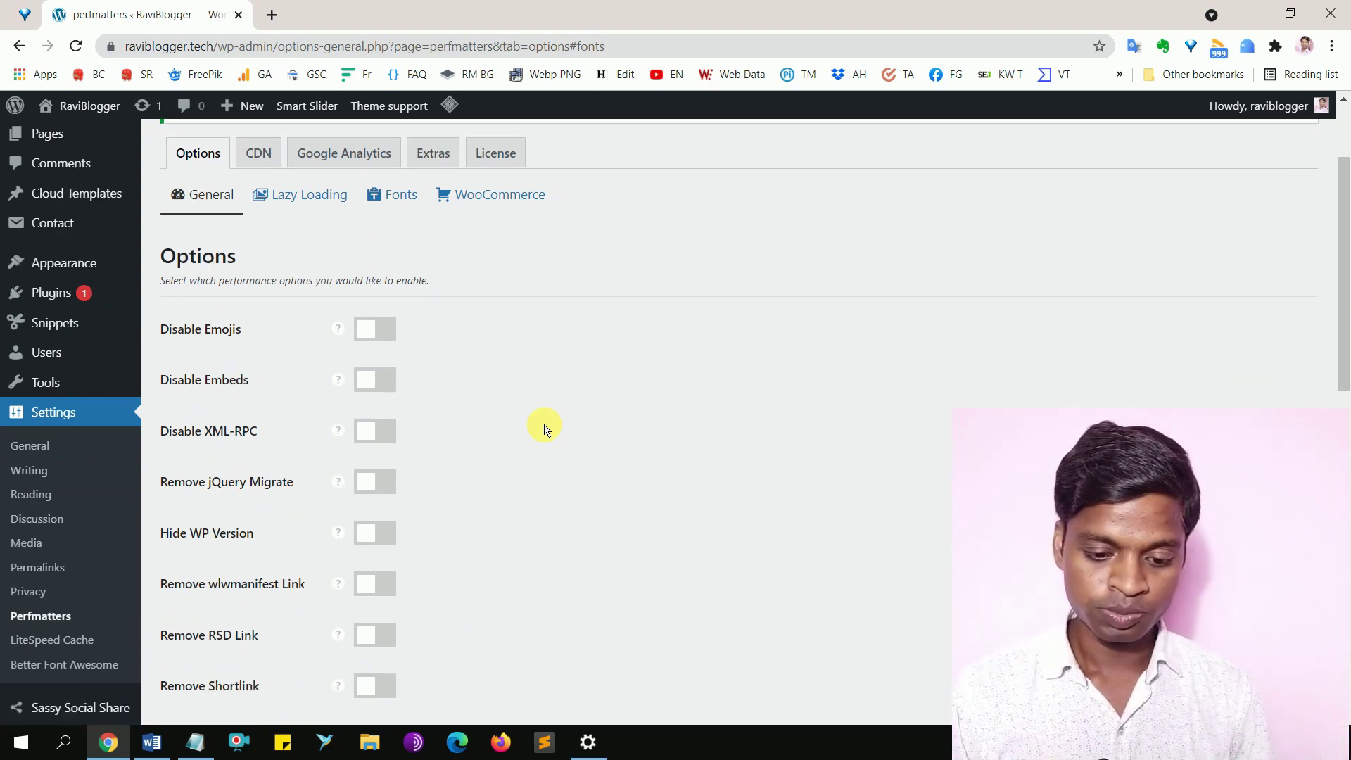
scroll(546, 426, down, 1)
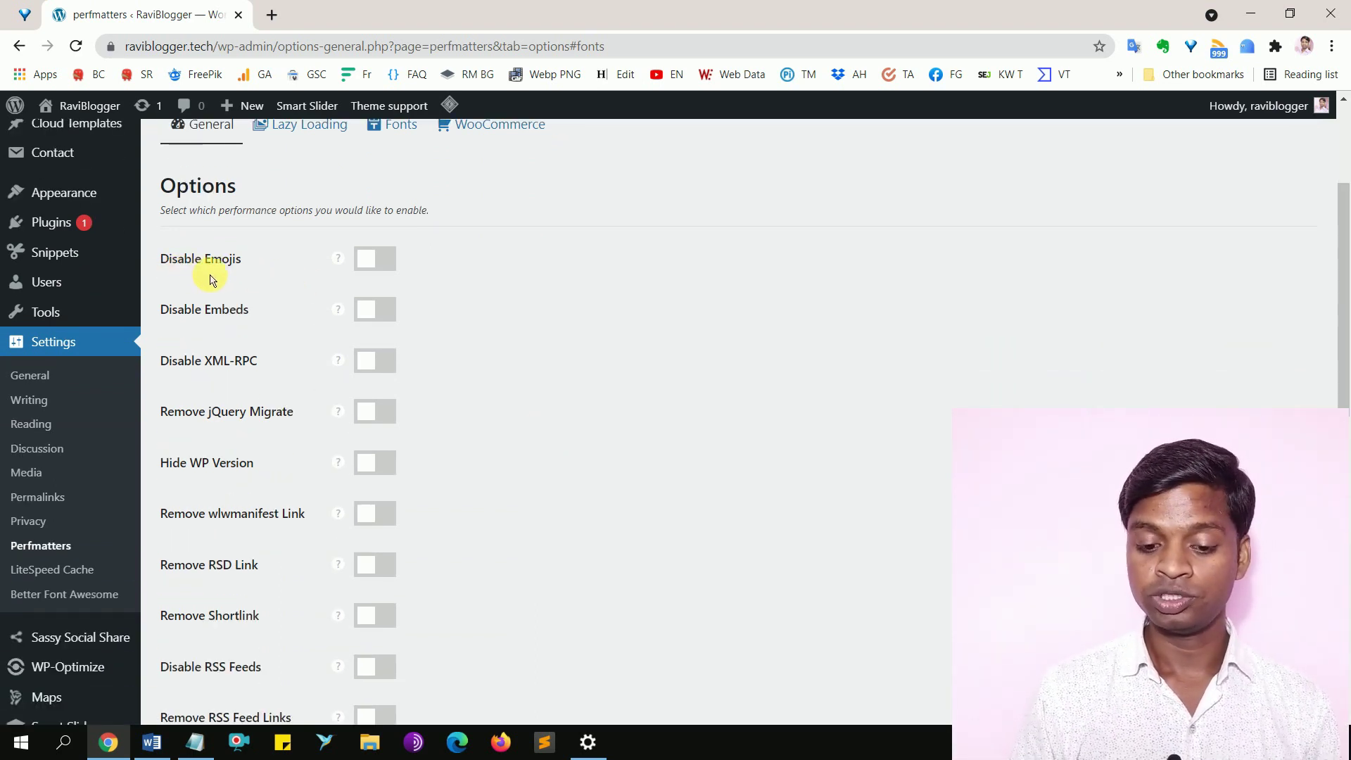
click(385, 268)
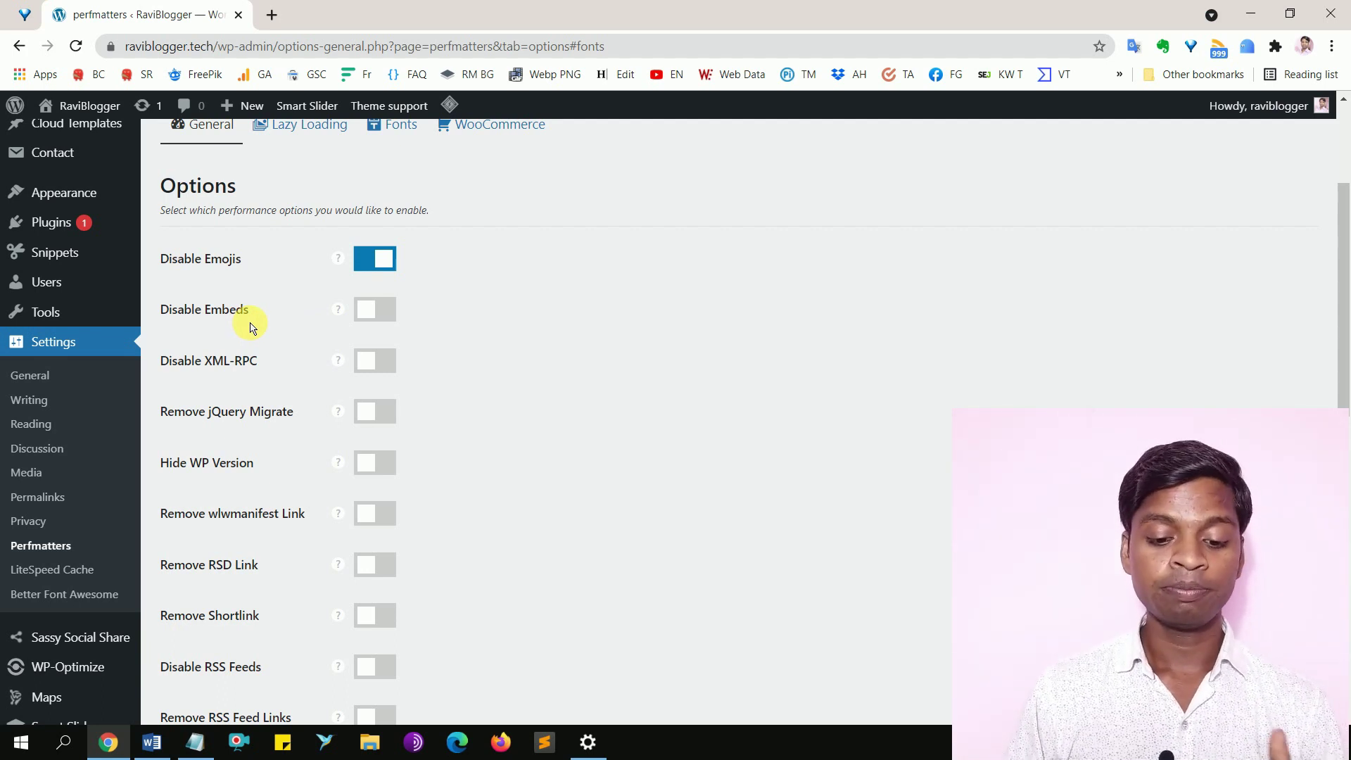
click(388, 319)
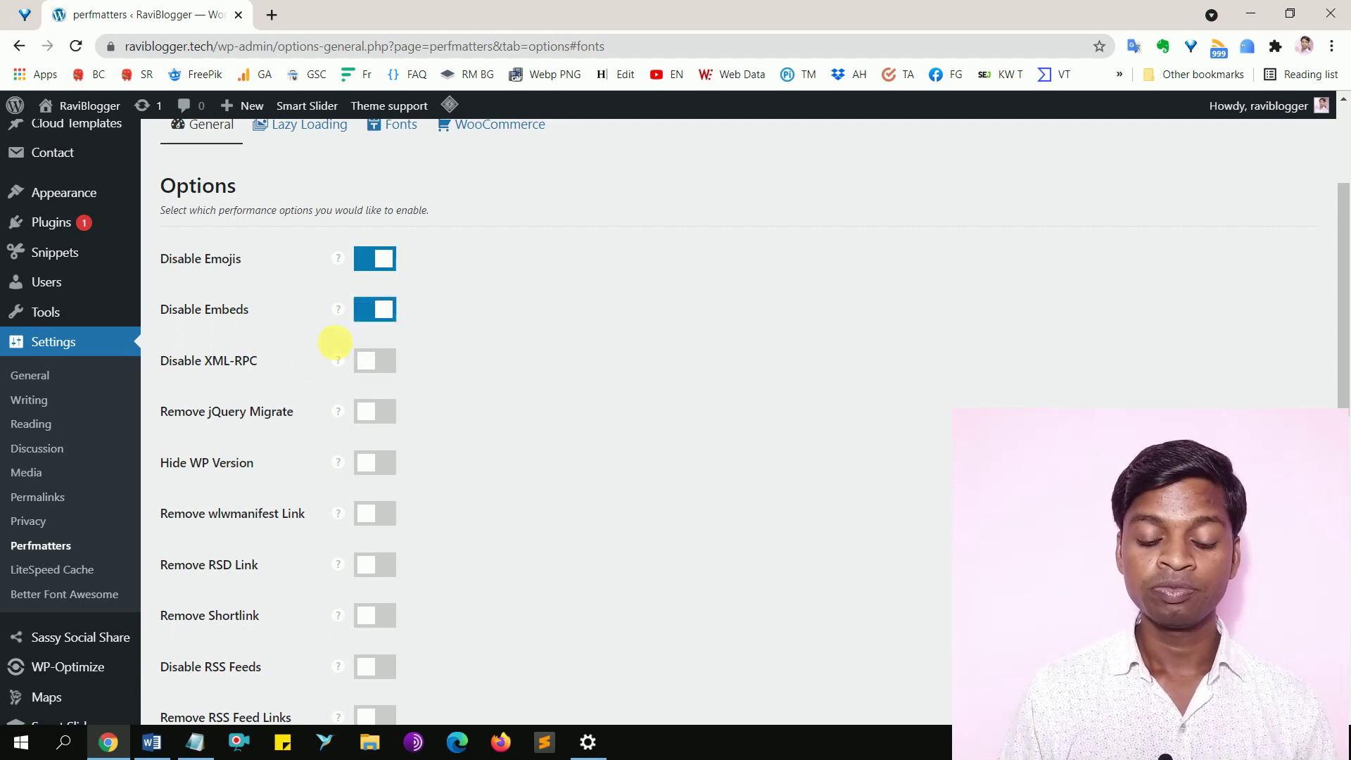
scroll(303, 384, down, 1)
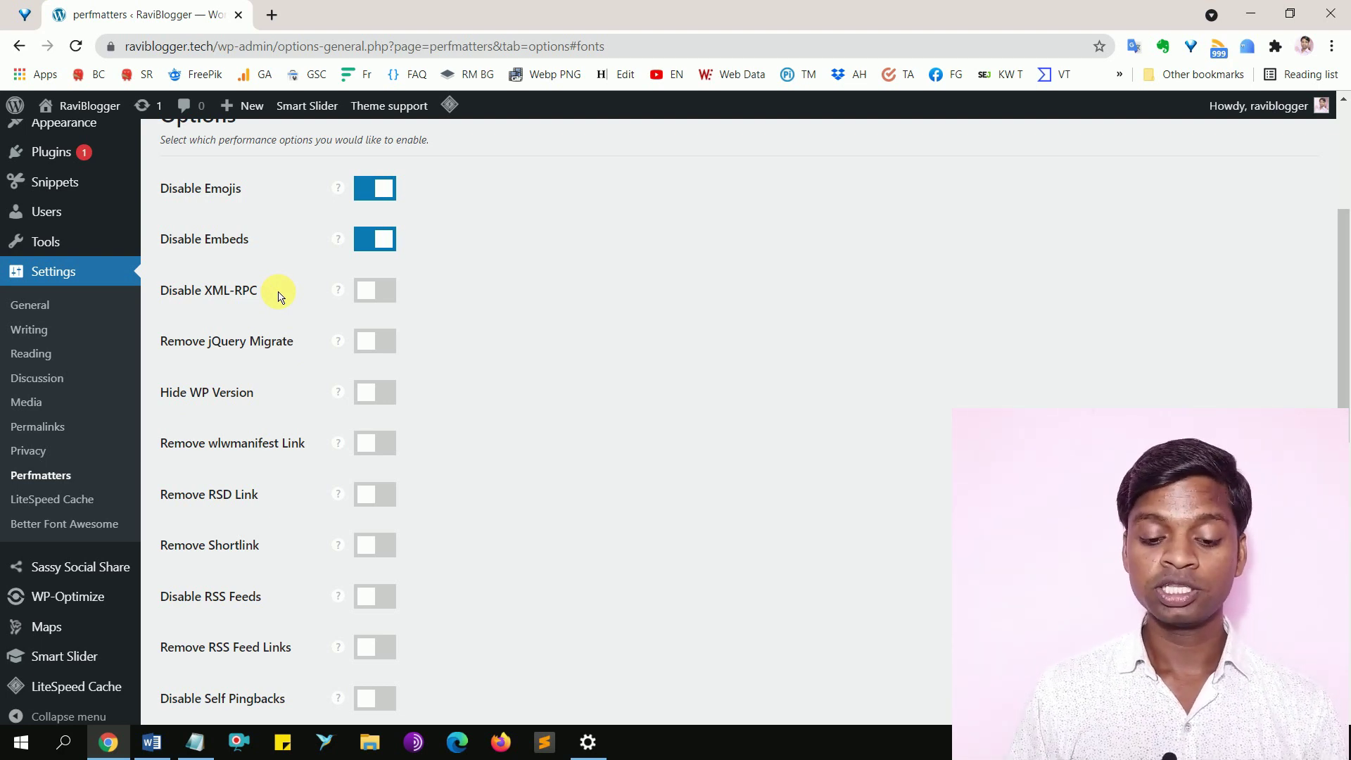
click(368, 291)
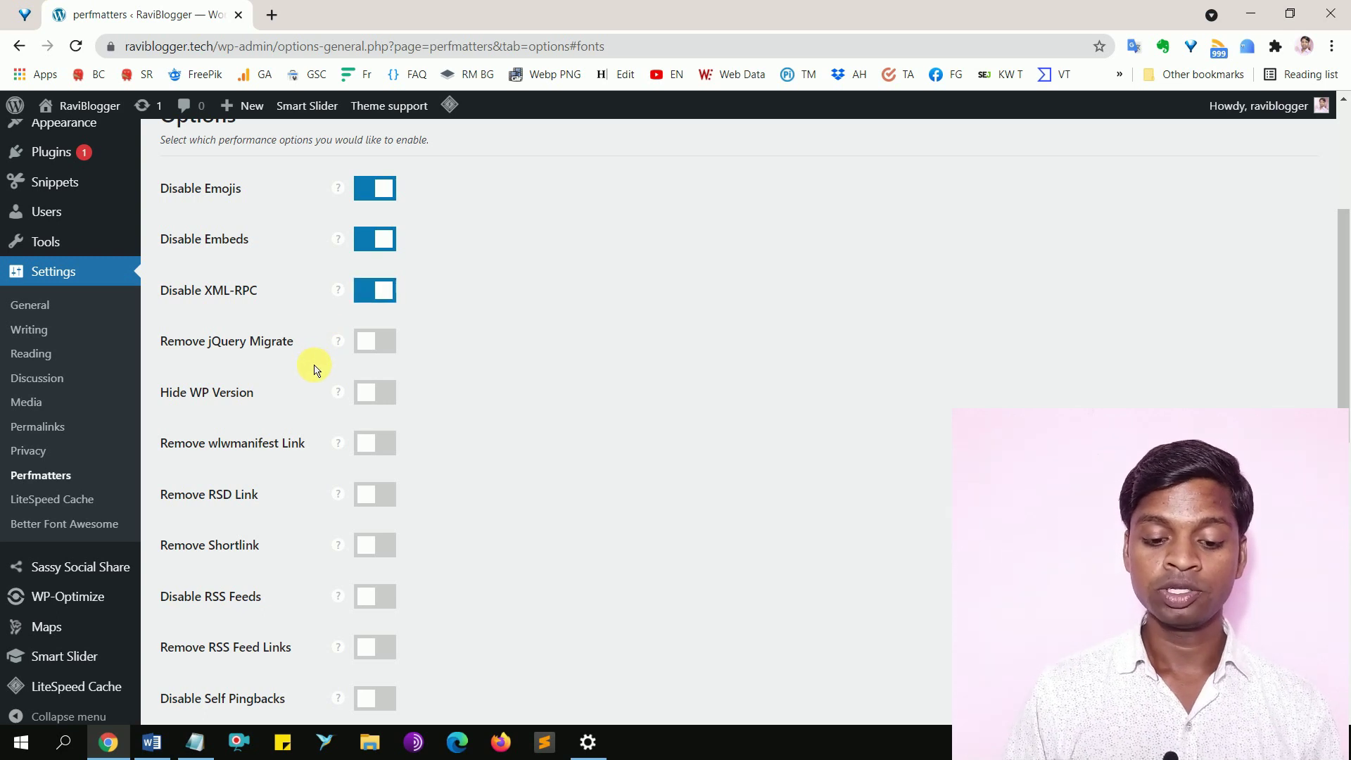
Enable Hide WP Version and Remove wlwmanifest Link in the Perfmatters general options
scroll(314, 370, down, 1)
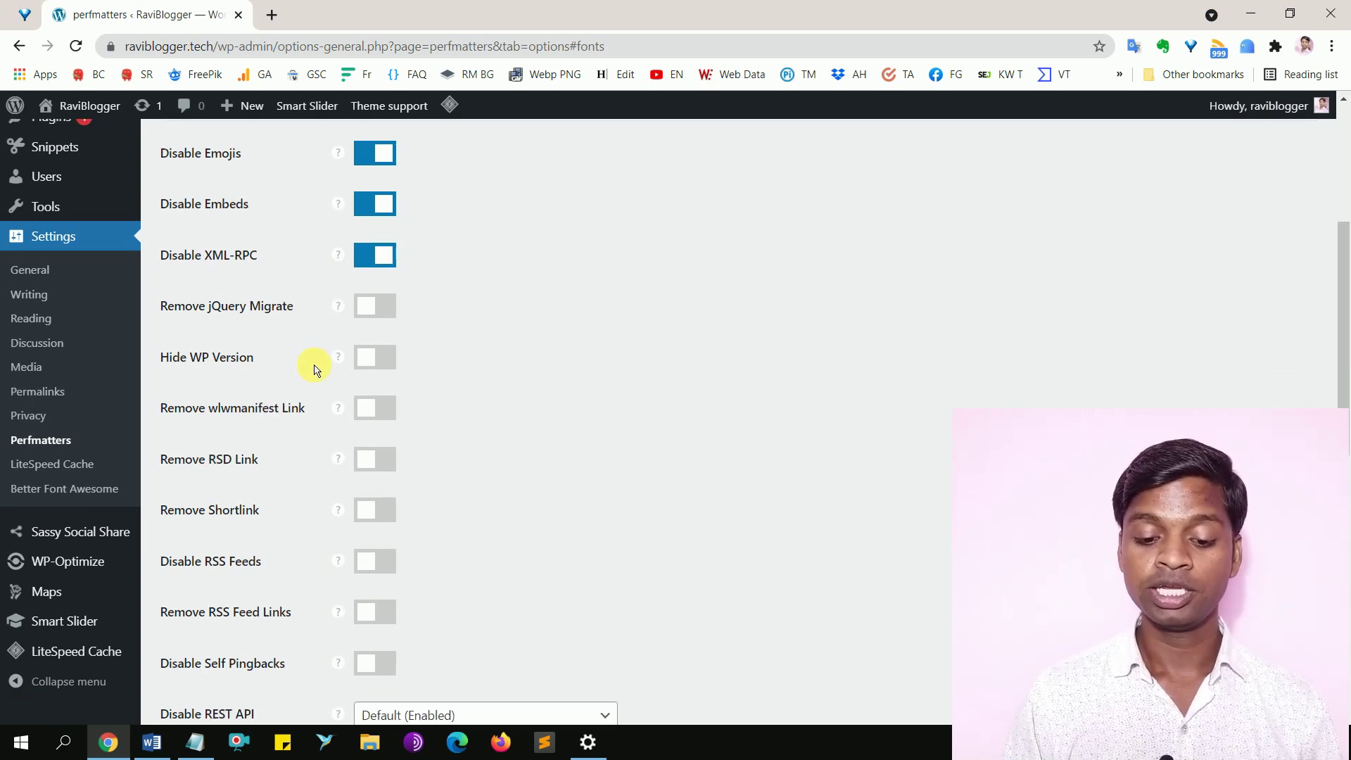
scroll(314, 371, down, 1)
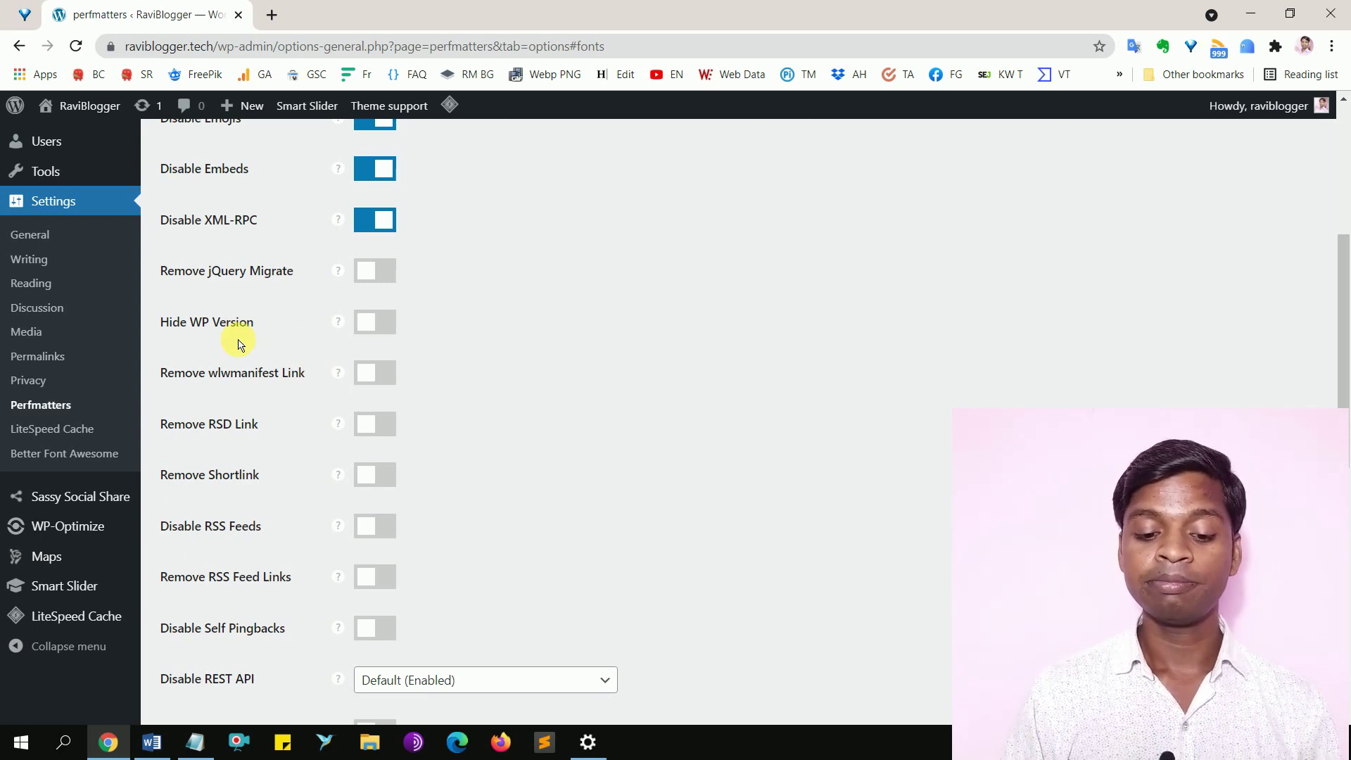
scroll(239, 341, down, 1)
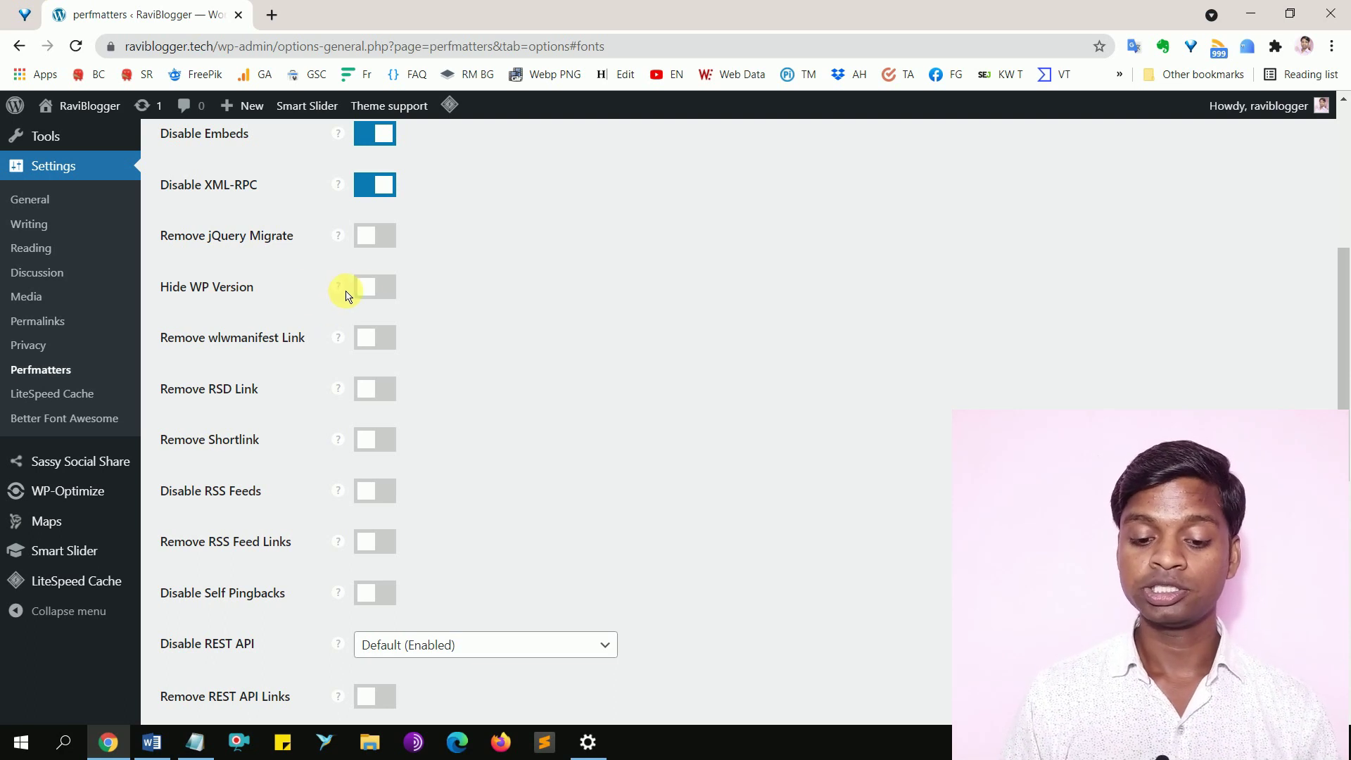
click(375, 287)
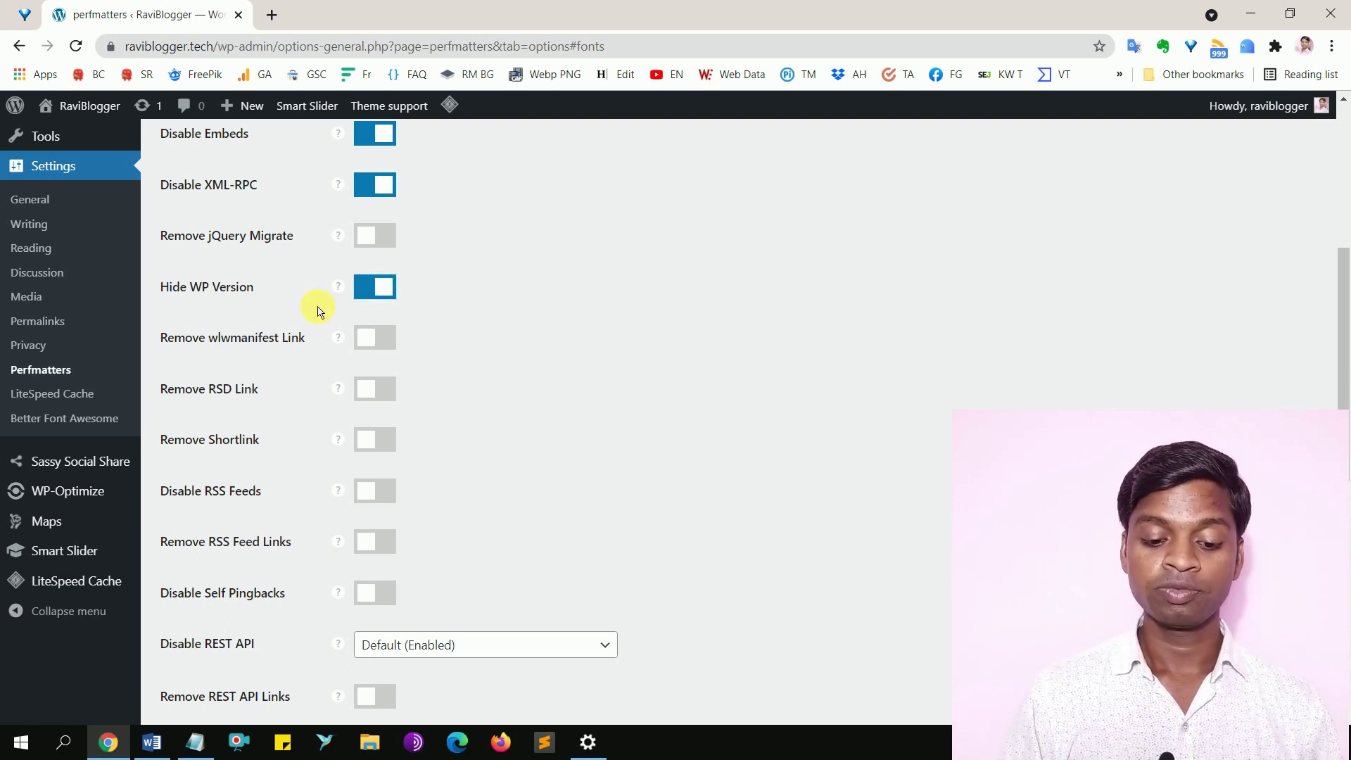
scroll(319, 308, down, 2)
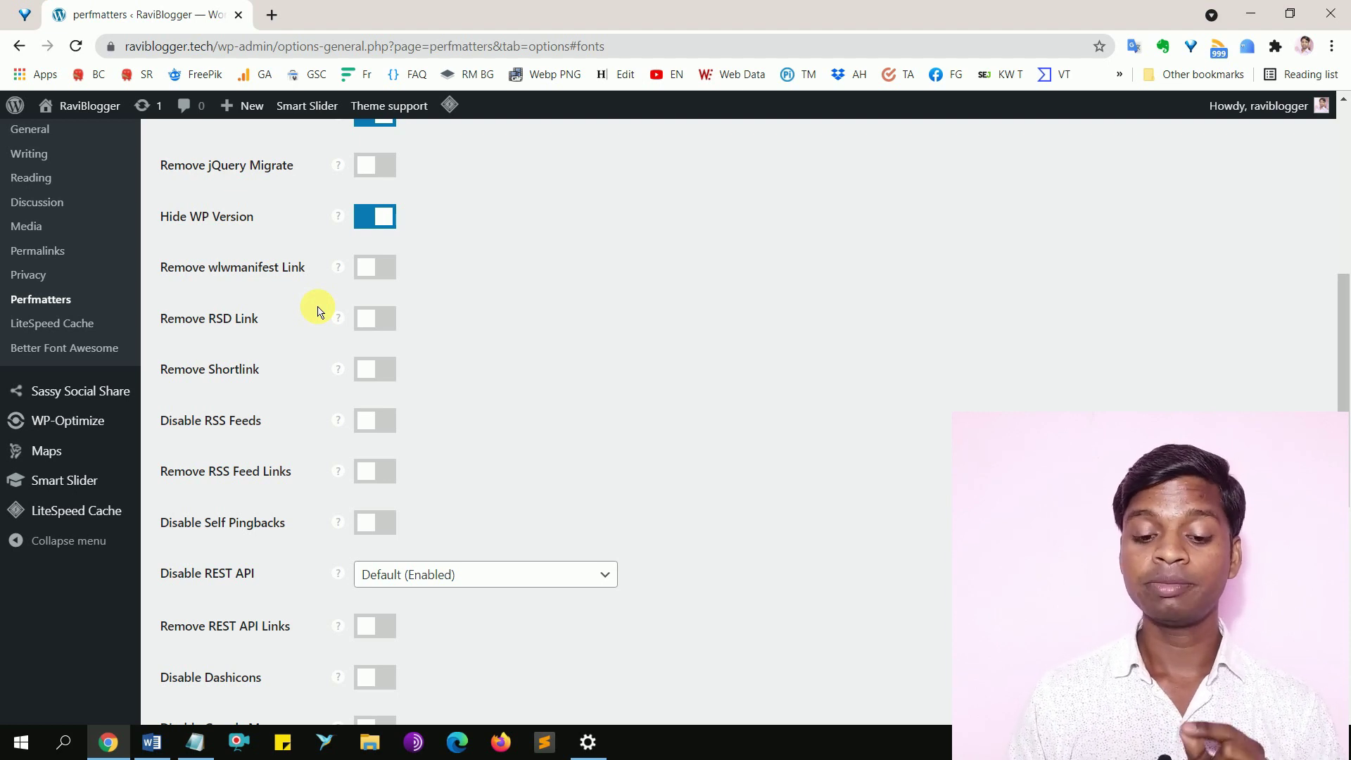
click(384, 276)
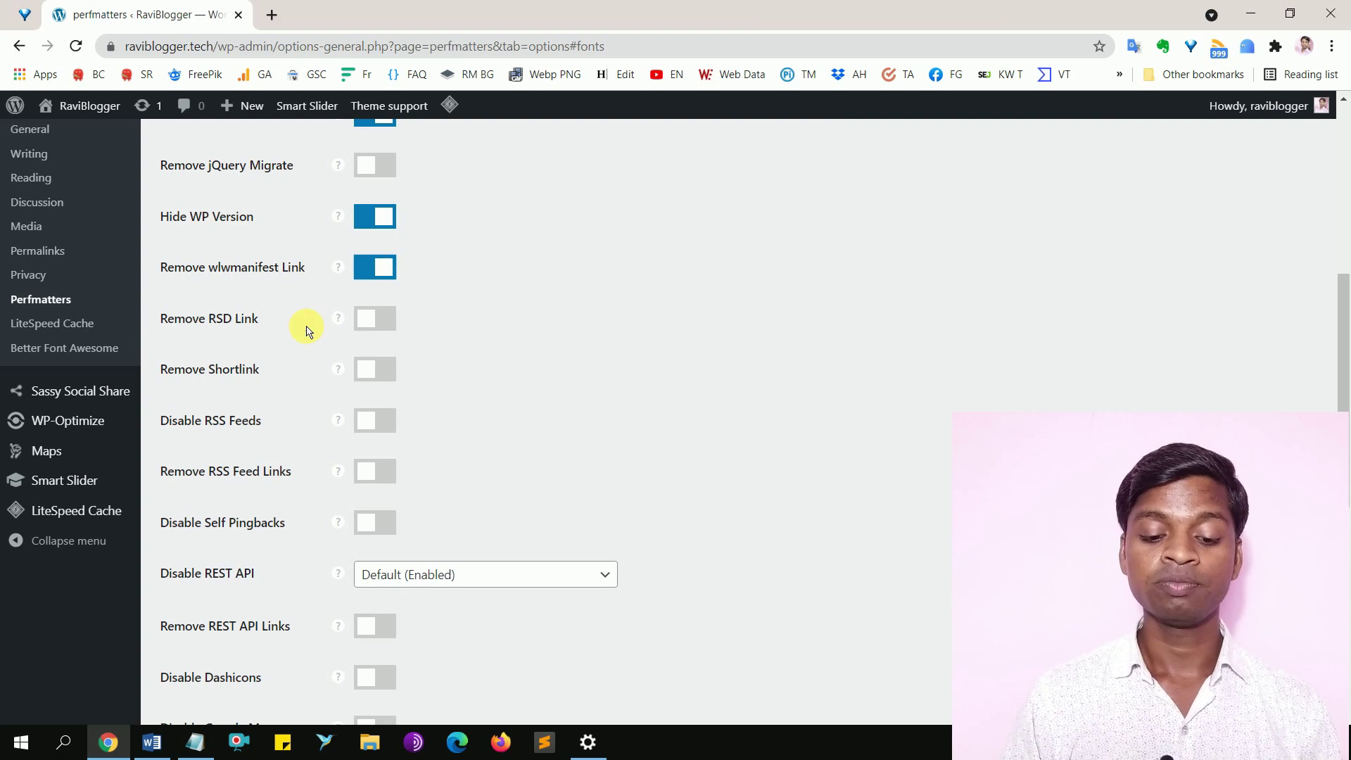
Enable Remove RSD Link and Remove Shortlink in the Perfmatters general options
scroll(307, 331, down, 1)
scroll(306, 331, down, 1)
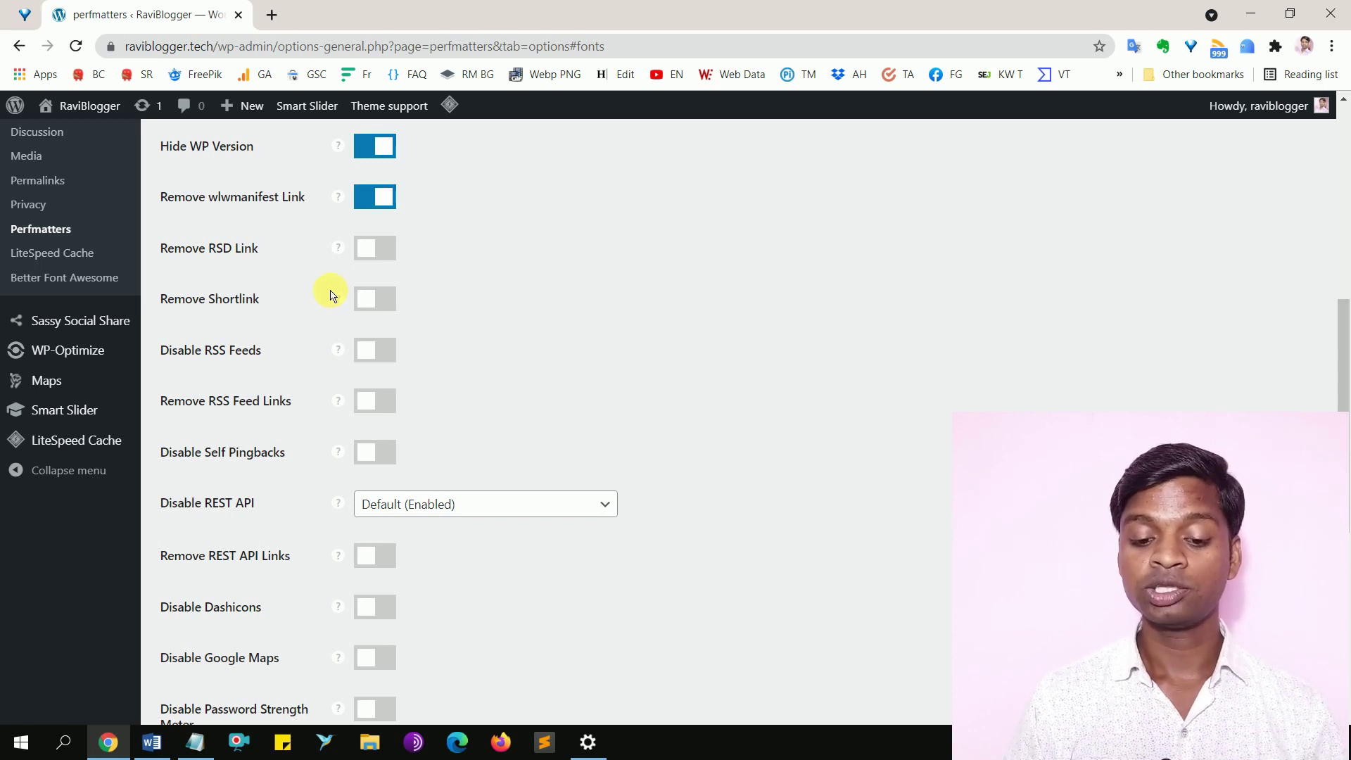
click(386, 258)
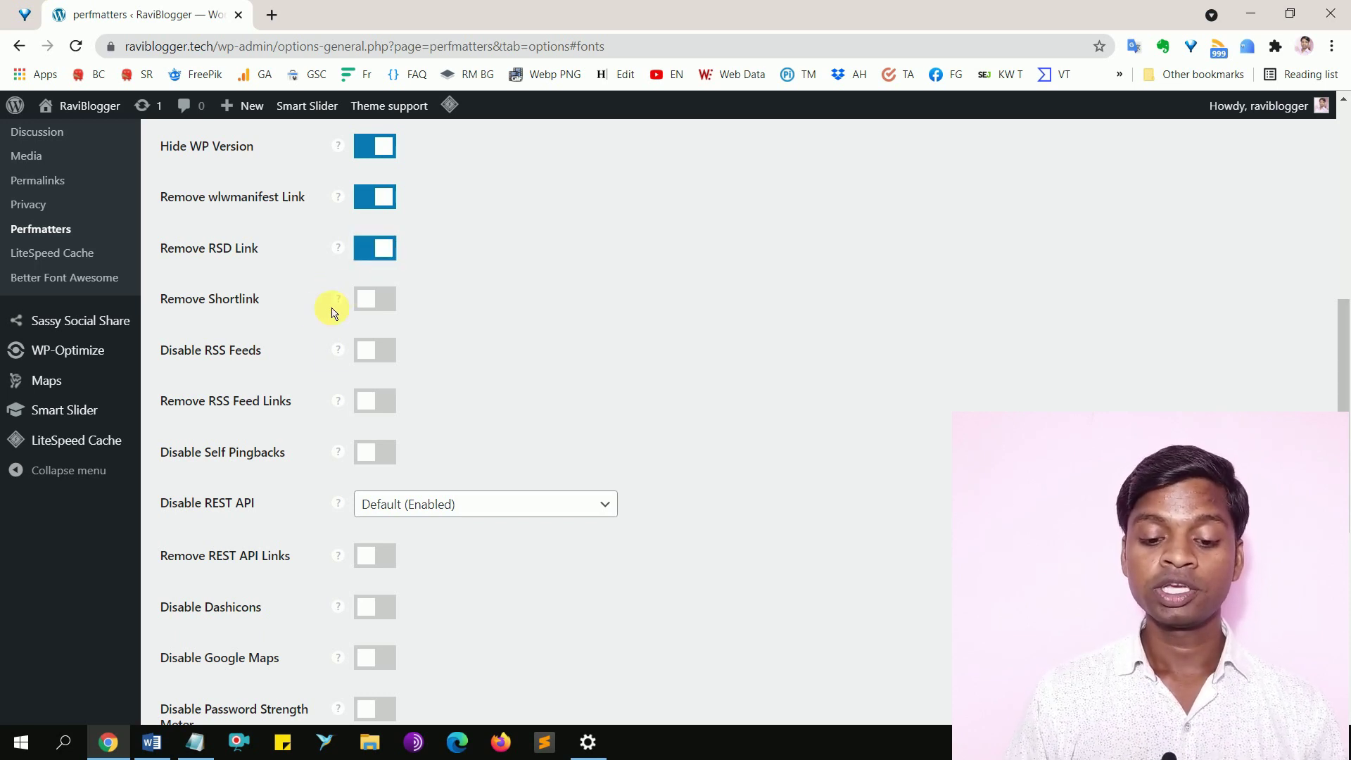
scroll(304, 314, down, 1)
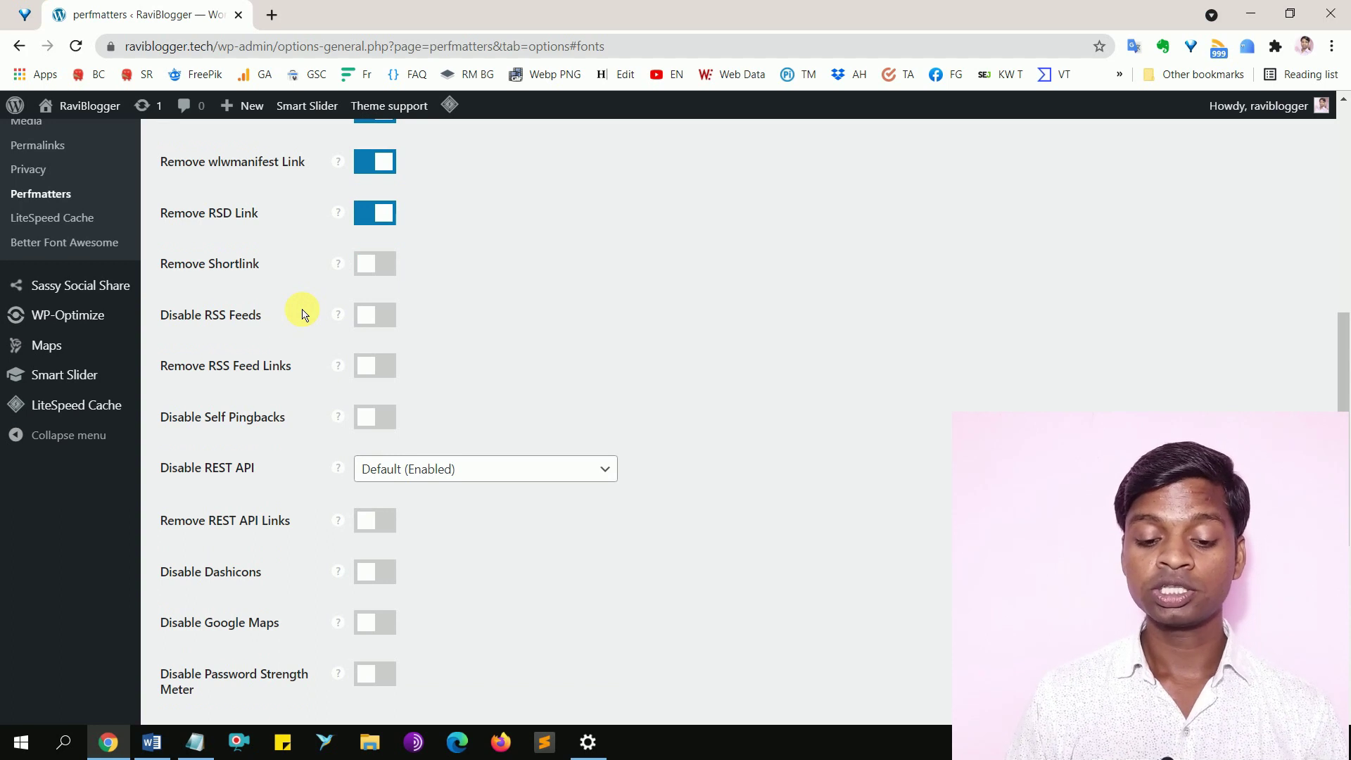
click(391, 269)
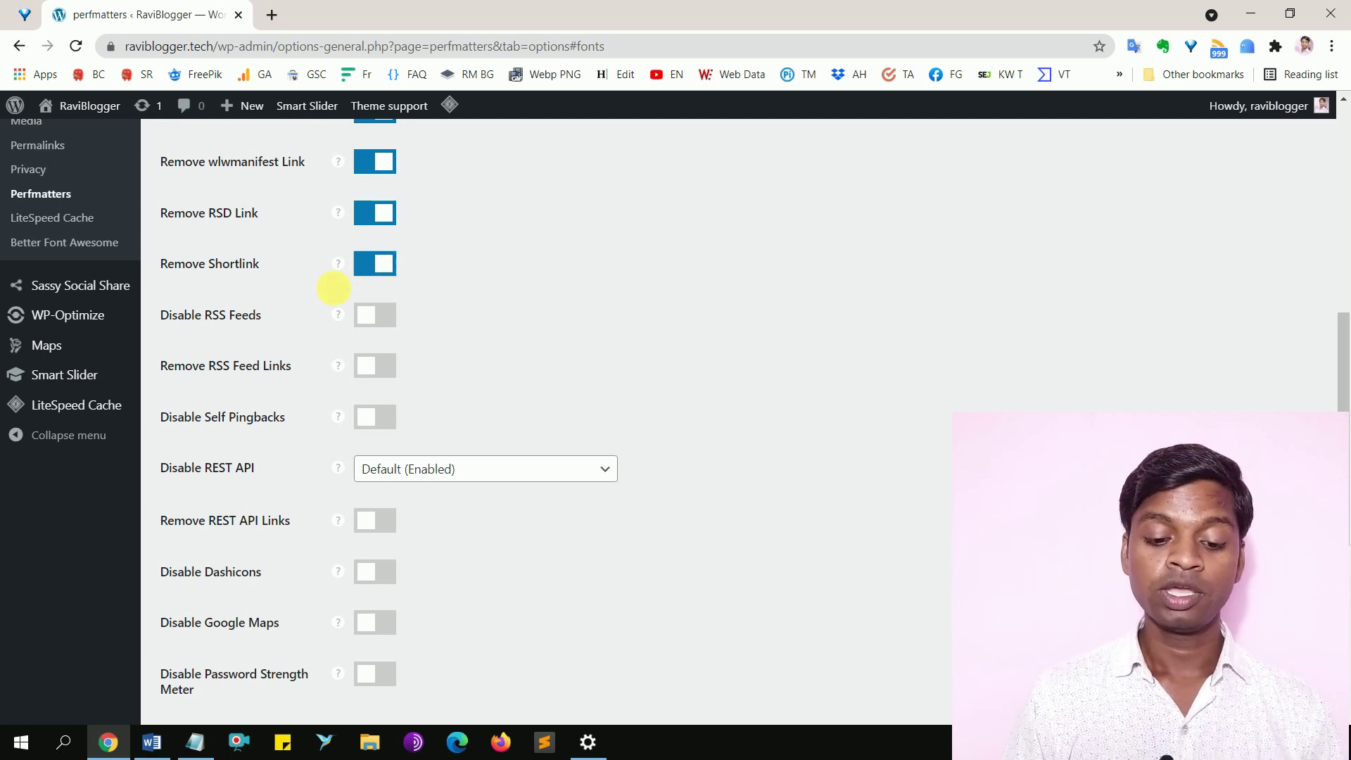
Enable Disable RSS Feeds and Remove RSS Feed Links in the Perfmatters general options
scroll(310, 323, down, 1)
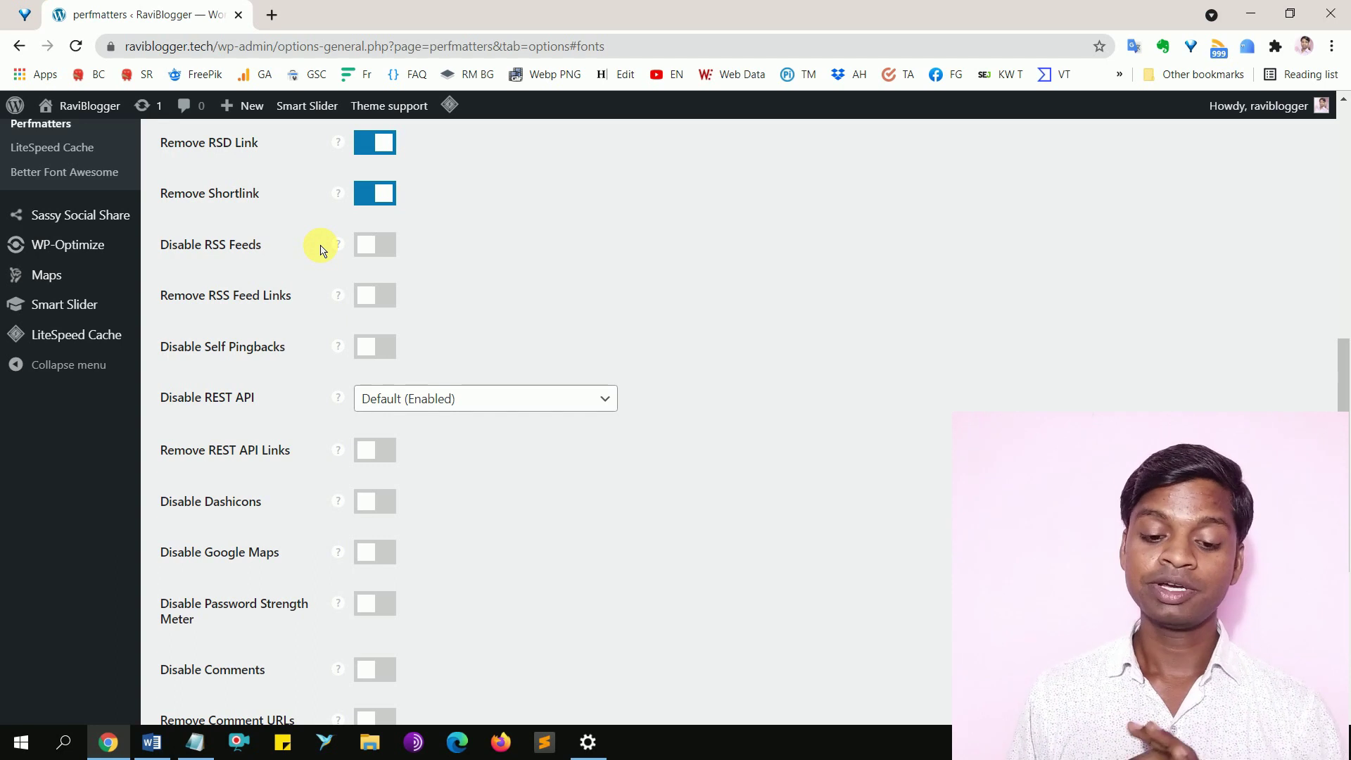
click(388, 258)
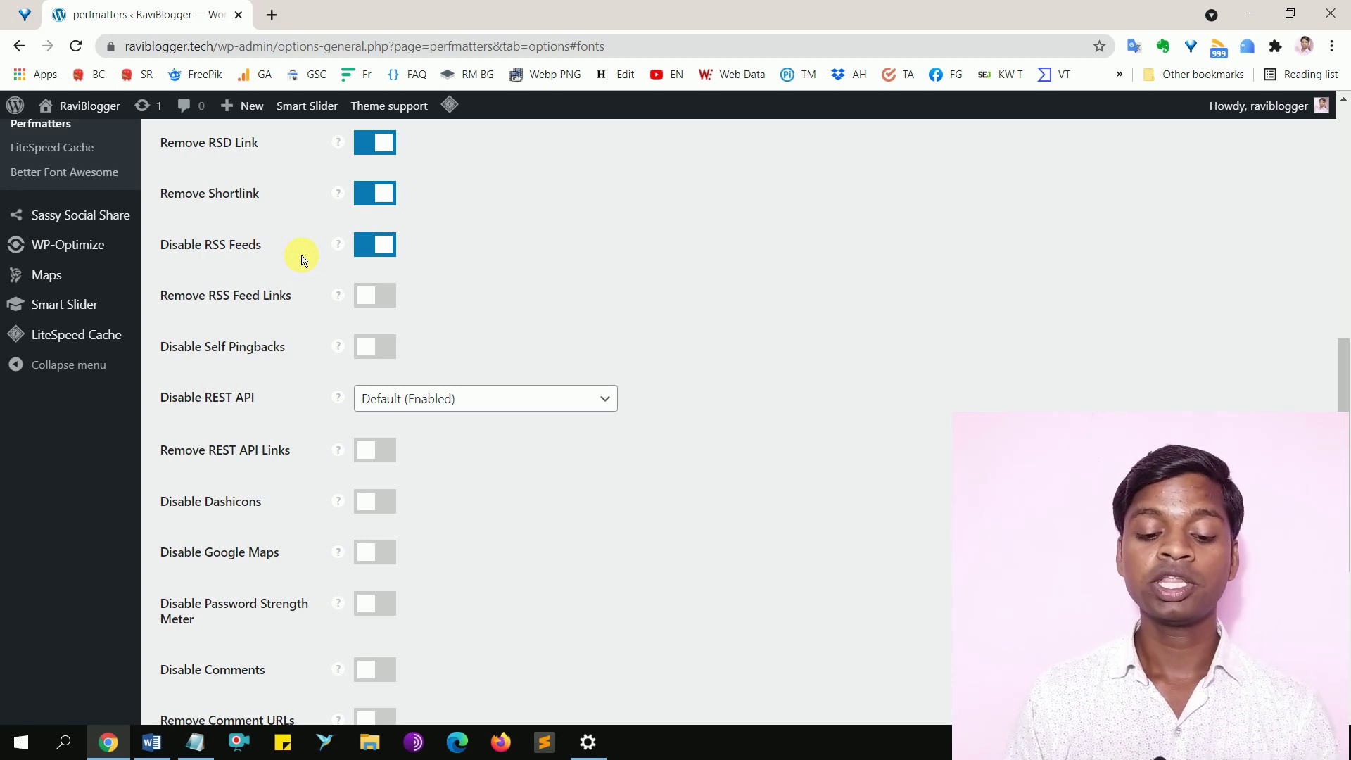
scroll(302, 259, down, 1)
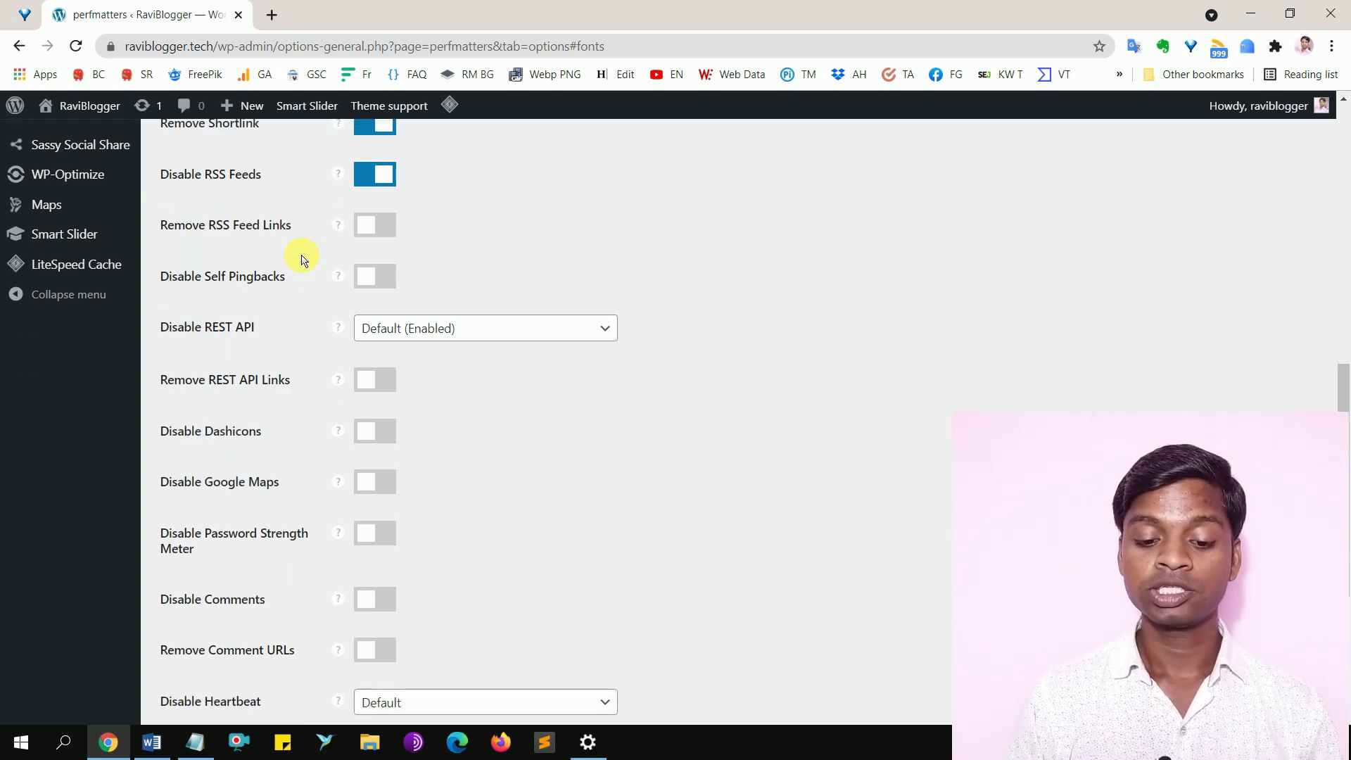
click(379, 229)
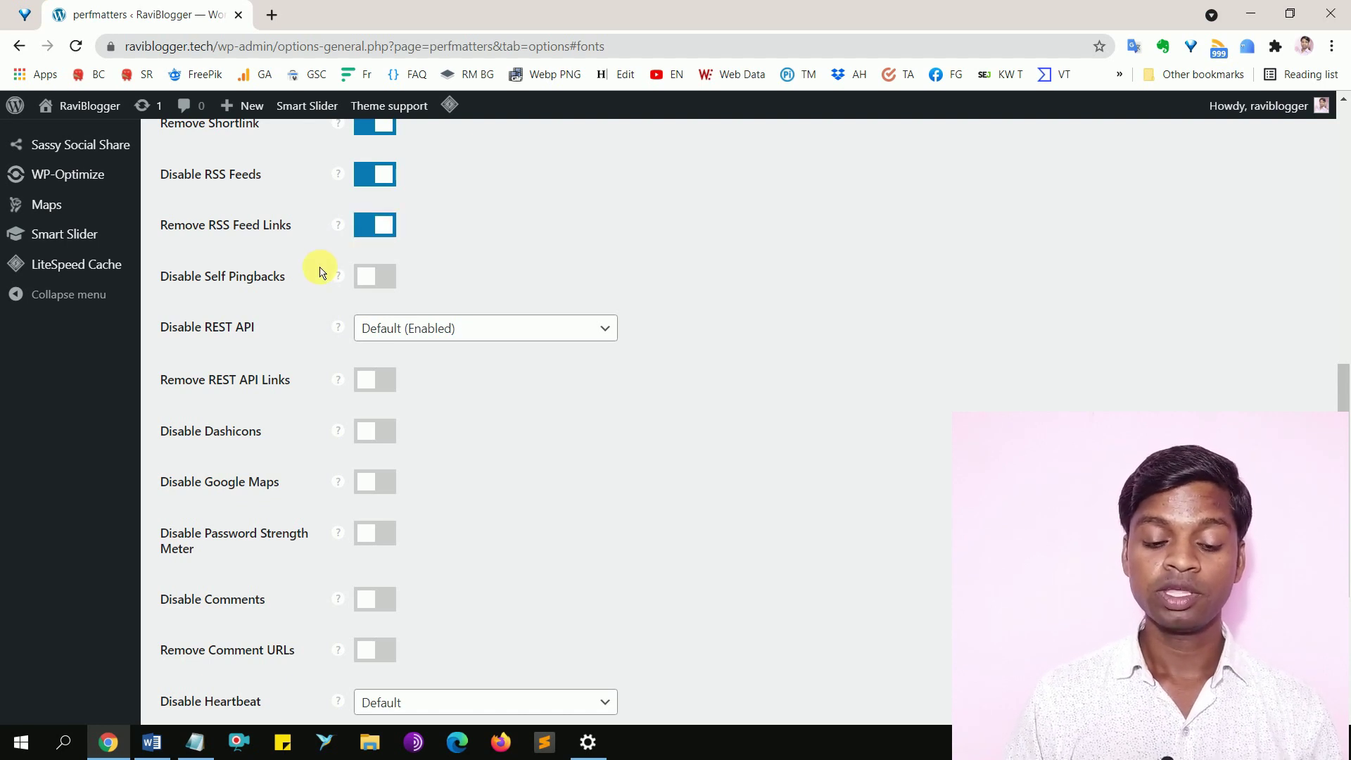
Enable Disable Self Pingbacks and Disable Dashicons in the Perfmatters general options
scroll(320, 272, down, 1)
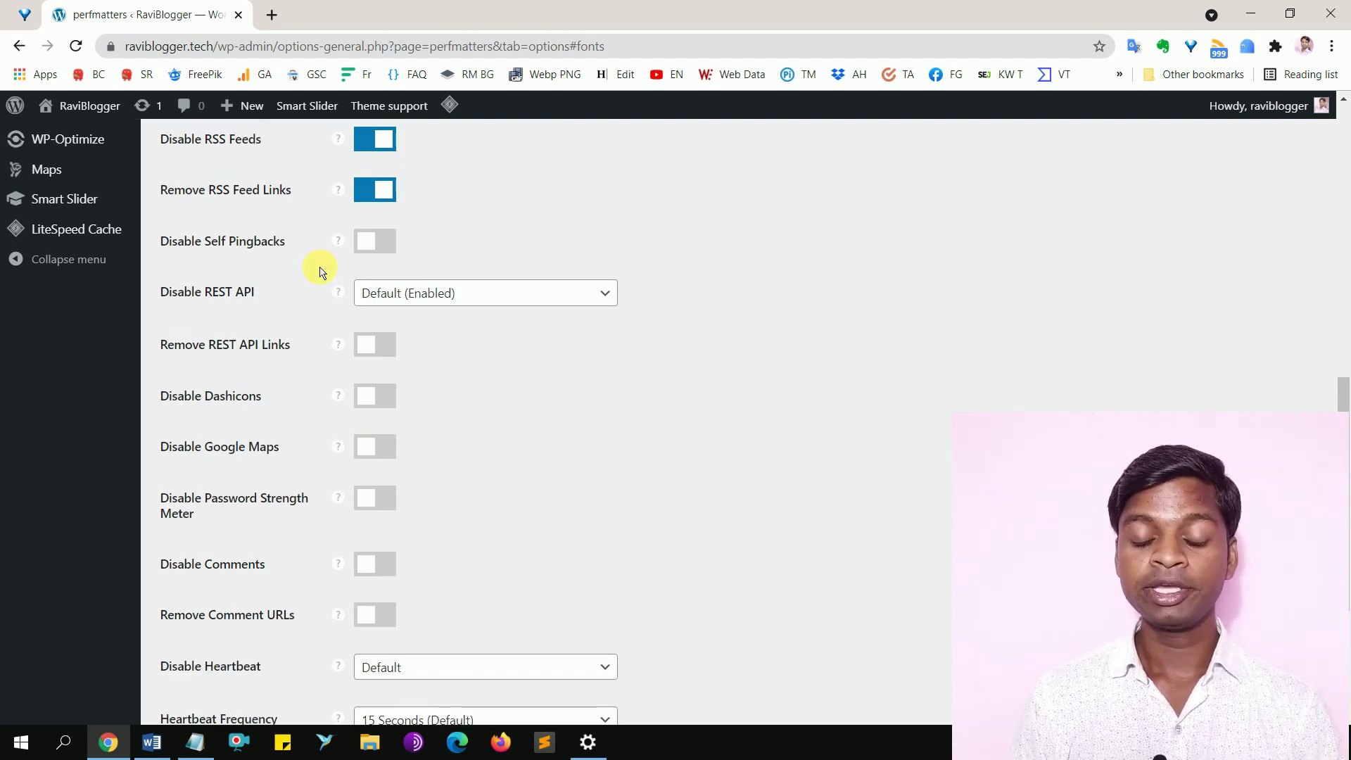
click(380, 241)
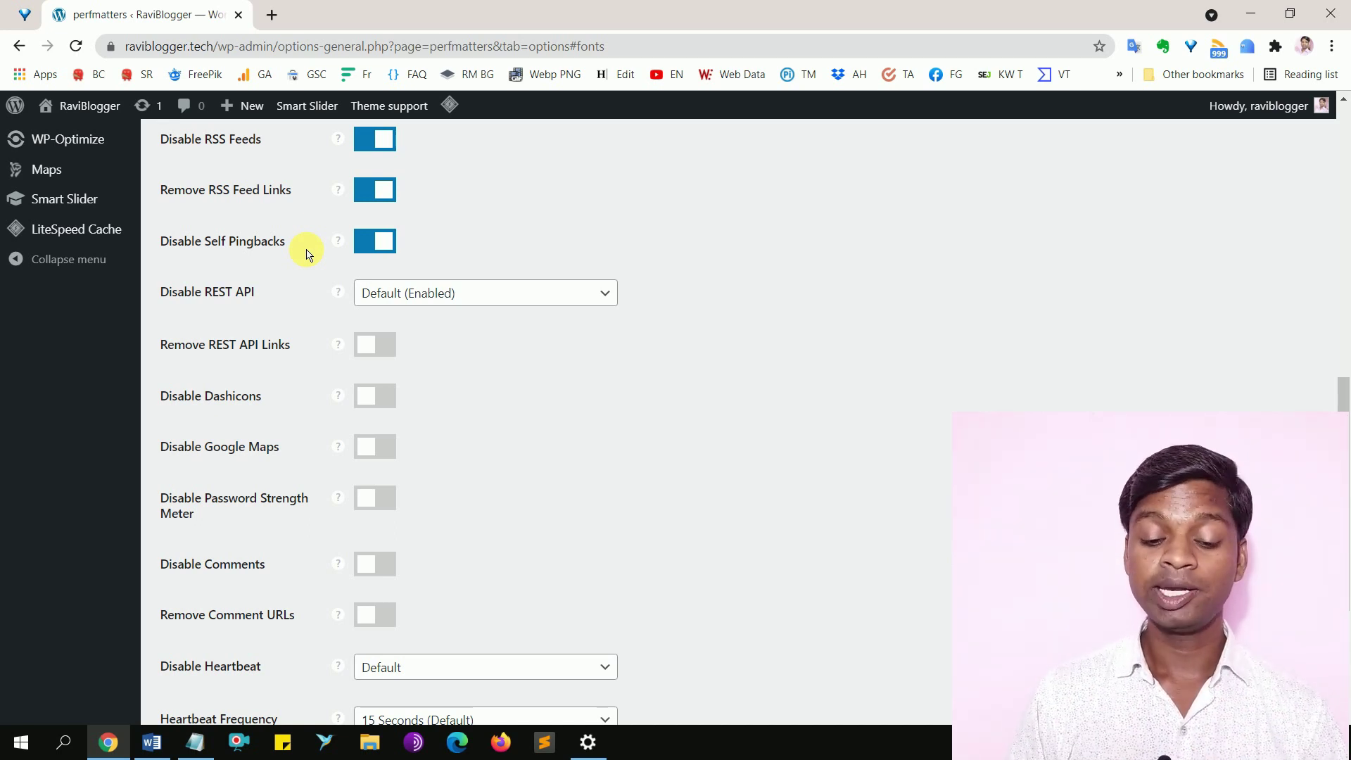
scroll(307, 253, down, 3)
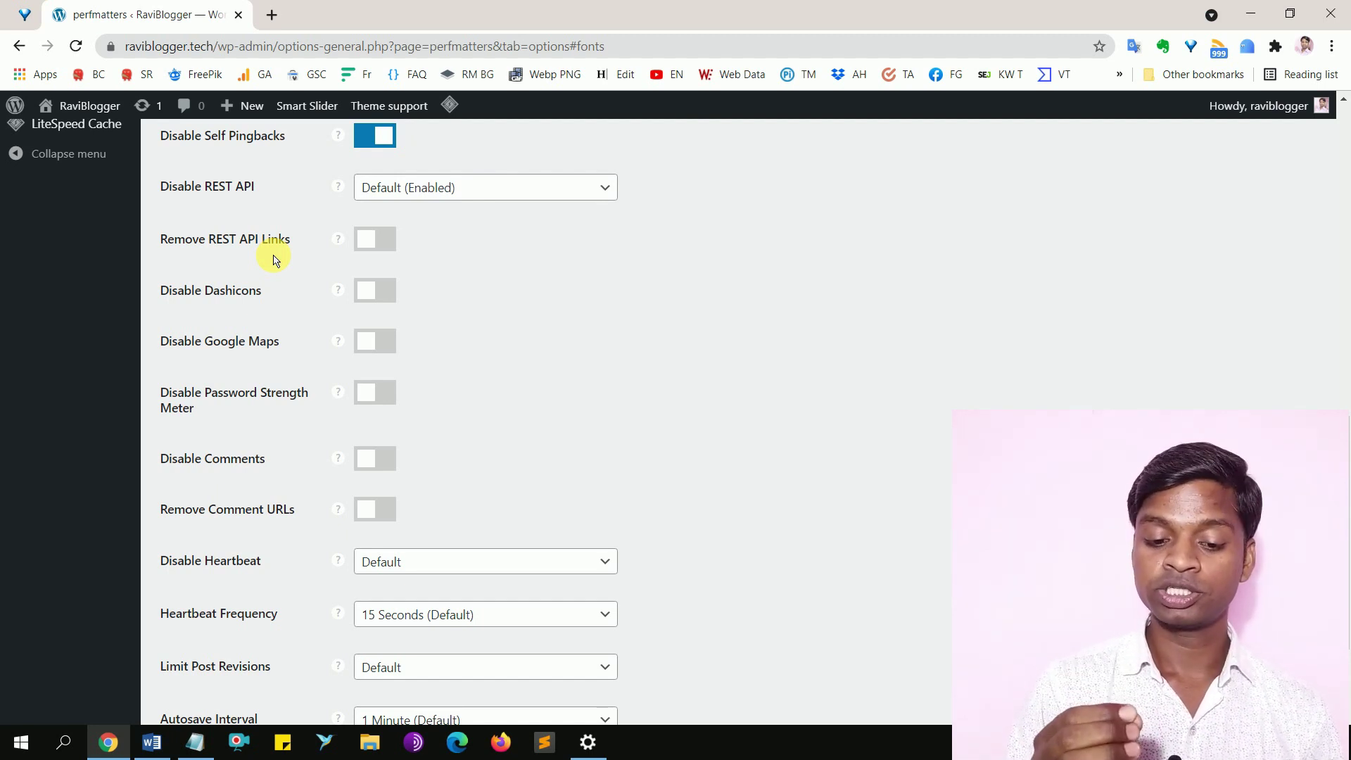
scroll(264, 247, down, 1)
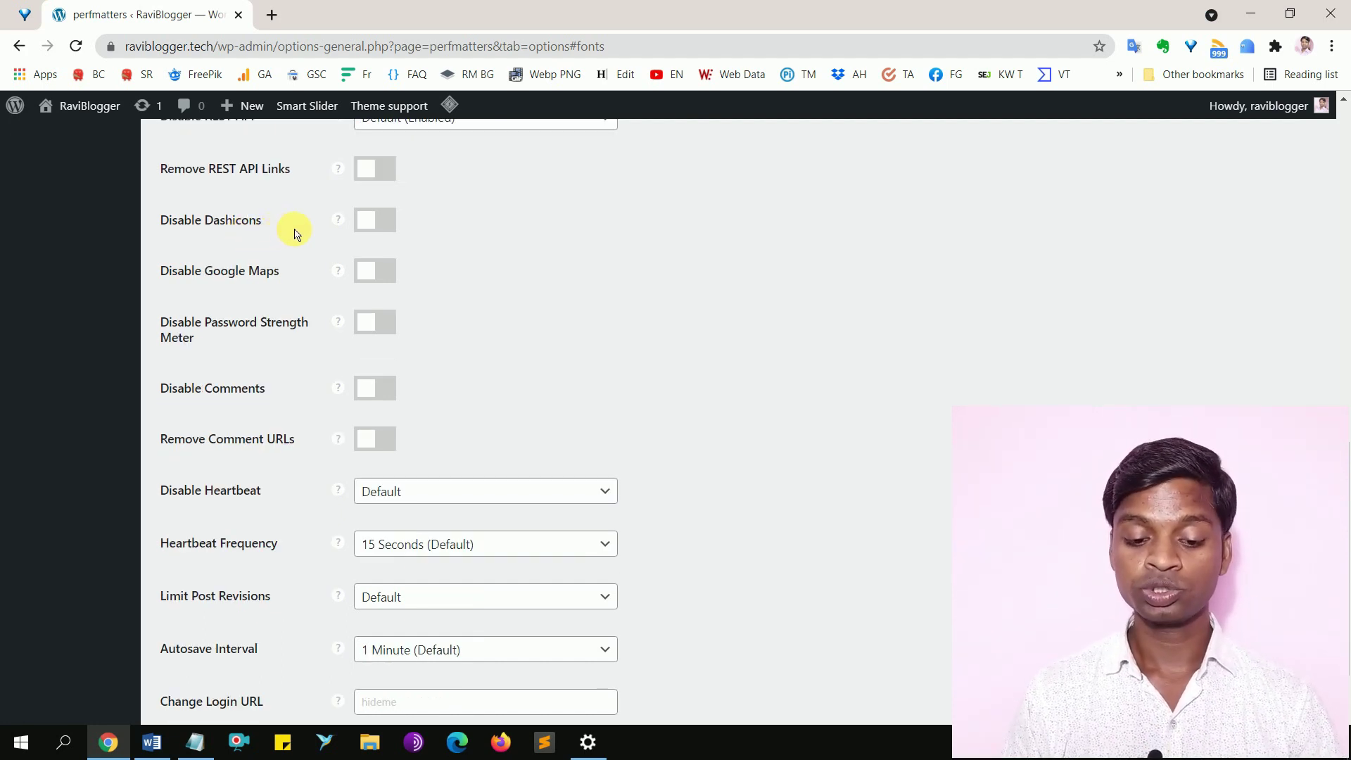
click(389, 225)
Enable Disable Google Maps without any excluded post IDs, and enable Disable Password Strength Meter
scroll(314, 241, down, 1)
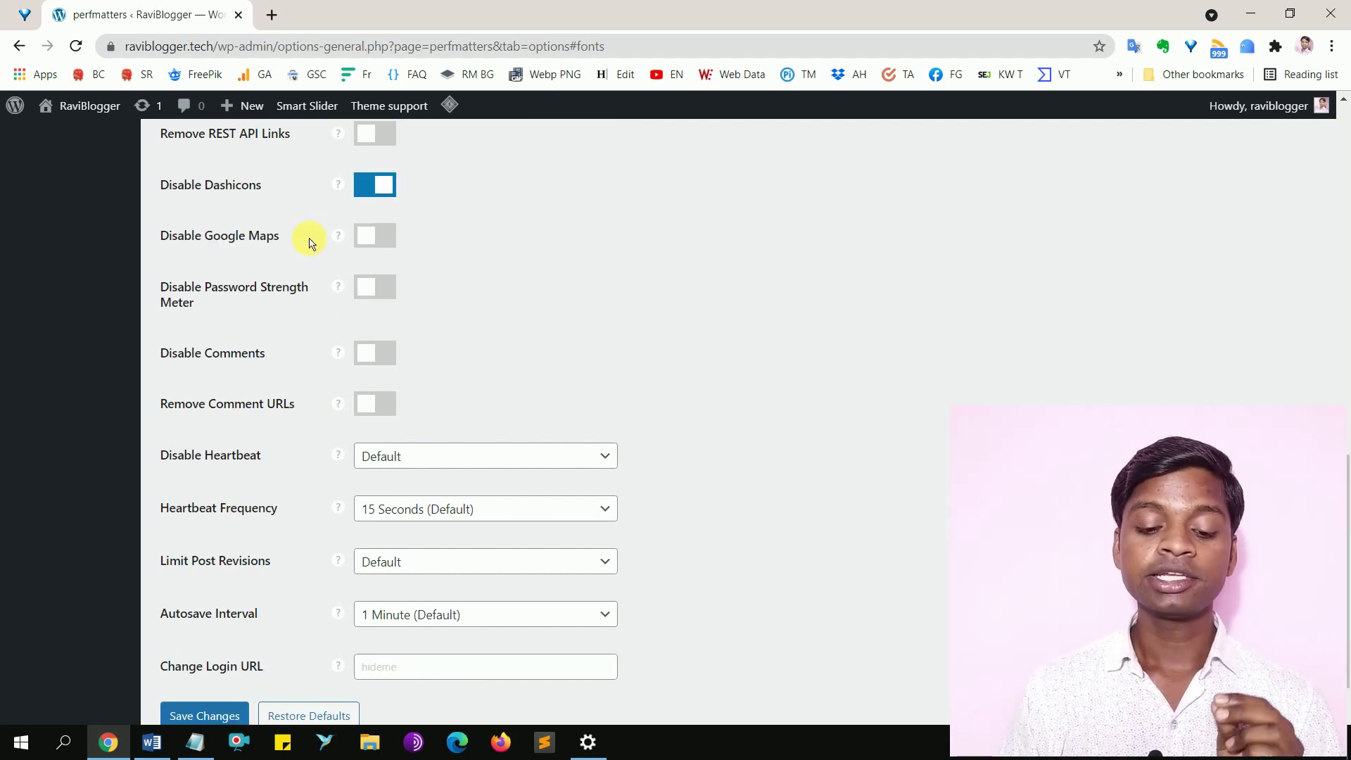
click(387, 239)
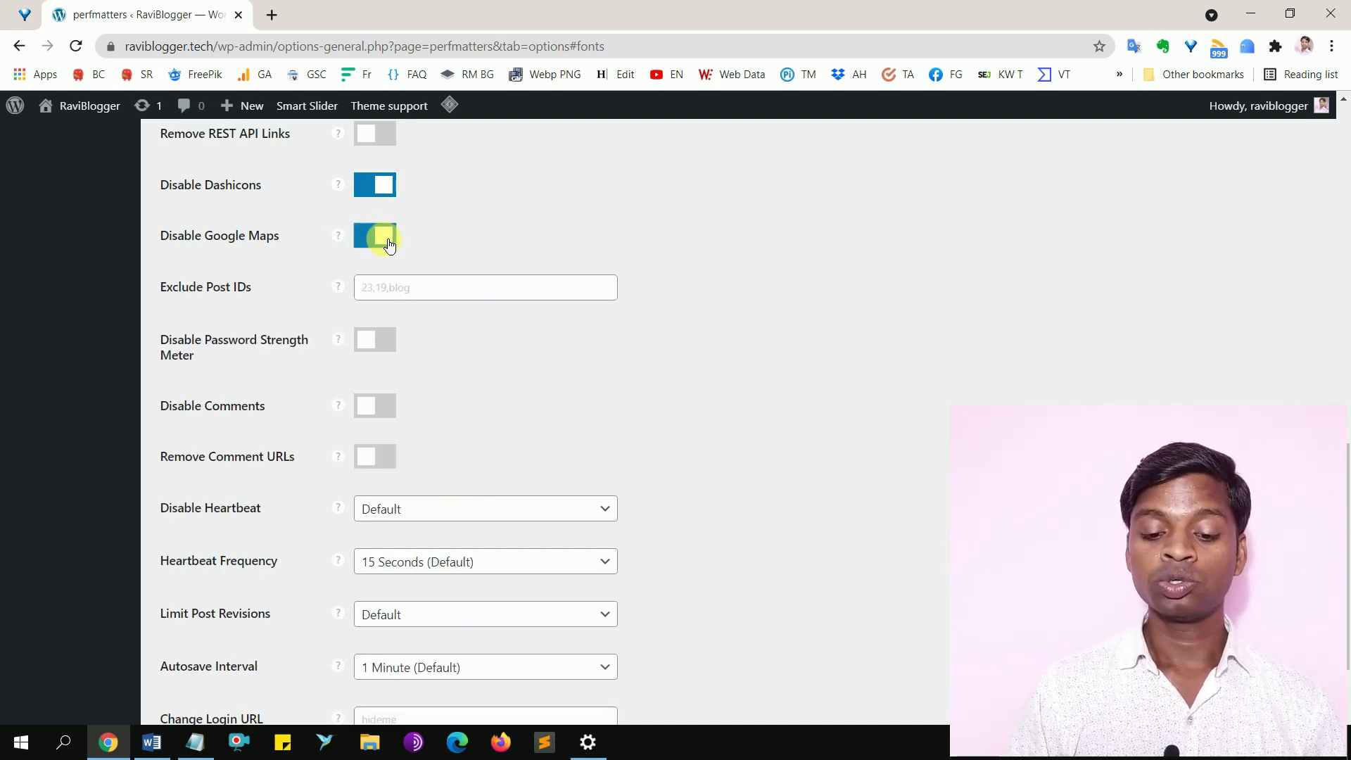
click(432, 302)
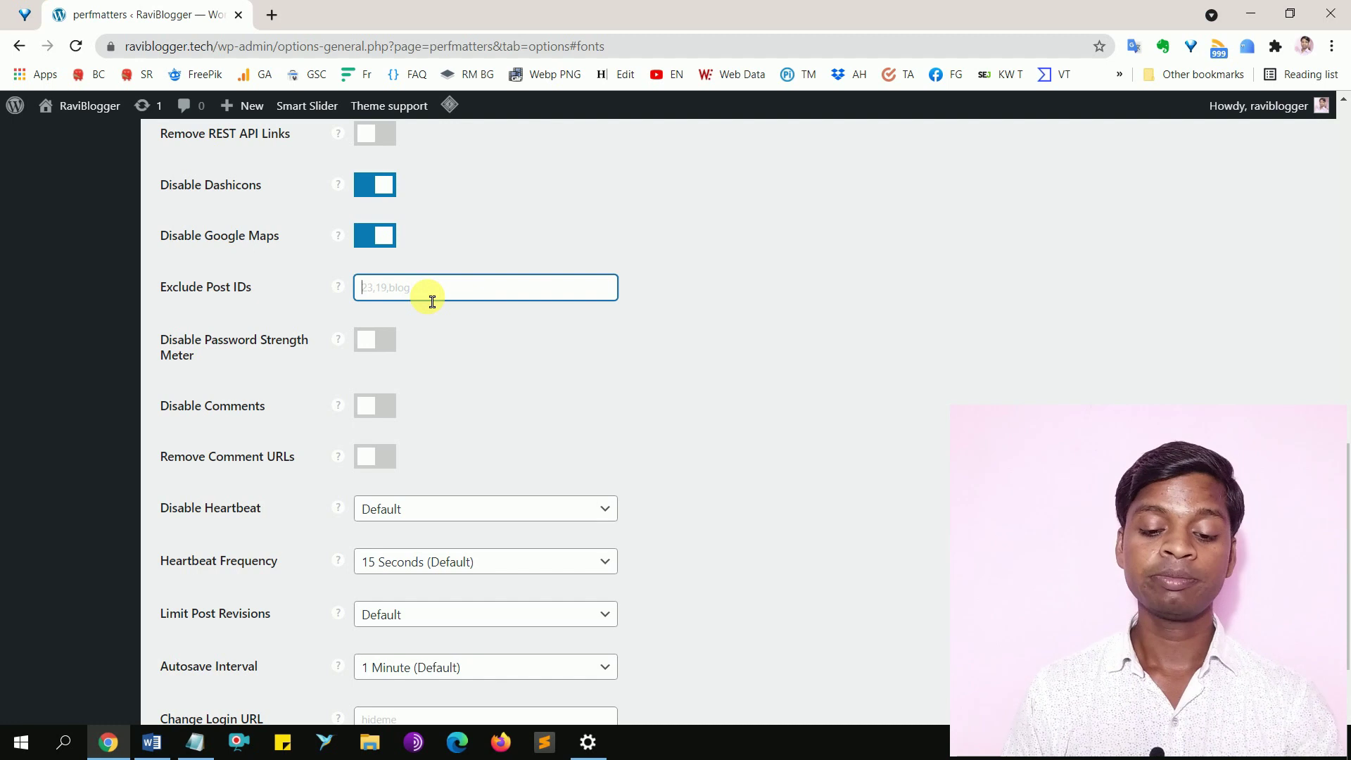
click(314, 265)
scroll(314, 265, down, 2)
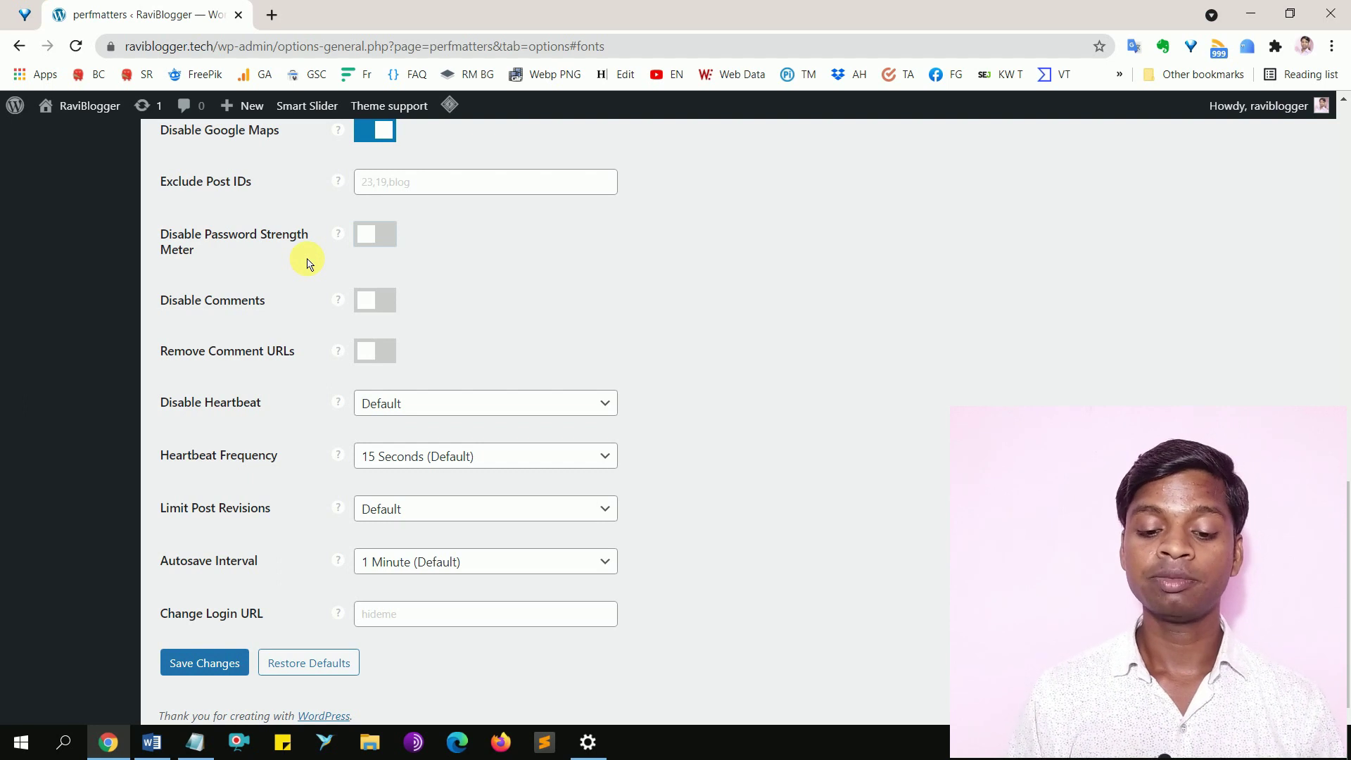
click(367, 248)
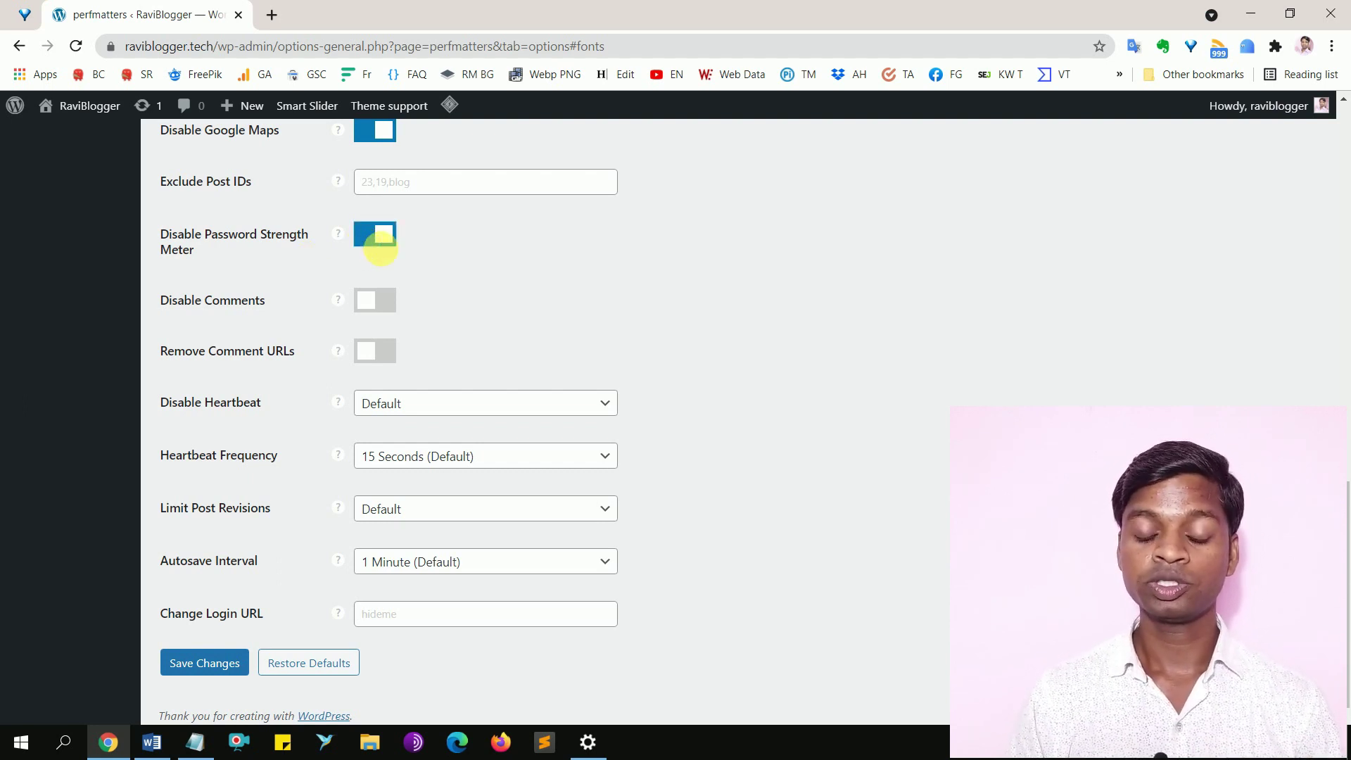
Enable Remove Comment URLs and set the Heartbeat Frequency to 60 Seconds
scroll(292, 320, down, 1)
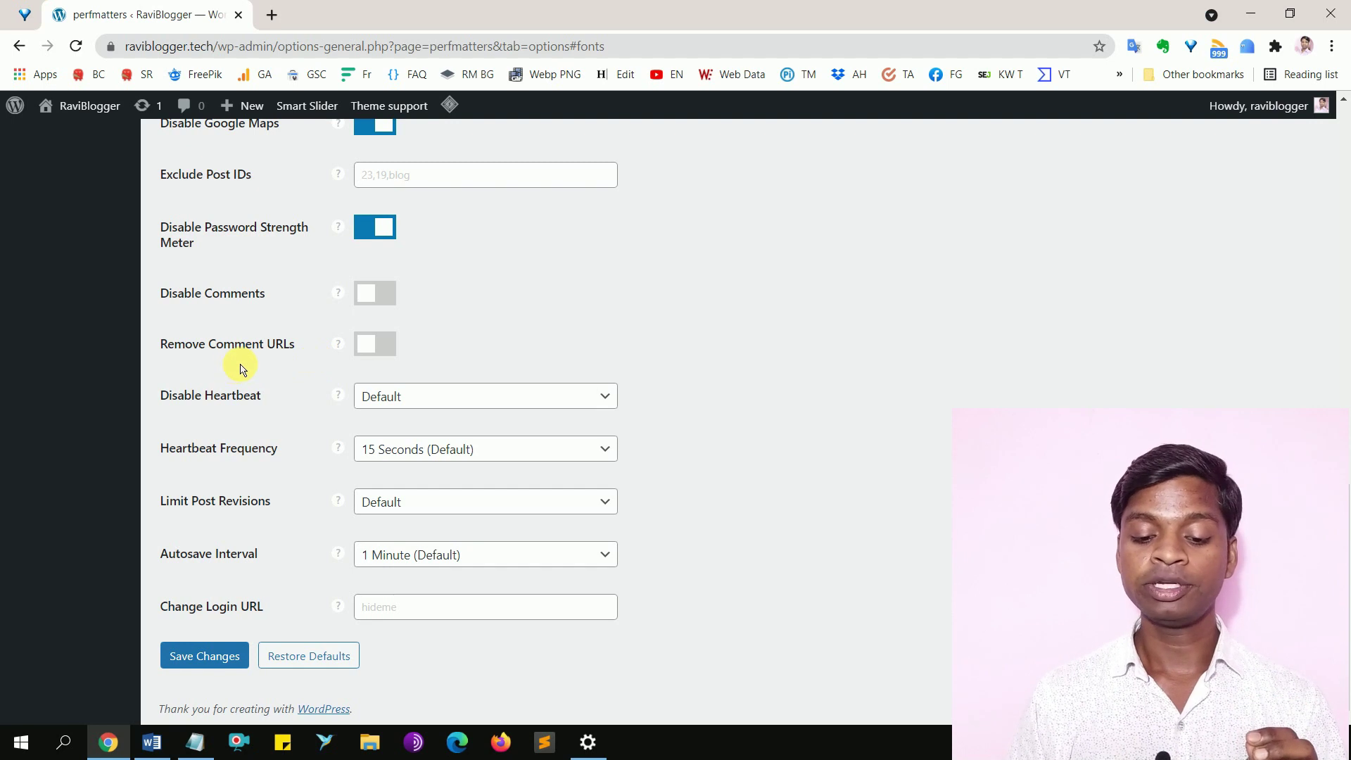
click(392, 358)
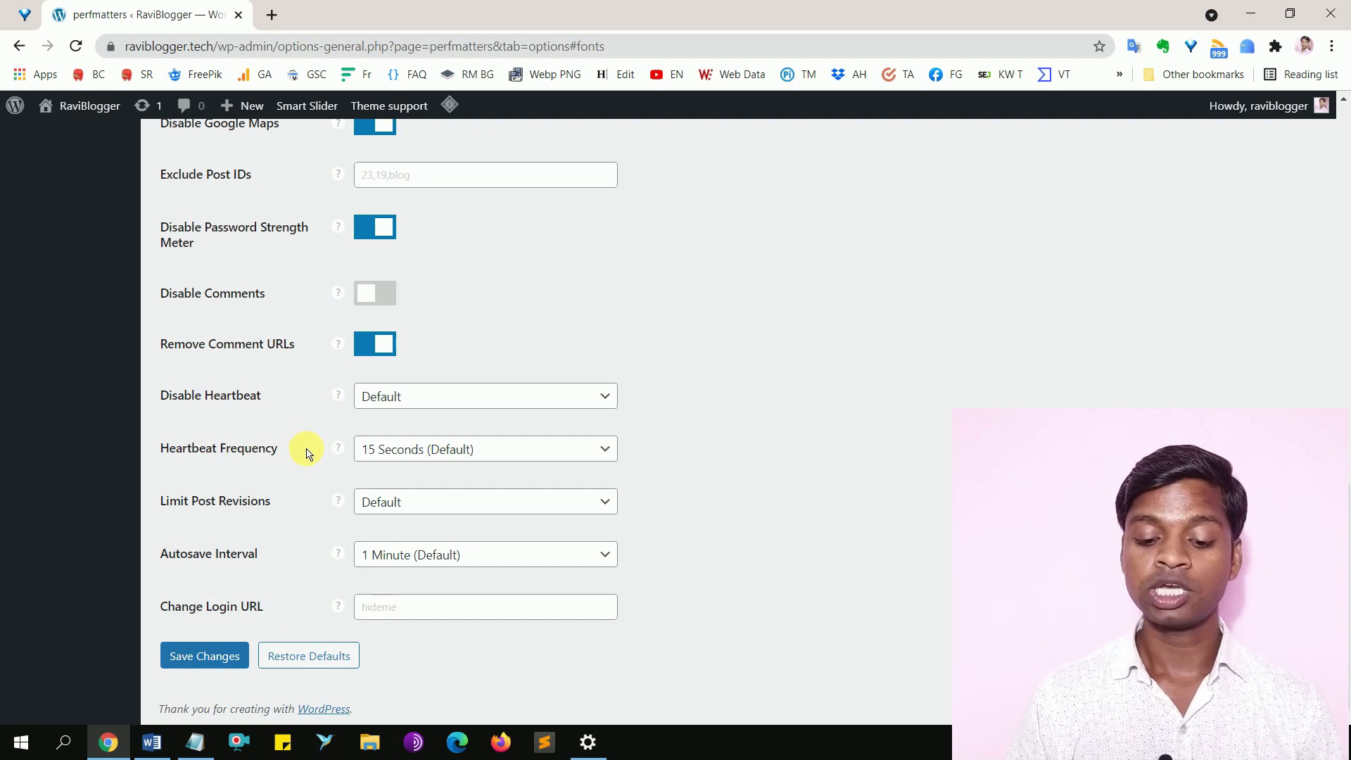
click(423, 454)
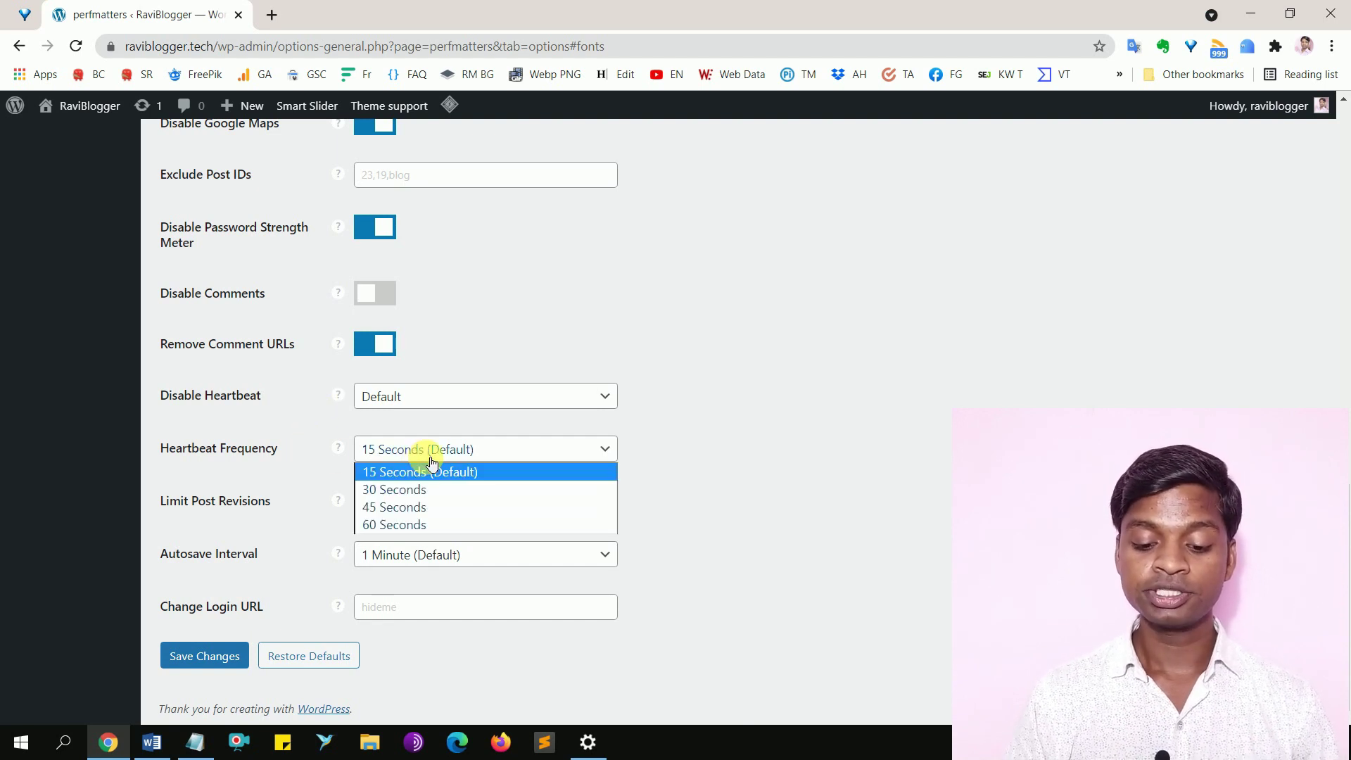
click(421, 526)
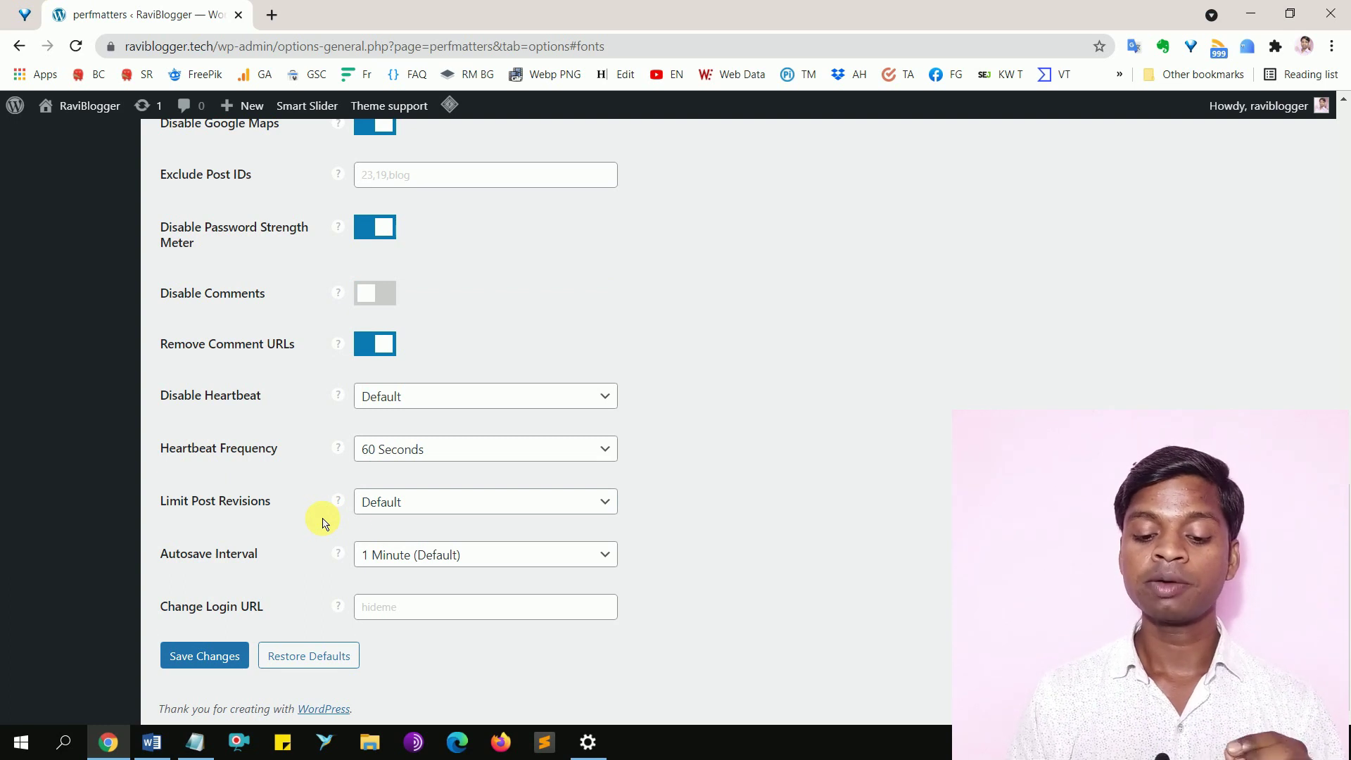
Limit post revisions to 4 and set the Autosave Interval to 5 Minutes
click(410, 511)
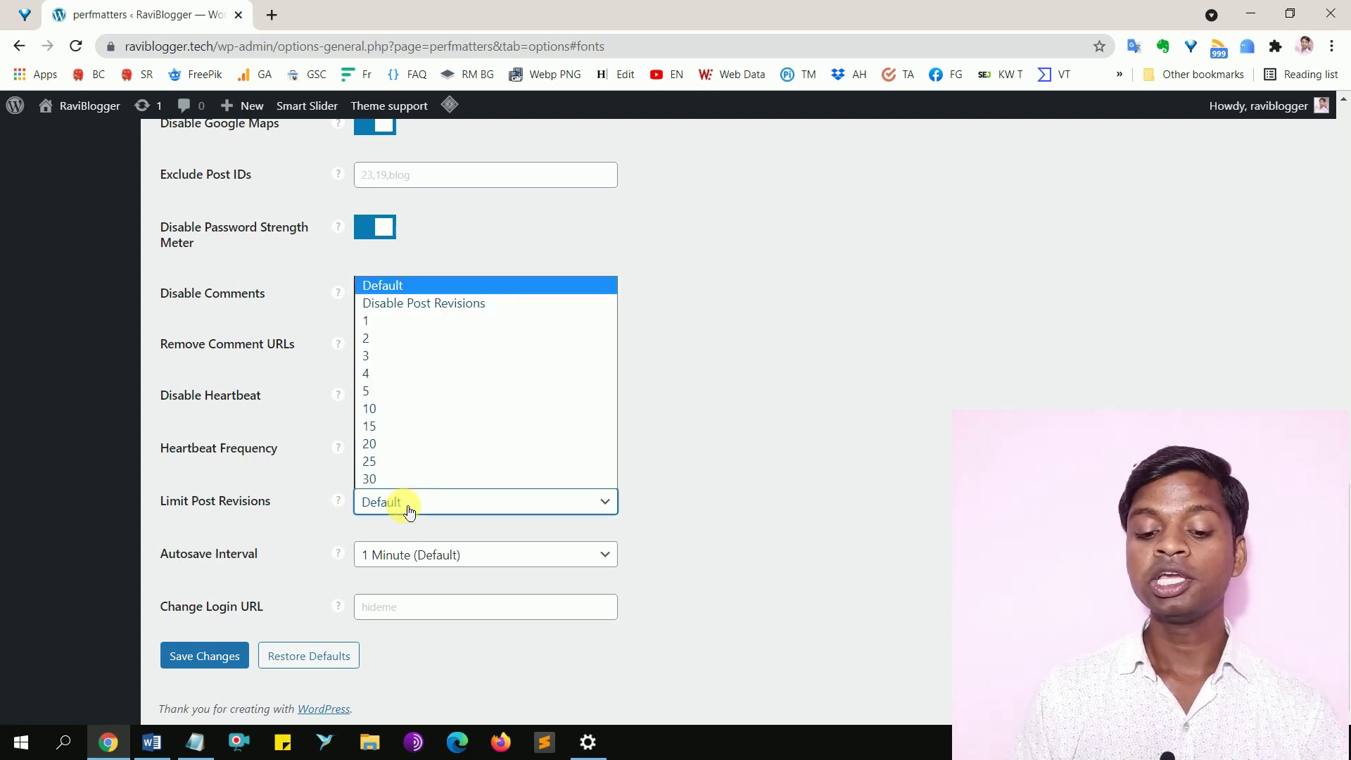
click(394, 375)
click(320, 509)
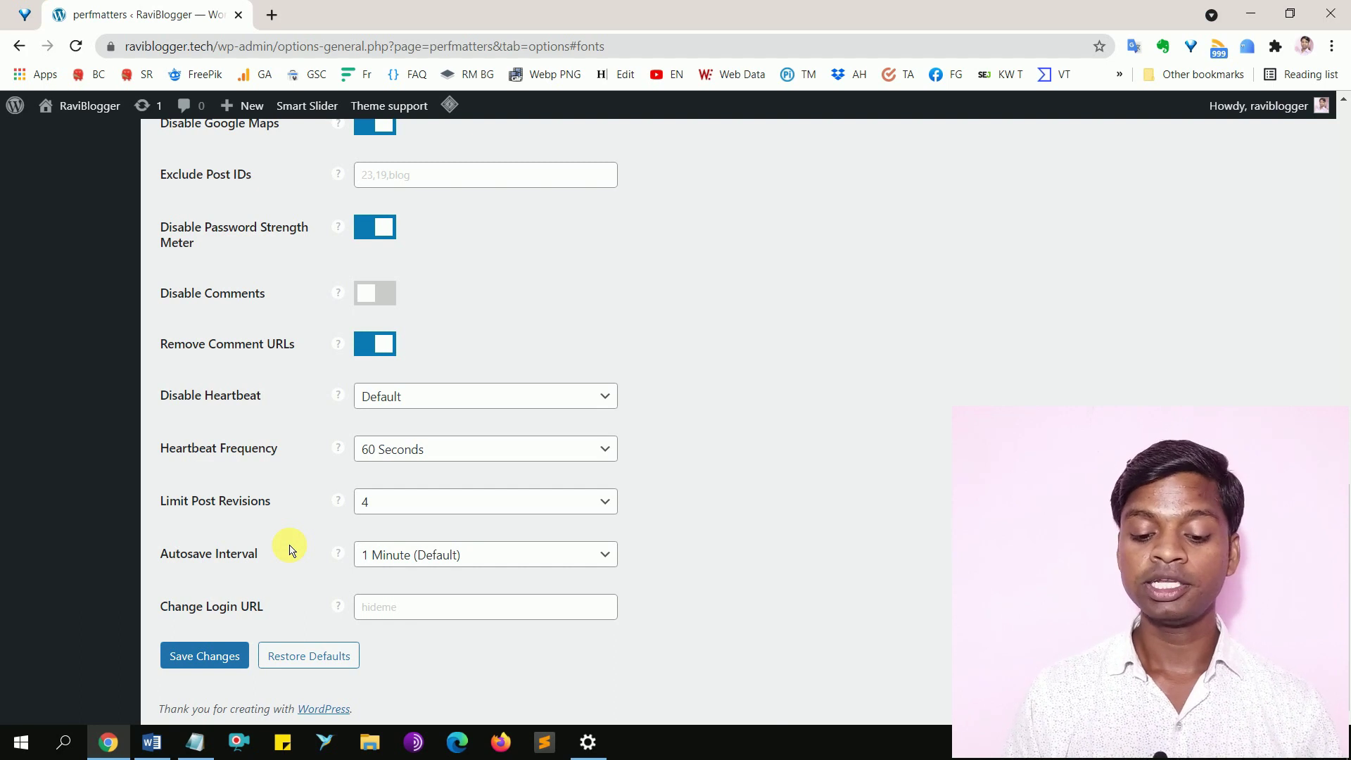
click(401, 557)
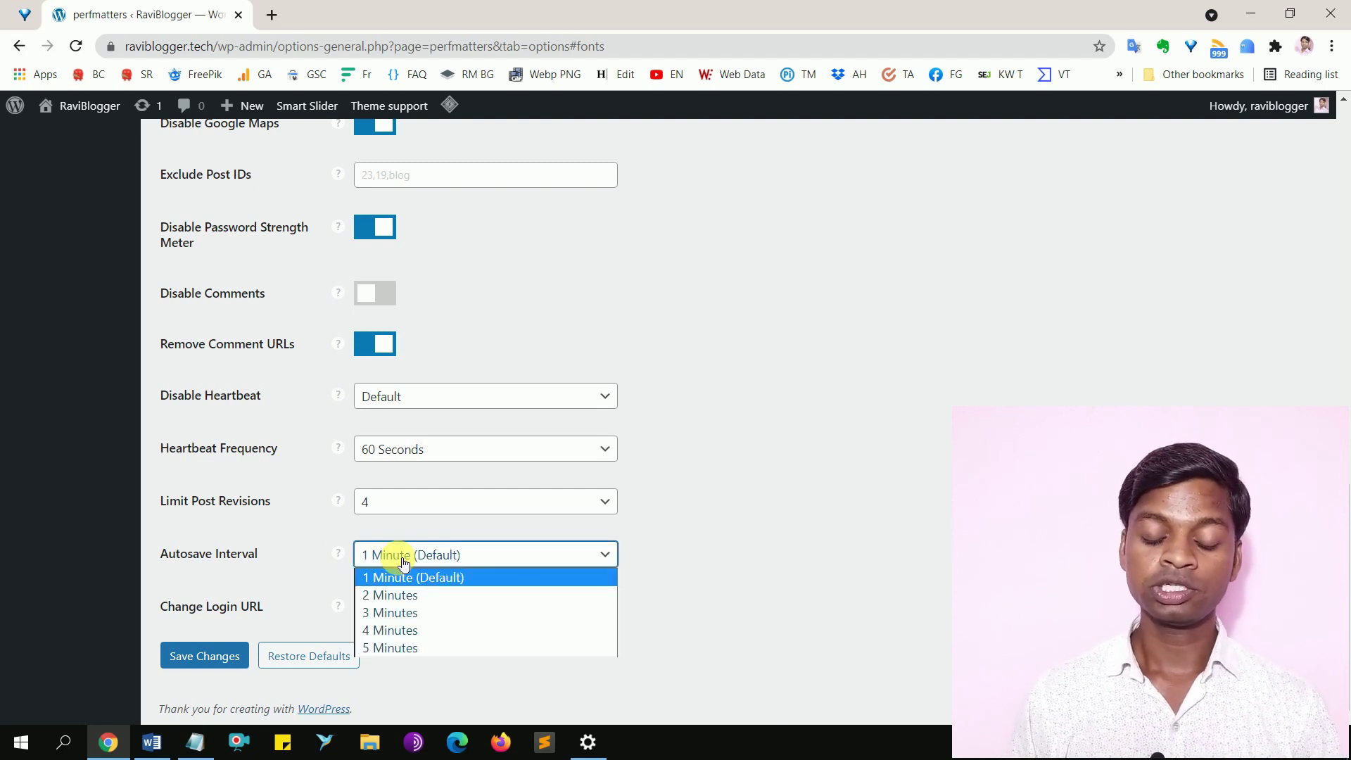
click(425, 646)
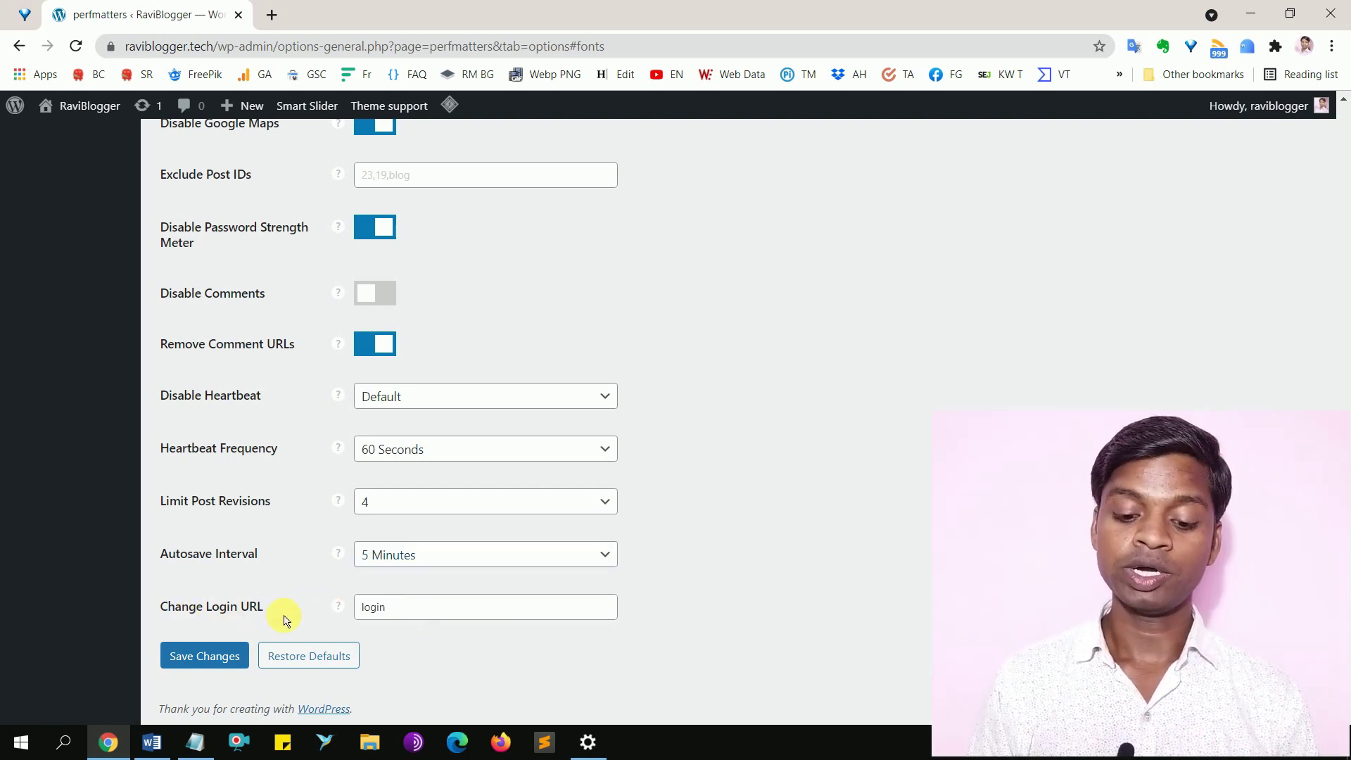
Set the custom login URL to "login" and save the Perfmatters option changes
mouse_move(340, 614)
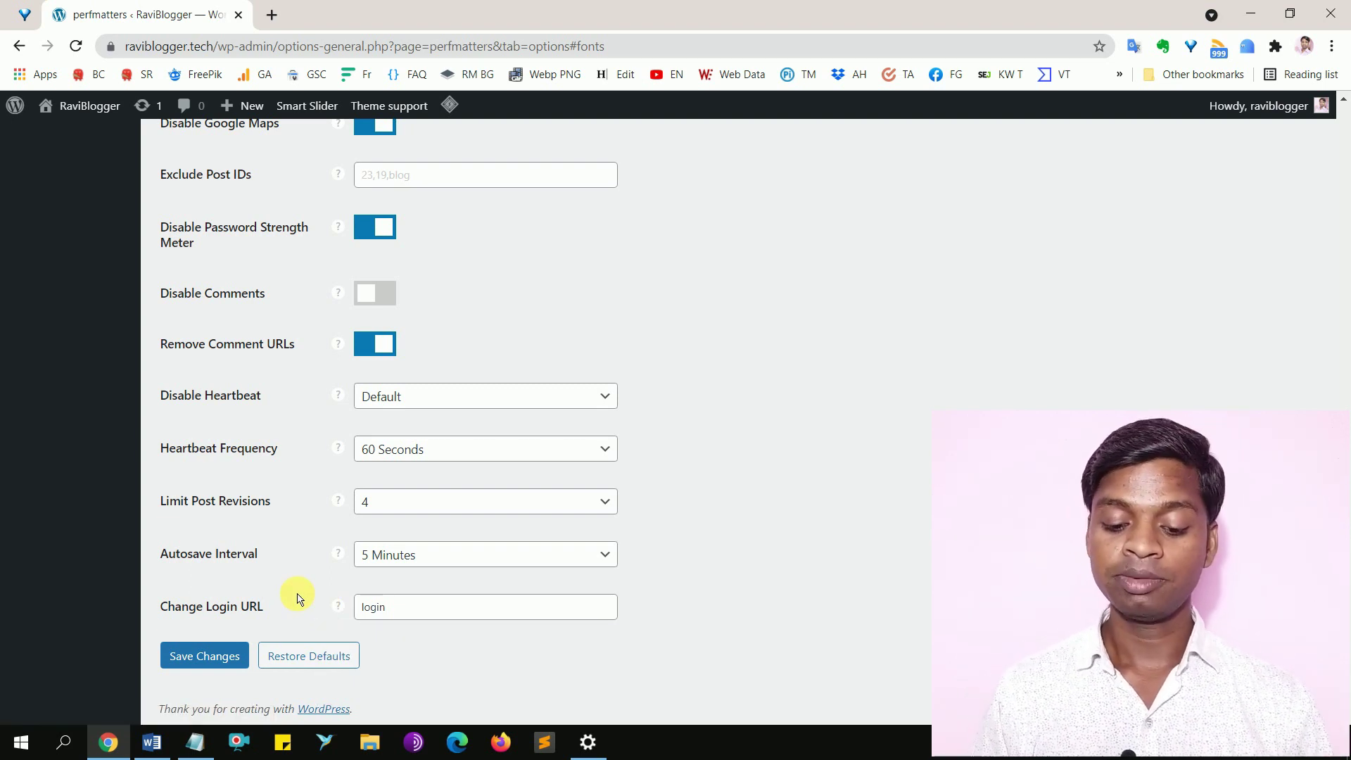
click(433, 615)
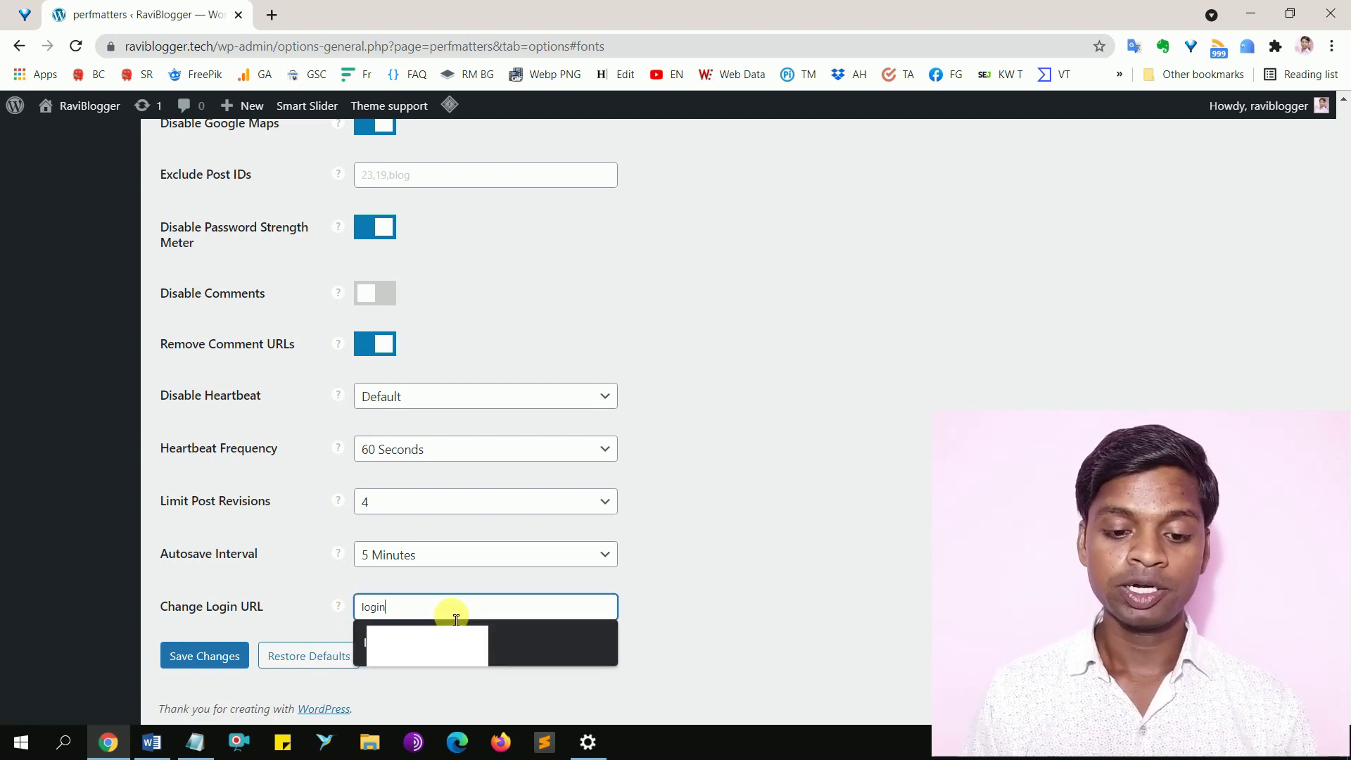
click(313, 598)
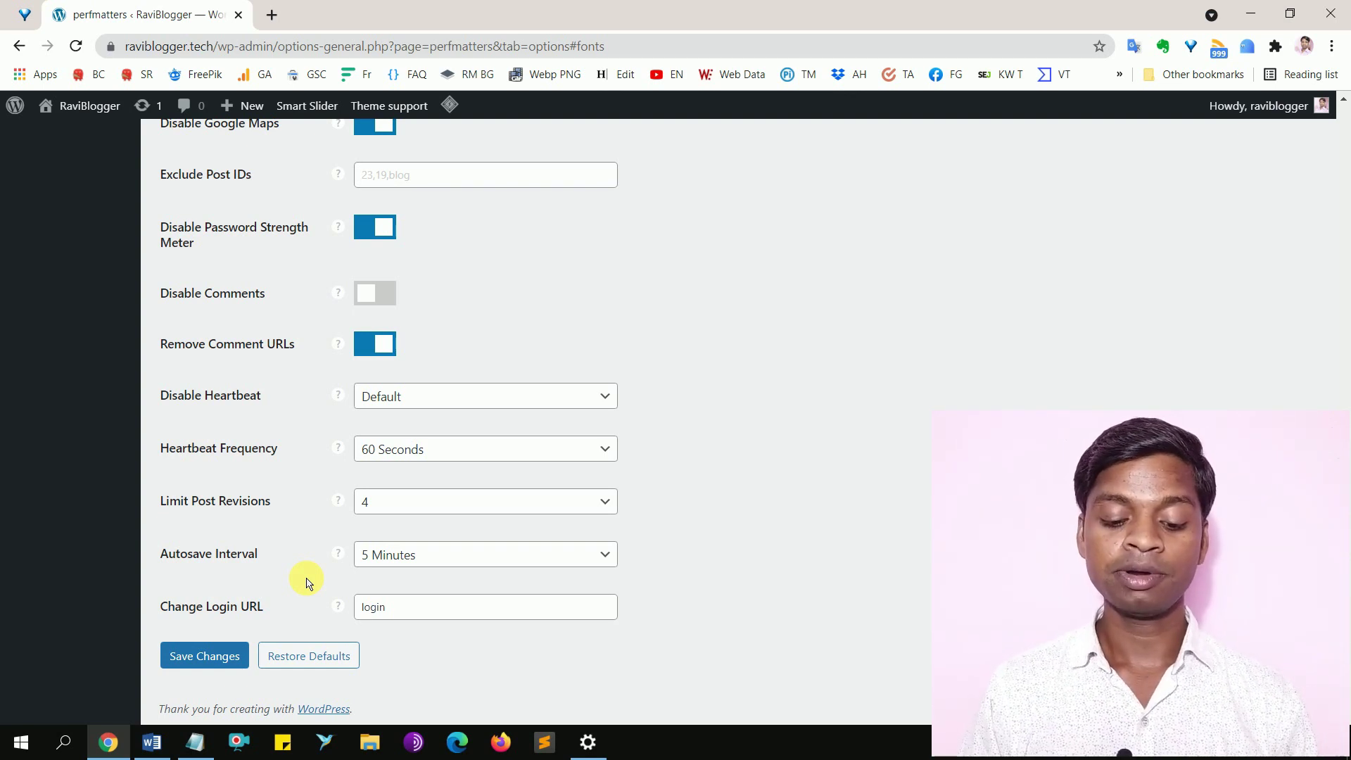
click(205, 663)
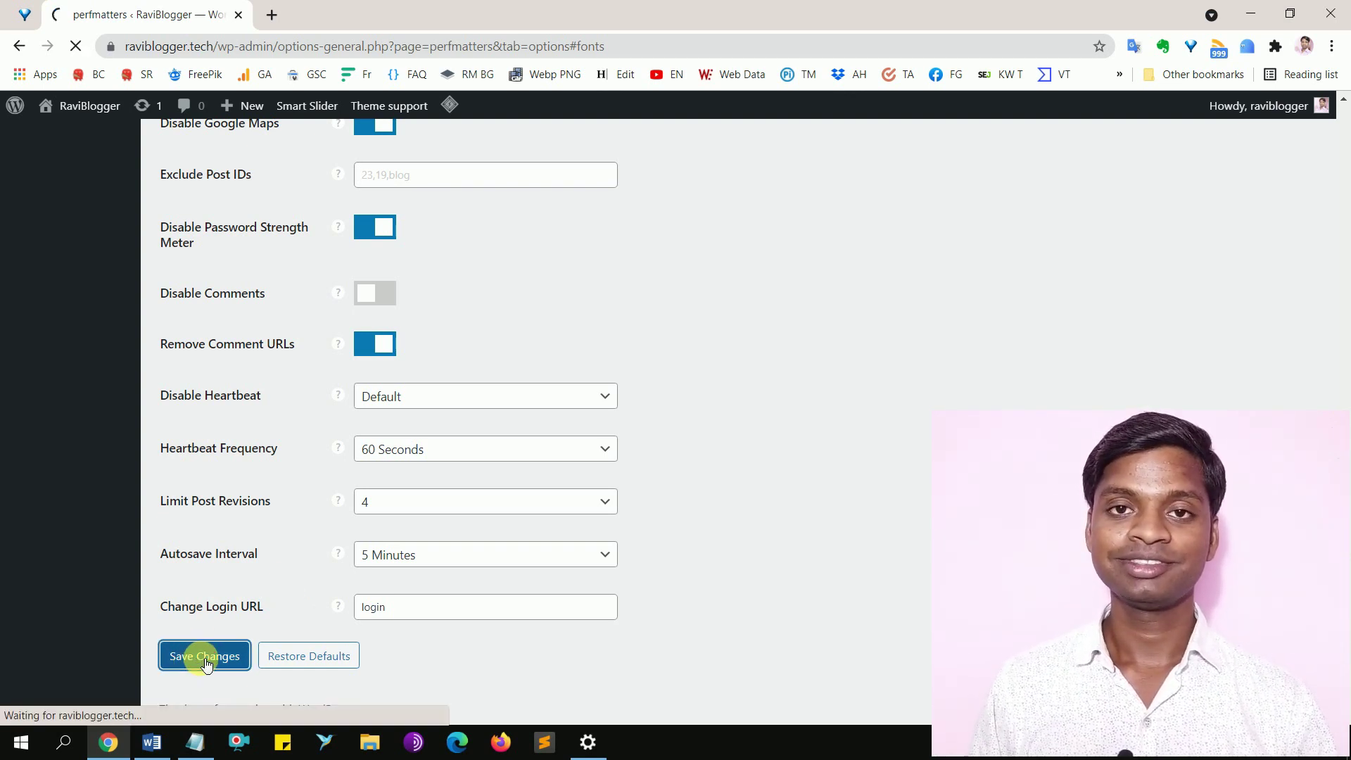